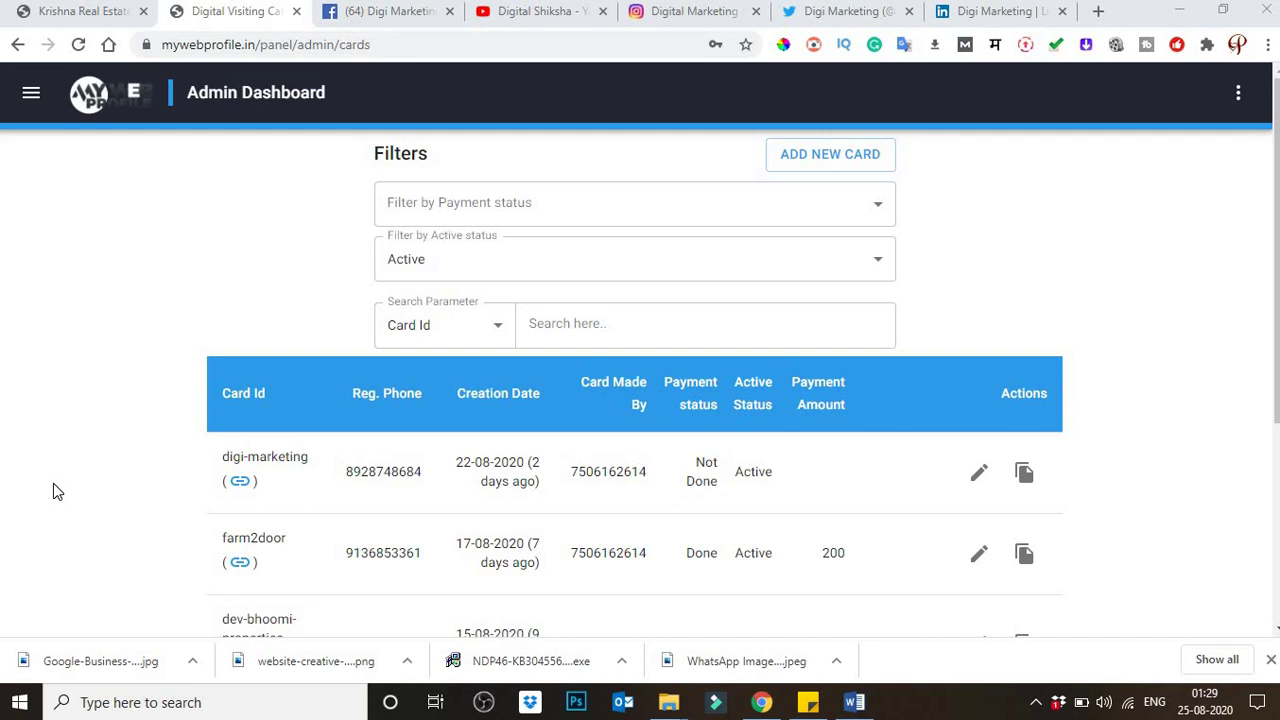
# Step: Bring up the Krishna Real Estate Agency sample card and highlight its agency name and contact person lines
pyautogui.click(72, 12)
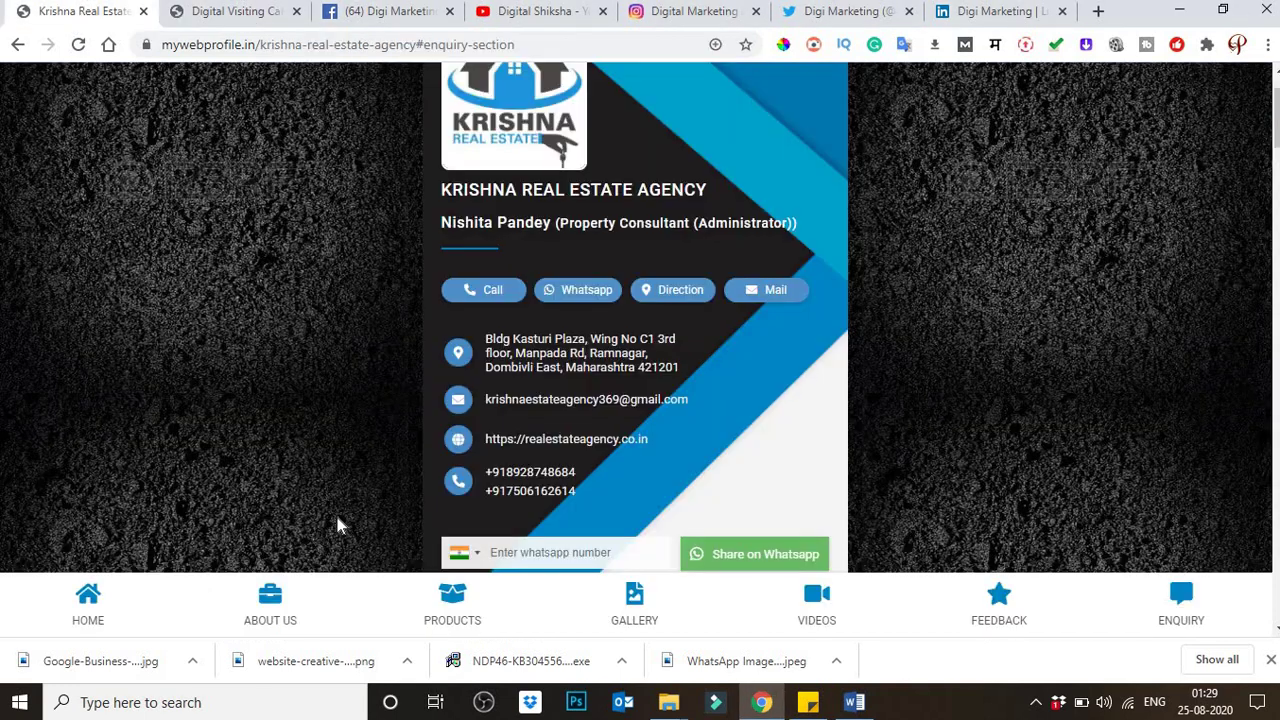
pyautogui.scroll(1, 323, 511)
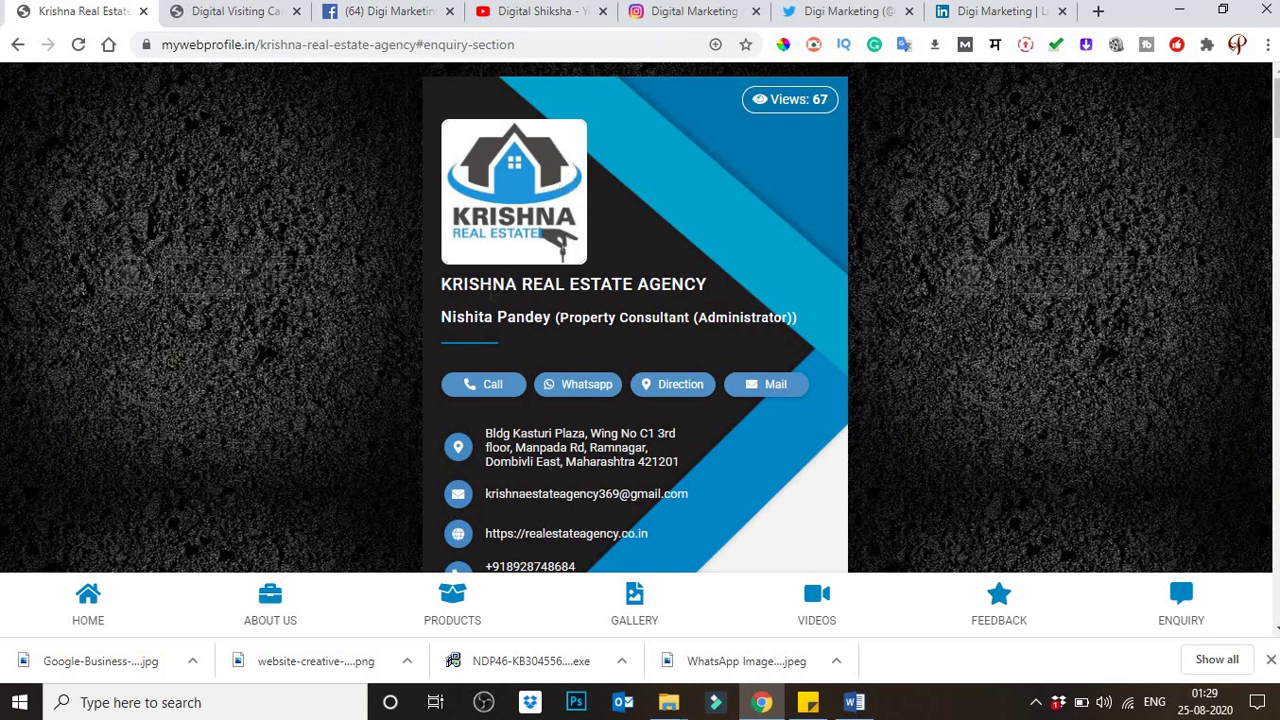
pyautogui.moveTo(462, 285); pyautogui.dragTo(622, 285)
pyautogui.click(706, 284)
pyautogui.moveTo(452, 317); pyautogui.dragTo(516, 317)
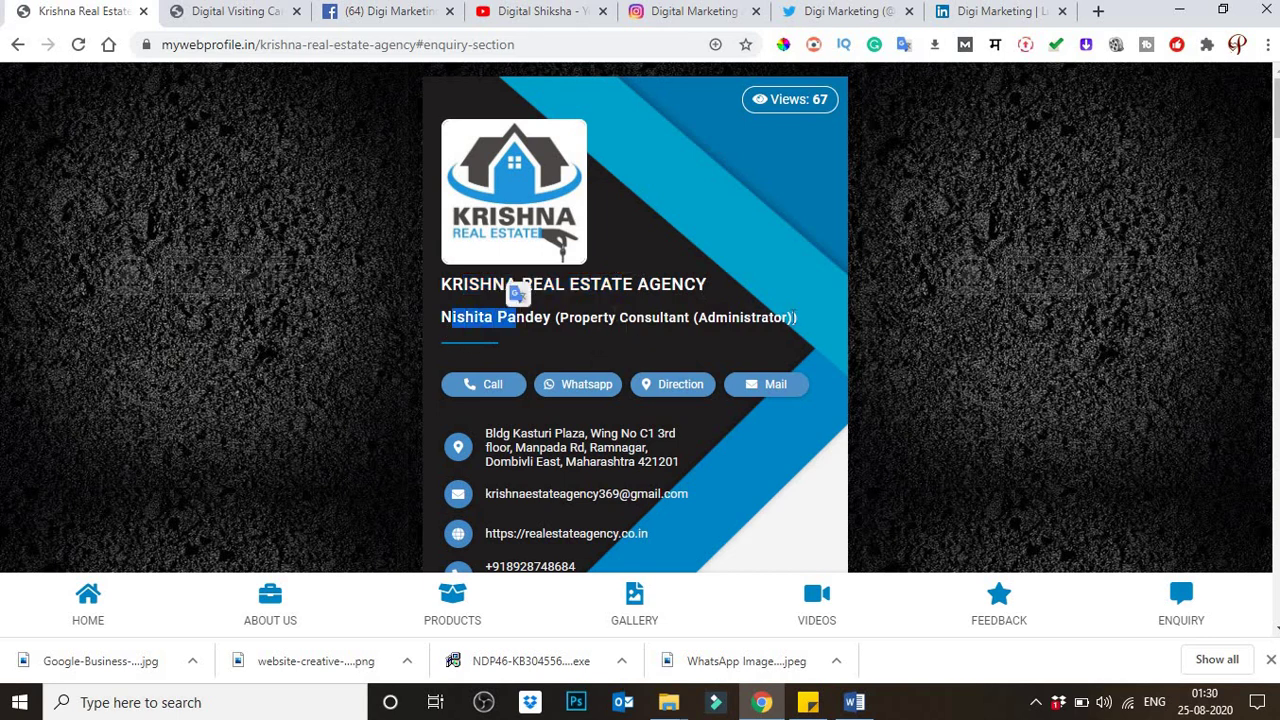
pyautogui.scroll(-1, 609, 343)
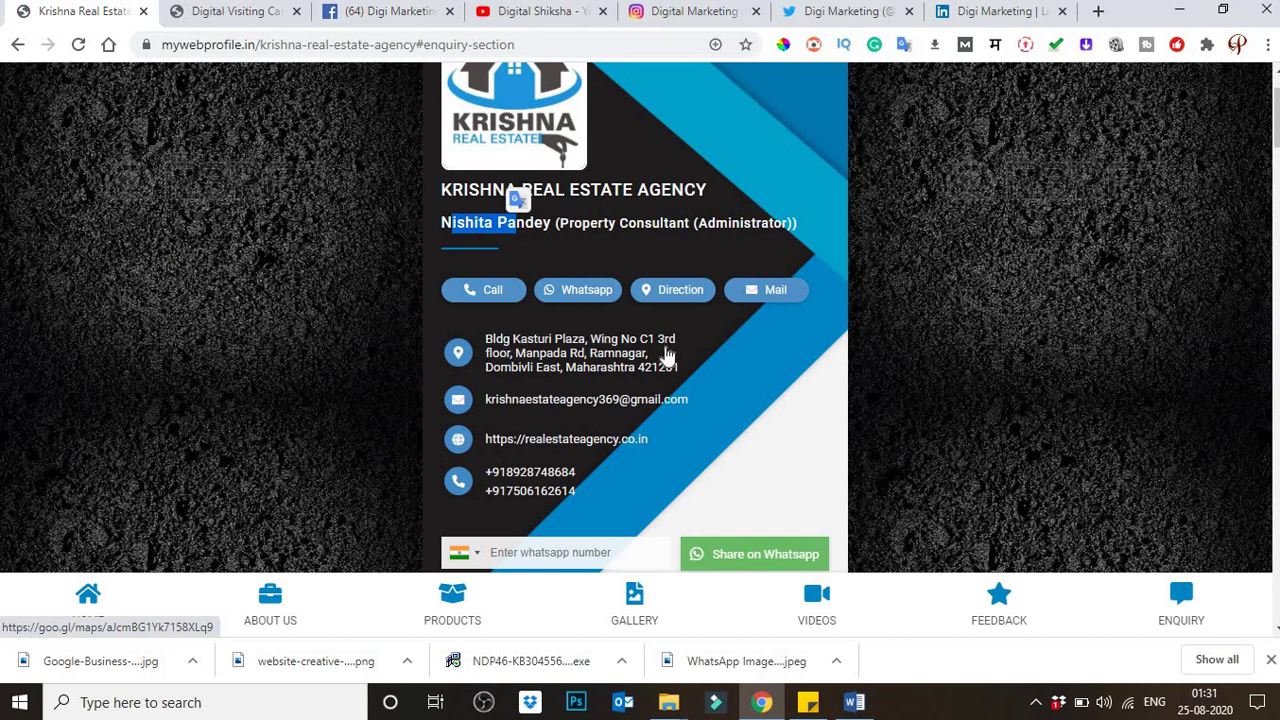
pyautogui.moveTo(610, 352); pyautogui.dragTo(666, 380)
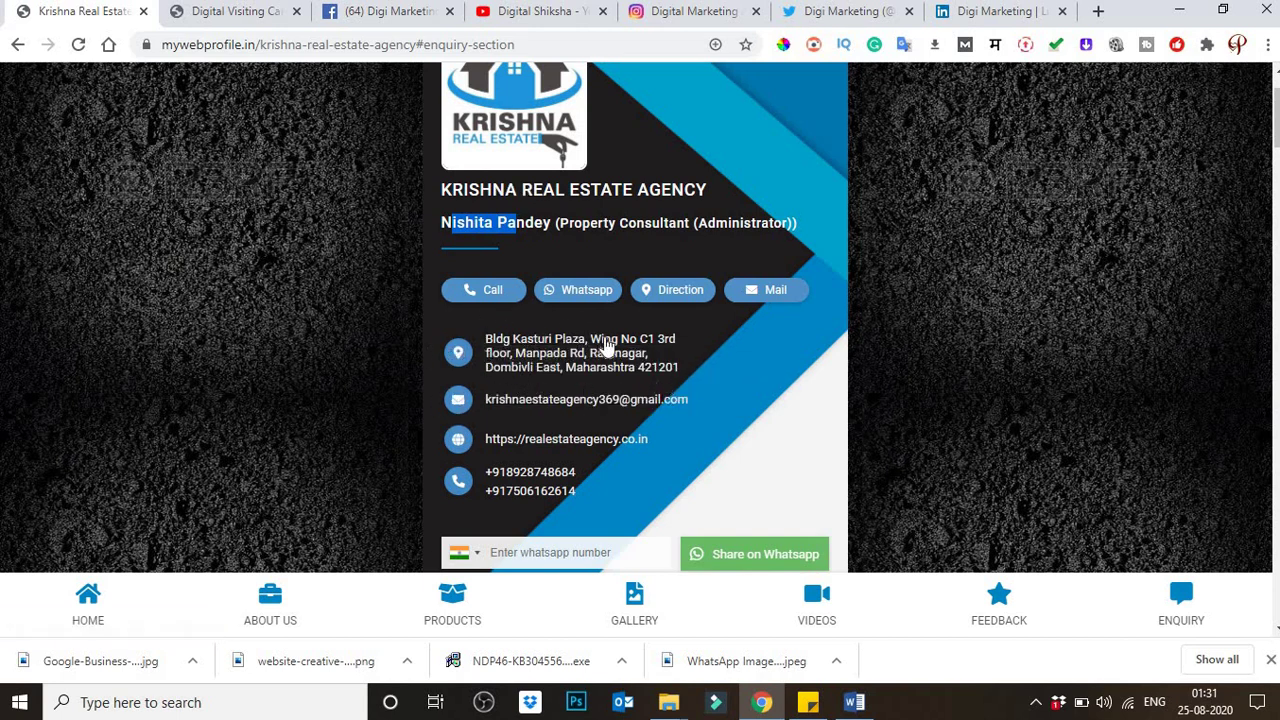
pyautogui.scroll(-1, 622, 362)
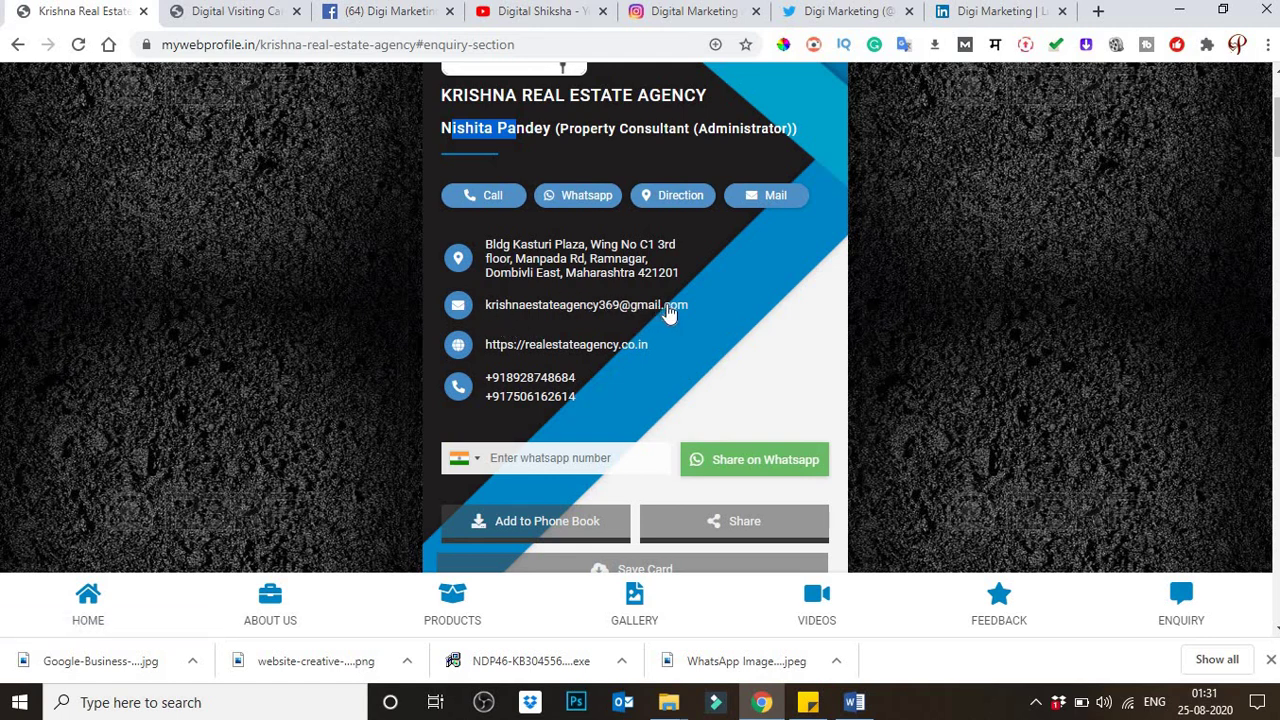
pyautogui.moveTo(693, 305); pyautogui.dragTo(488, 309)
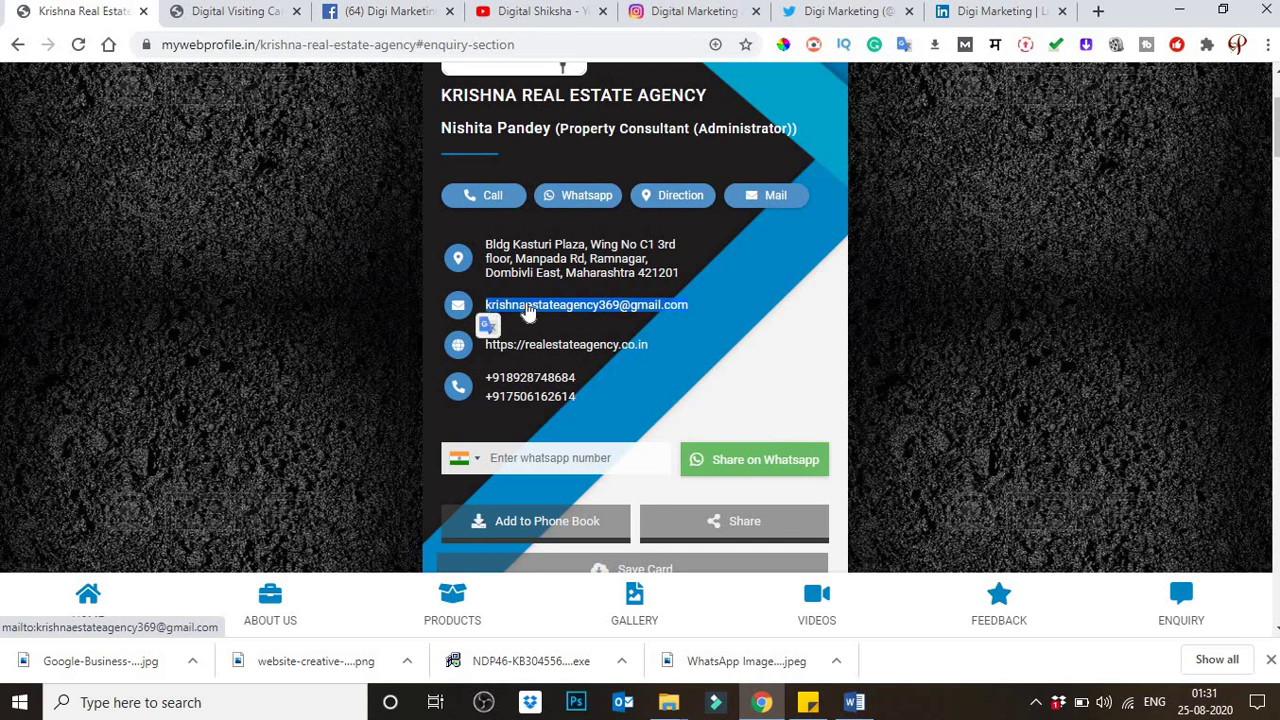
pyautogui.scroll(-1, 580, 303)
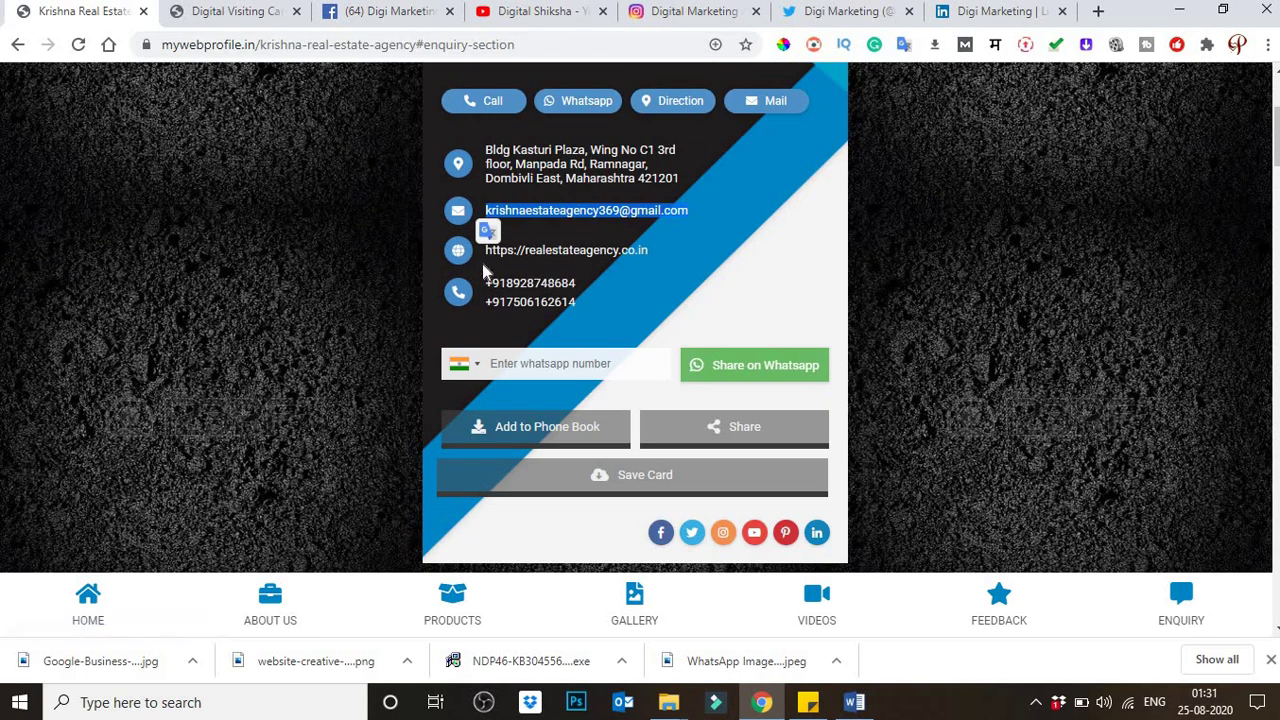
pyautogui.click(664, 253)
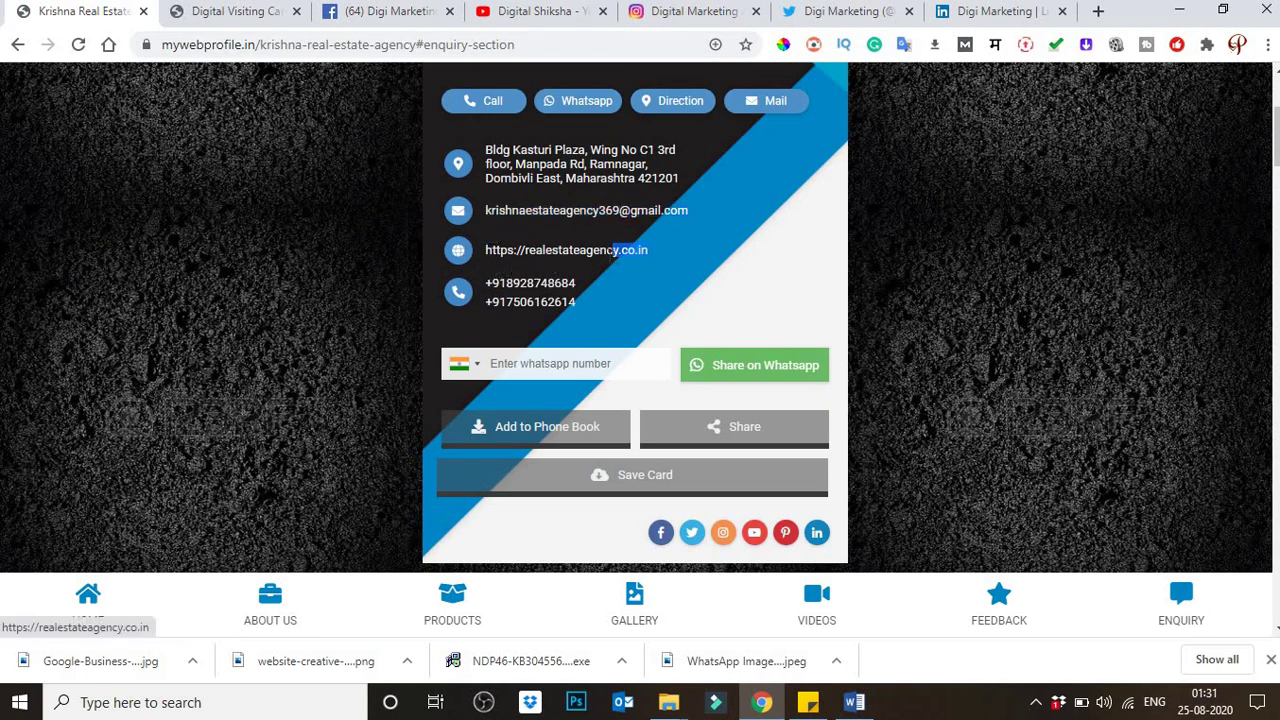
pyautogui.moveTo(655, 251); pyautogui.dragTo(487, 252)
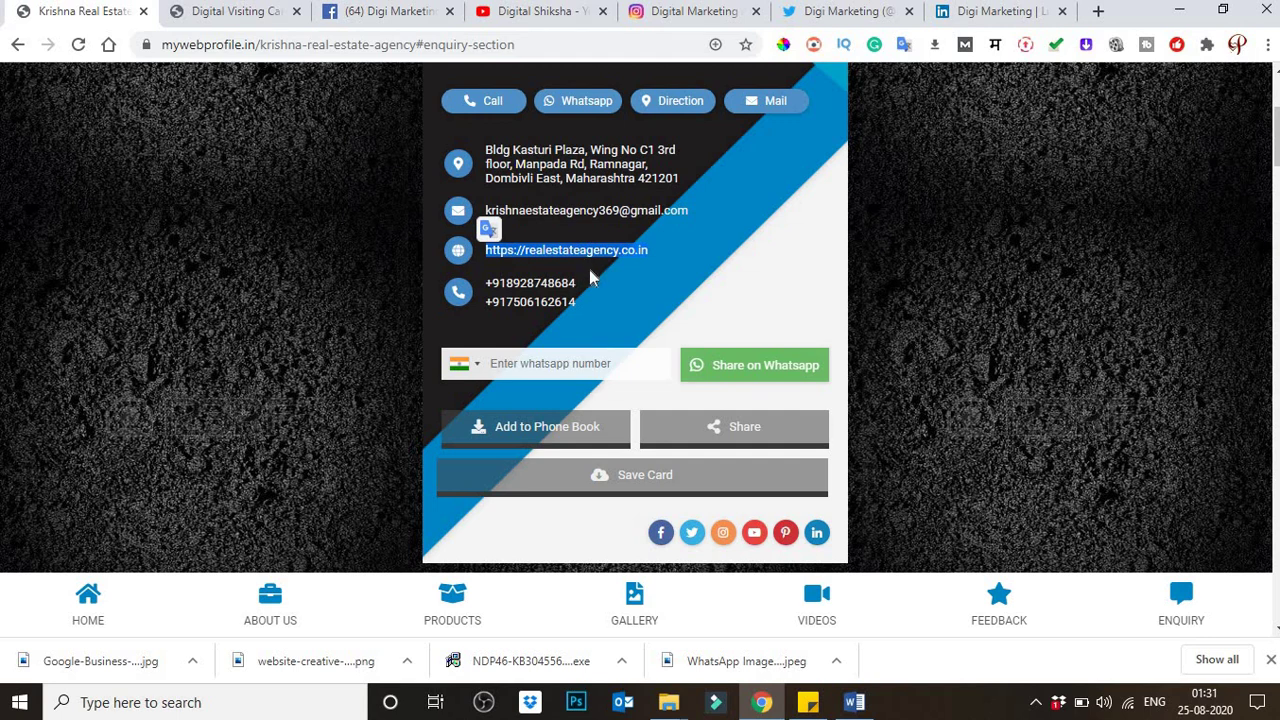
pyautogui.scroll(-1, 554, 291)
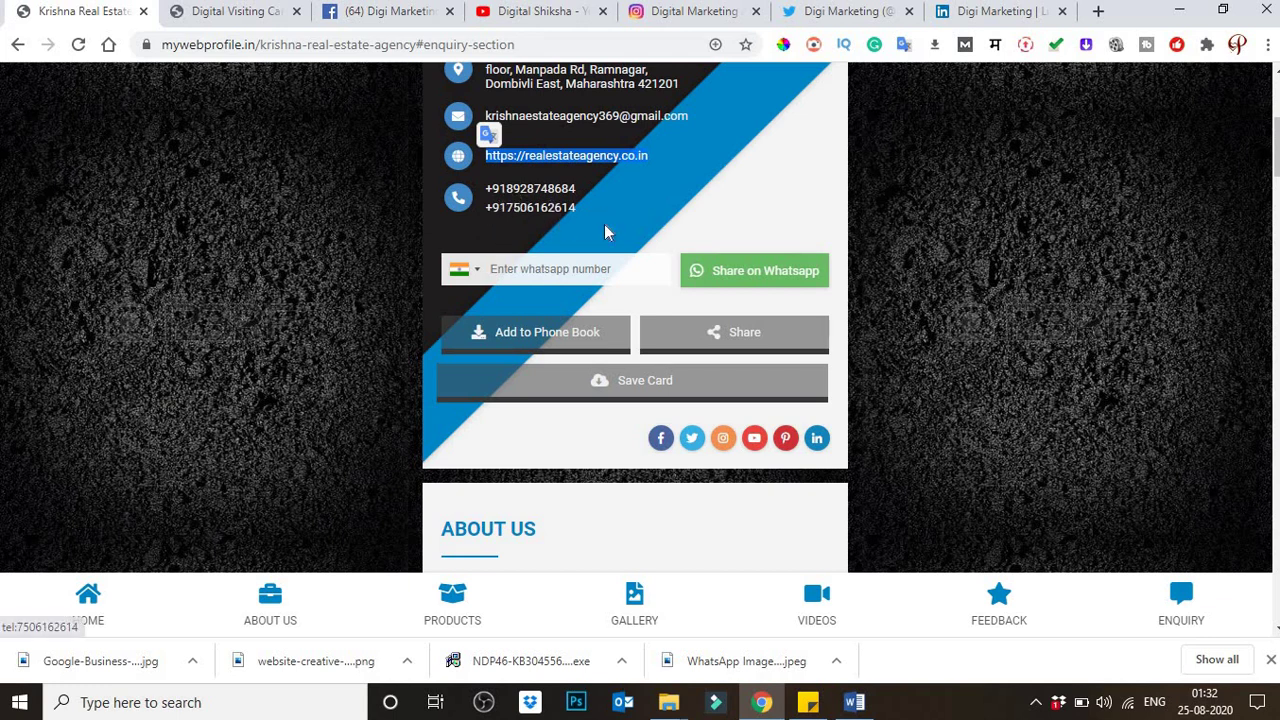
pyautogui.scroll(-1, 544, 230)
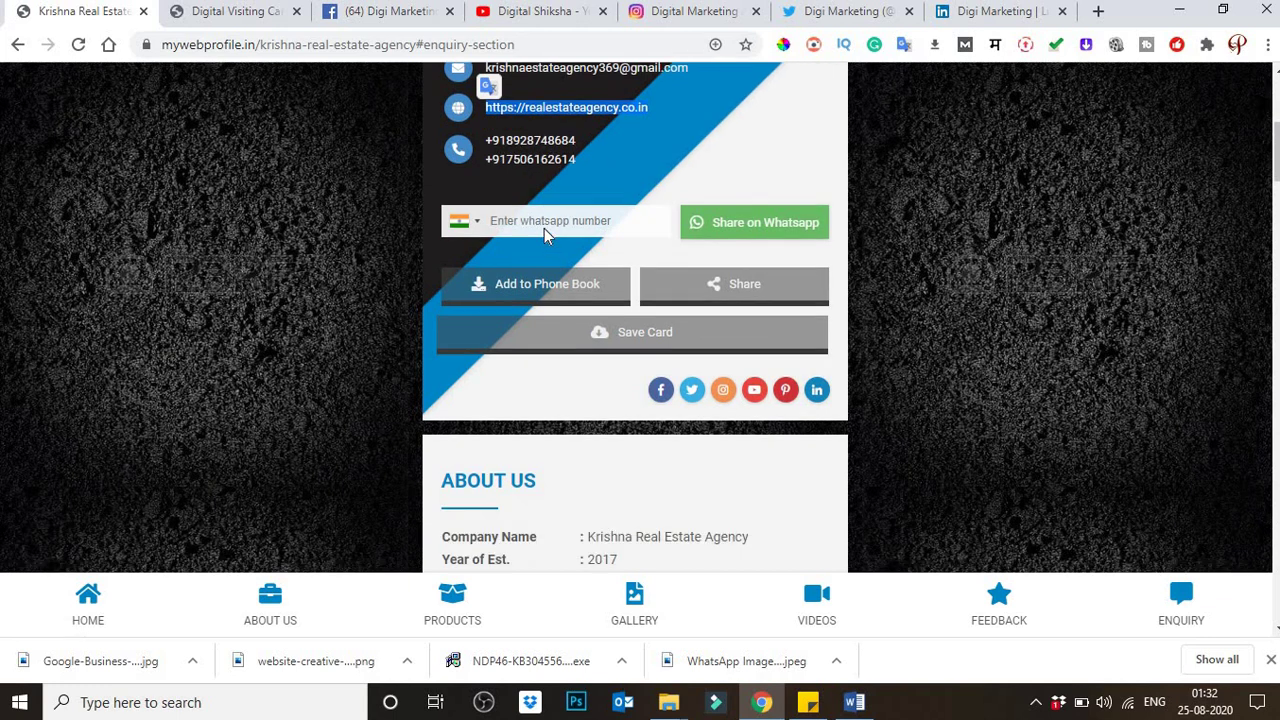
pyautogui.scroll(-1, 544, 230)
pyautogui.scroll(6, 548, 240)
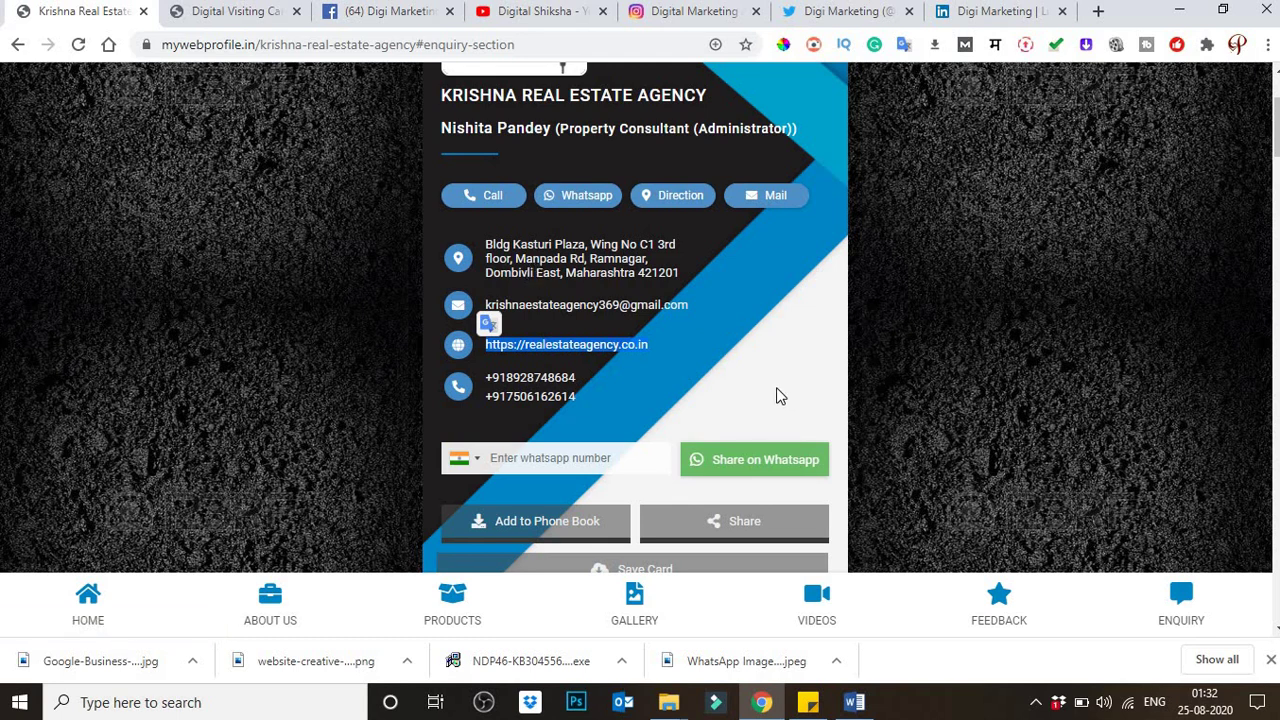
pyautogui.click(709, 380)
pyautogui.scroll(-2, 528, 363)
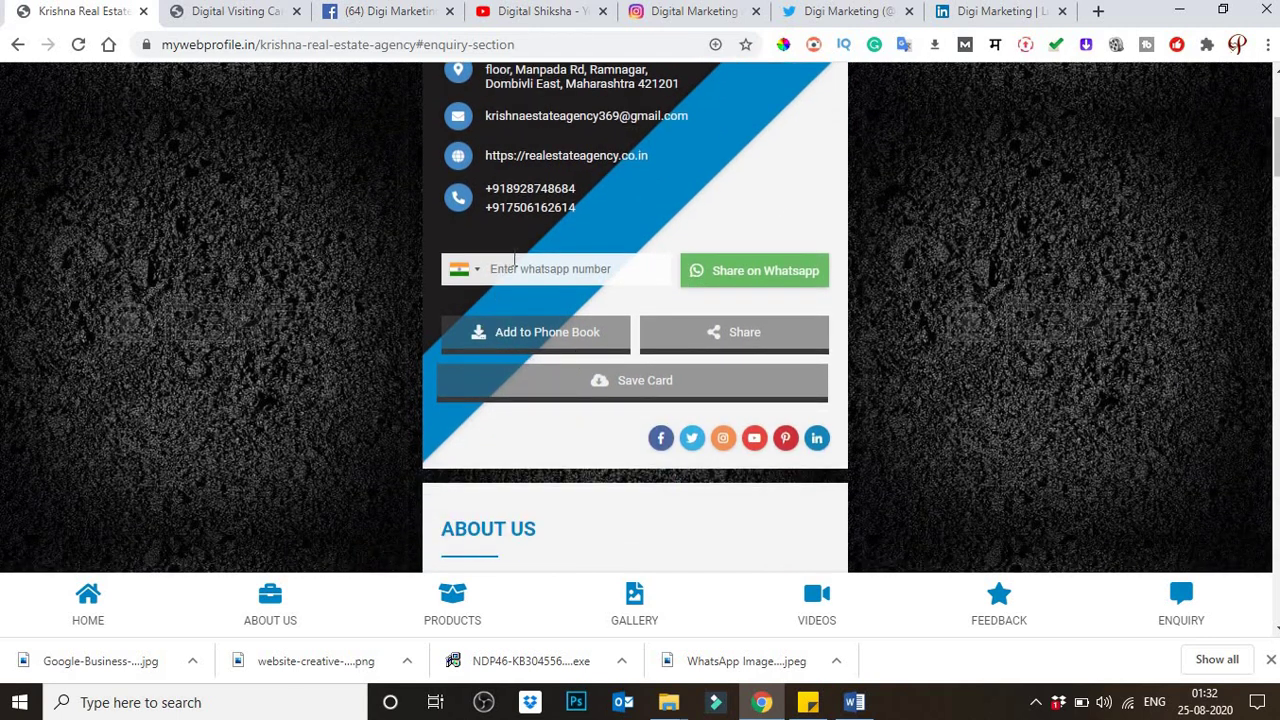
pyautogui.click(599, 266)
pyautogui.scroll(-3, 546, 413)
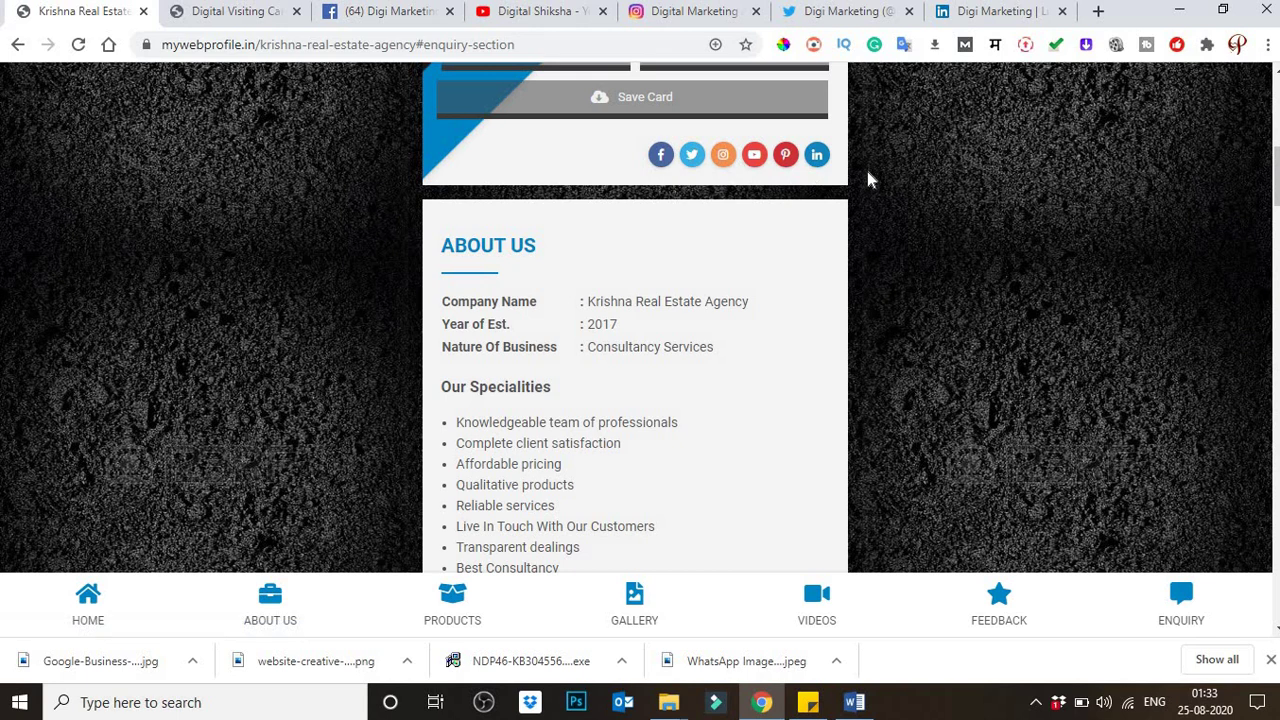
pyautogui.moveTo(868, 178); pyautogui.dragTo(803, 288)
pyautogui.click(786, 268)
pyautogui.scroll(-1, 644, 176)
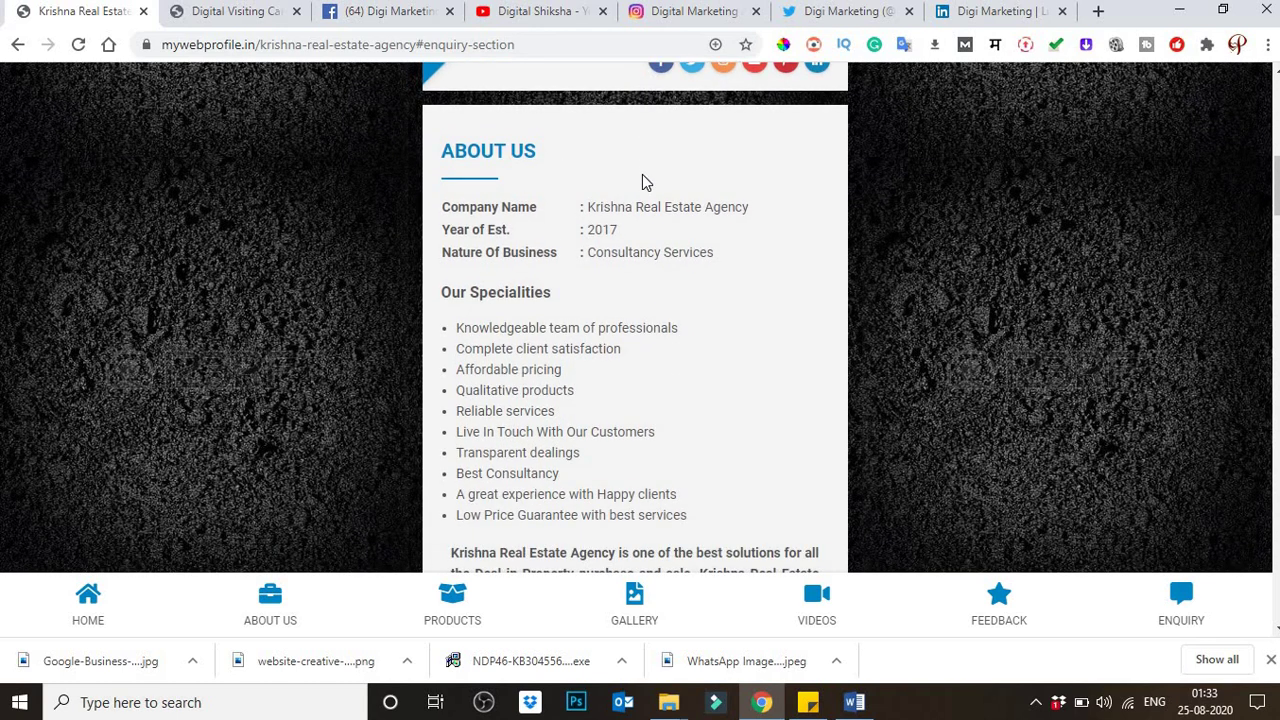
pyautogui.scroll(-1, 643, 176)
pyautogui.scroll(1, 643, 176)
pyautogui.moveTo(472, 207); pyautogui.dragTo(666, 183)
pyautogui.scroll(-1, 477, 214)
pyautogui.click(563, 213)
pyautogui.doubleClick(563, 213)
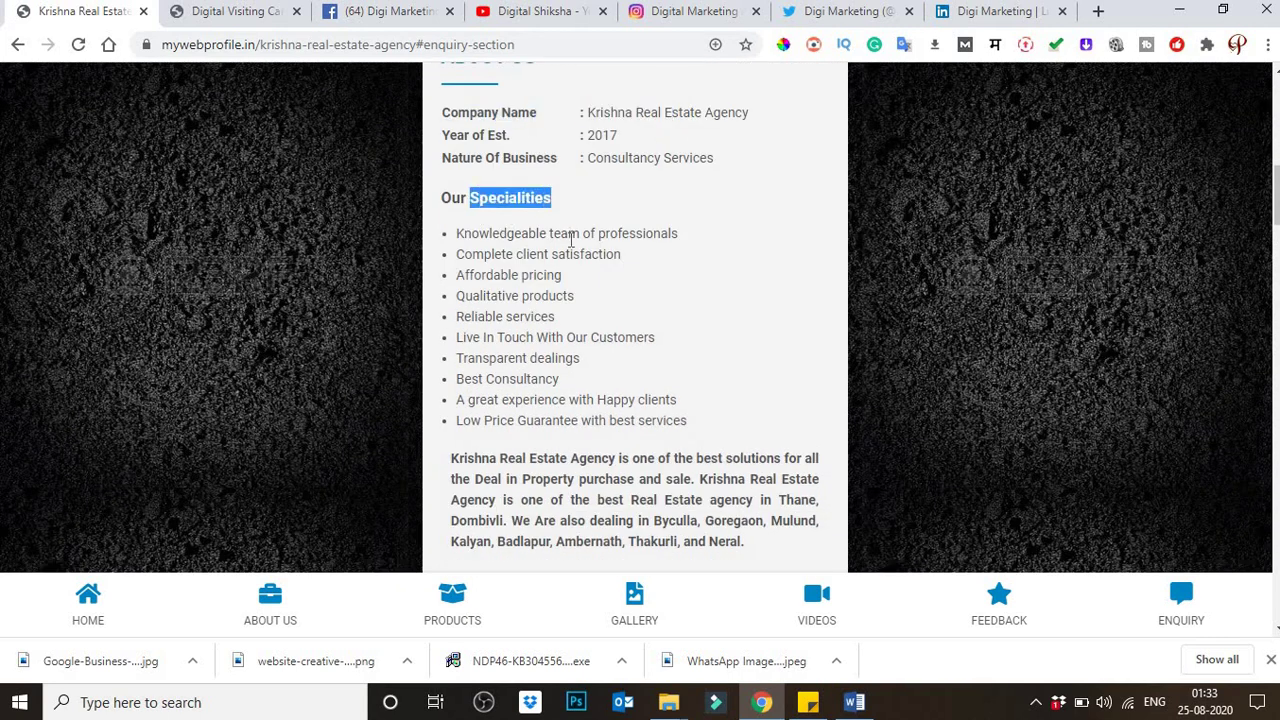
pyautogui.scroll(-2, 568, 241)
pyautogui.scroll(-1, 566, 242)
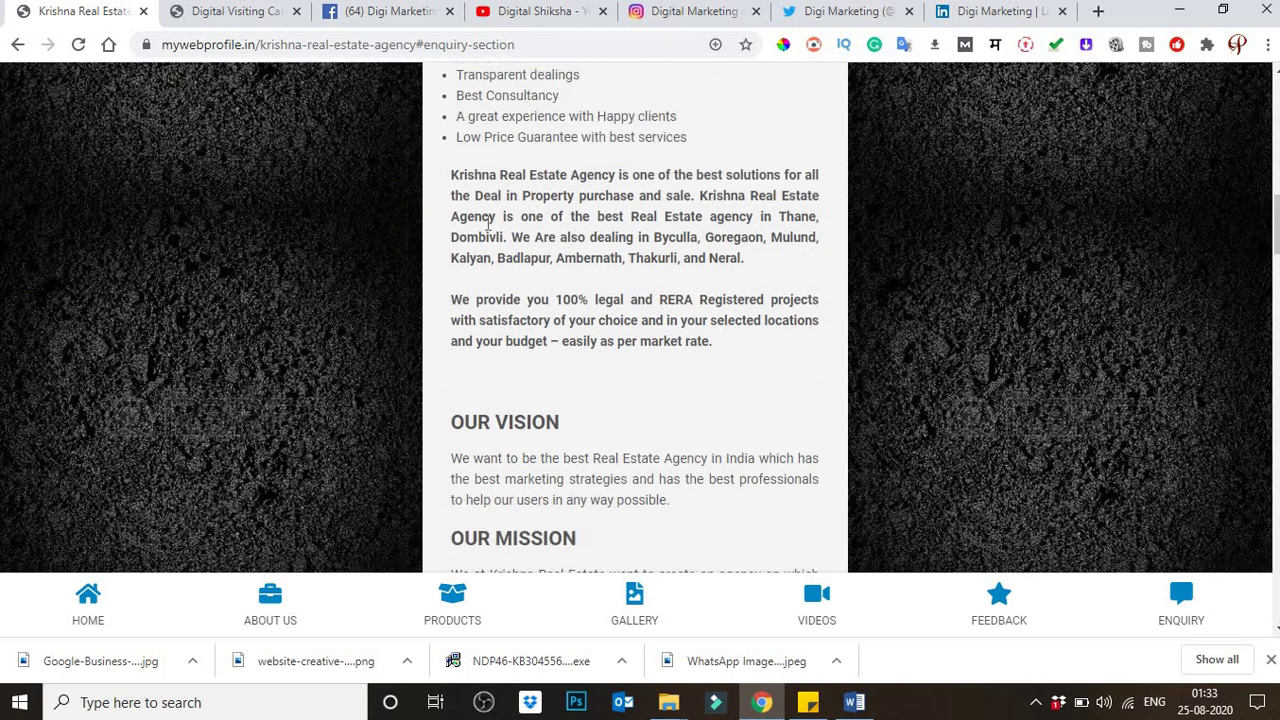
pyautogui.moveTo(473, 195); pyautogui.dragTo(658, 288)
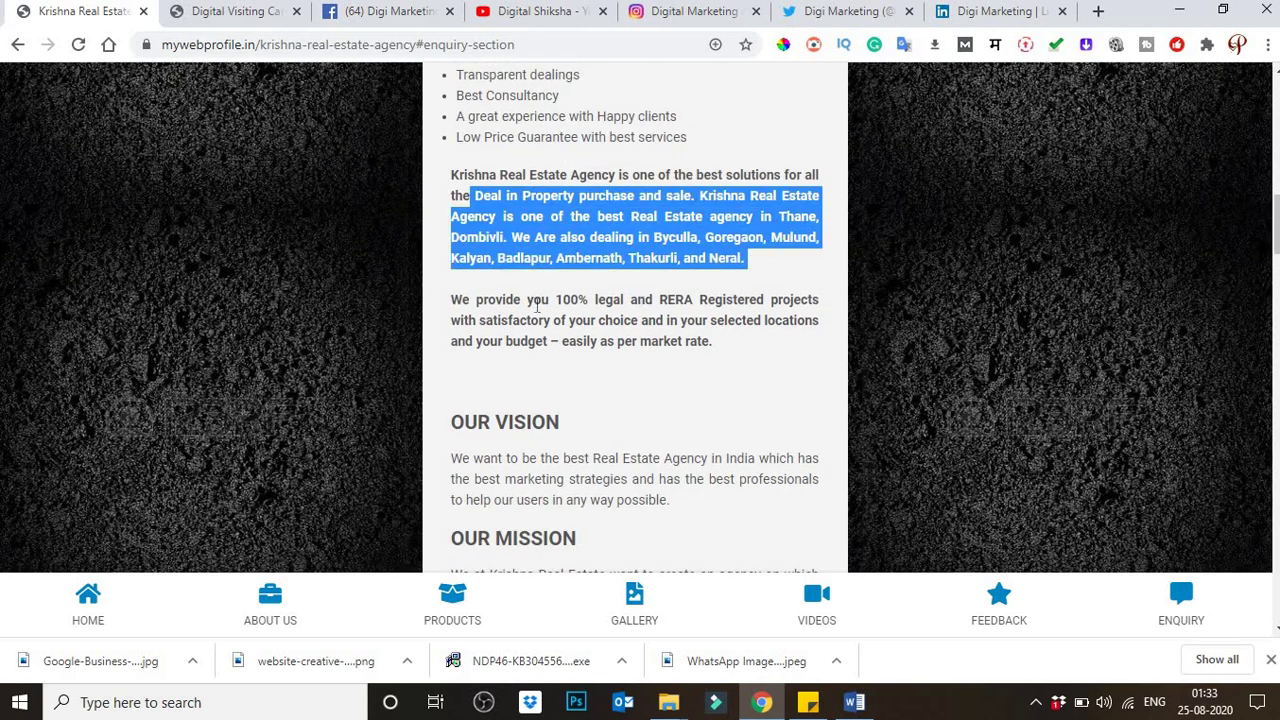
pyautogui.scroll(-1, 523, 294)
pyautogui.click(512, 240)
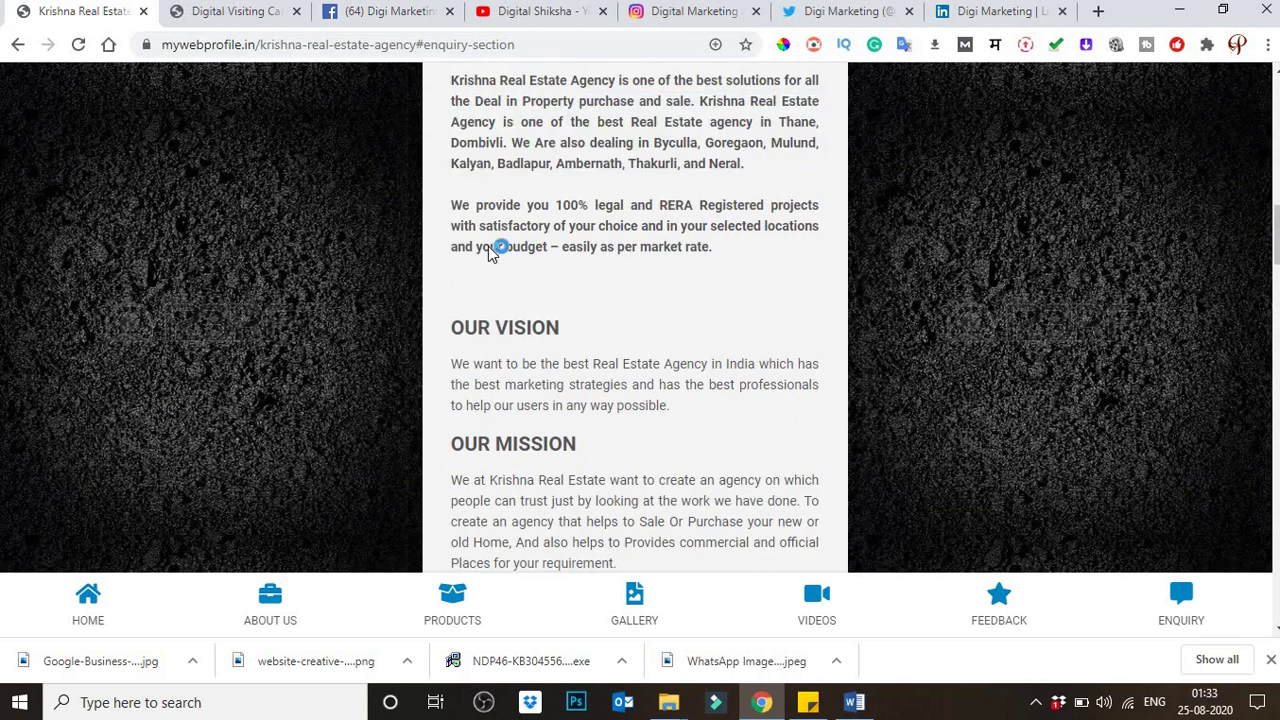
pyautogui.scroll(-2, 505, 252)
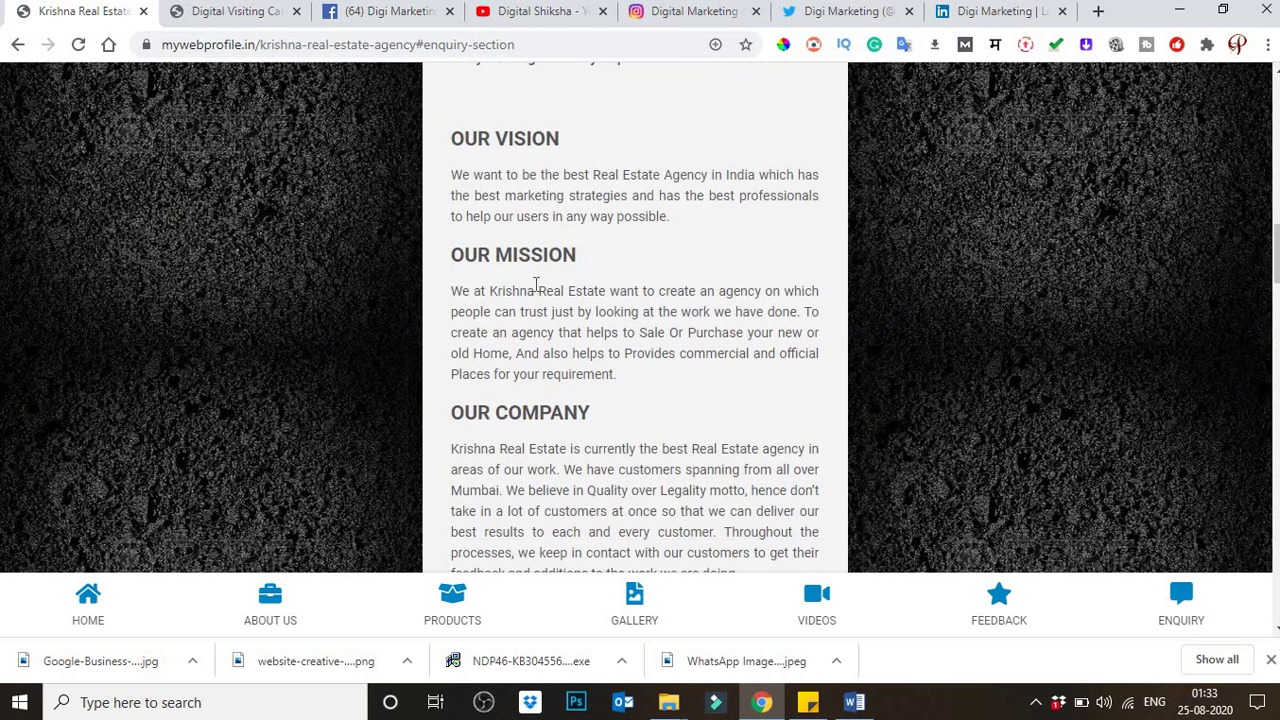
pyautogui.scroll(-1, 536, 286)
pyautogui.scroll(-1, 536, 286)
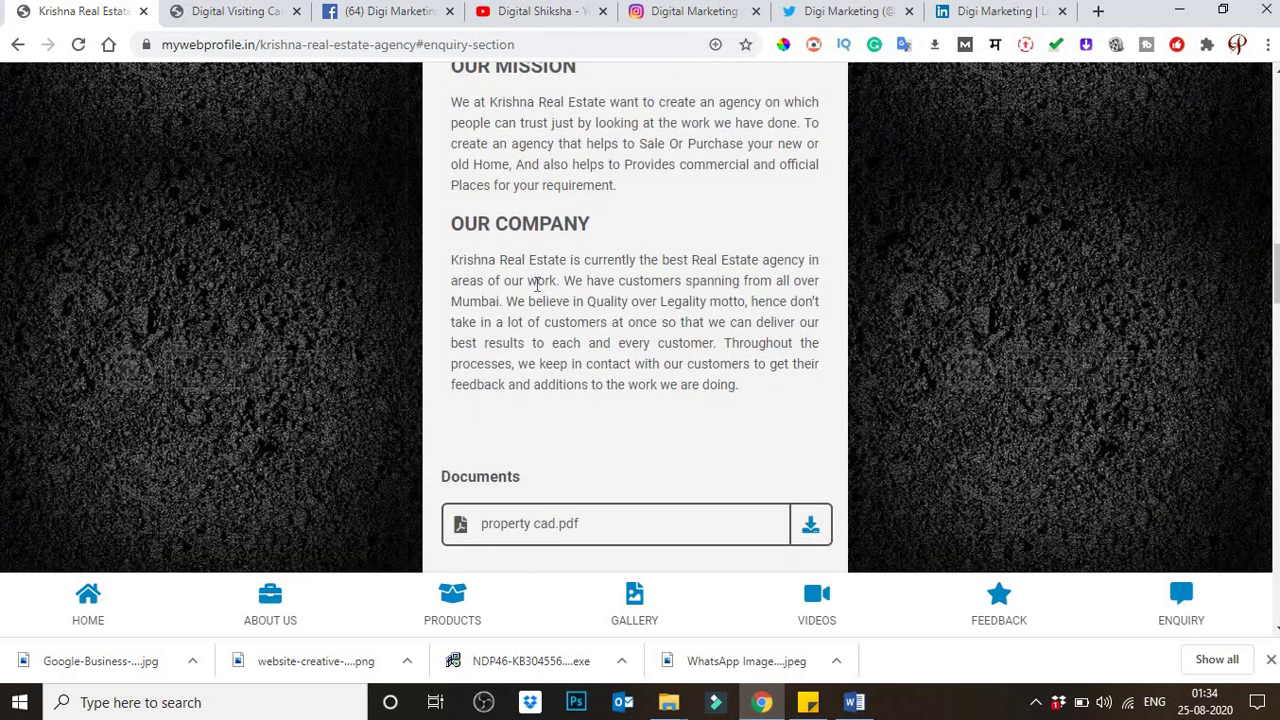
pyautogui.scroll(-1, 536, 286)
pyautogui.scroll(2, 536, 286)
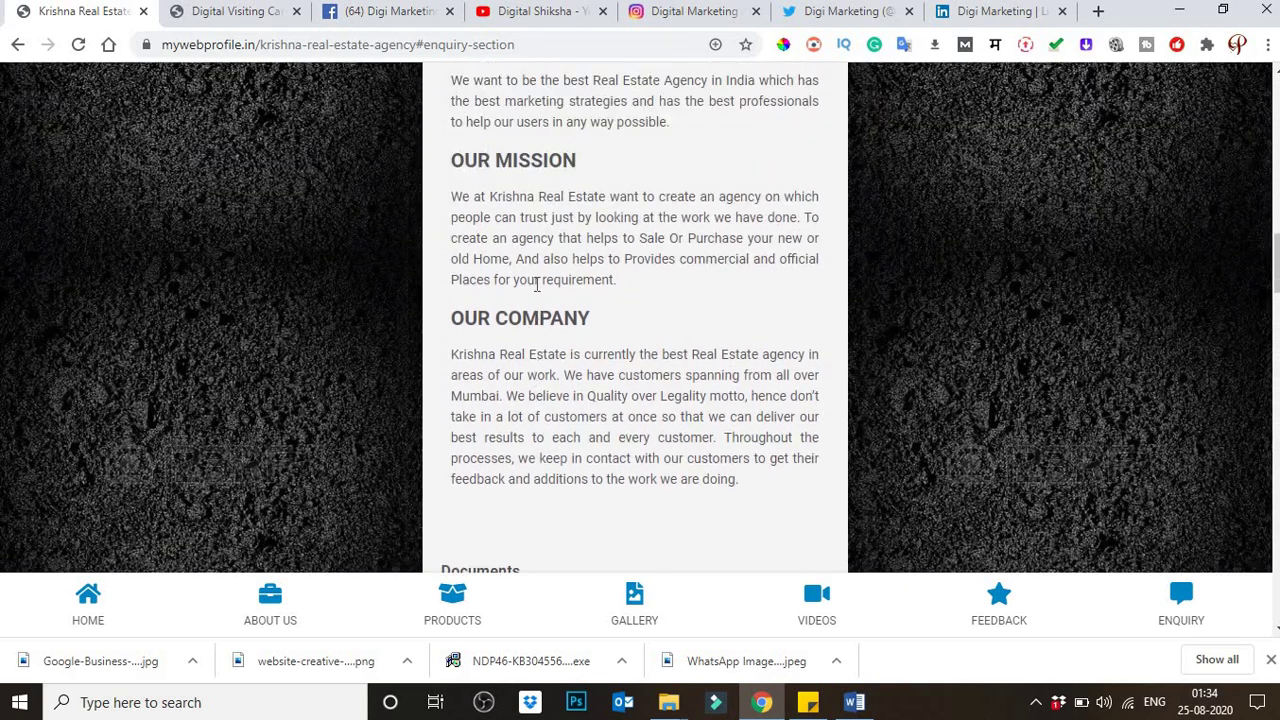
pyautogui.scroll(-3, 536, 286)
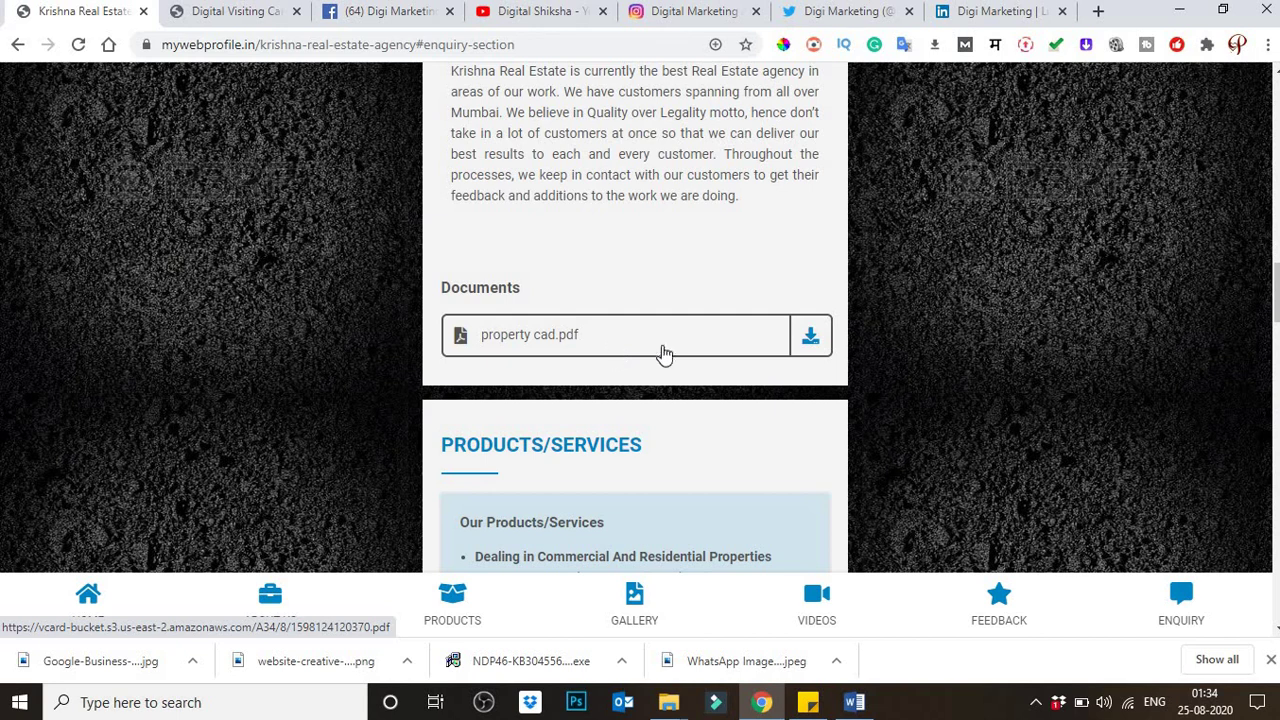
pyautogui.scroll(-1, 793, 358)
pyautogui.scroll(-3, 793, 358)
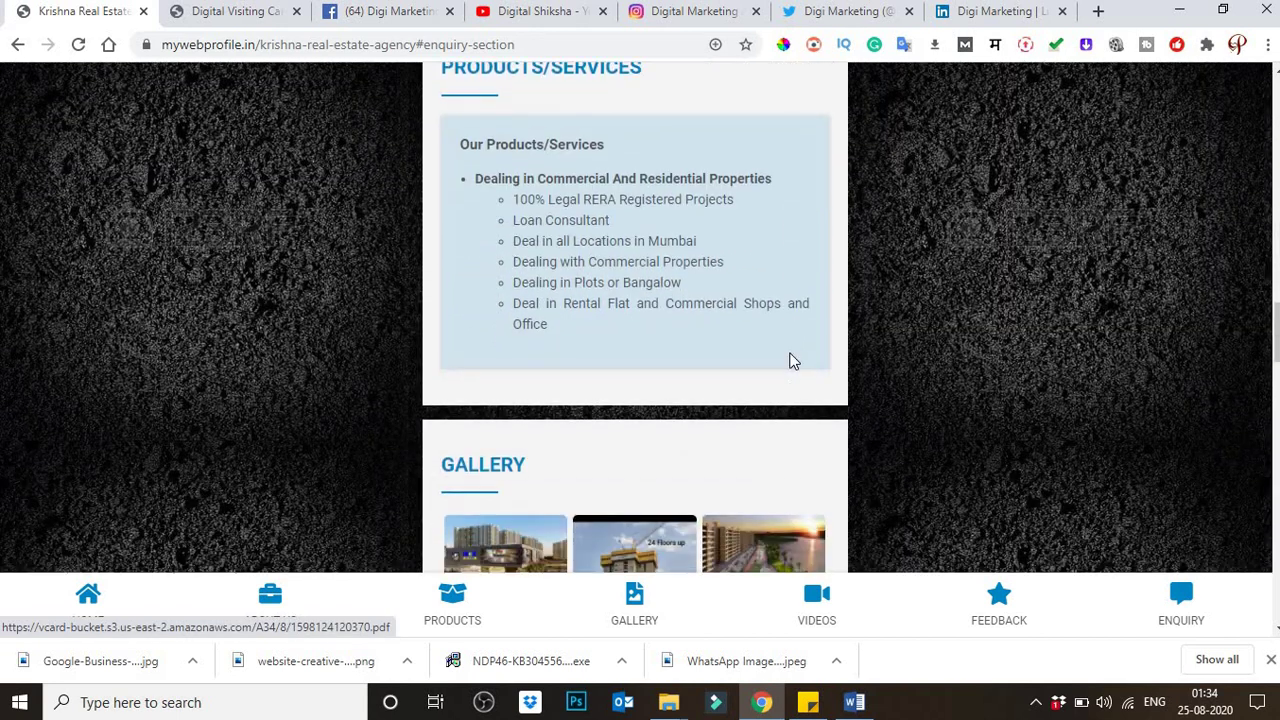
pyautogui.scroll(1, 791, 360)
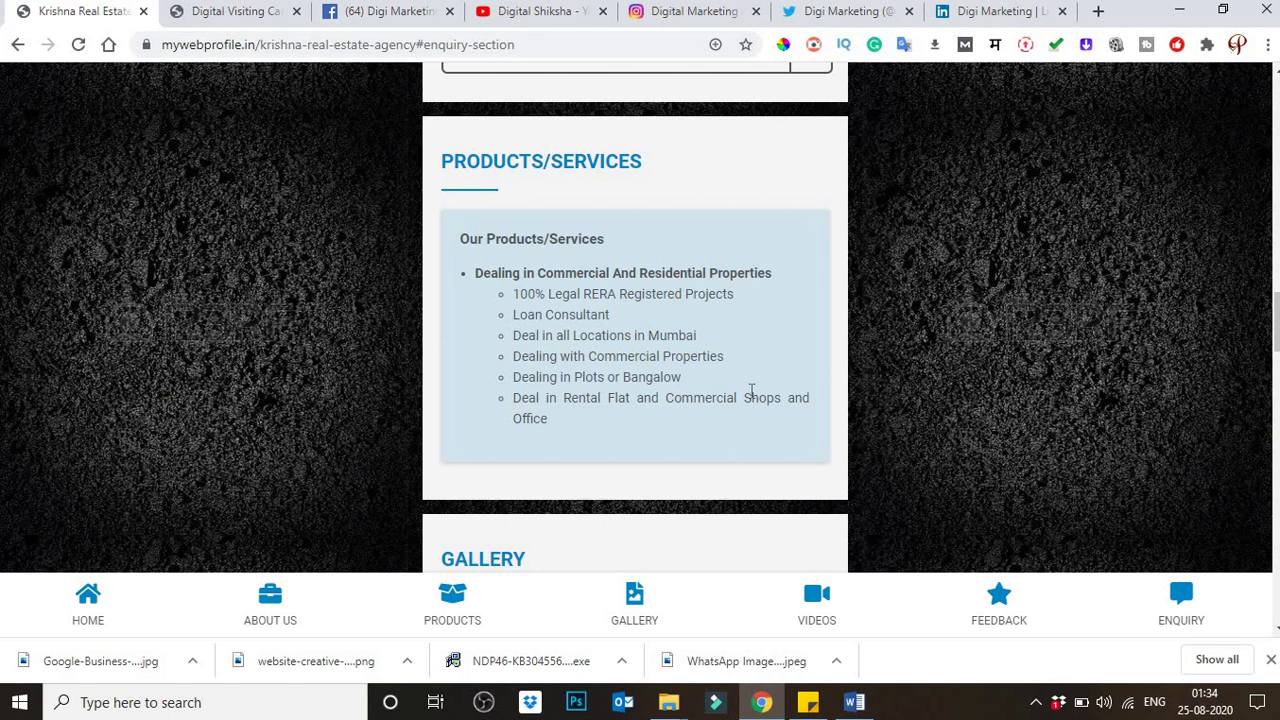
pyautogui.moveTo(479, 298); pyautogui.dragTo(571, 405)
pyautogui.scroll(-5, 571, 405)
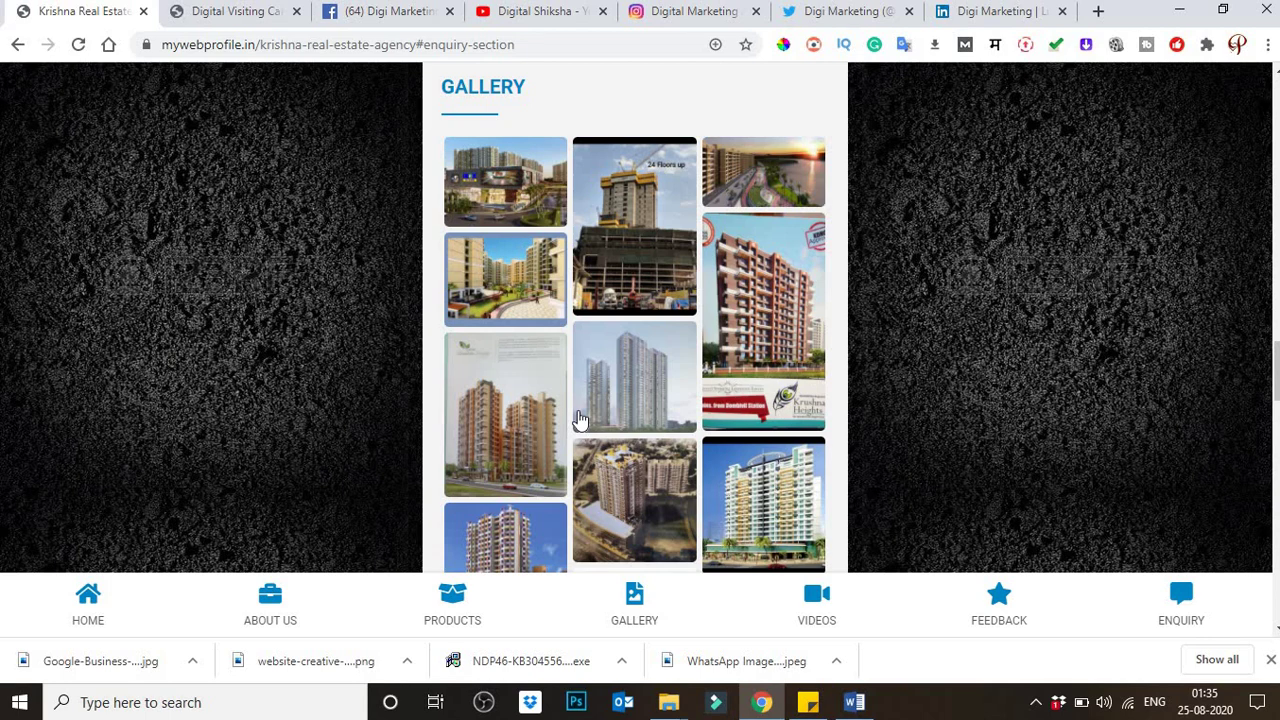
# Step: Scroll the Krishna Real Estate card past the Gallery and Videos sections down to Feedbacks
pyautogui.scroll(-4, 580, 418)
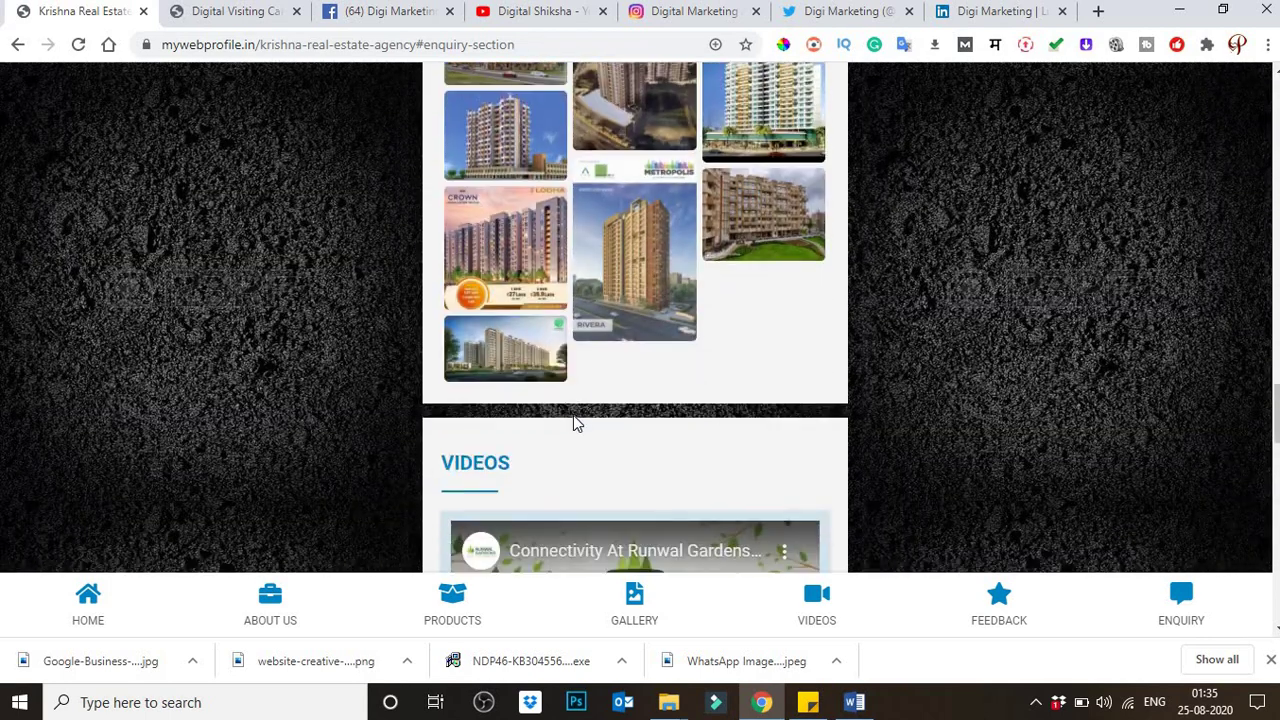
pyautogui.scroll(-2, 573, 415)
pyautogui.scroll(2, 573, 415)
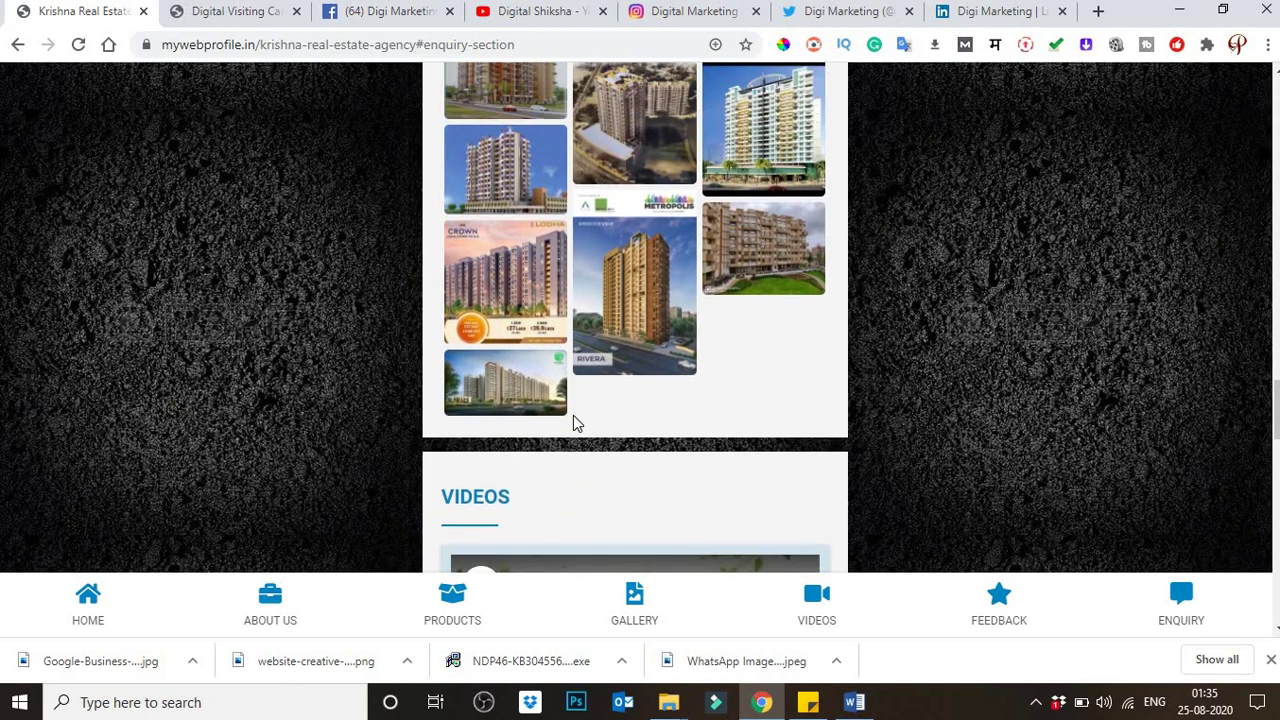
pyautogui.scroll(1, 573, 415)
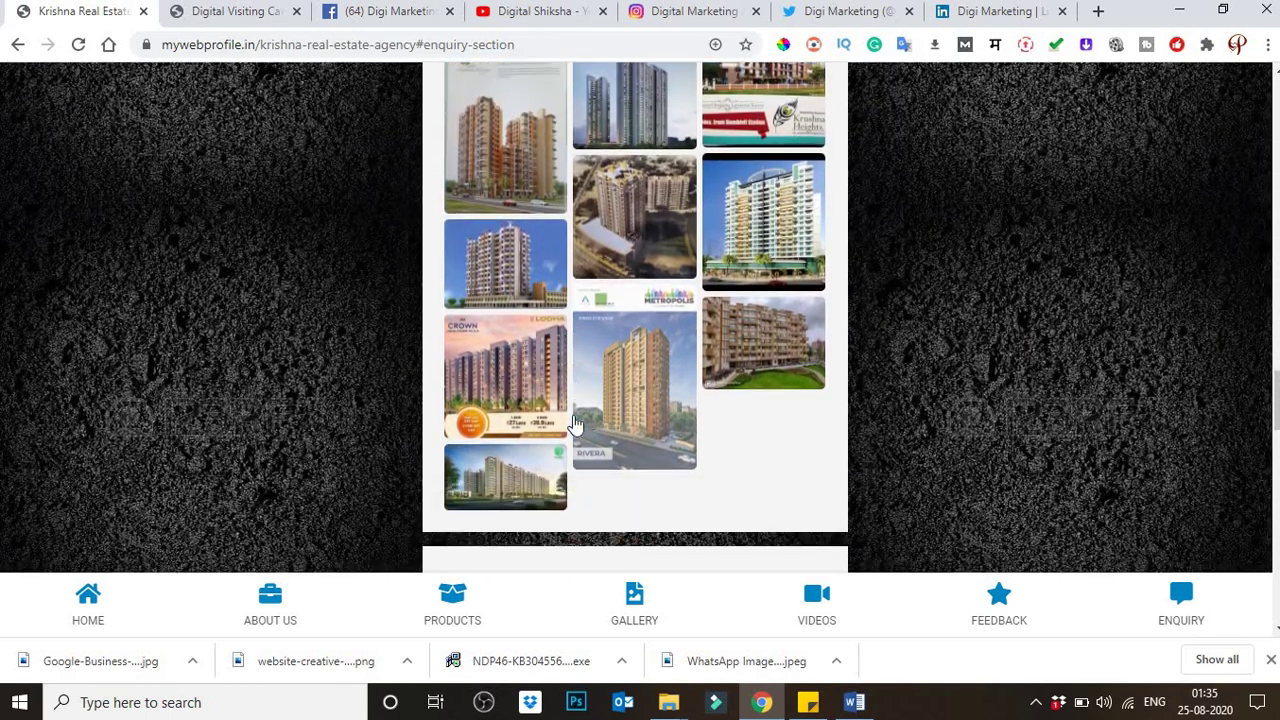
pyautogui.scroll(1, 575, 425)
pyautogui.scroll(1, 575, 425)
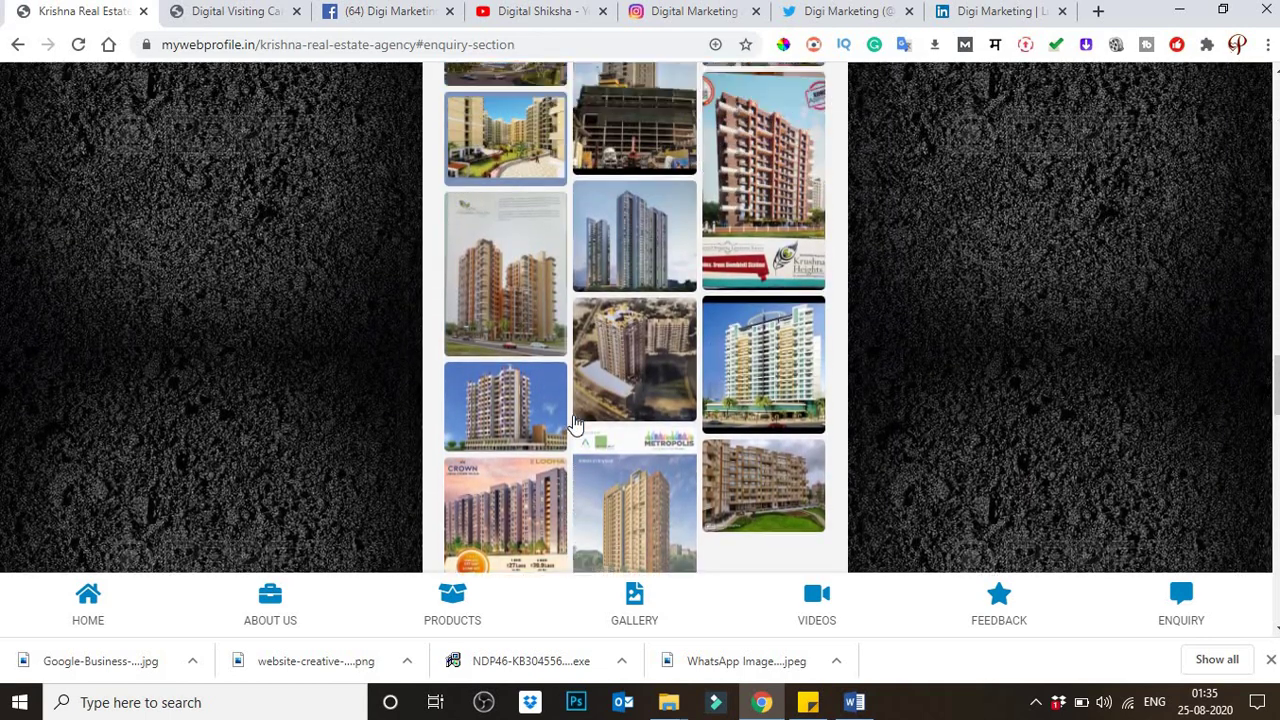
pyautogui.scroll(1, 575, 425)
pyautogui.scroll(-9, 575, 425)
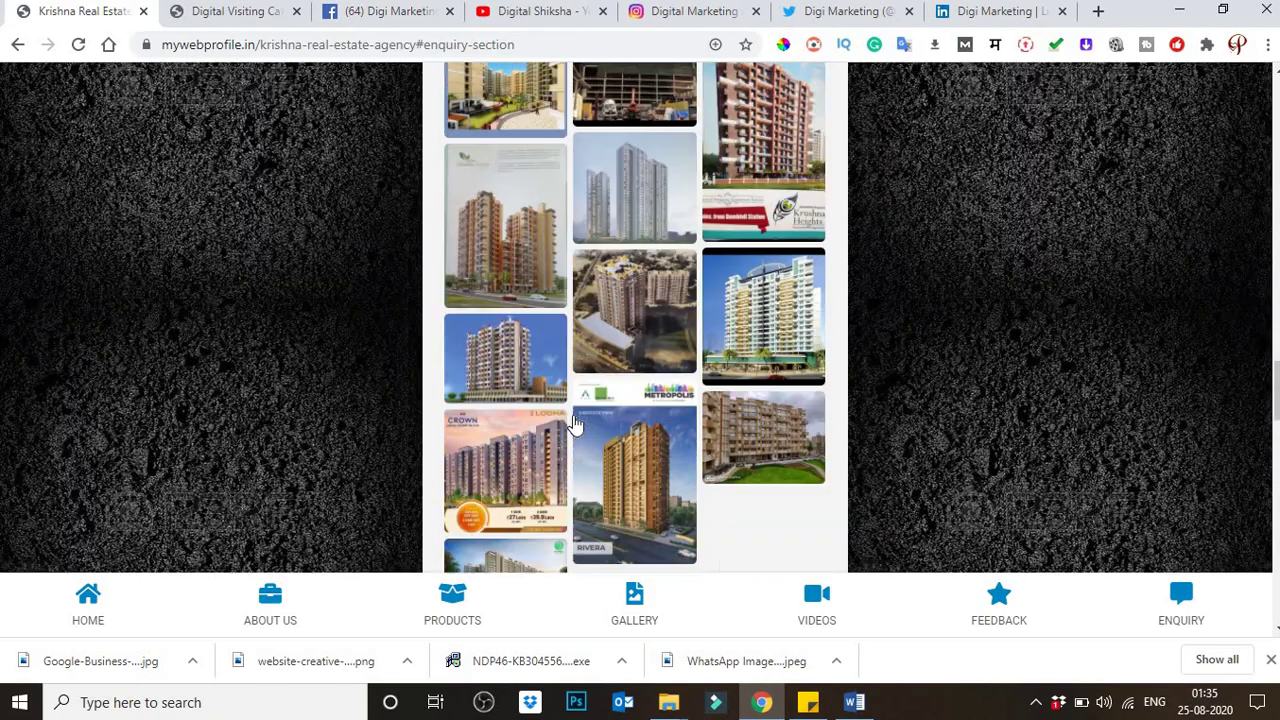
pyautogui.scroll(-1, 575, 425)
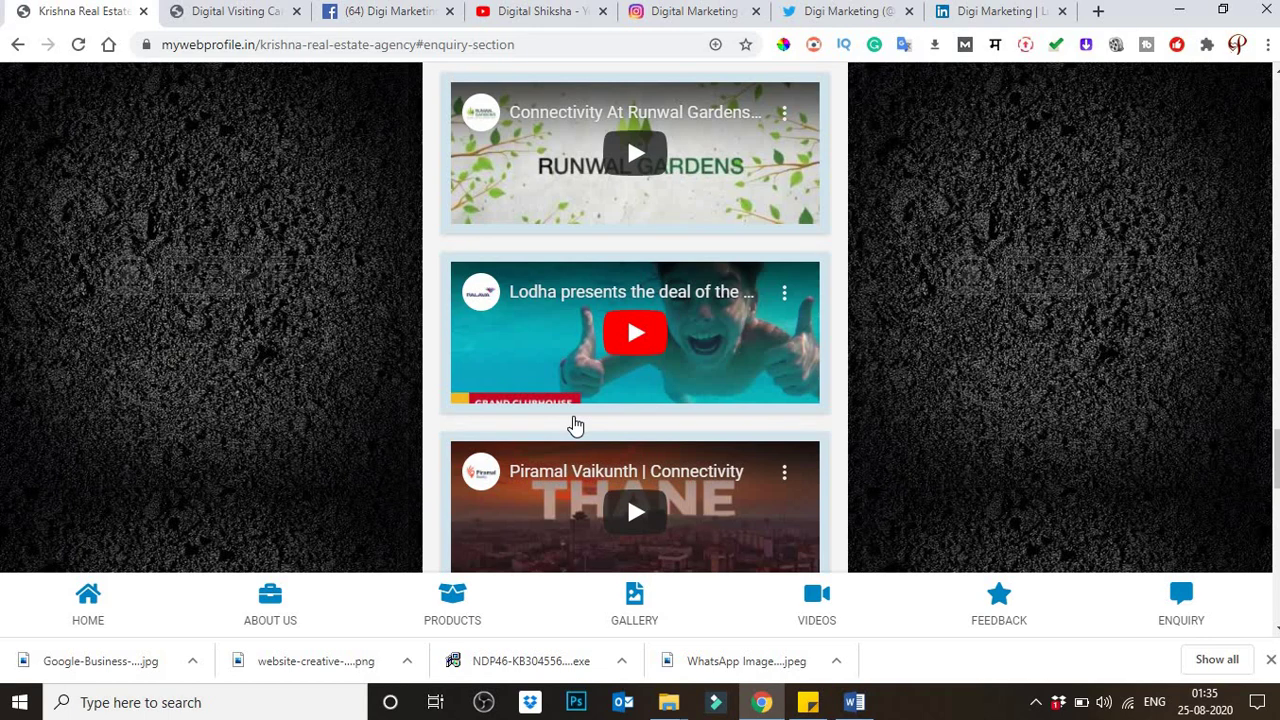
pyautogui.scroll(-5, 575, 425)
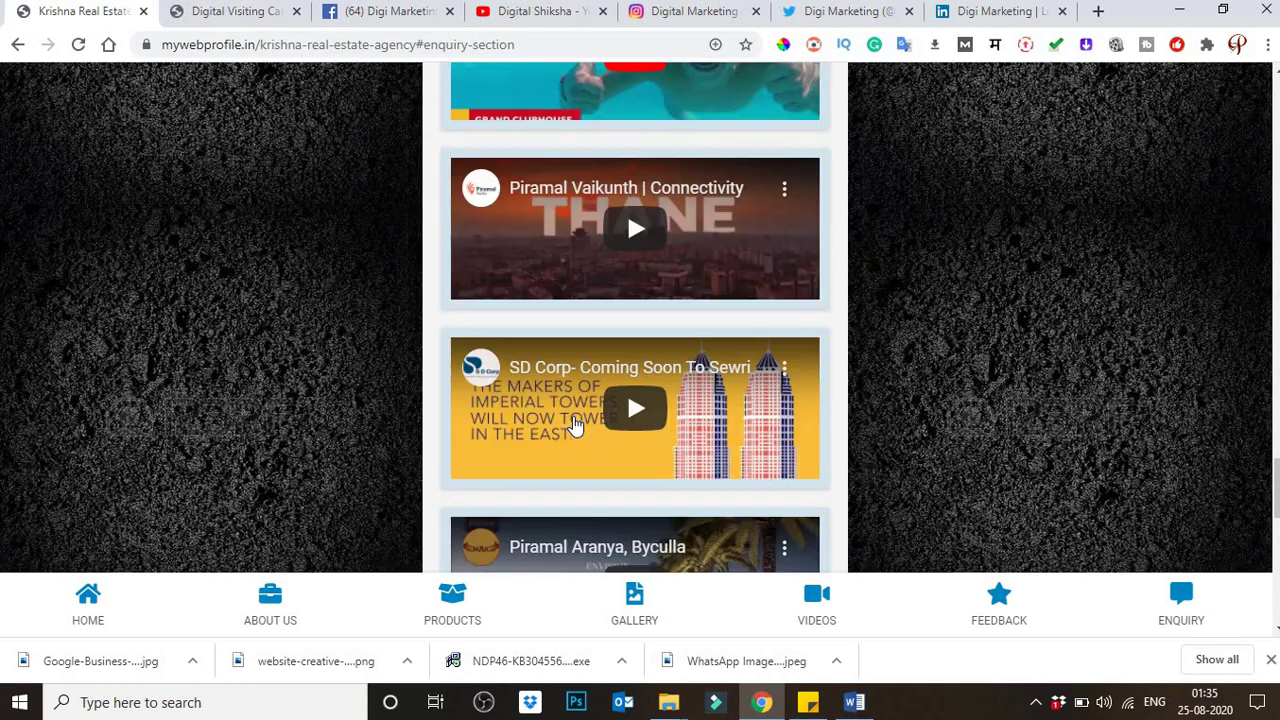
pyautogui.scroll(5, 575, 425)
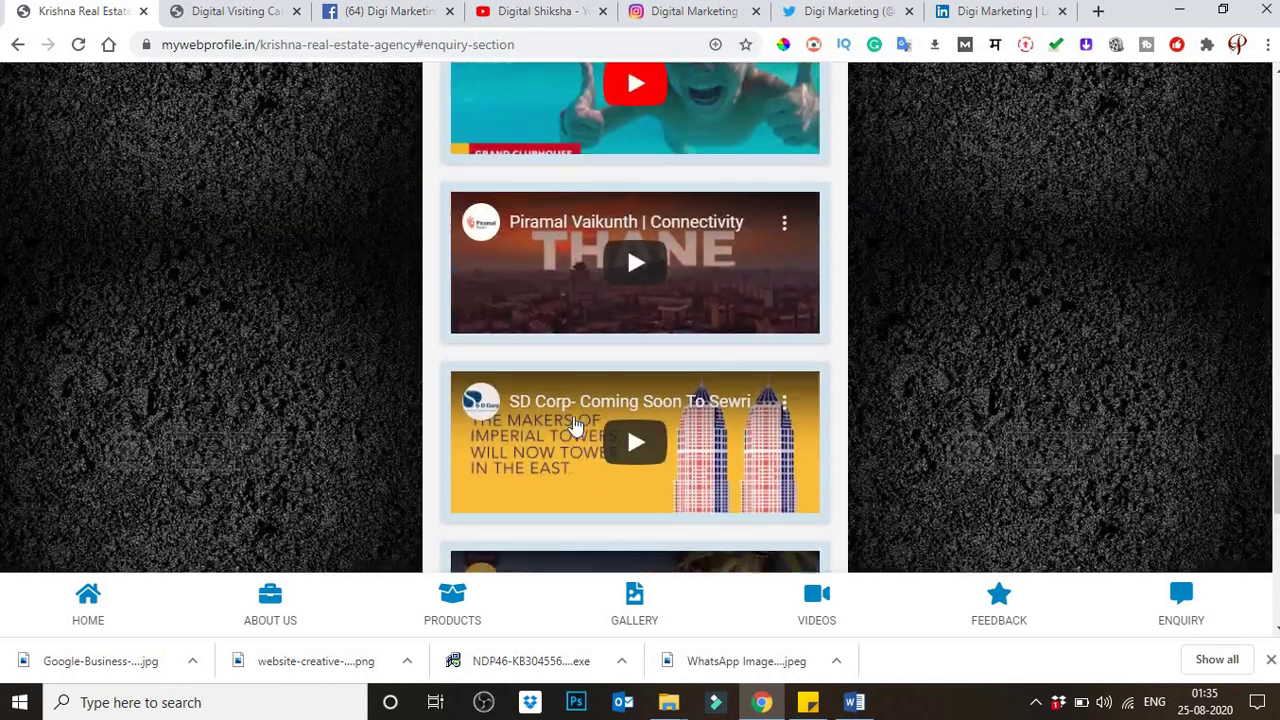
pyautogui.scroll(1, 575, 425)
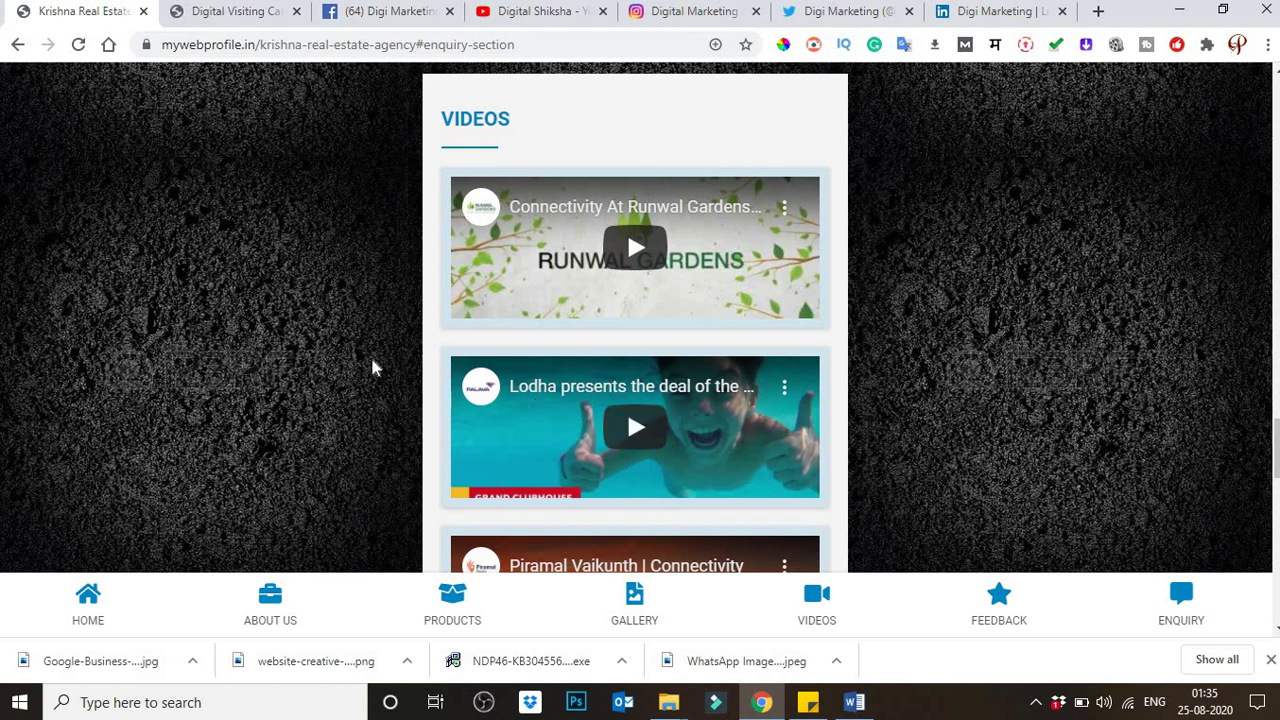
pyautogui.scroll(-1, 368, 366)
pyautogui.scroll(-8, 365, 368)
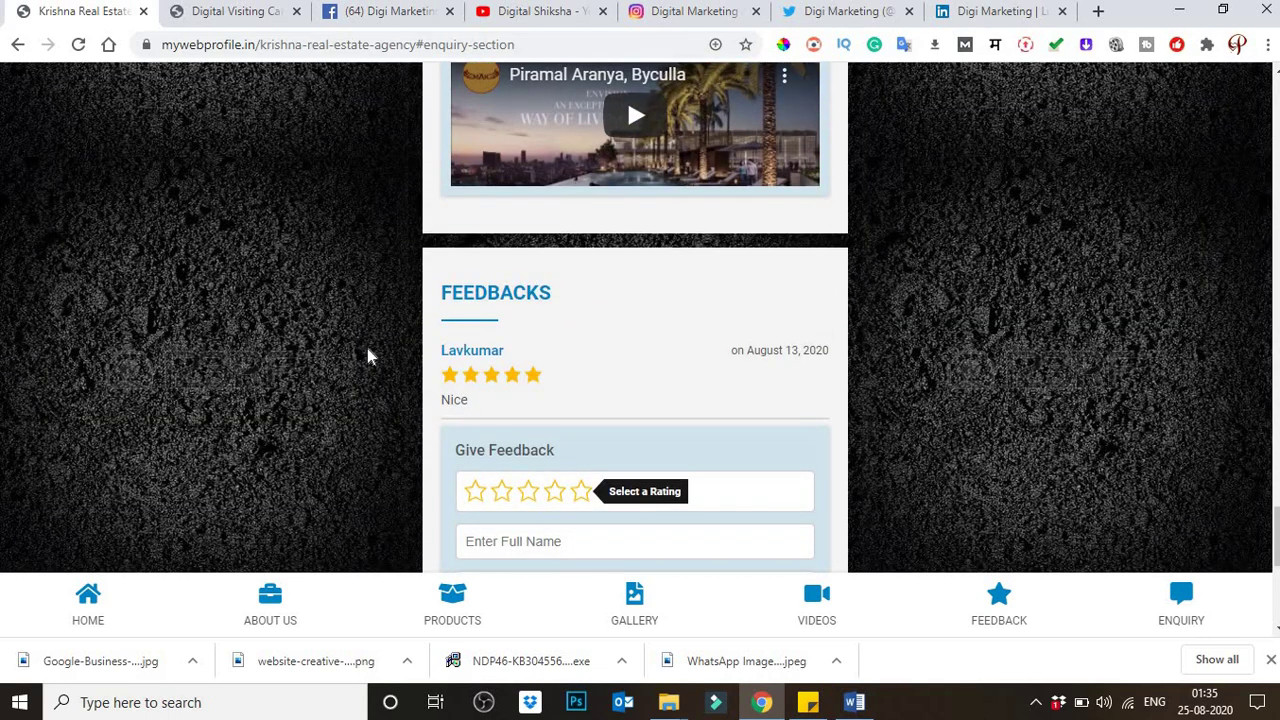
pyautogui.scroll(-1, 368, 356)
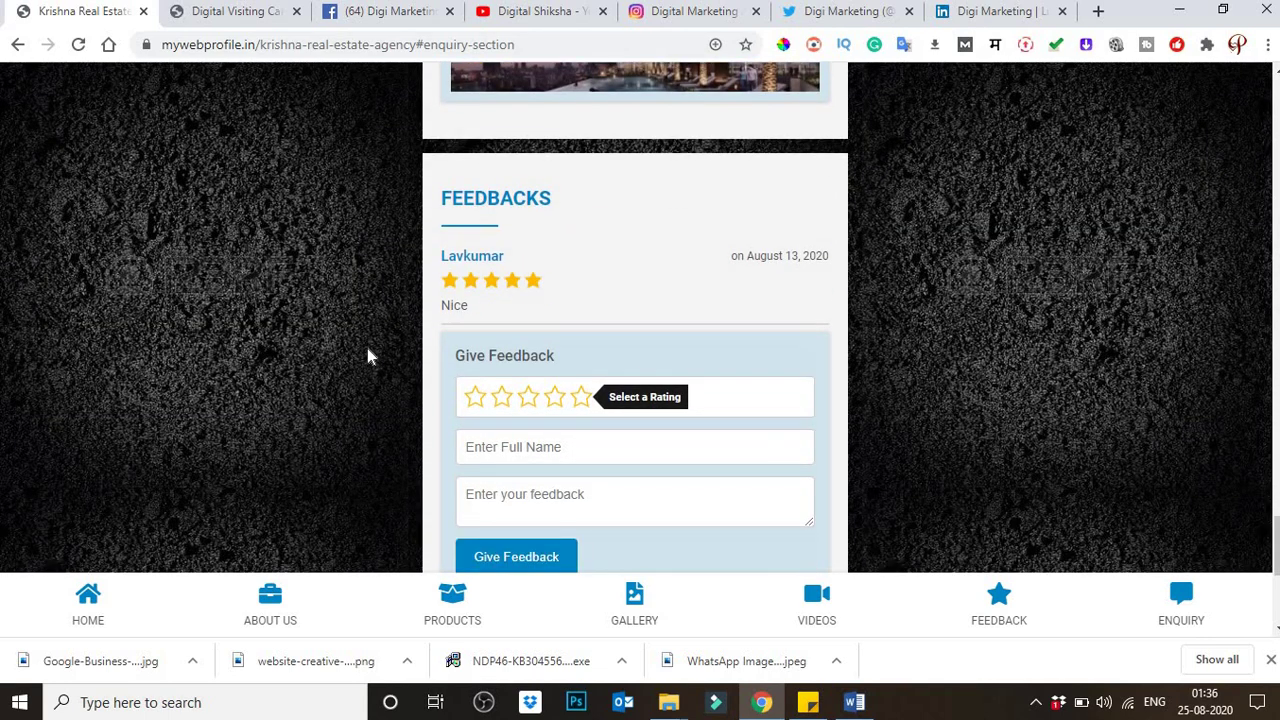
pyautogui.scroll(-1, 380, 330)
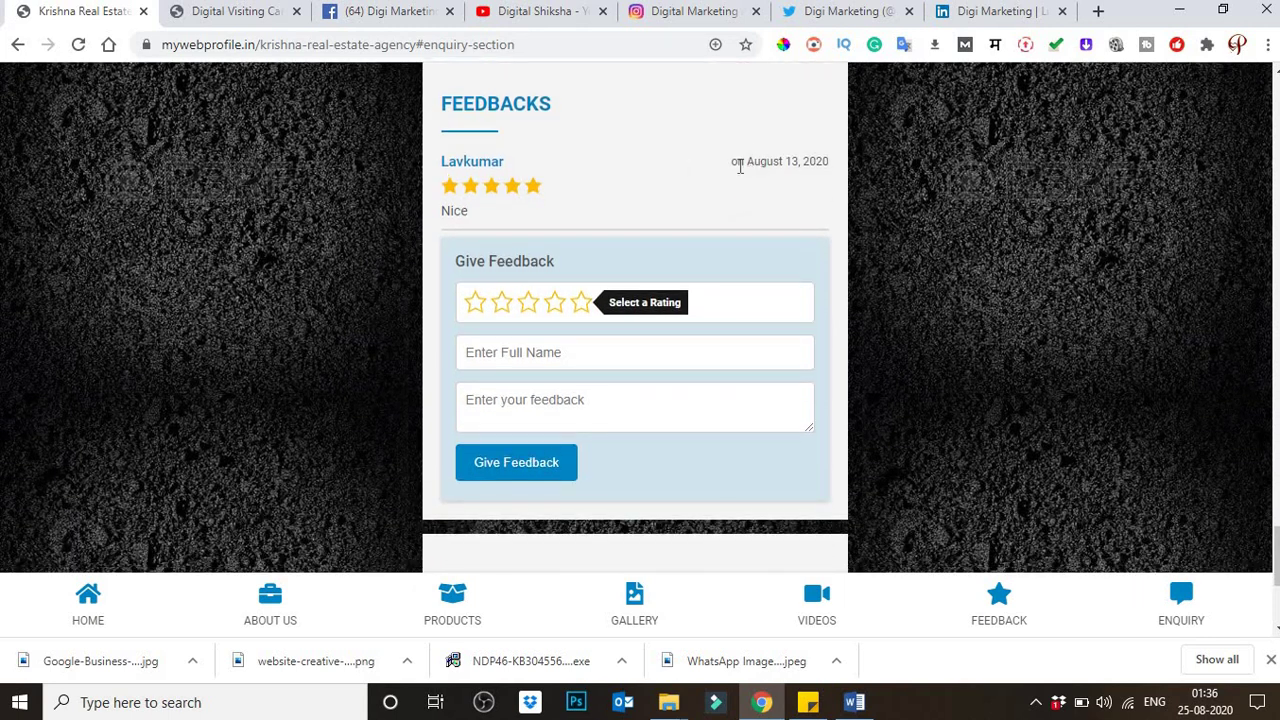
pyautogui.moveTo(735, 162); pyautogui.dragTo(798, 162)
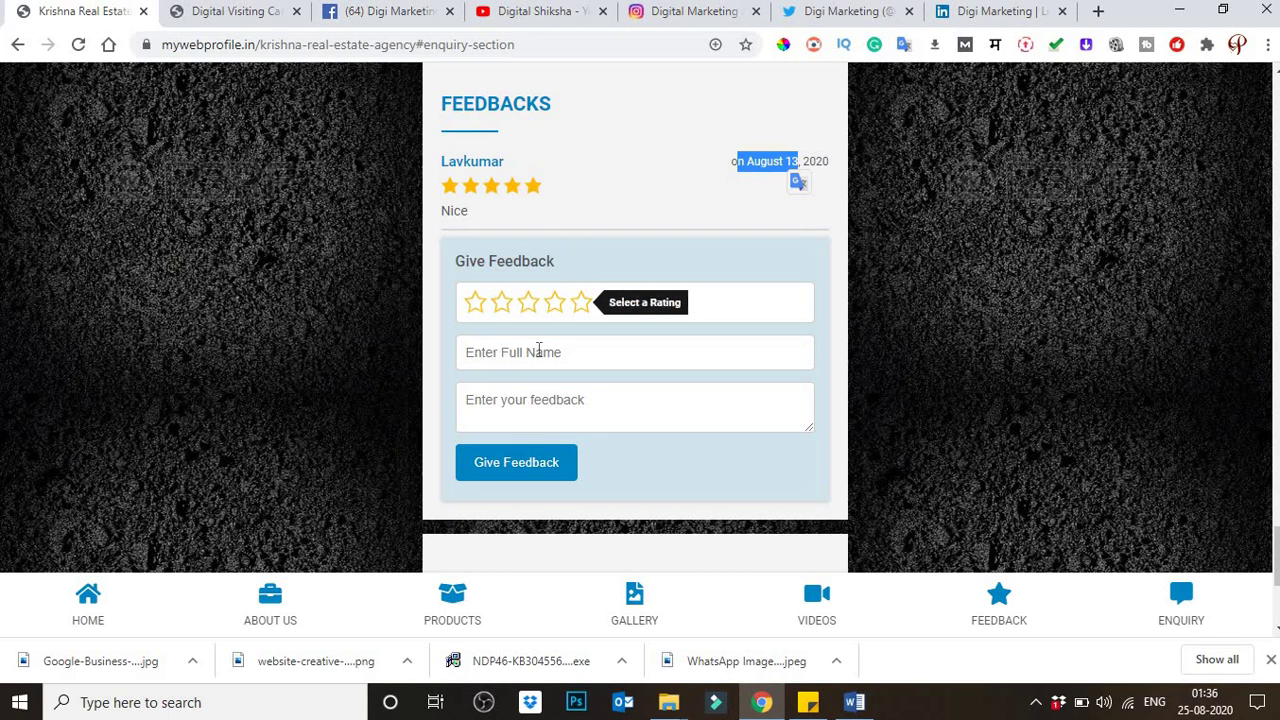
pyautogui.click(538, 350)
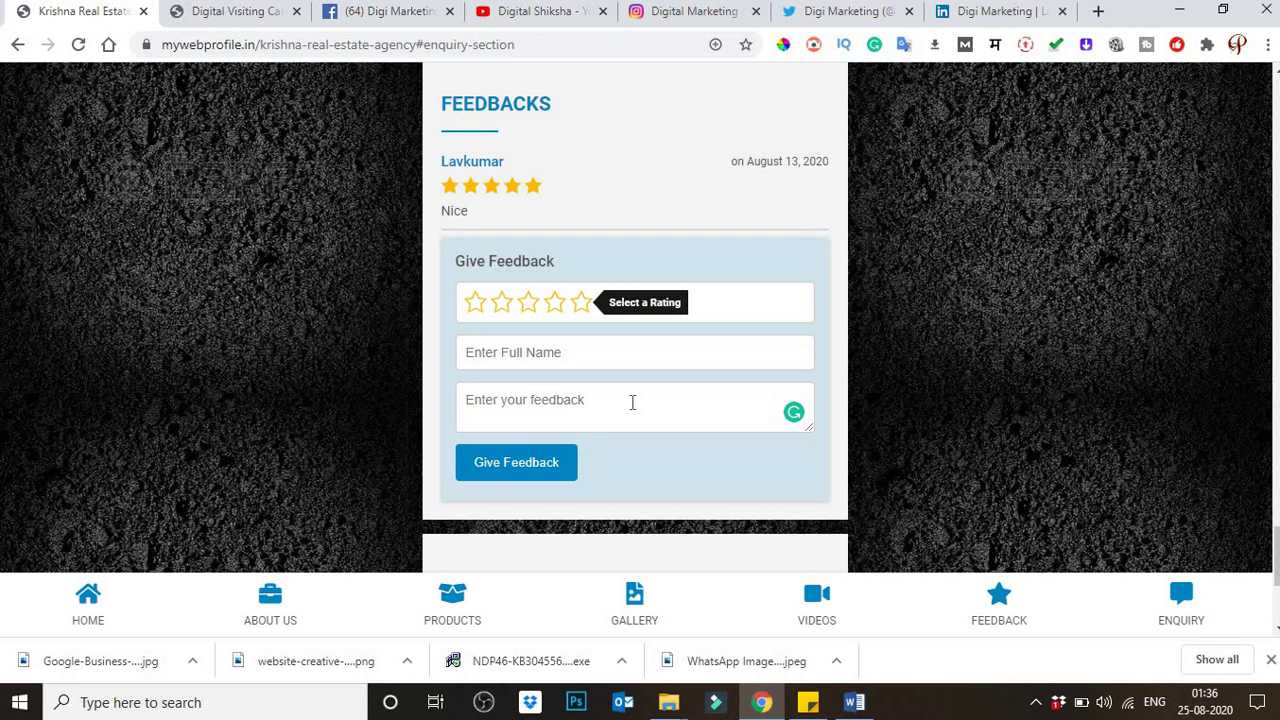
pyautogui.scroll(-3, 563, 452)
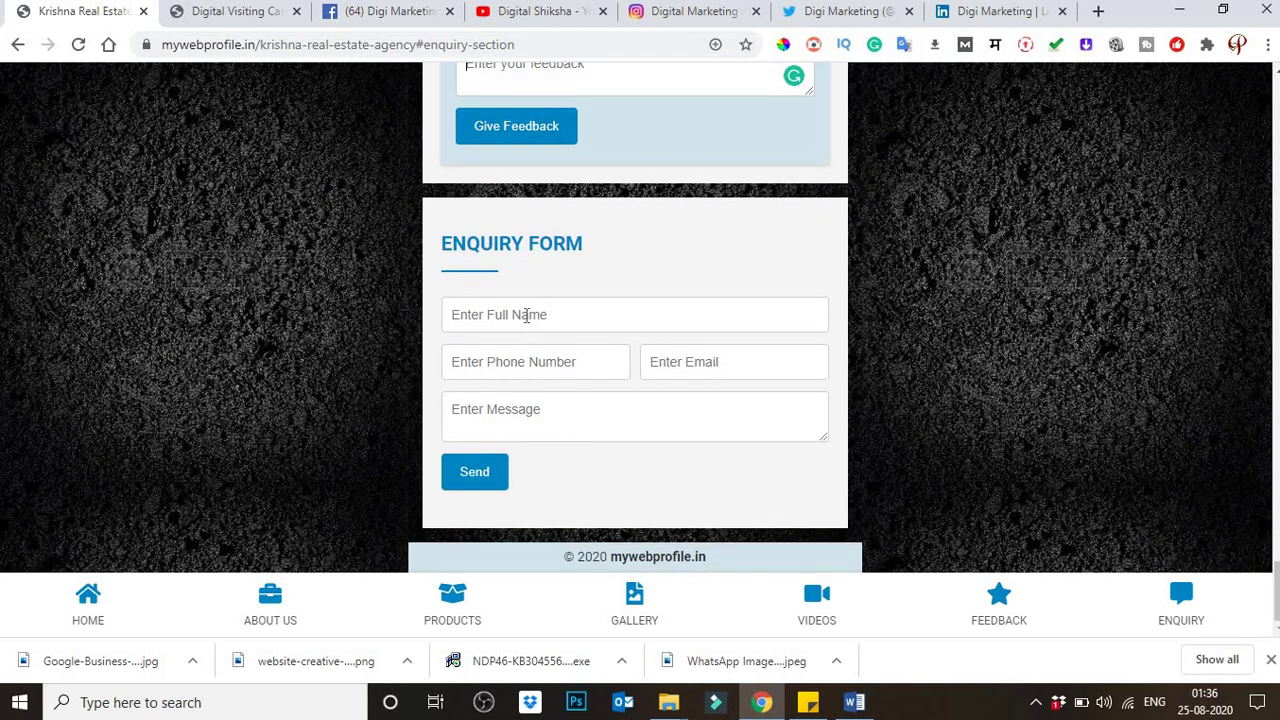
pyautogui.click(526, 315)
pyautogui.click(735, 366)
pyautogui.click(548, 420)
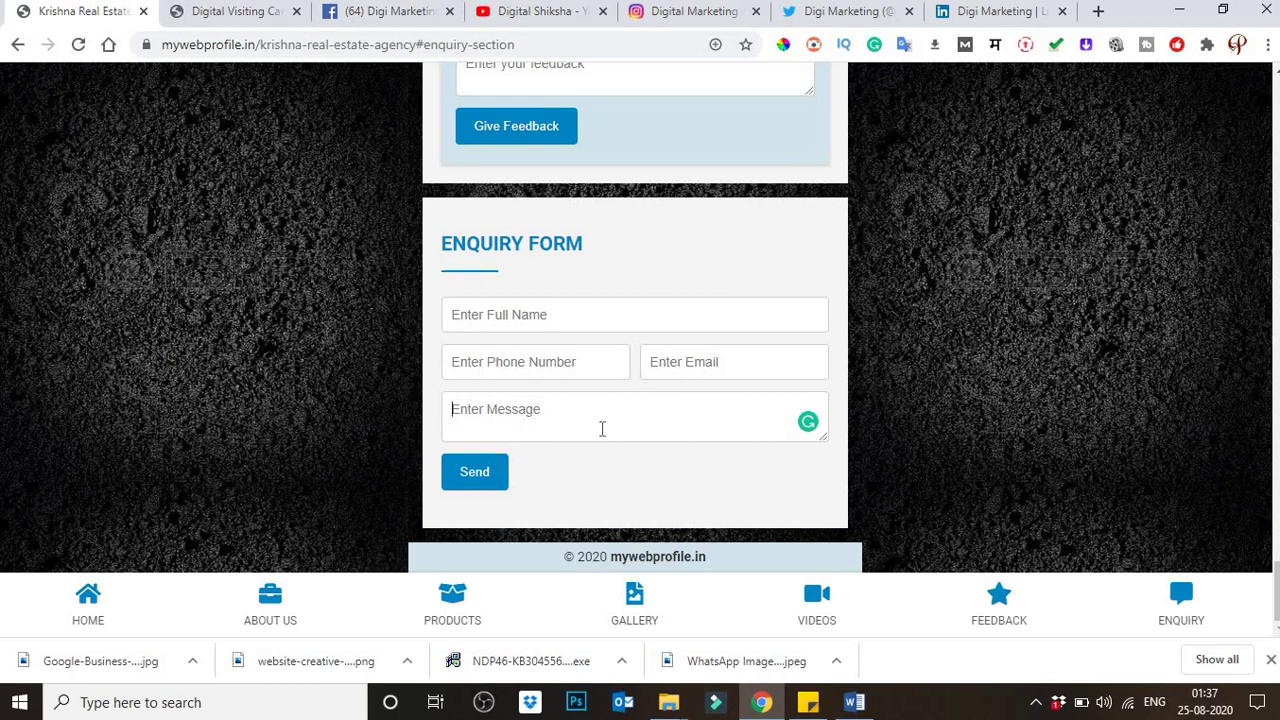
pyautogui.scroll(20, 602, 428)
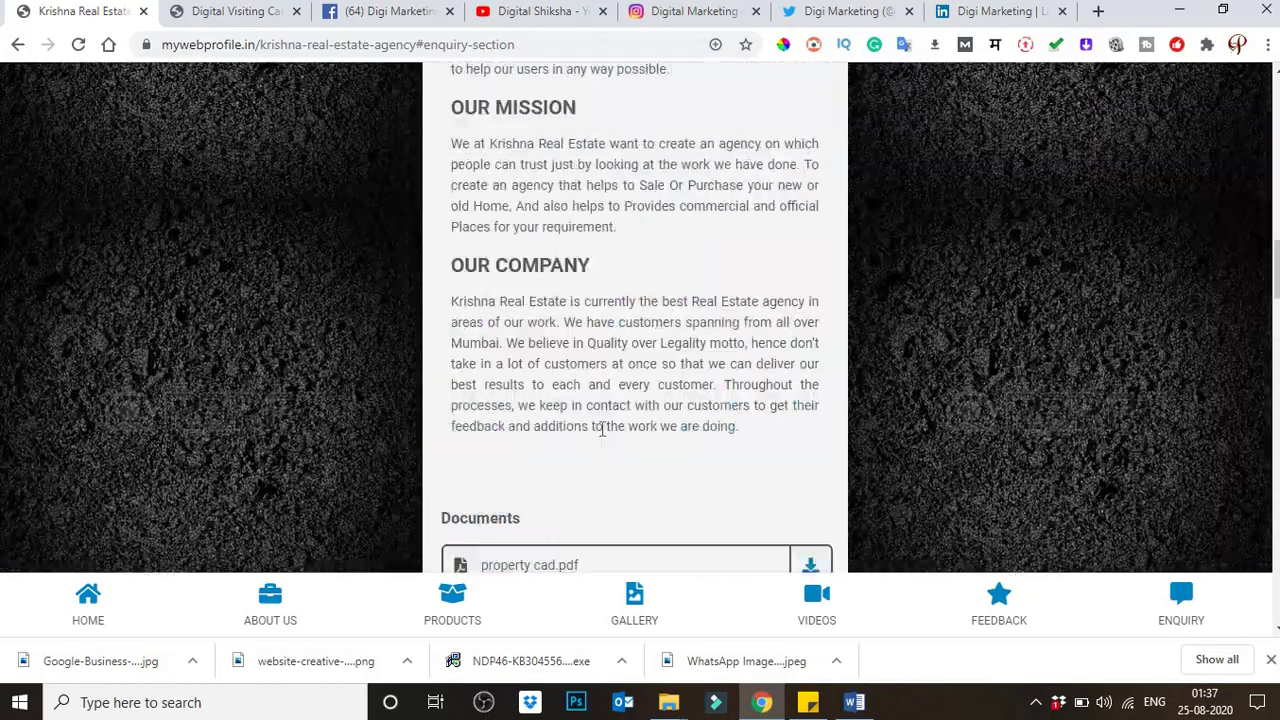
pyautogui.scroll(15, 602, 428)
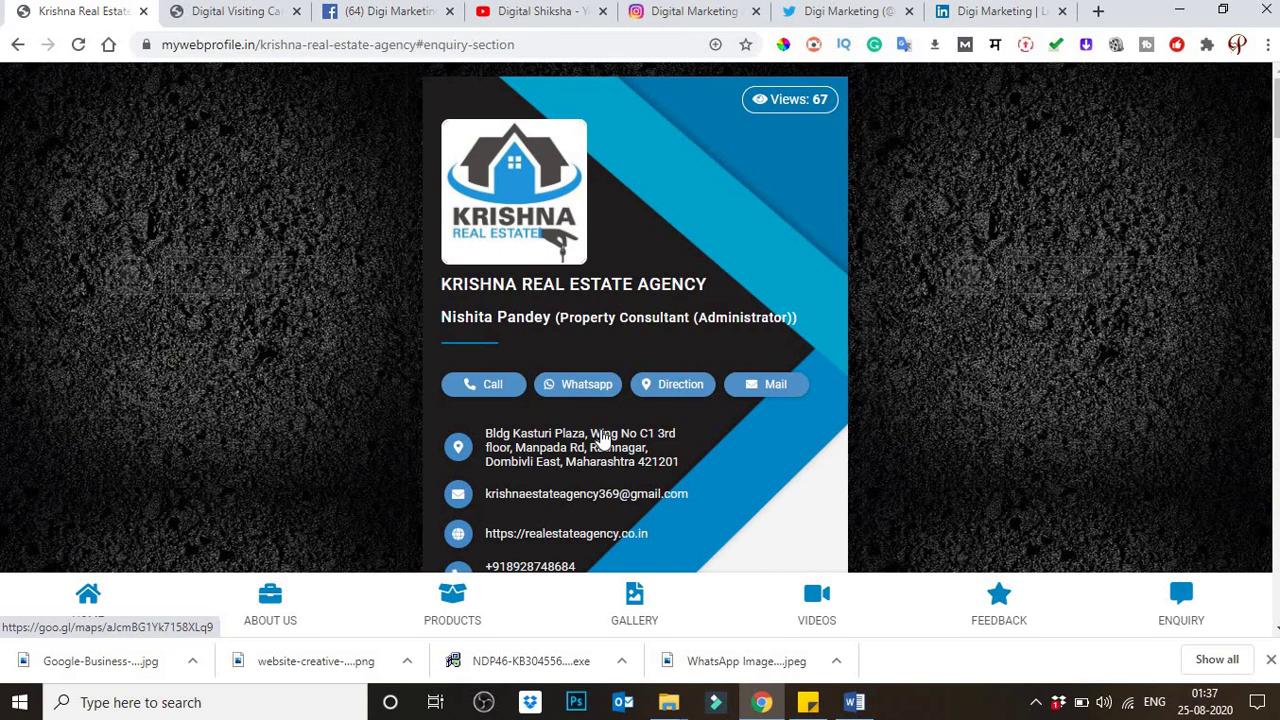
# Step: Go back to the admin card list and start adding a new visiting card
pyautogui.hotkey('ctrl', 'Tab')
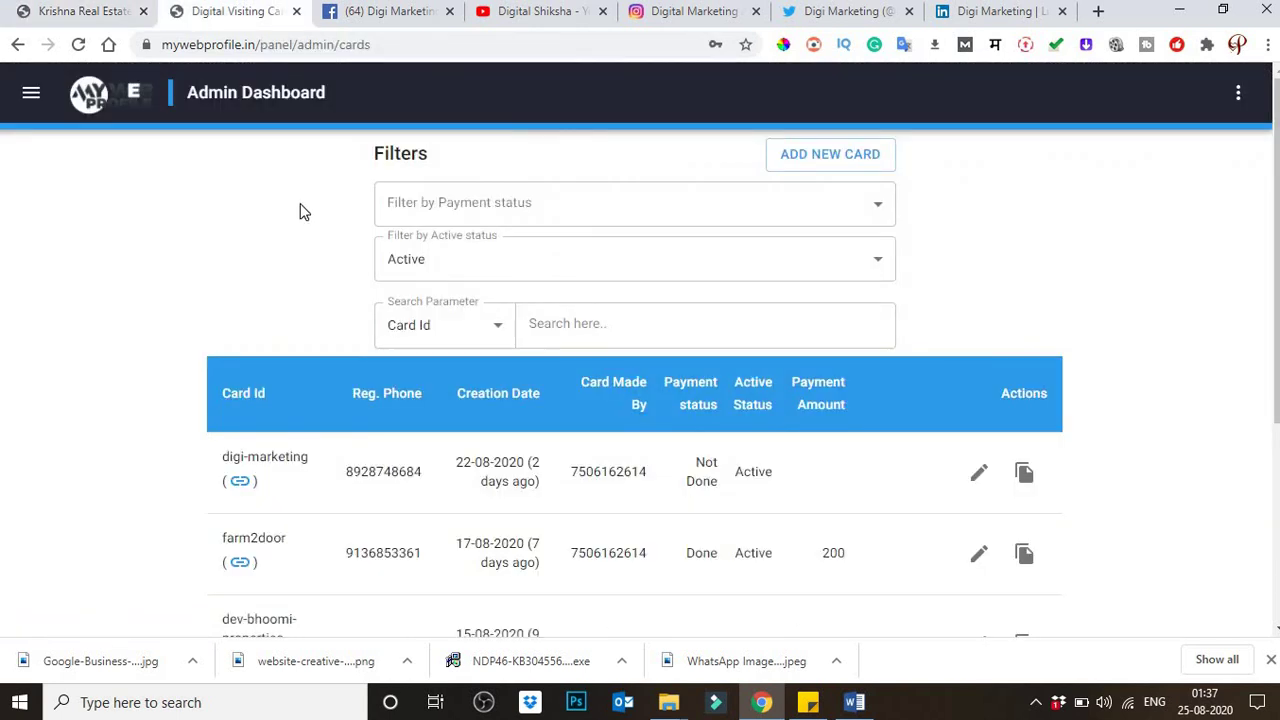
pyautogui.scroll(-4, 304, 212)
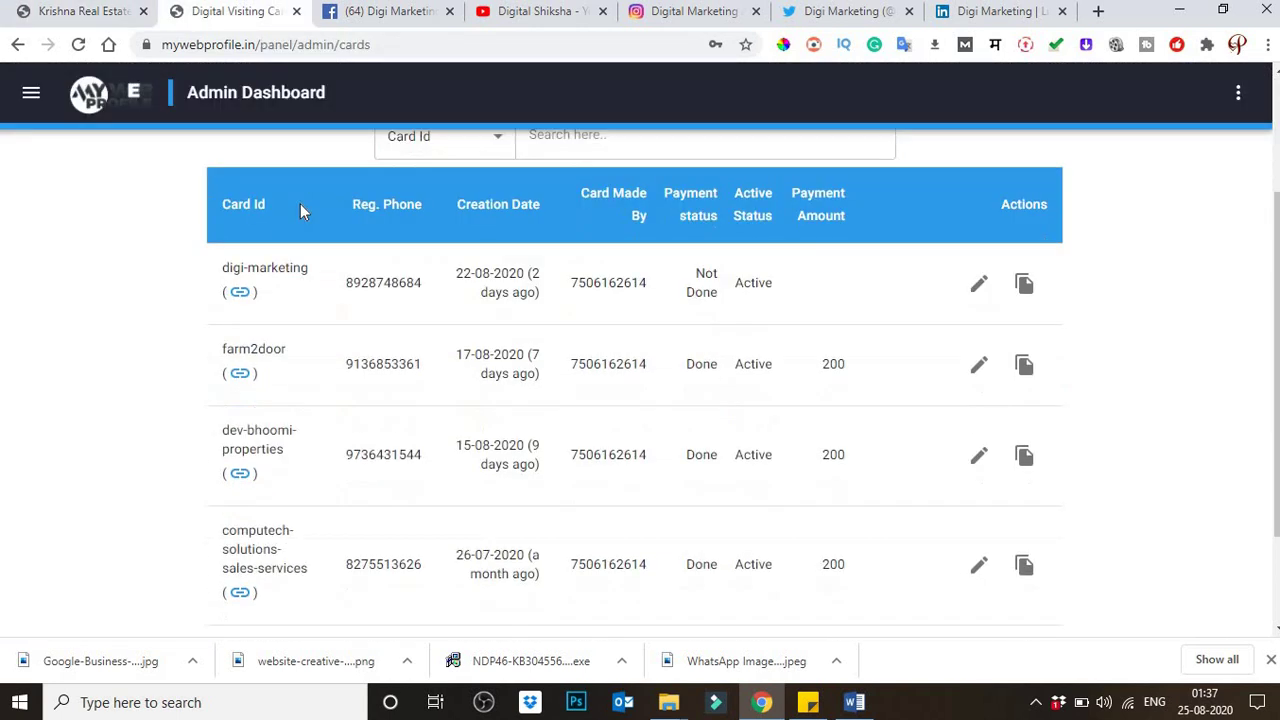
pyautogui.scroll(4, 304, 212)
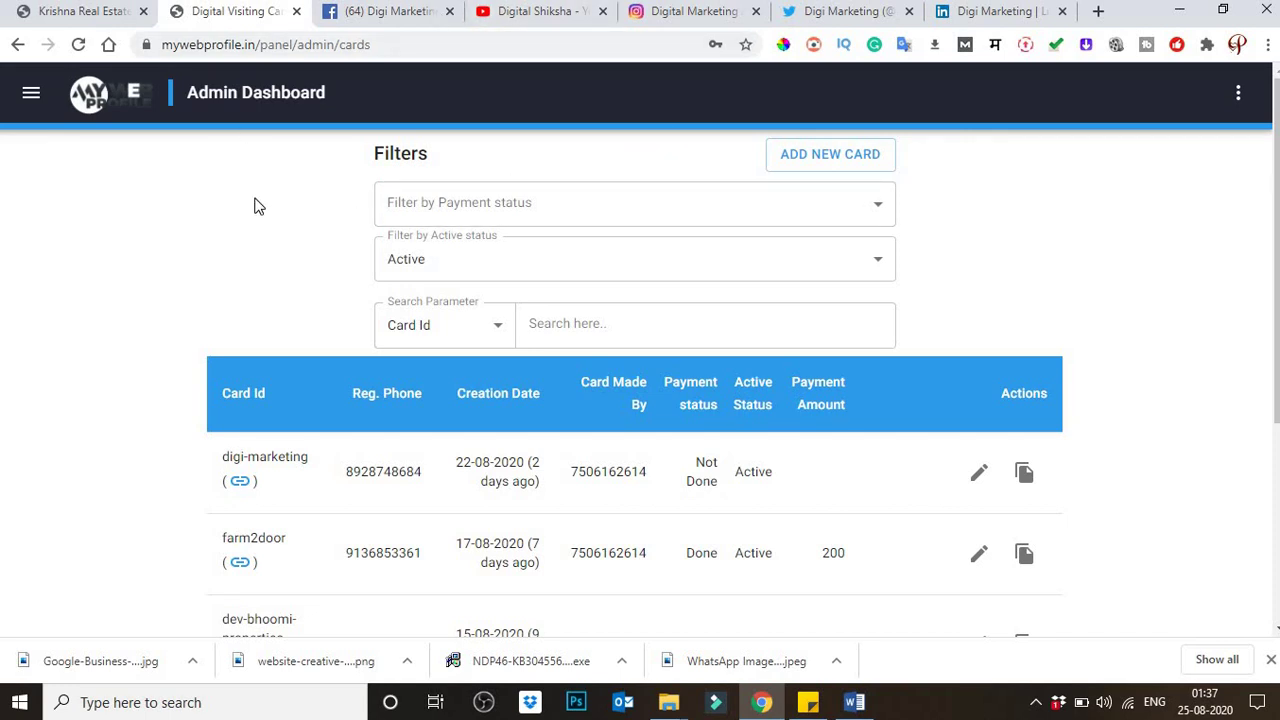
pyautogui.click(810, 166)
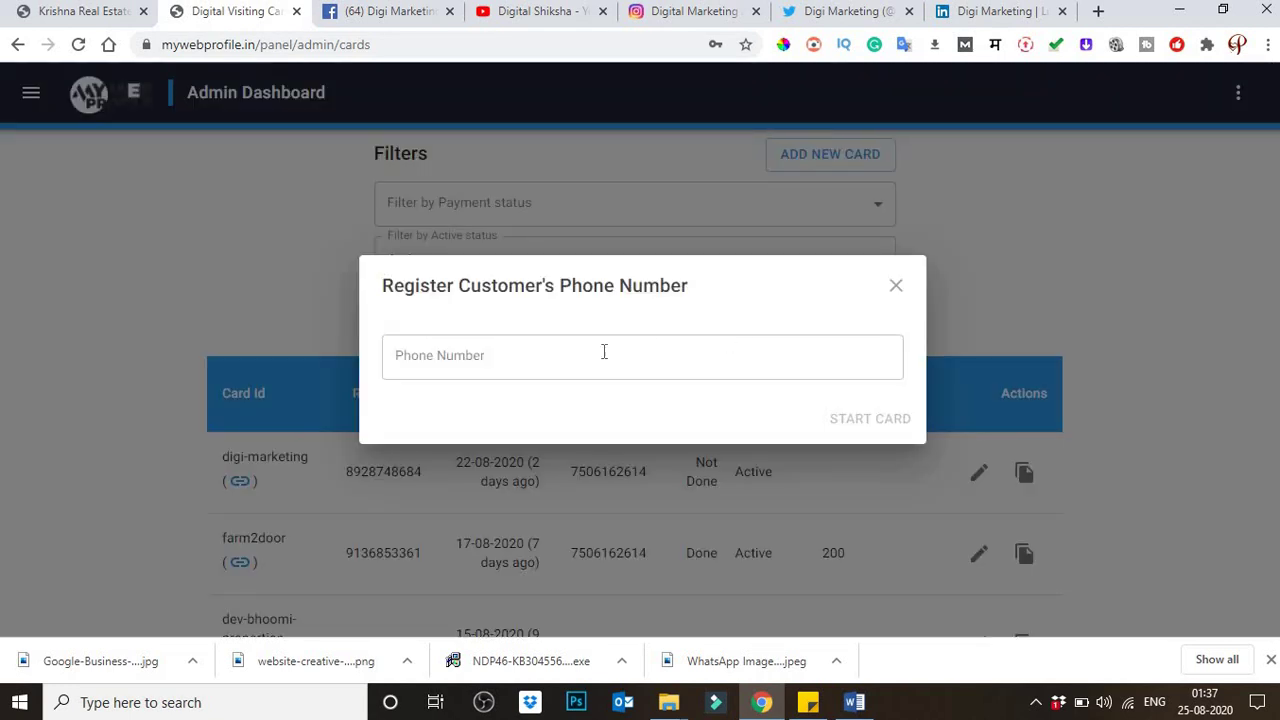
# Step: Enter the customer's registered phone number, correcting the last digit, and start the card
pyautogui.click(508, 351)
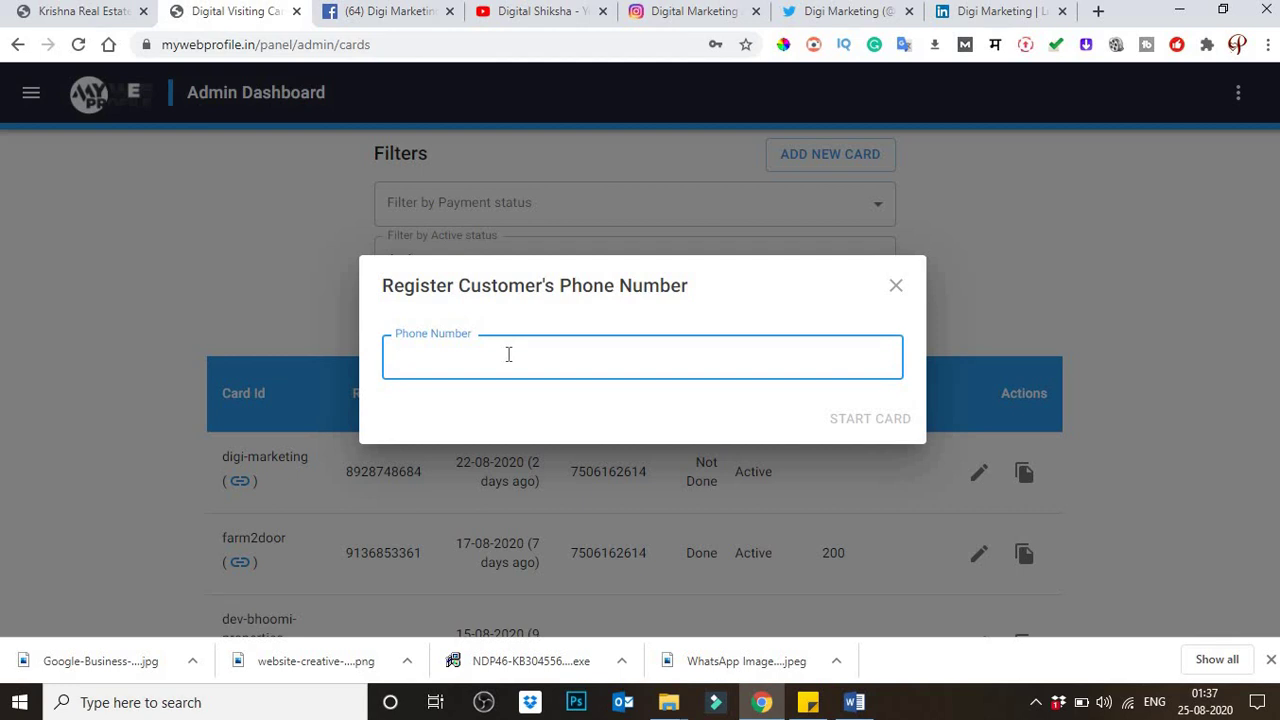
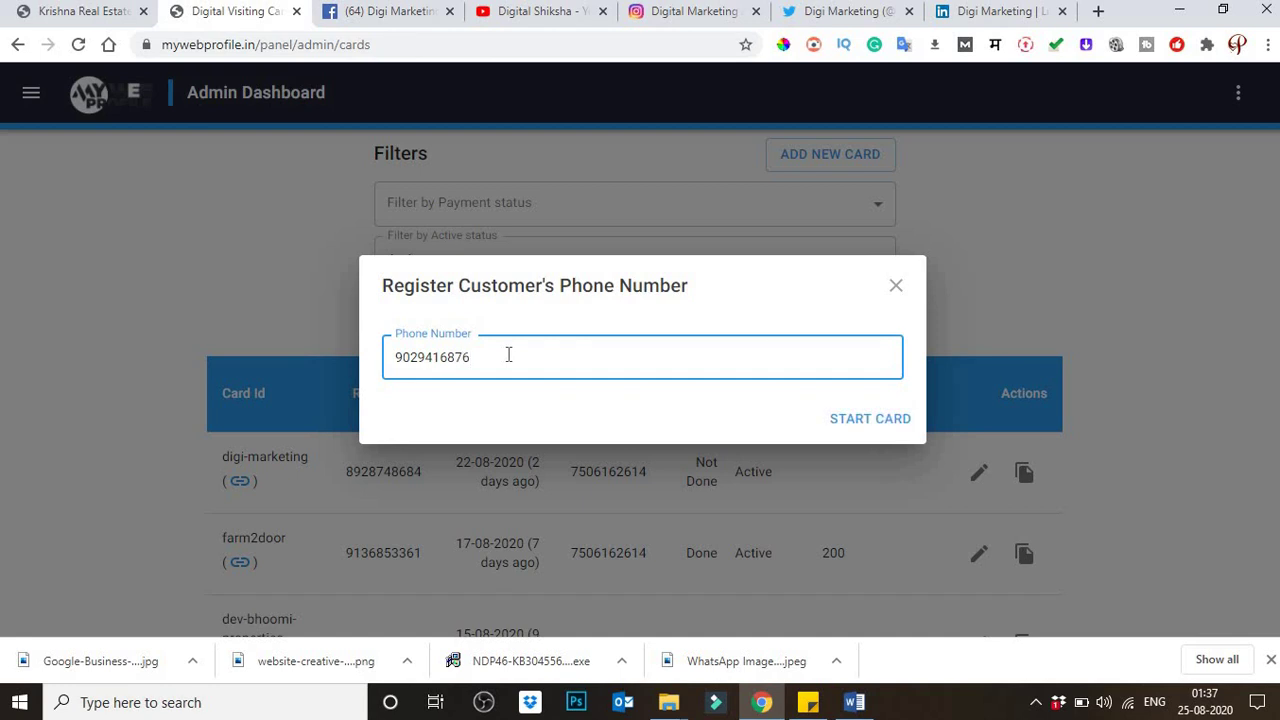
pyautogui.click(892, 430)
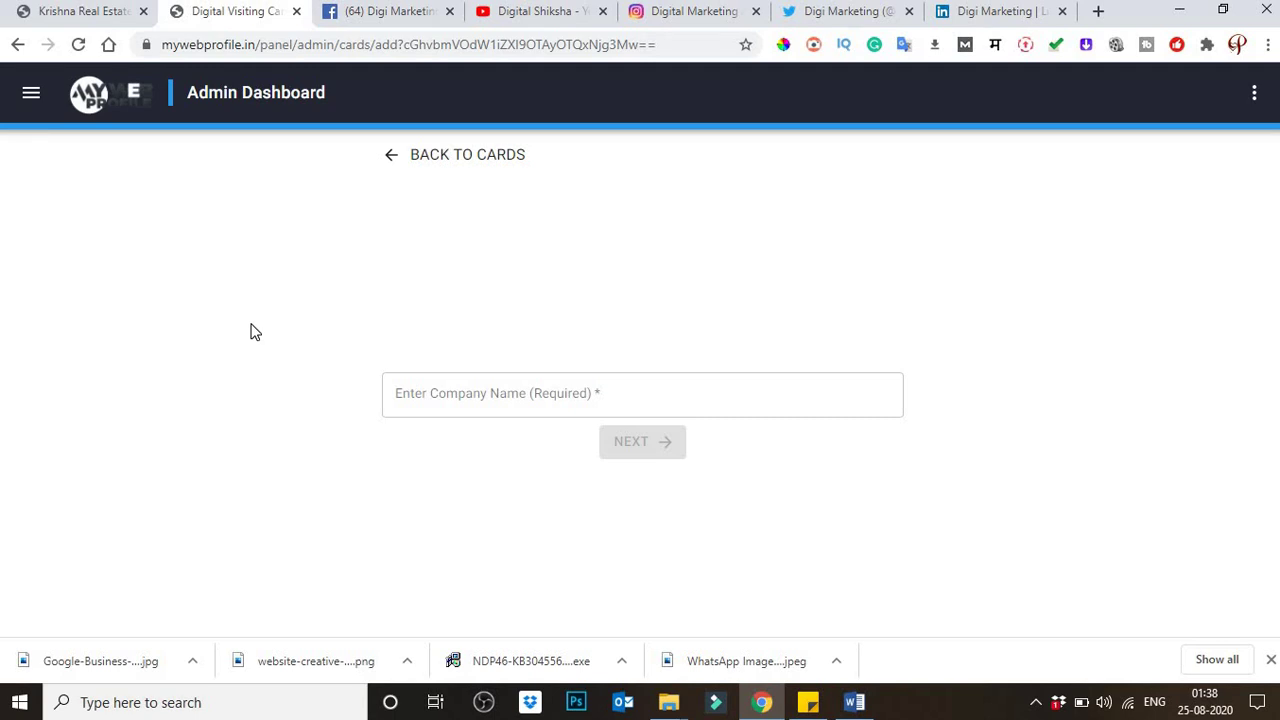
# Step: Enter 'Digi Marketing' as the company name, fixing the typos, and continue to template selection
pyautogui.click(506, 403)
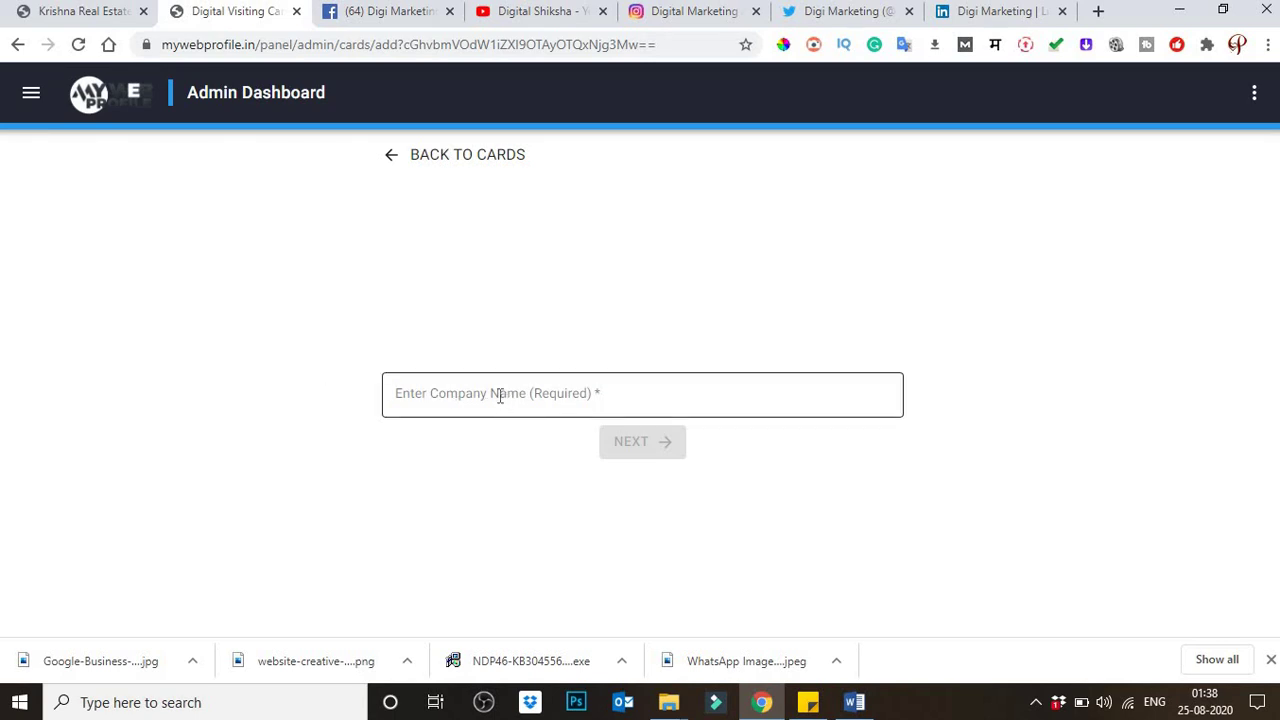
pyautogui.click(500, 395)
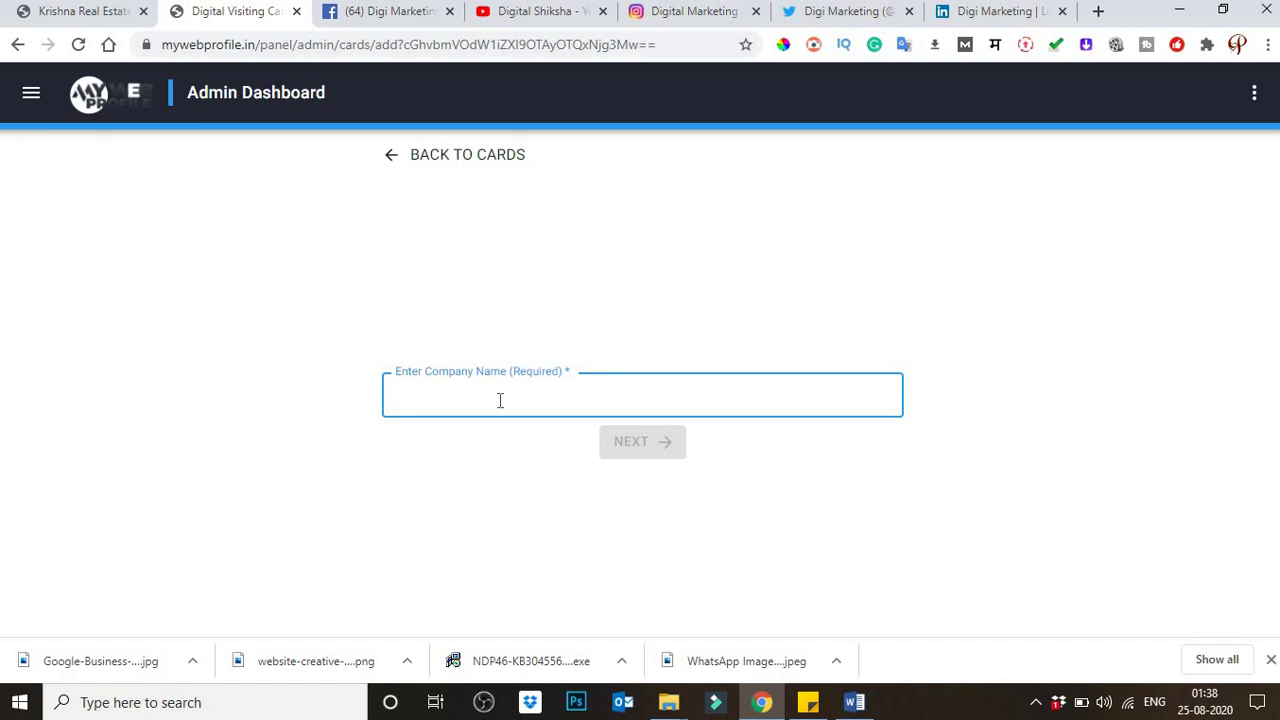
pyautogui.write('Dig')
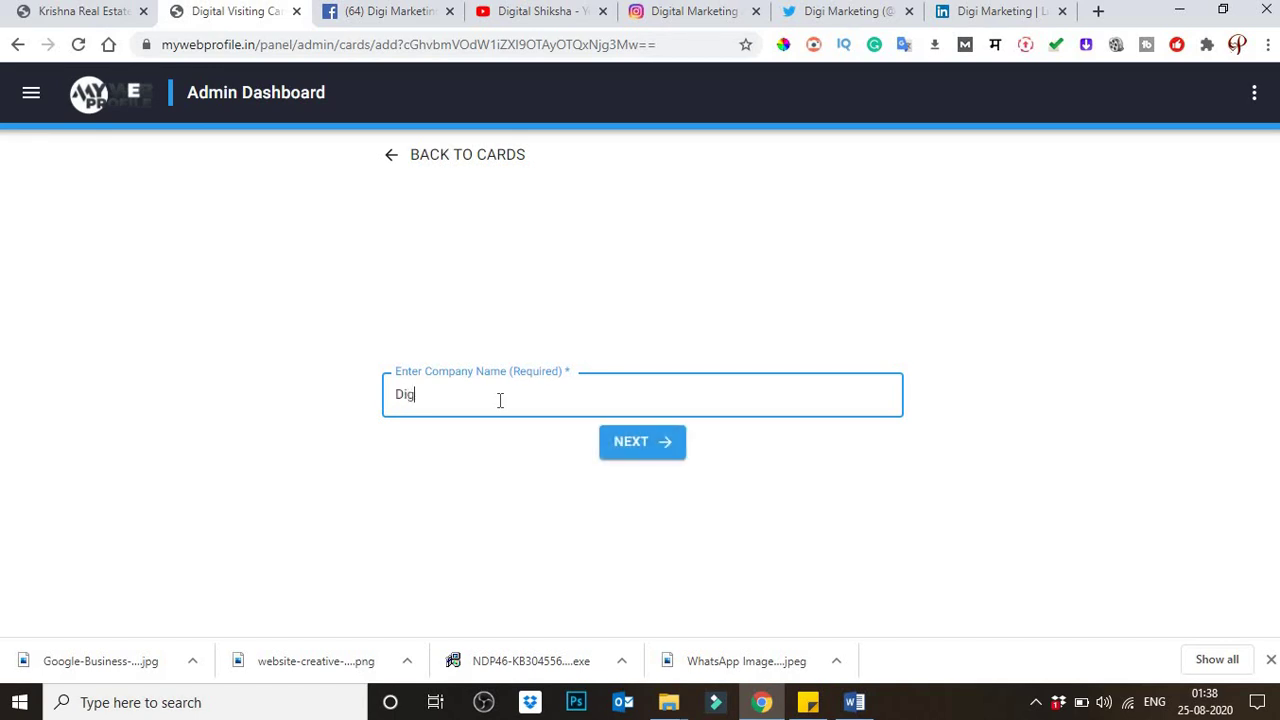
pyautogui.write('i Marketing')
pyautogui.press('BackSpace')
pyautogui.press('BackSpace')
pyautogui.press('BackSpace')
pyautogui.press('BackSpace')
pyautogui.write('y')
pyautogui.press('BackSpace')
pyautogui.press('BackSpace')
pyautogui.write('etiing')
pyautogui.press('Left')
pyautogui.press('Left')
pyautogui.press('Left')
pyautogui.press('BackSpace')
pyautogui.press('End')
pyautogui.hotkey('ctrl', 'a')
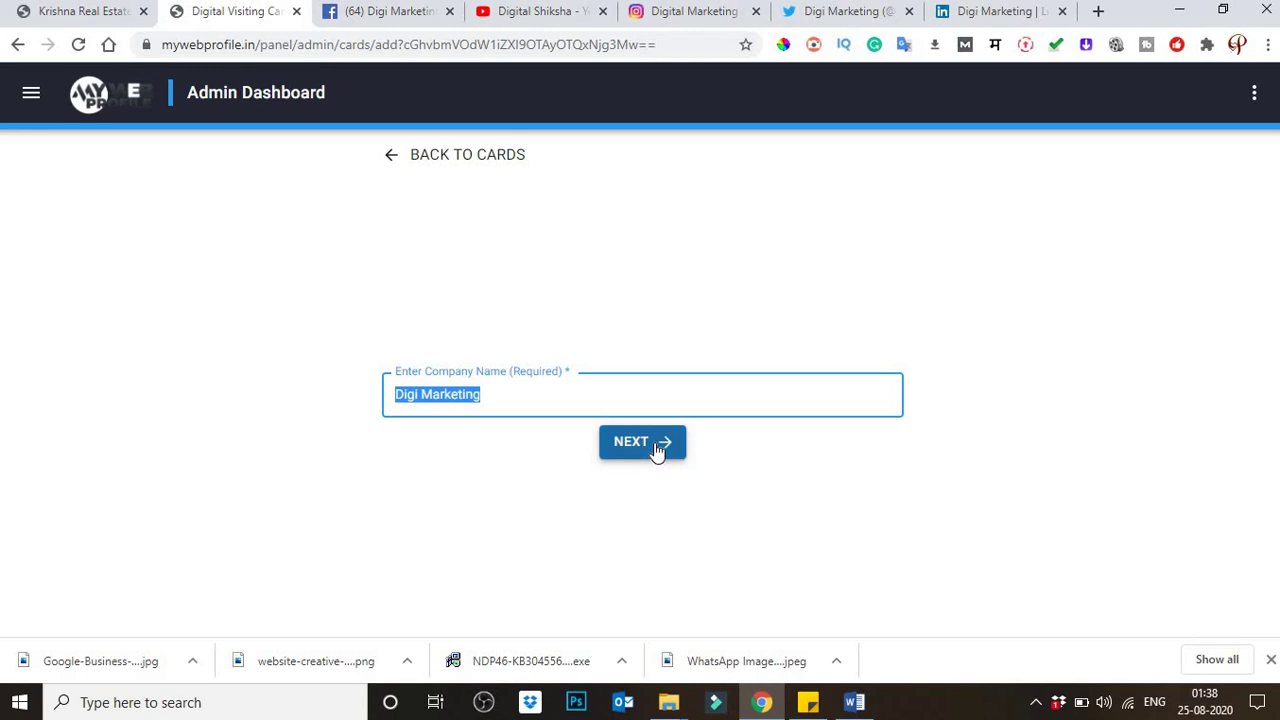
pyautogui.click(659, 452)
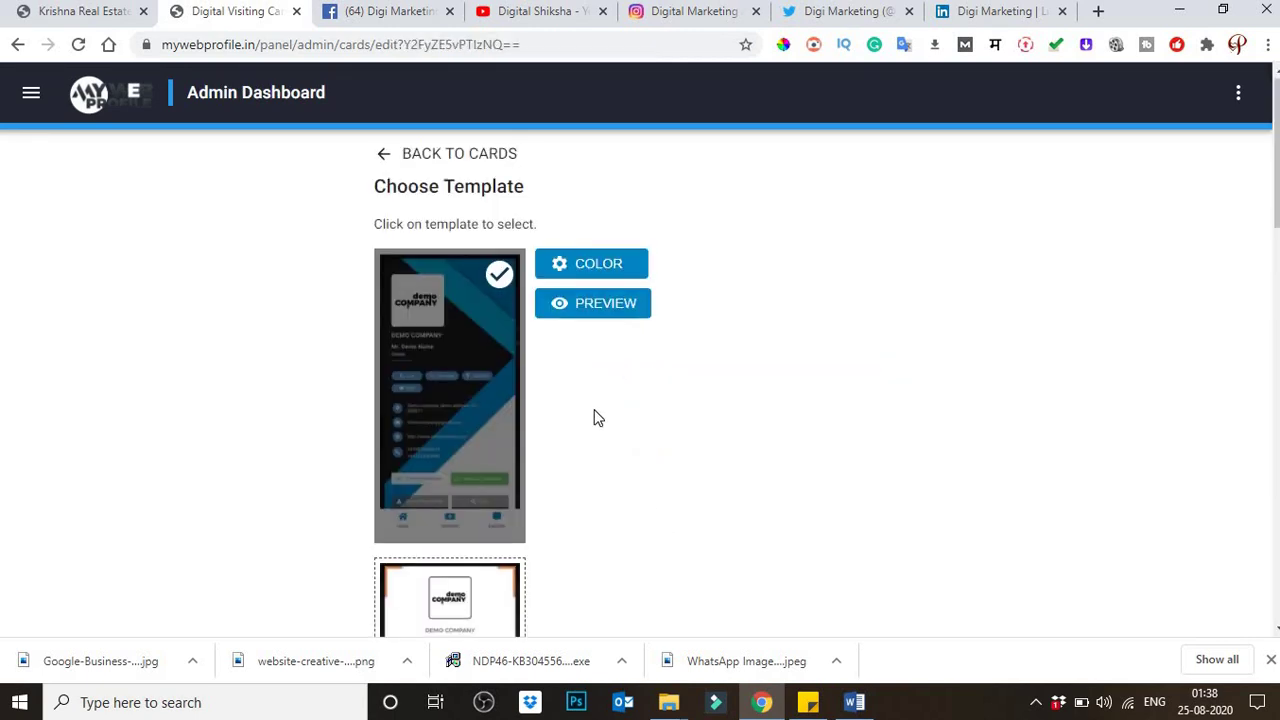
pyautogui.scroll(-7, 601, 415)
pyautogui.scroll(-9, 594, 418)
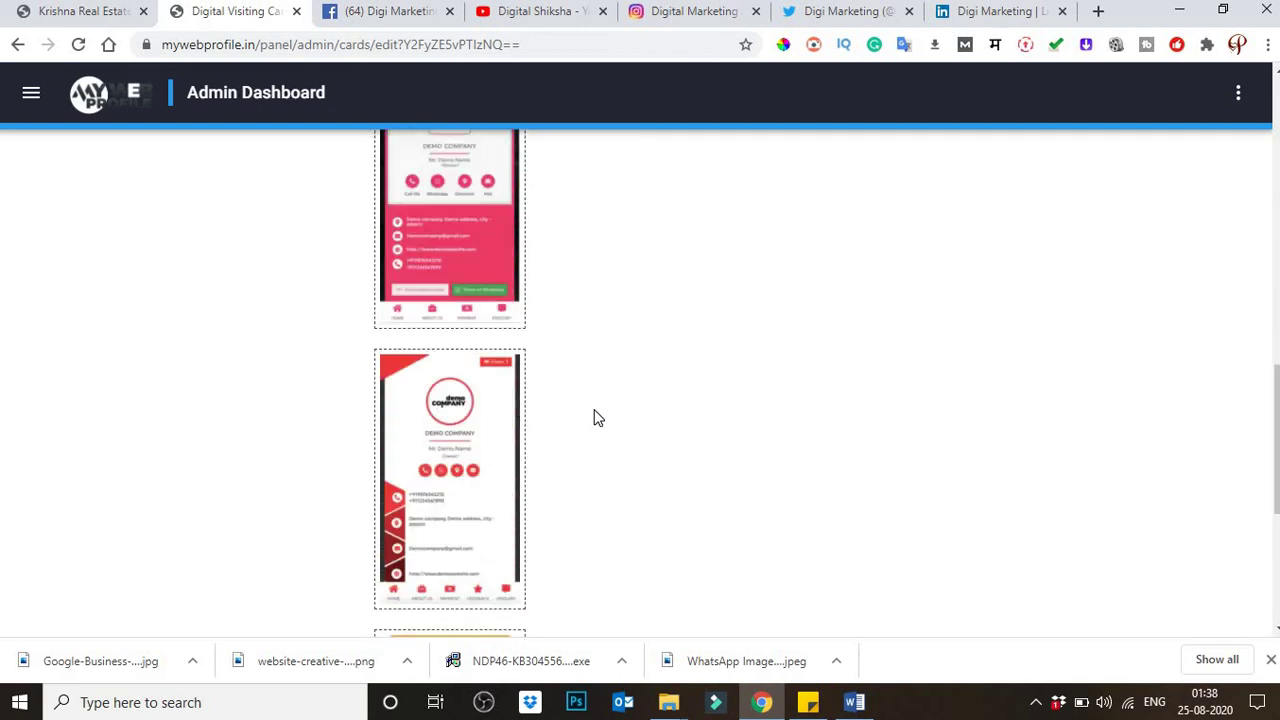
pyautogui.scroll(10, 594, 418)
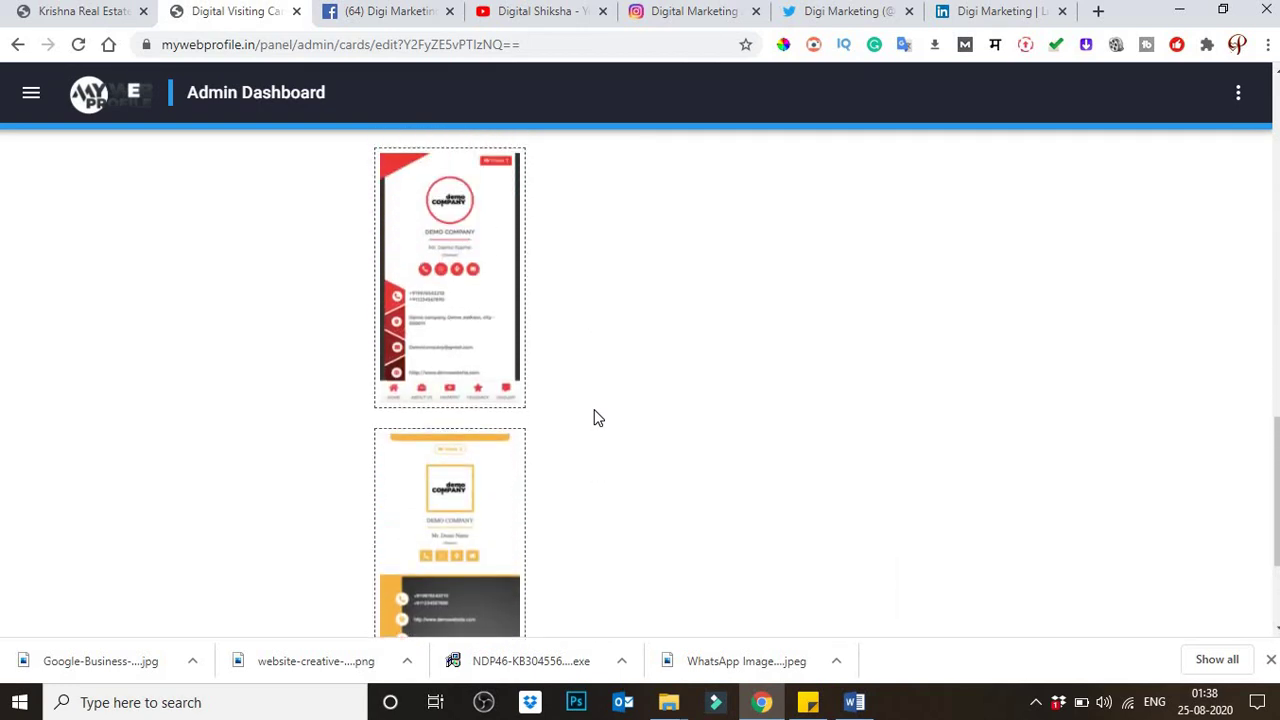
pyautogui.scroll(5, 594, 418)
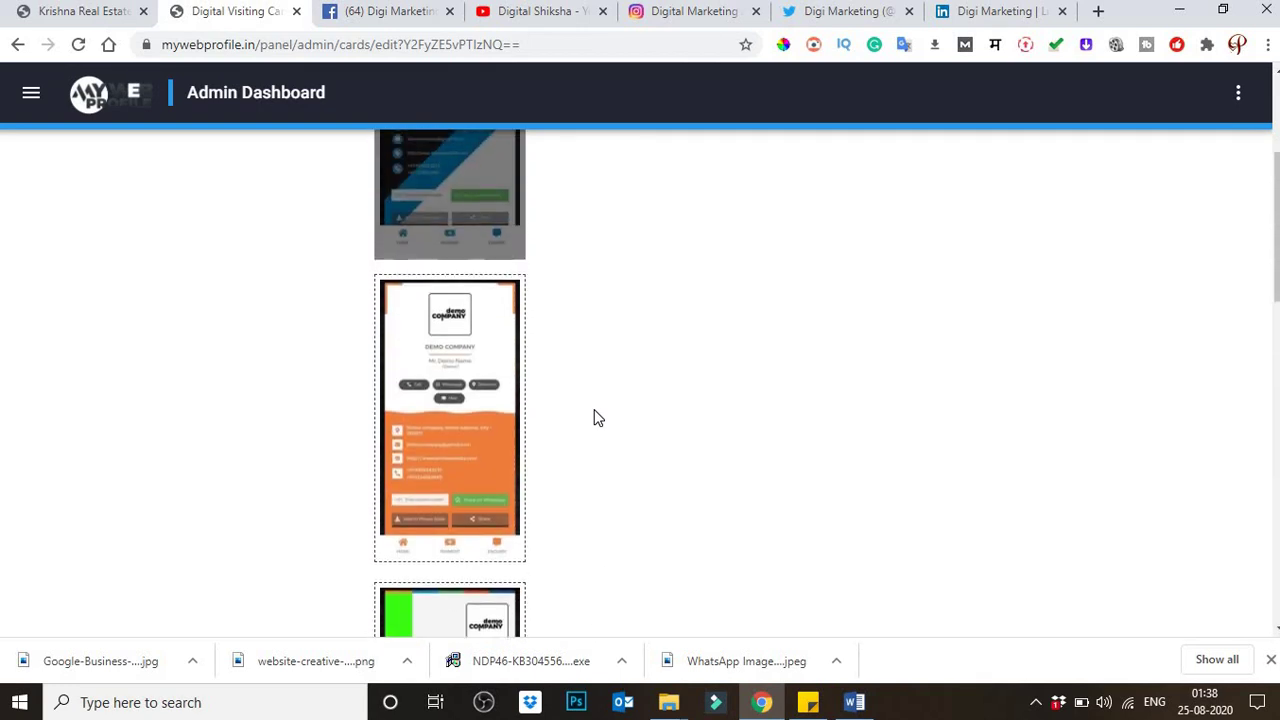
pyautogui.scroll(-3, 594, 418)
pyautogui.scroll(-2, 594, 418)
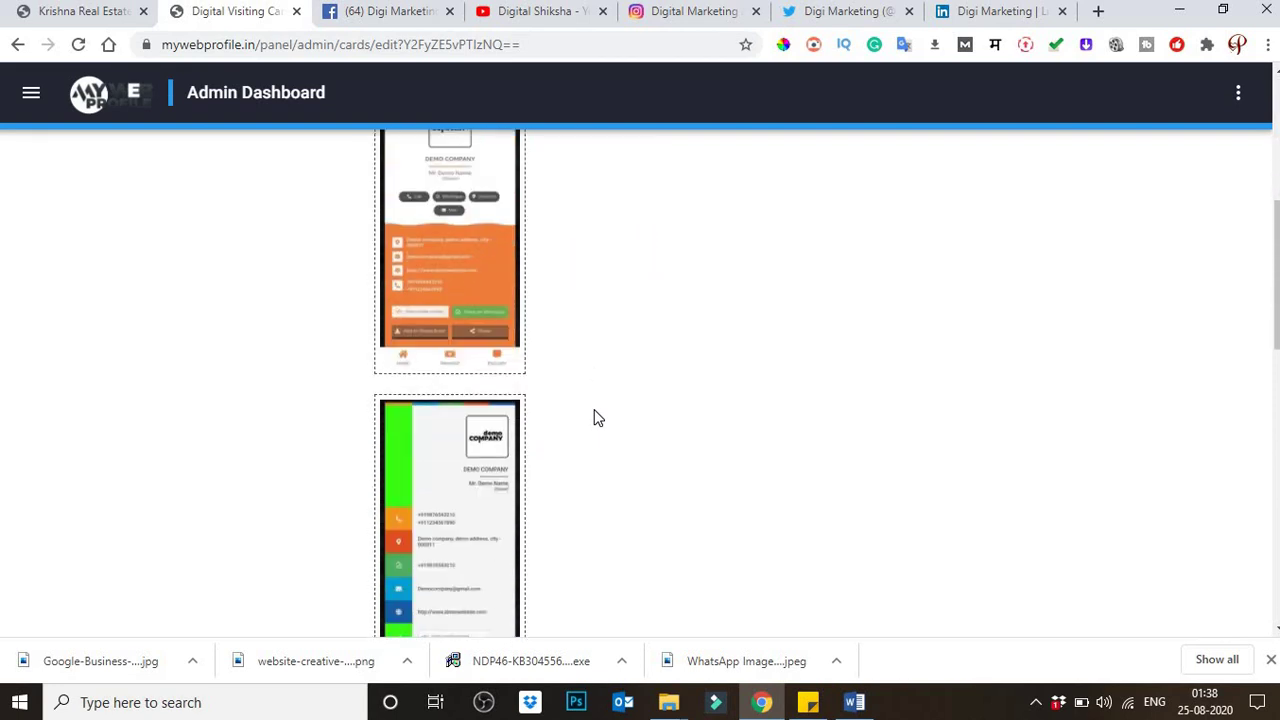
pyautogui.scroll(1, 548, 383)
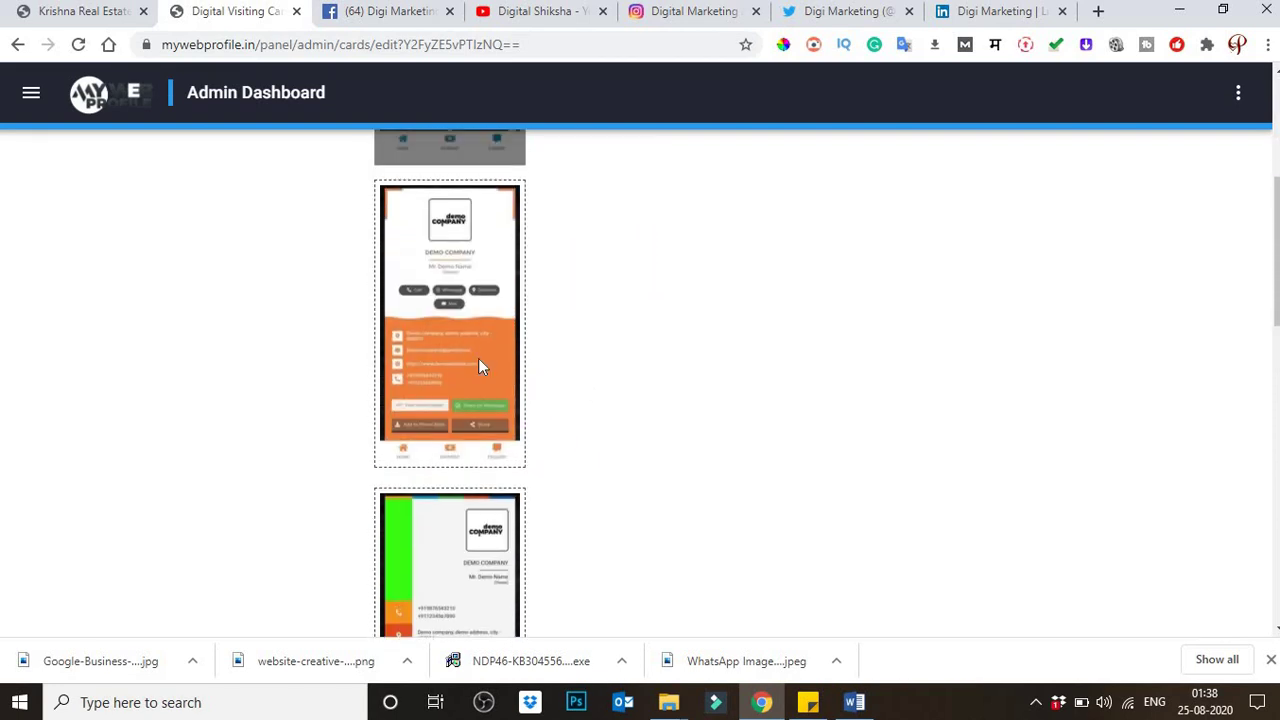
pyautogui.scroll(-5, 580, 446)
pyautogui.scroll(-5, 592, 470)
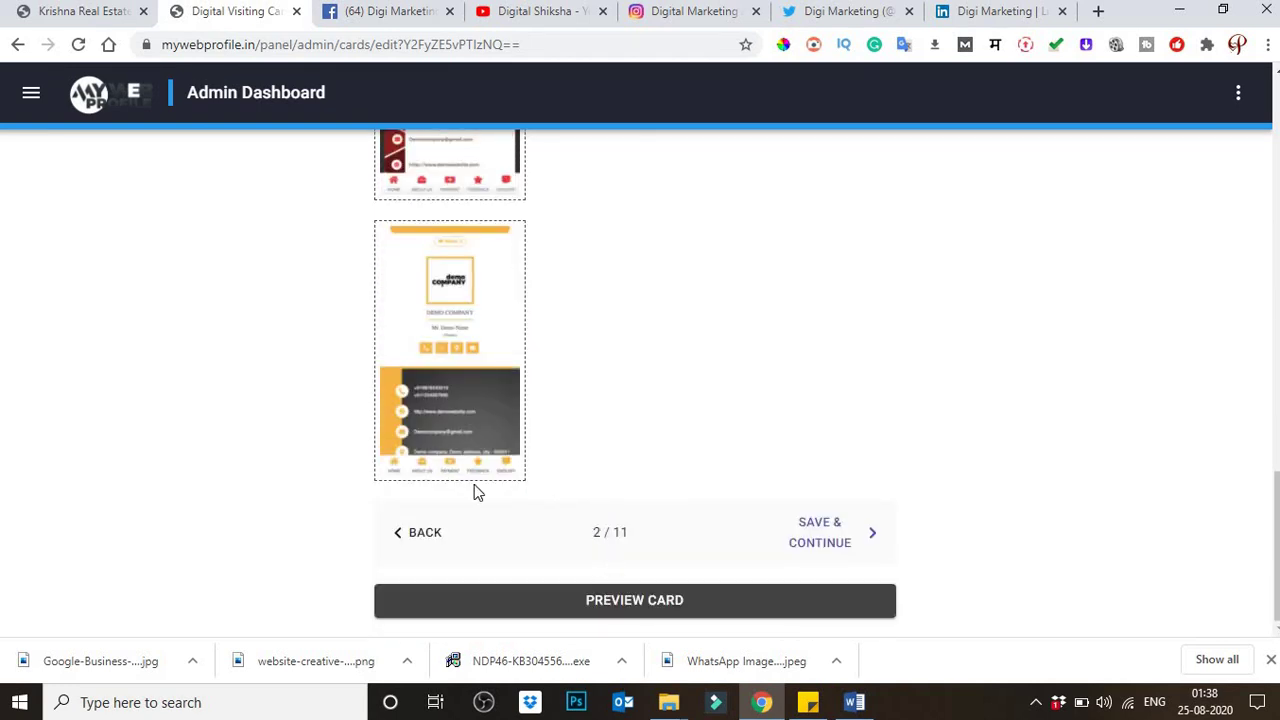
pyautogui.scroll(12, 462, 480)
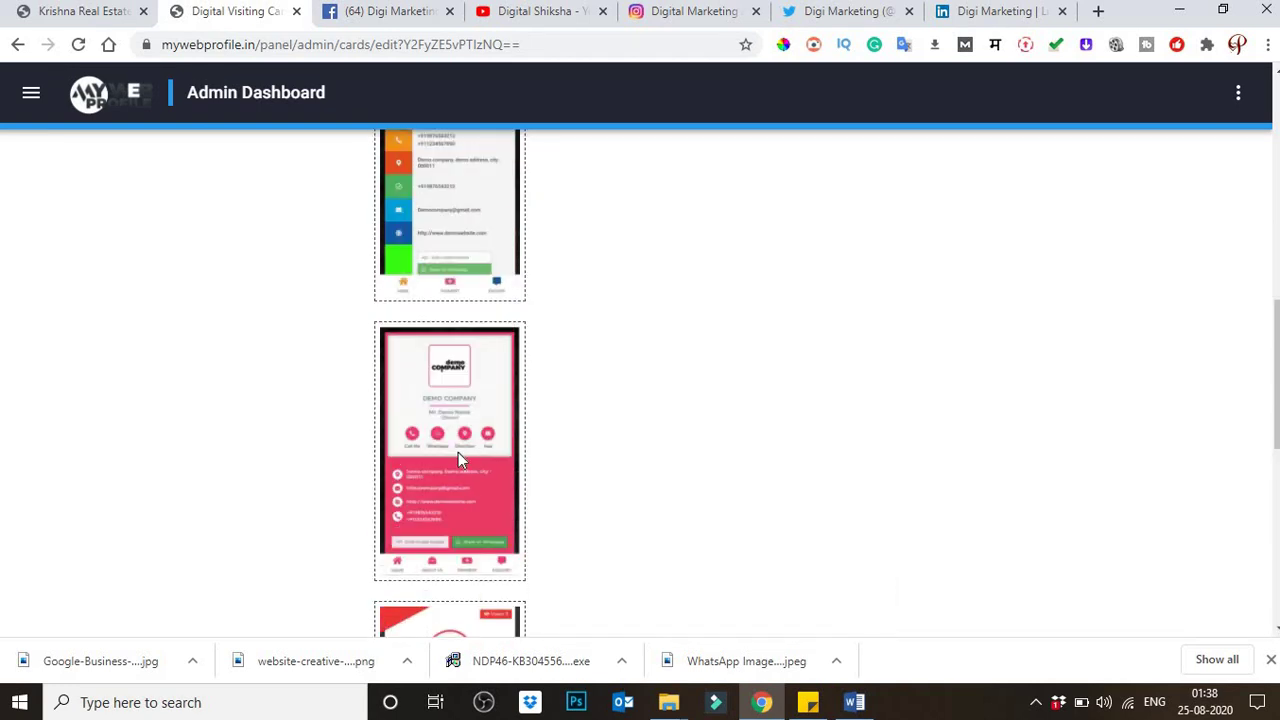
pyautogui.scroll(4, 460, 470)
pyautogui.scroll(-2, 456, 515)
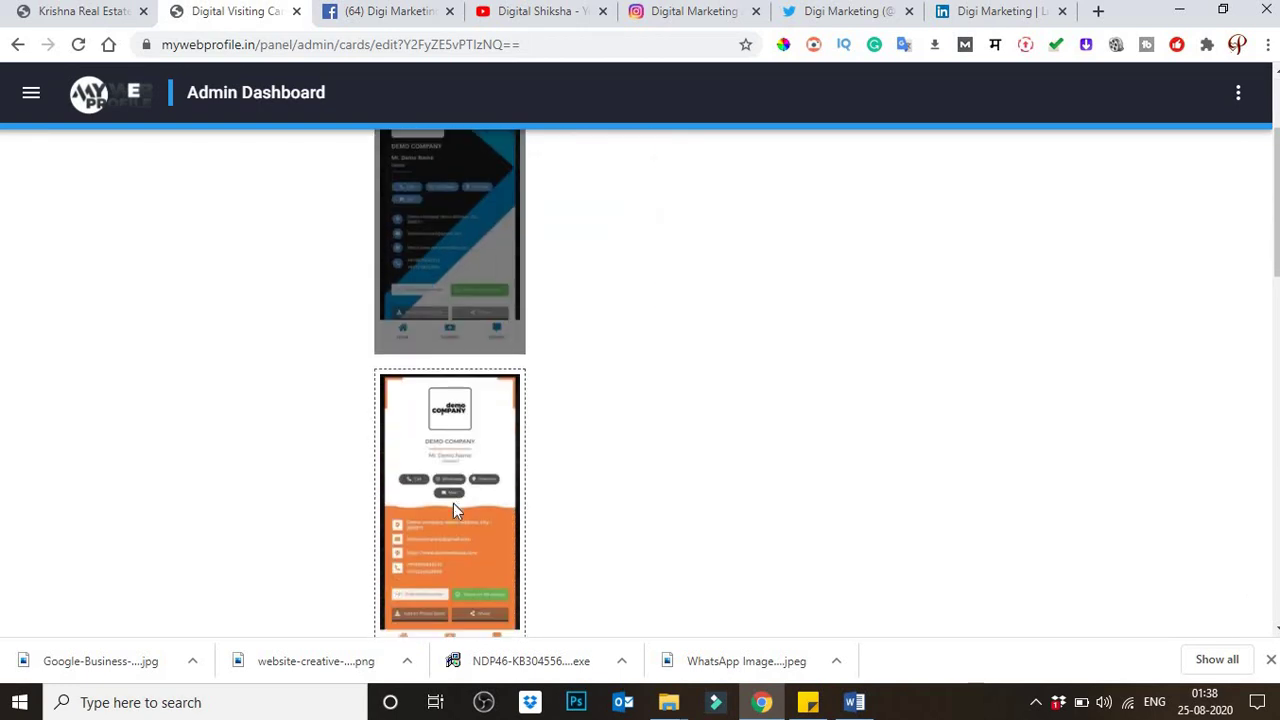
pyautogui.scroll(2, 455, 508)
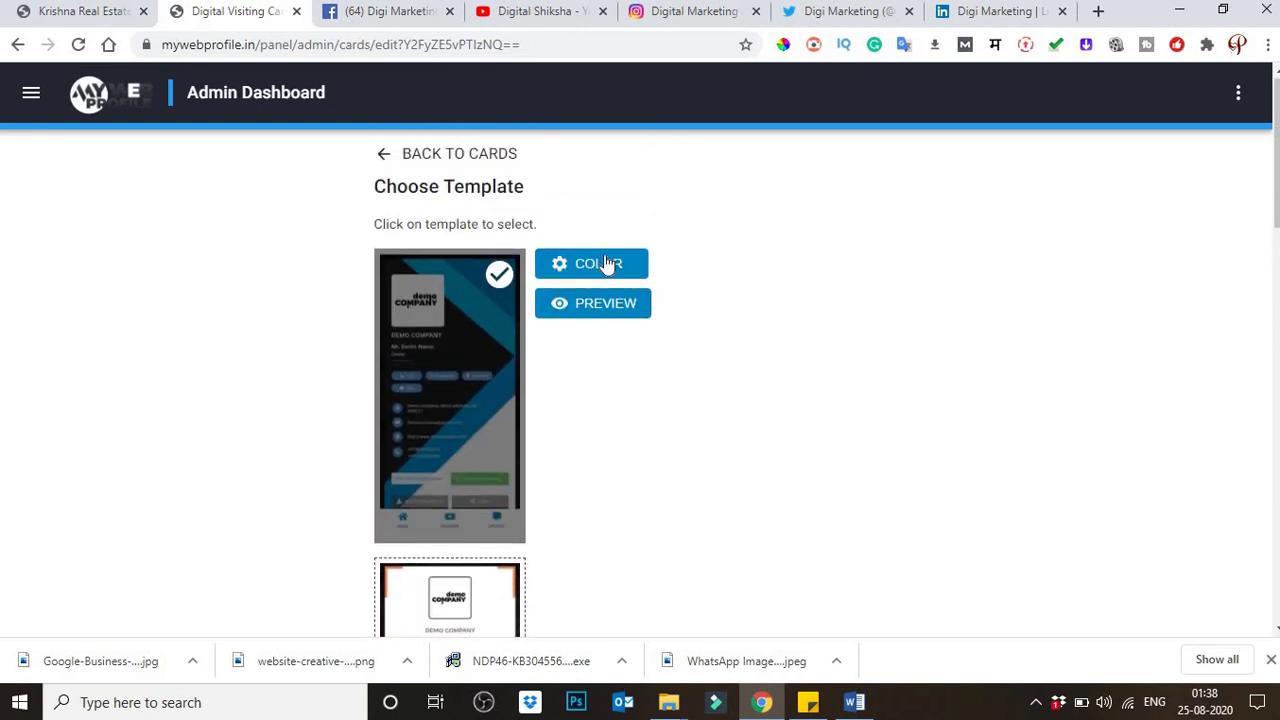
# Step: Choose the orange-wave template after briefly previewing the blue template's colours
pyautogui.click(604, 263)
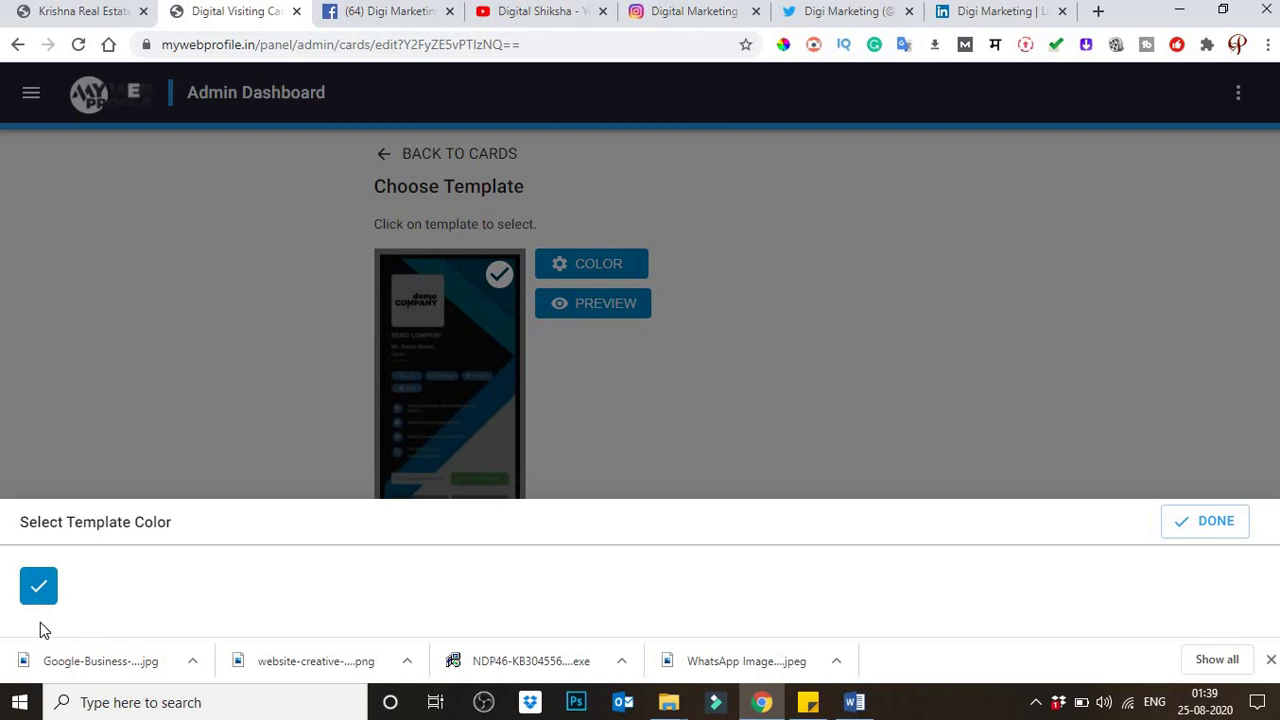
pyautogui.click(1204, 521)
pyautogui.scroll(-1, 646, 443)
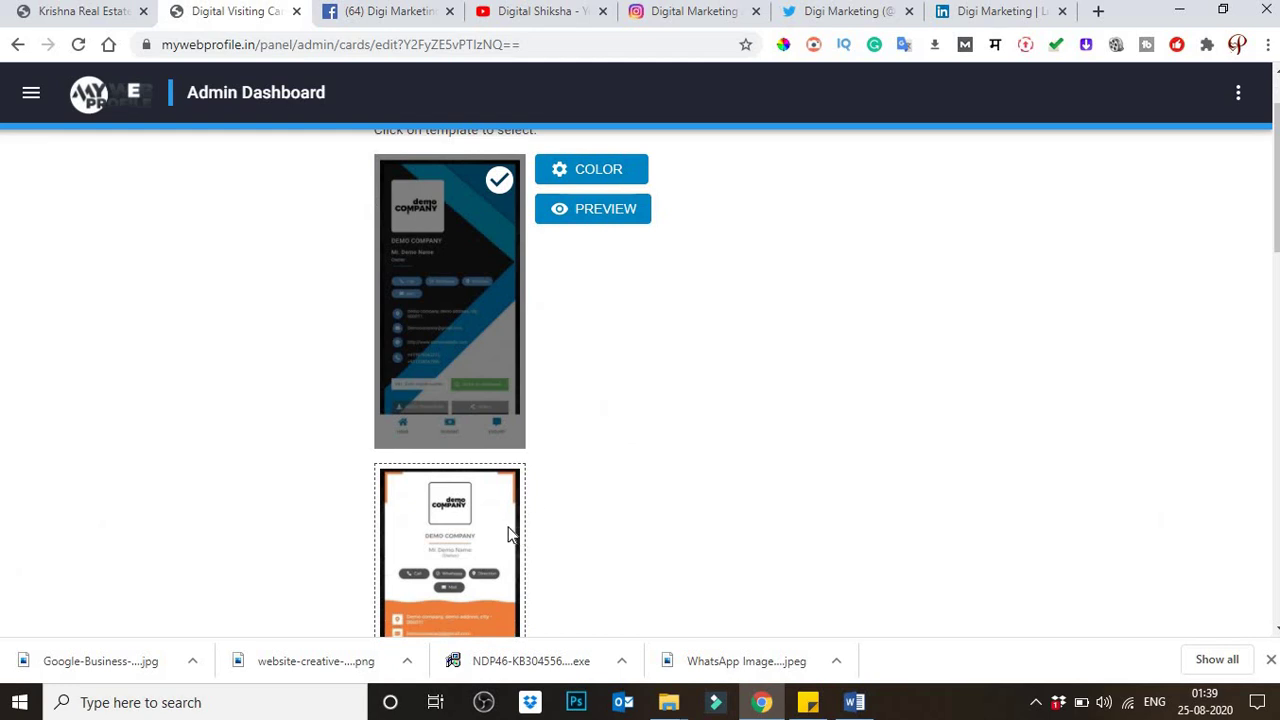
pyautogui.scroll(-2, 508, 531)
pyautogui.click(450, 428)
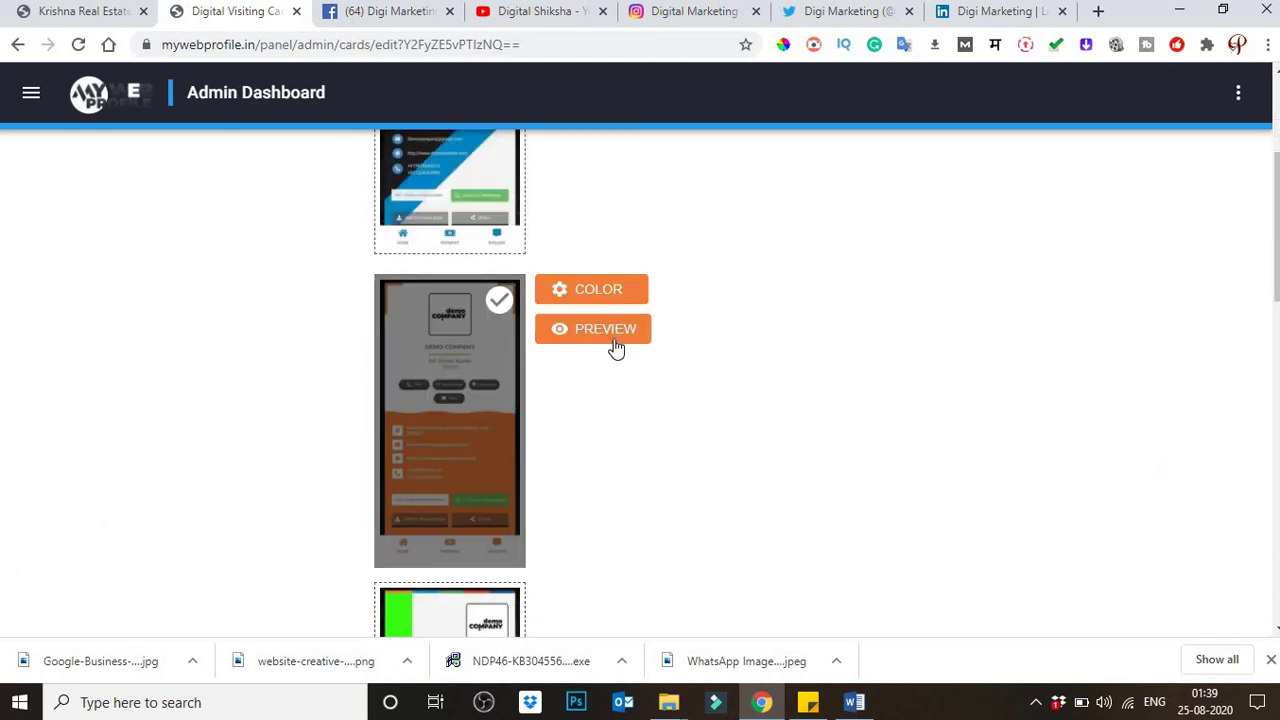
# Step: Try teal and pink swatches, then settle on orange as the template colour
pyautogui.click(569, 290)
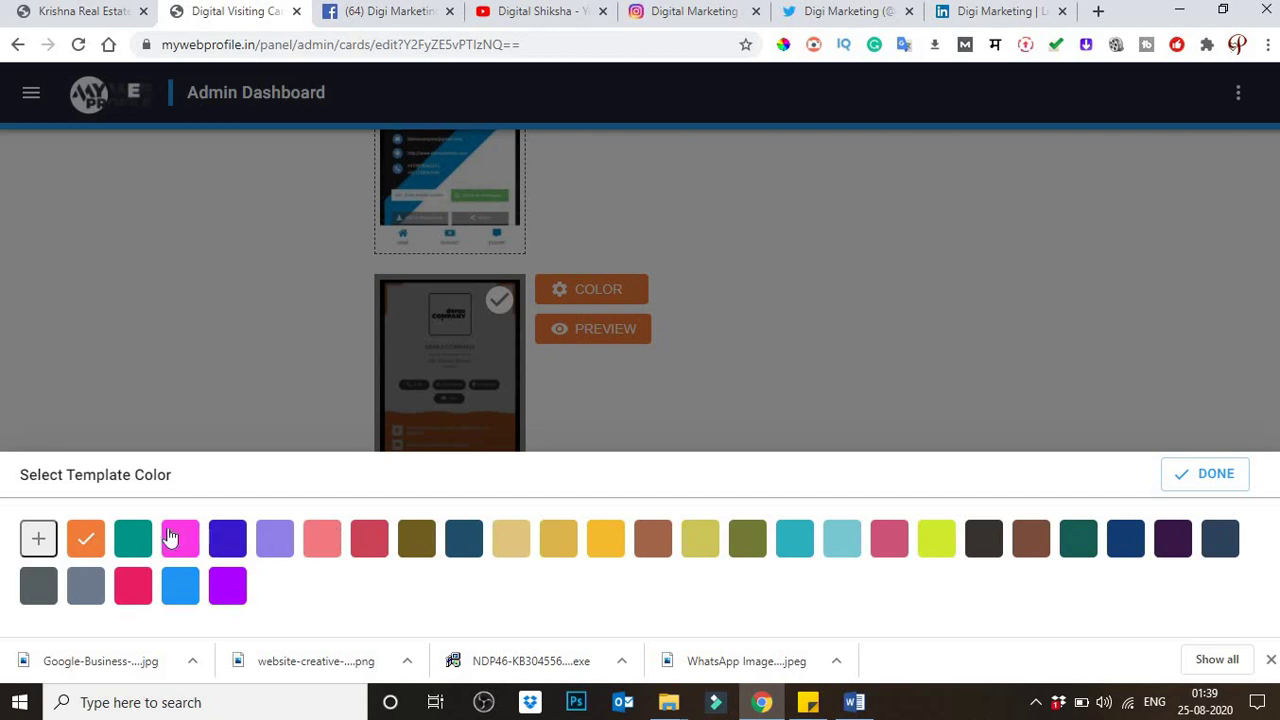
pyautogui.click(136, 540)
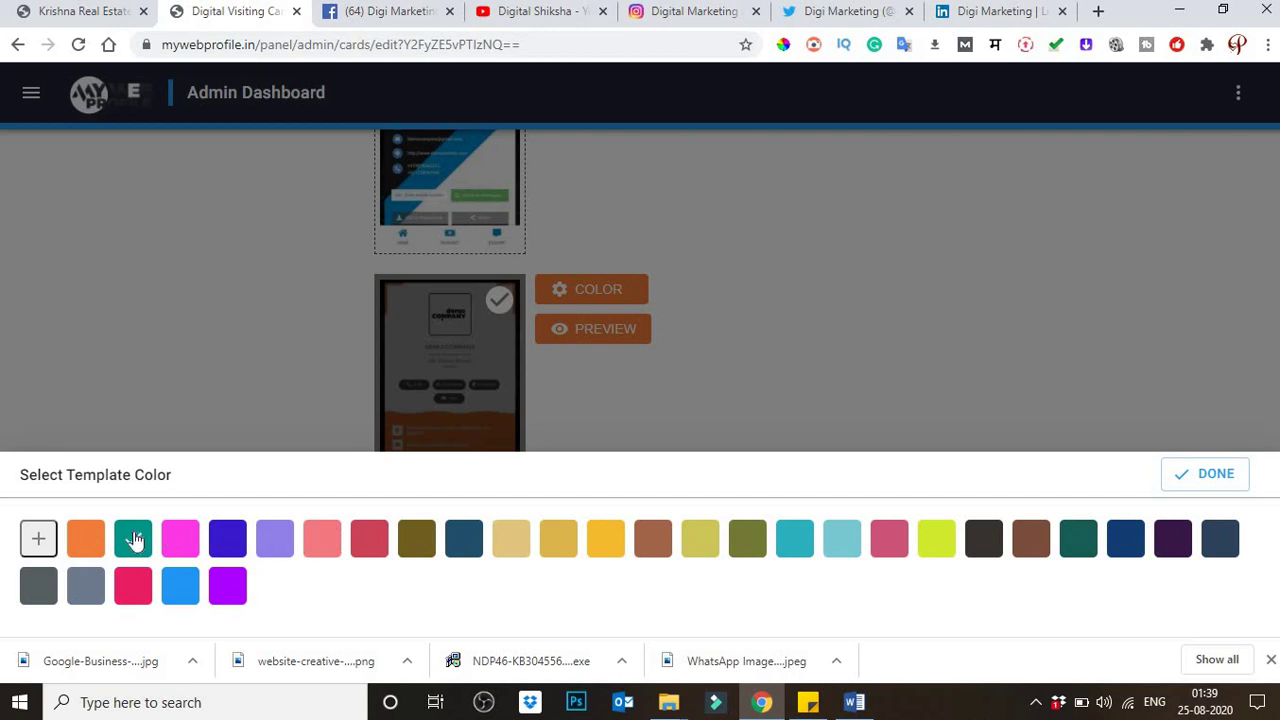
pyautogui.click(182, 543)
pyautogui.click(133, 538)
pyautogui.click(1218, 476)
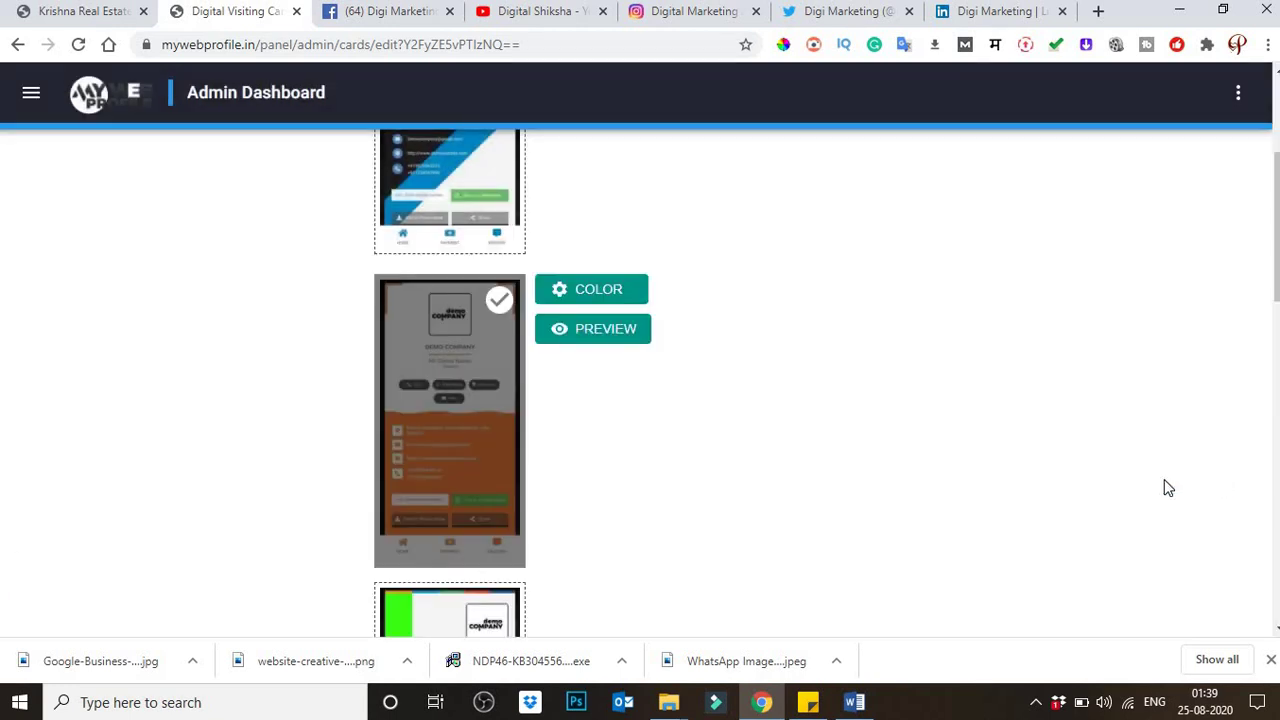
pyautogui.click(597, 300)
pyautogui.click(86, 538)
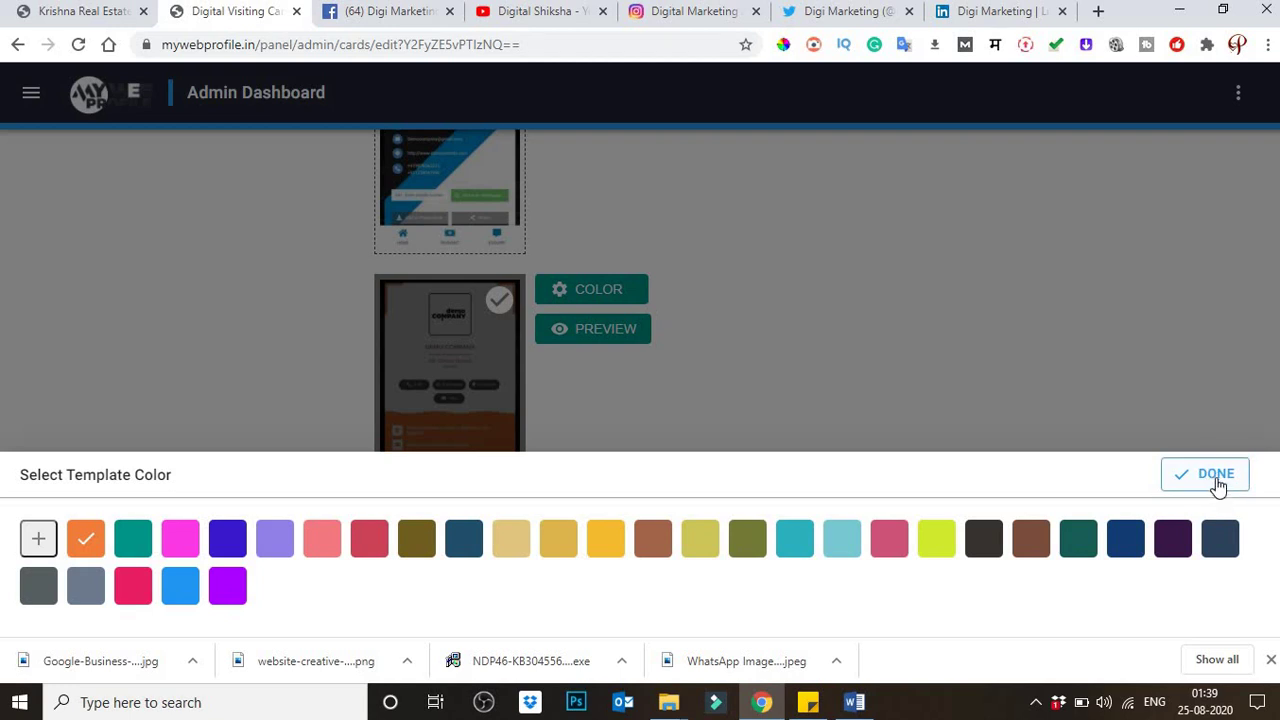
pyautogui.click(136, 550)
pyautogui.click(88, 546)
pyautogui.click(790, 420)
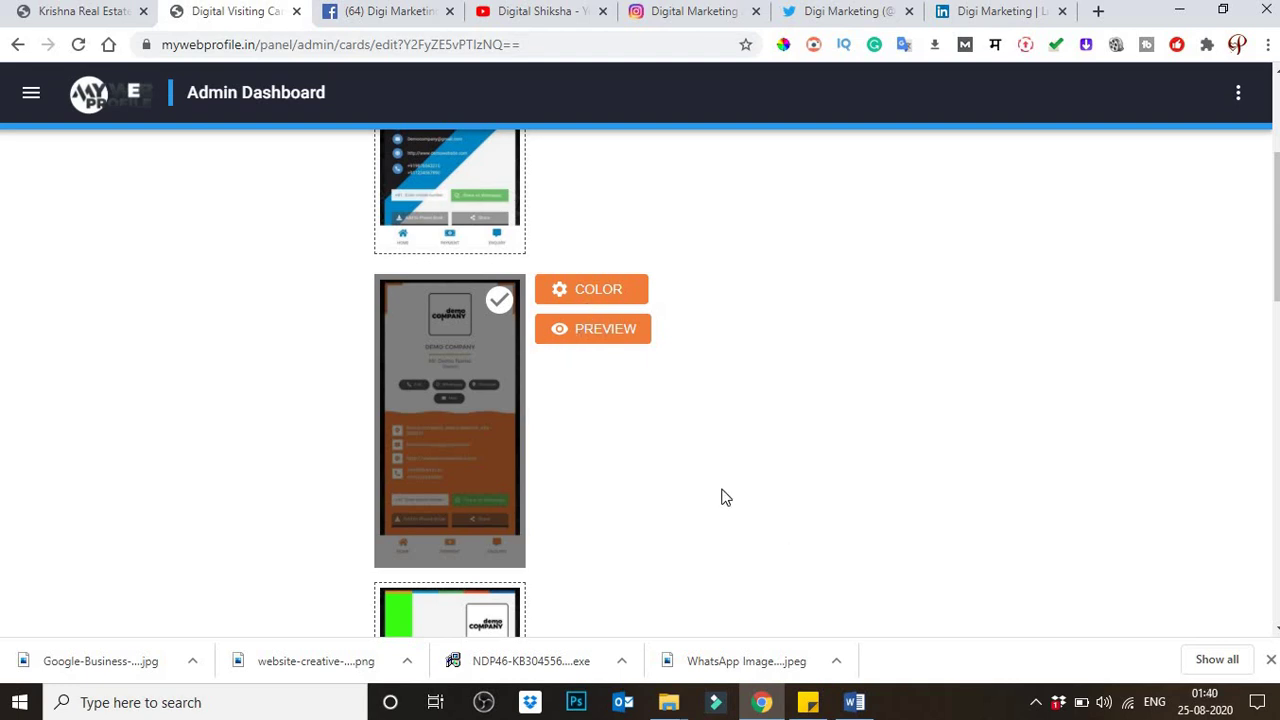
pyautogui.scroll(-2, 724, 504)
pyautogui.scroll(-10, 724, 504)
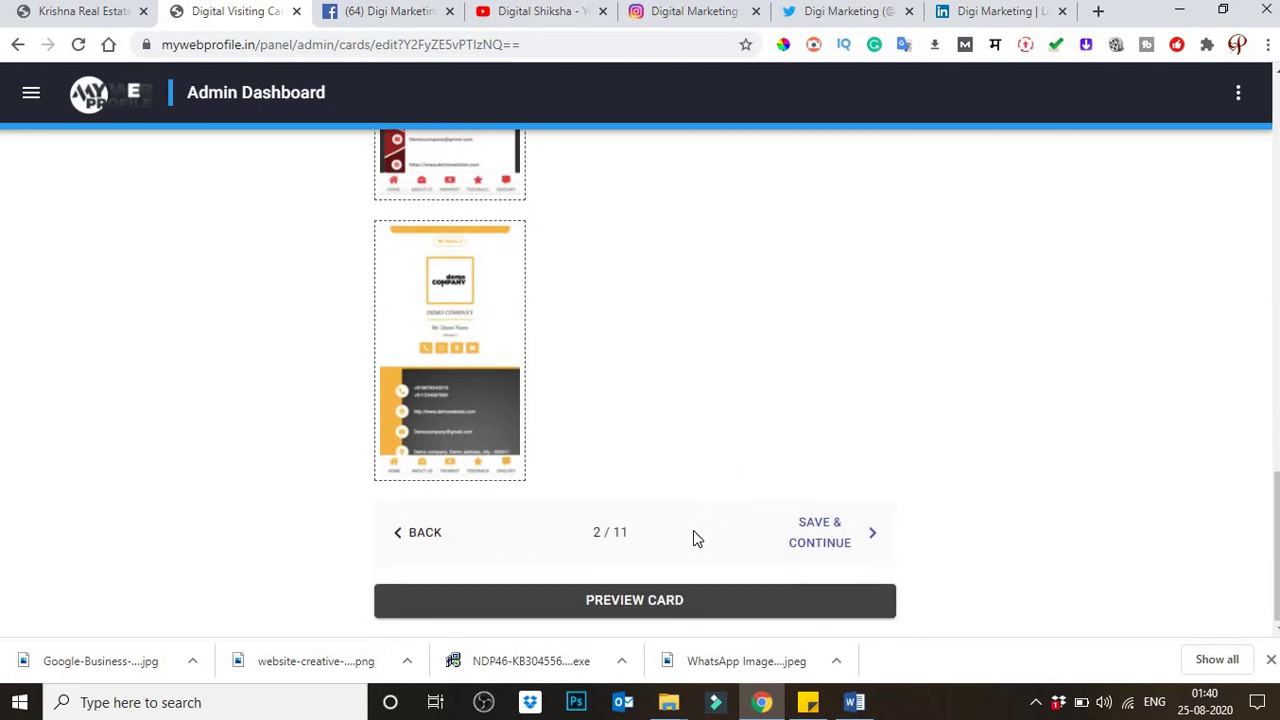
# Step: Save the template choice and enter the main phone number, correcting mistyped digits
pyautogui.click(818, 538)
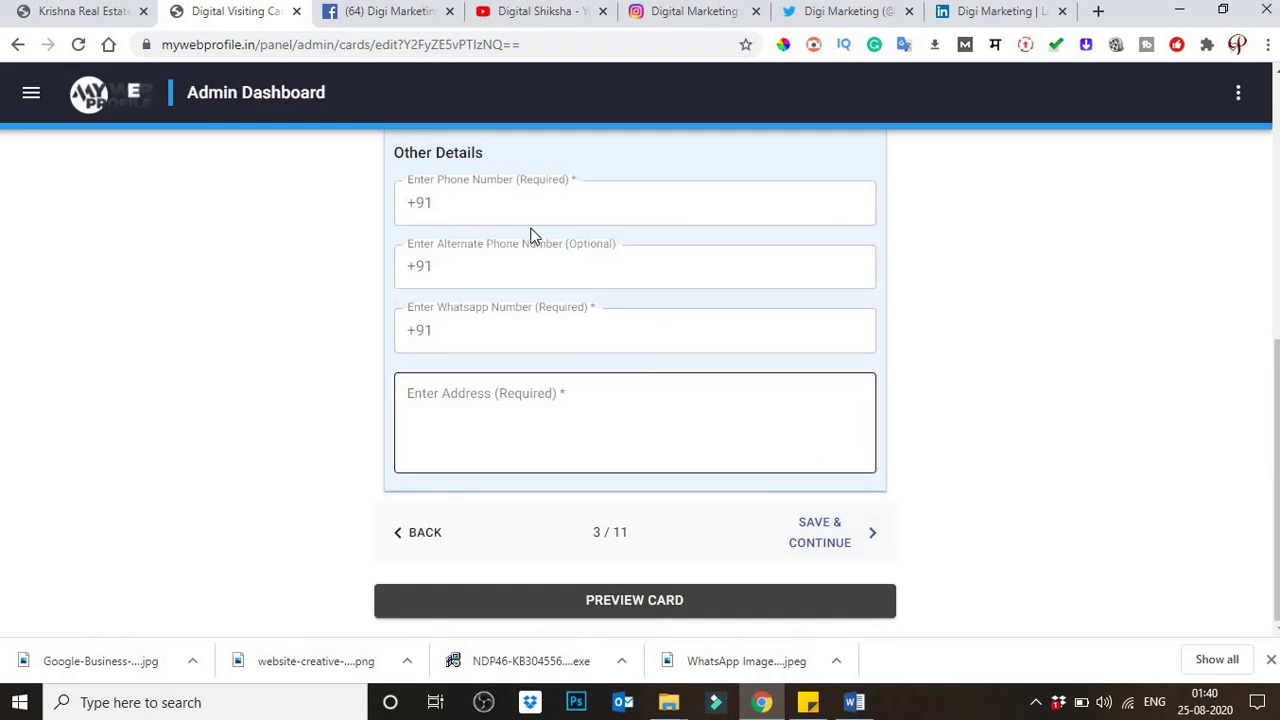
pyautogui.click(489, 199)
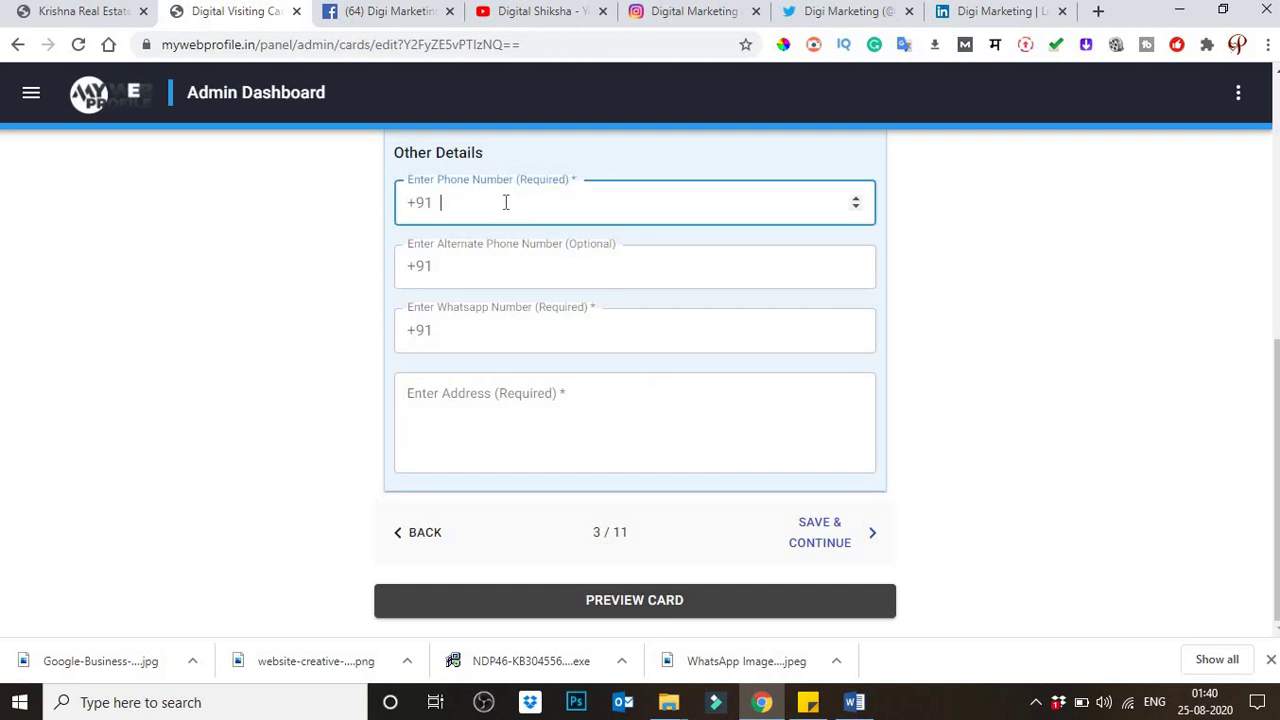
# Step: Fill in the alternate phone number, replacing the first wrong entry
pyautogui.click(512, 270)
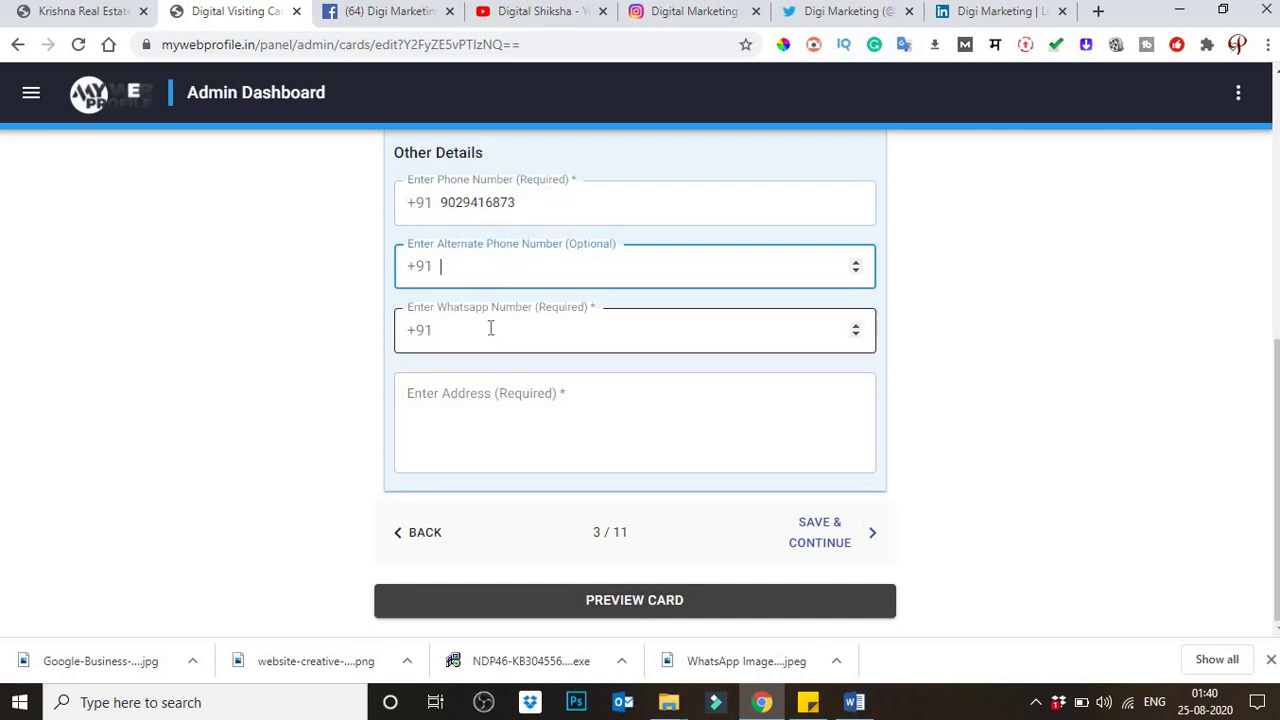
pyautogui.click(491, 320)
pyautogui.click(476, 269)
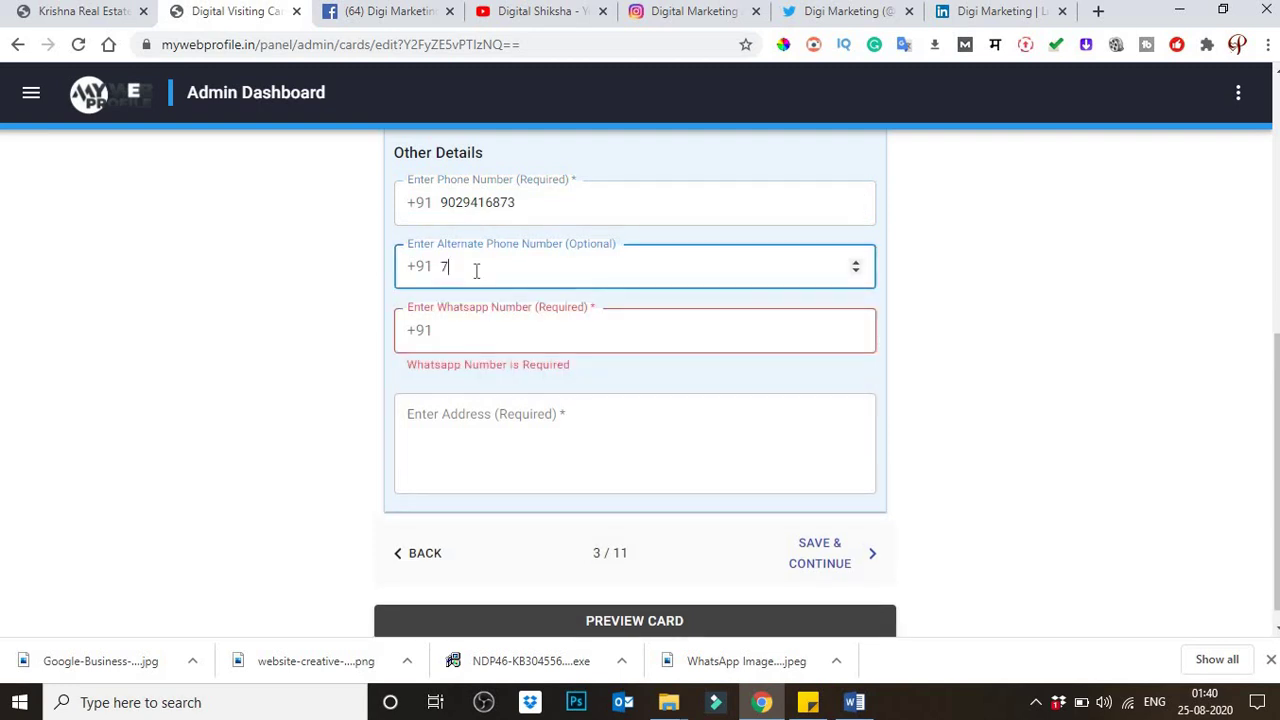
pyautogui.click(480, 345)
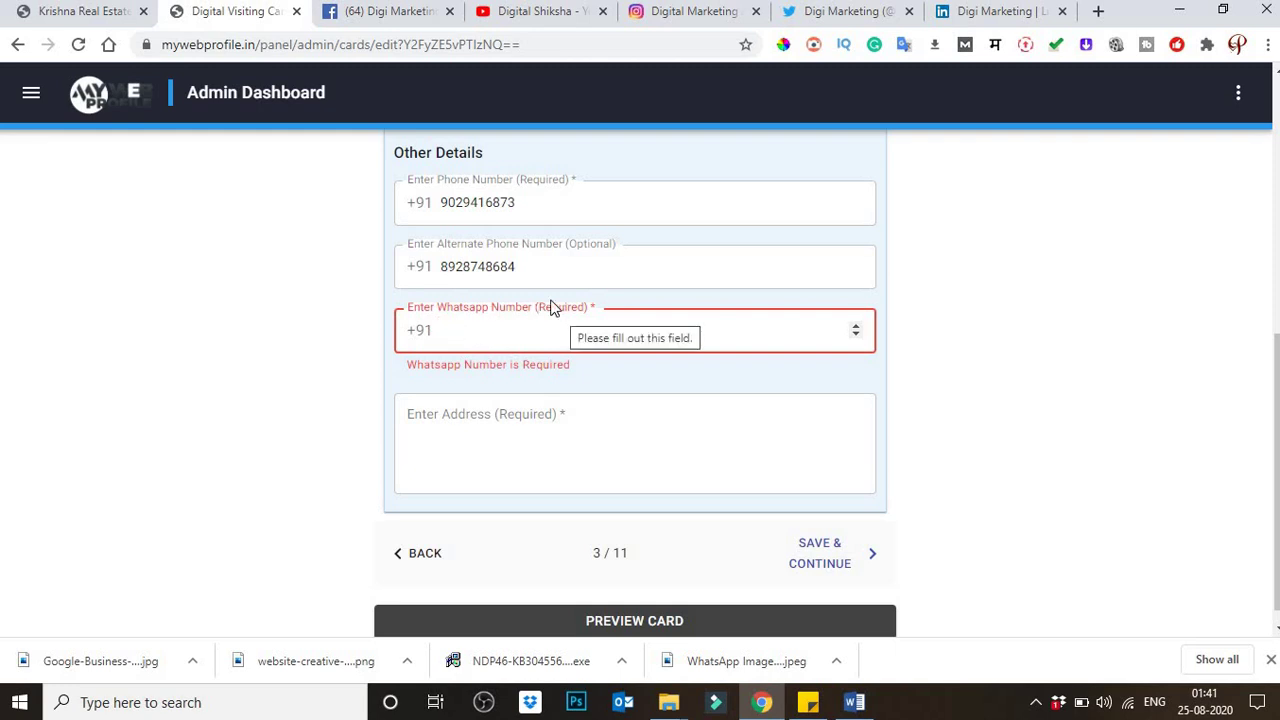
# Step: Copy the main phone number into the WhatsApp Number field
pyautogui.click(516, 205)
pyautogui.doubleClick(443, 202)
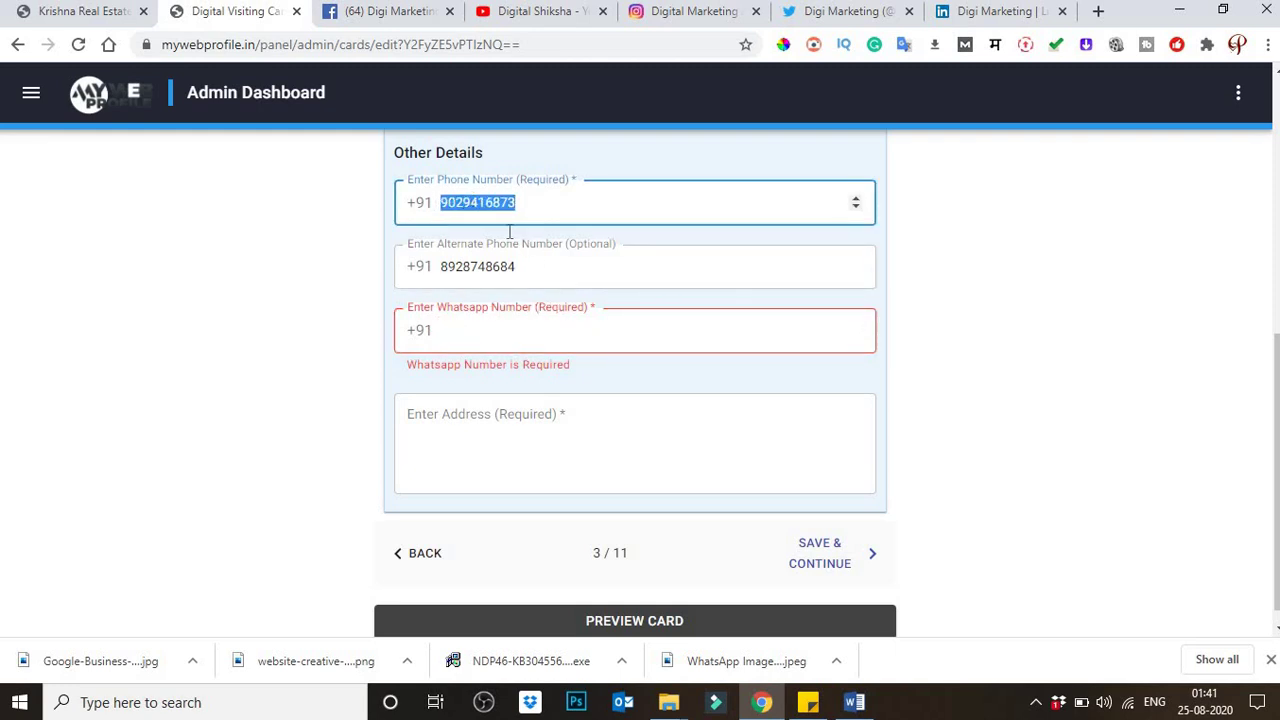
pyautogui.rightClick(470, 202)
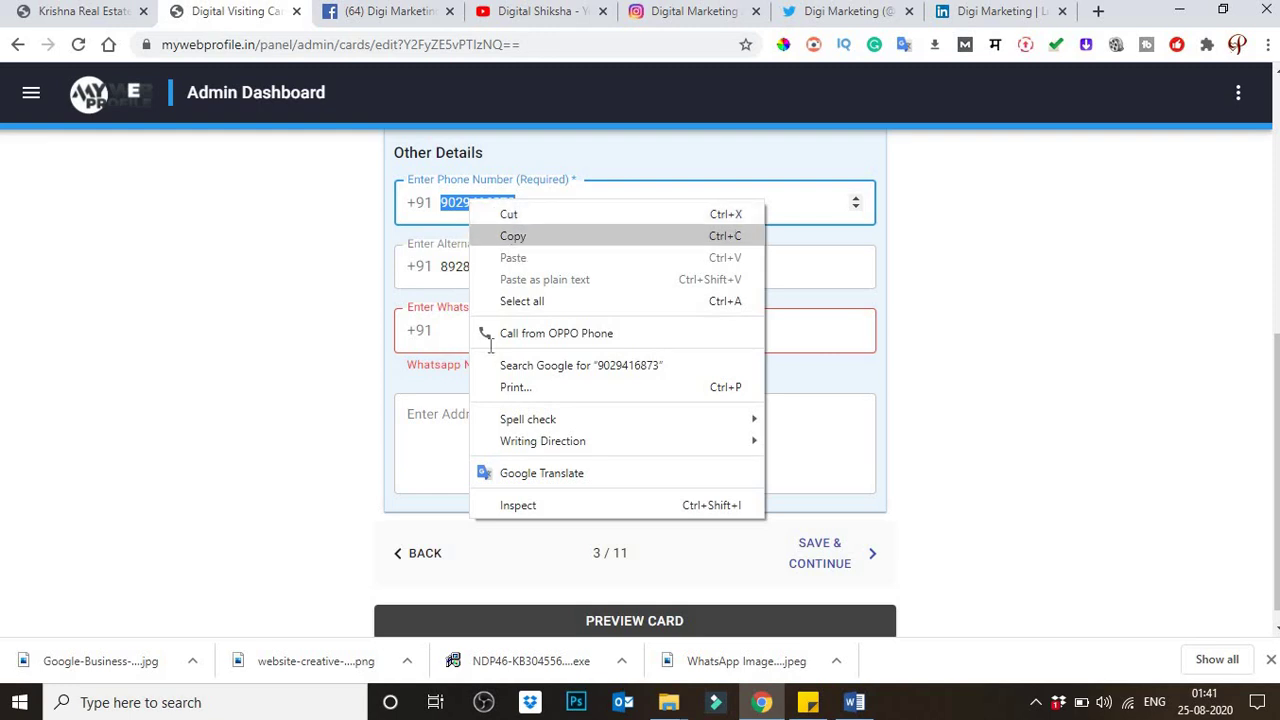
pyautogui.click(514, 240)
pyautogui.rightClick(483, 337)
pyautogui.click(560, 460)
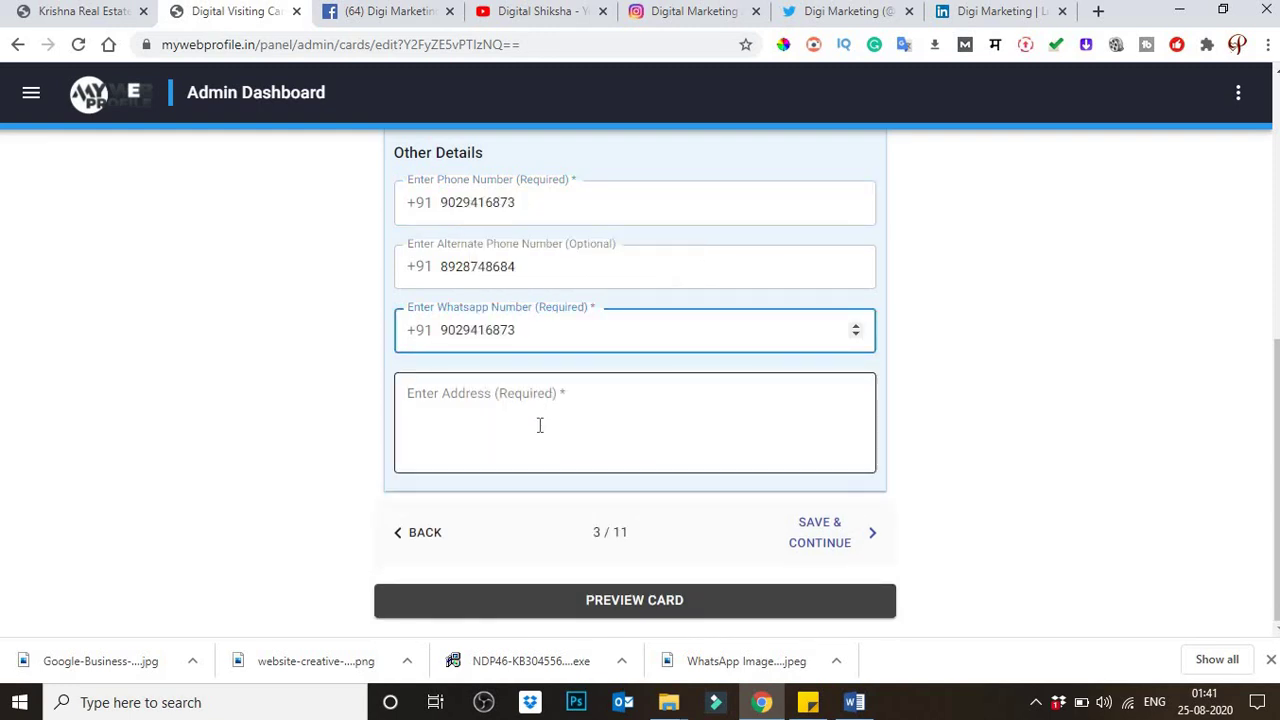
# Step: Paste the business address into the Address field and save the contact details
pyautogui.click(491, 401)
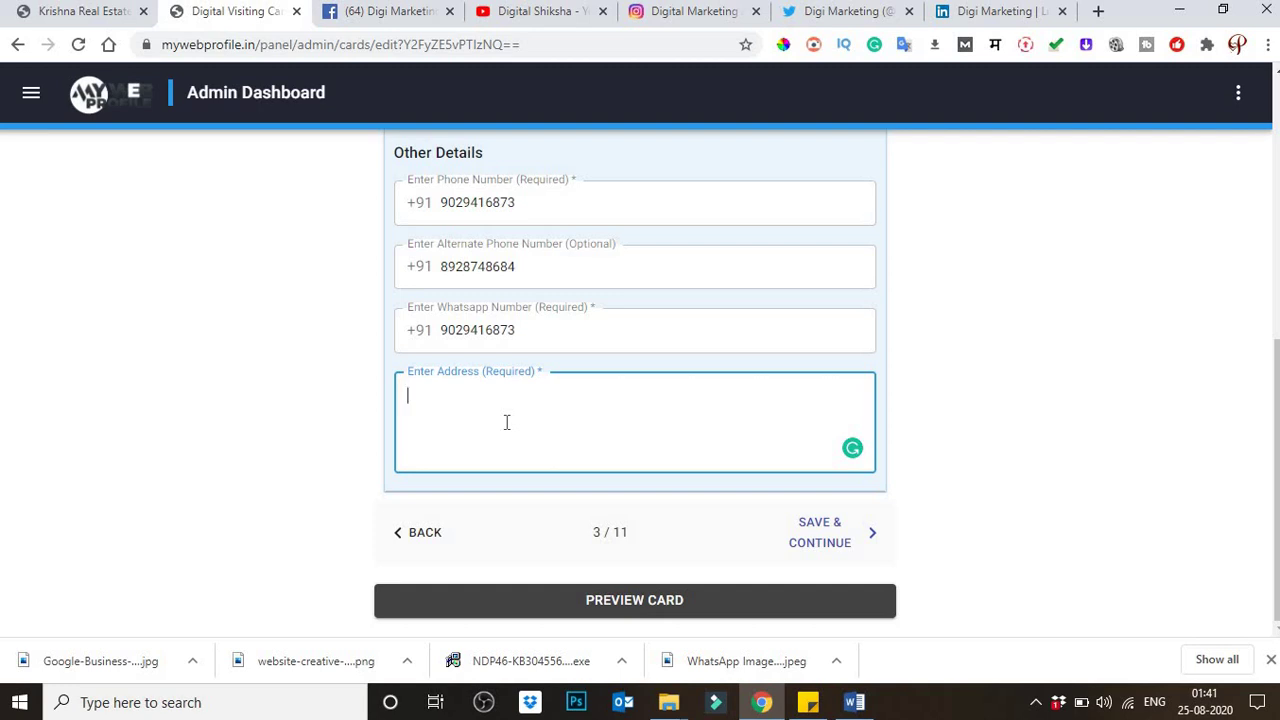
pyautogui.click(401, 66)
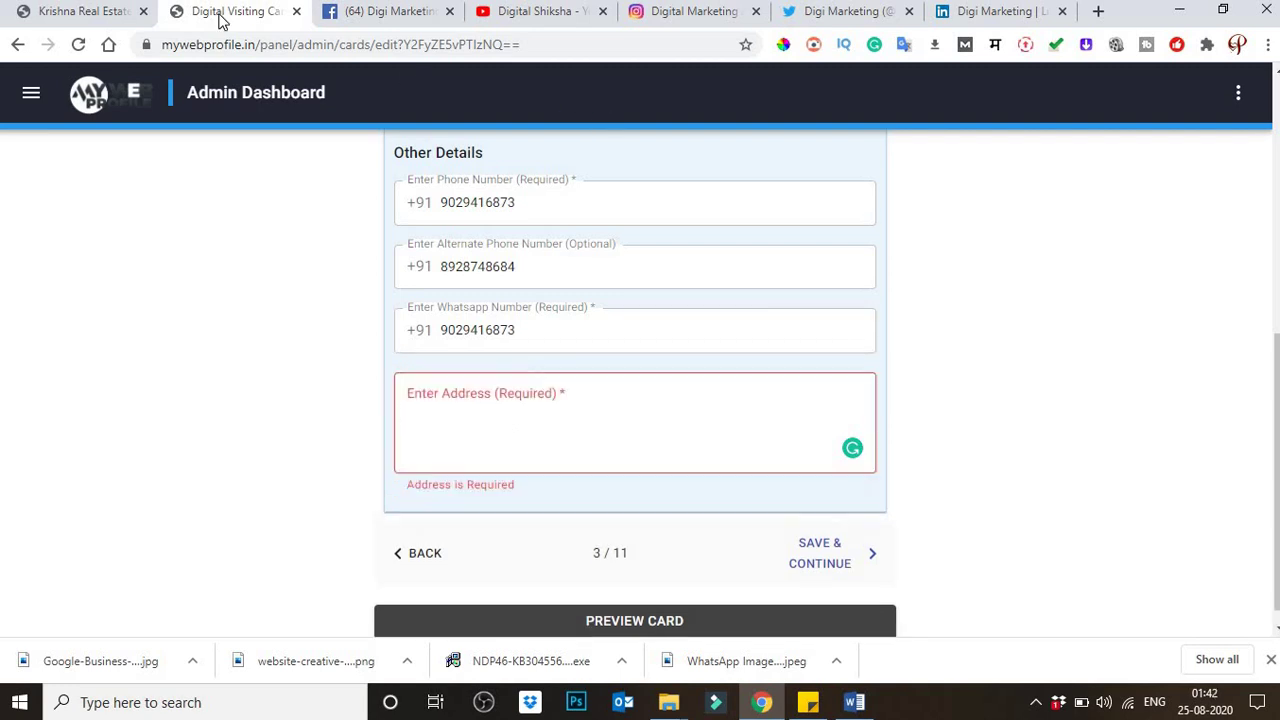
pyautogui.click(491, 400)
pyautogui.write('asa')
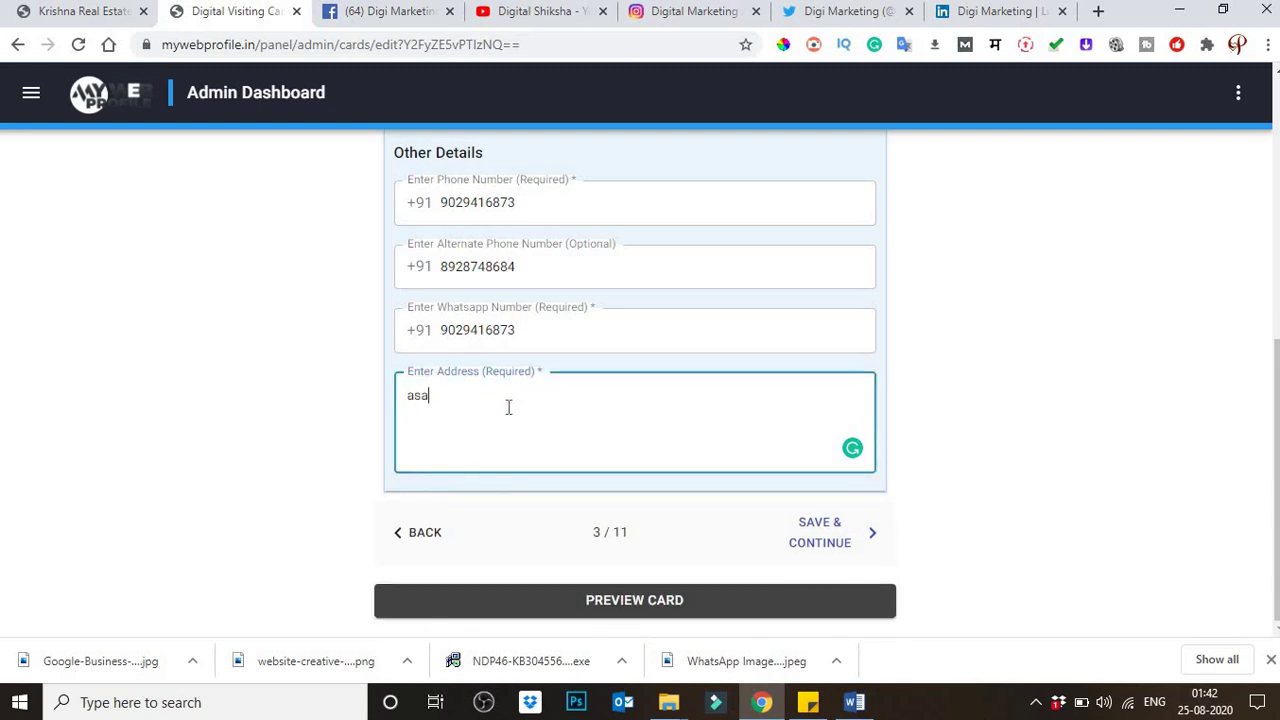
pyautogui.write('sd')
pyautogui.hotkey('ctrl', 'a')
pyautogui.press('BackSpace')
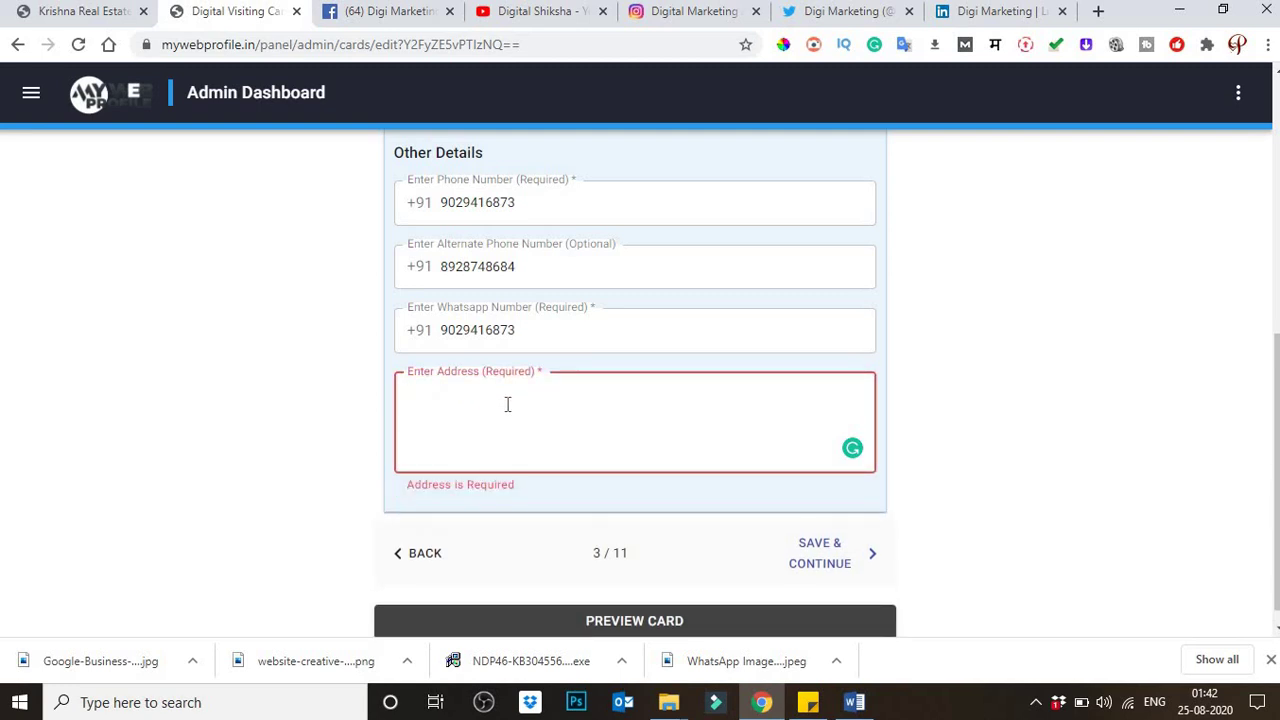
pyautogui.hotkey('ctrl', 'v')
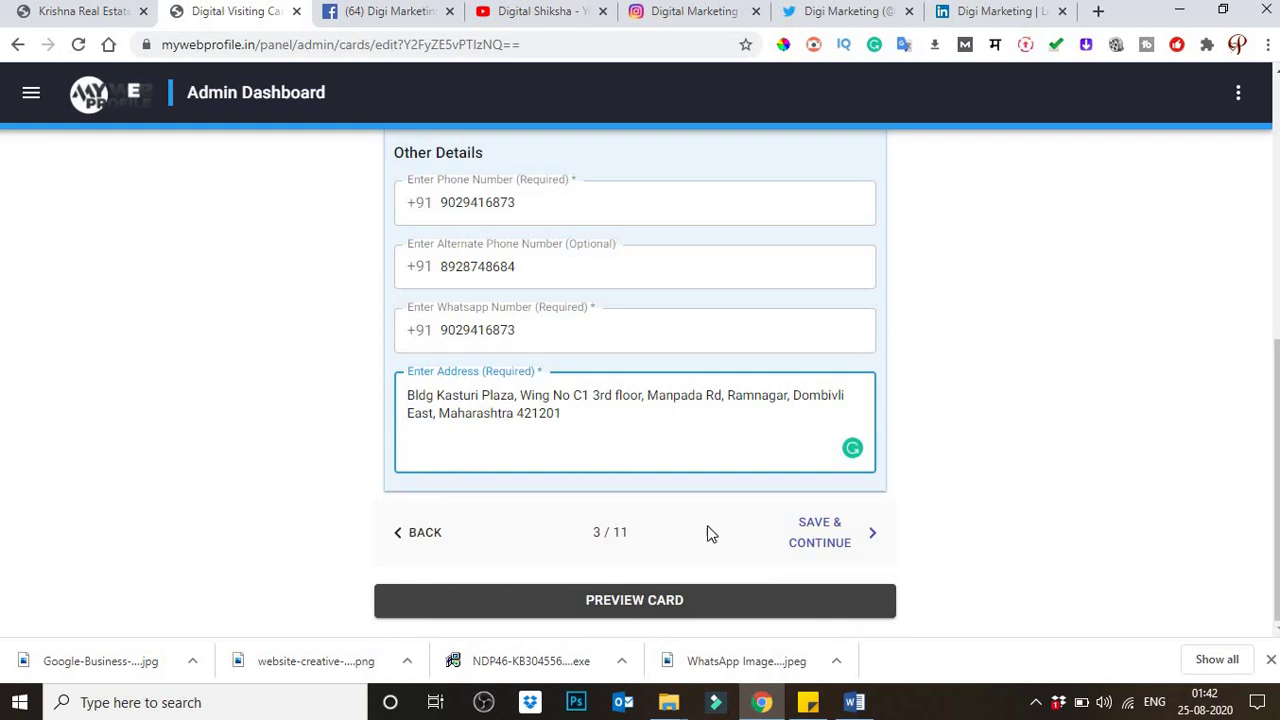
pyautogui.click(826, 542)
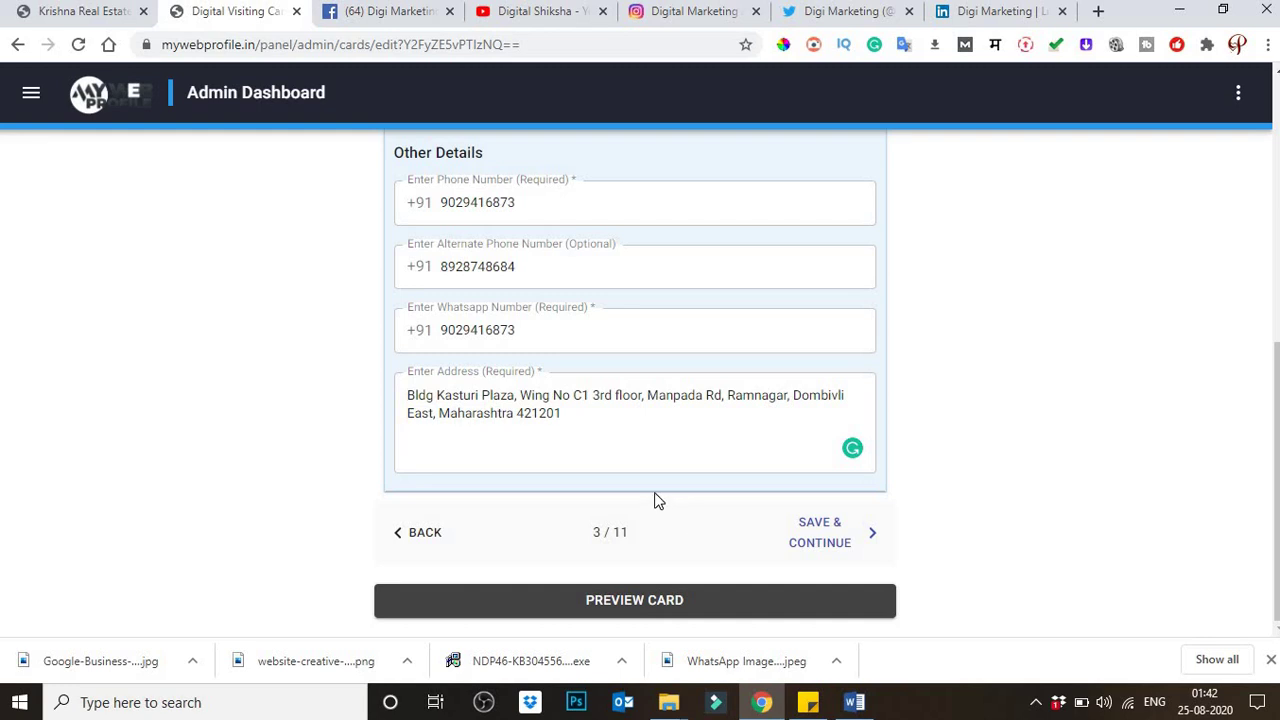
pyautogui.scroll(1, 660, 500)
pyautogui.scroll(-1, 697, 514)
pyautogui.scroll(3, 723, 491)
pyautogui.scroll(3, 724, 492)
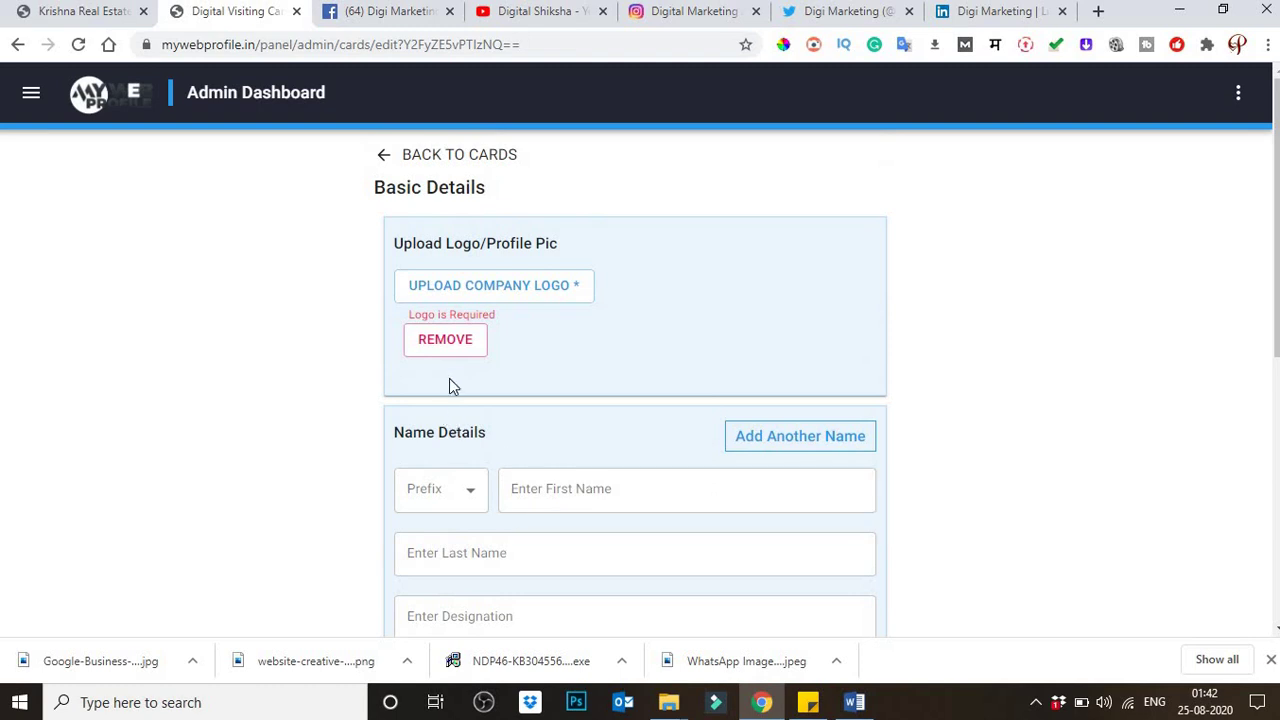
# Step: Upload the Happy Ganesh Chaturthi greeting image as the company logo
pyautogui.click(463, 295)
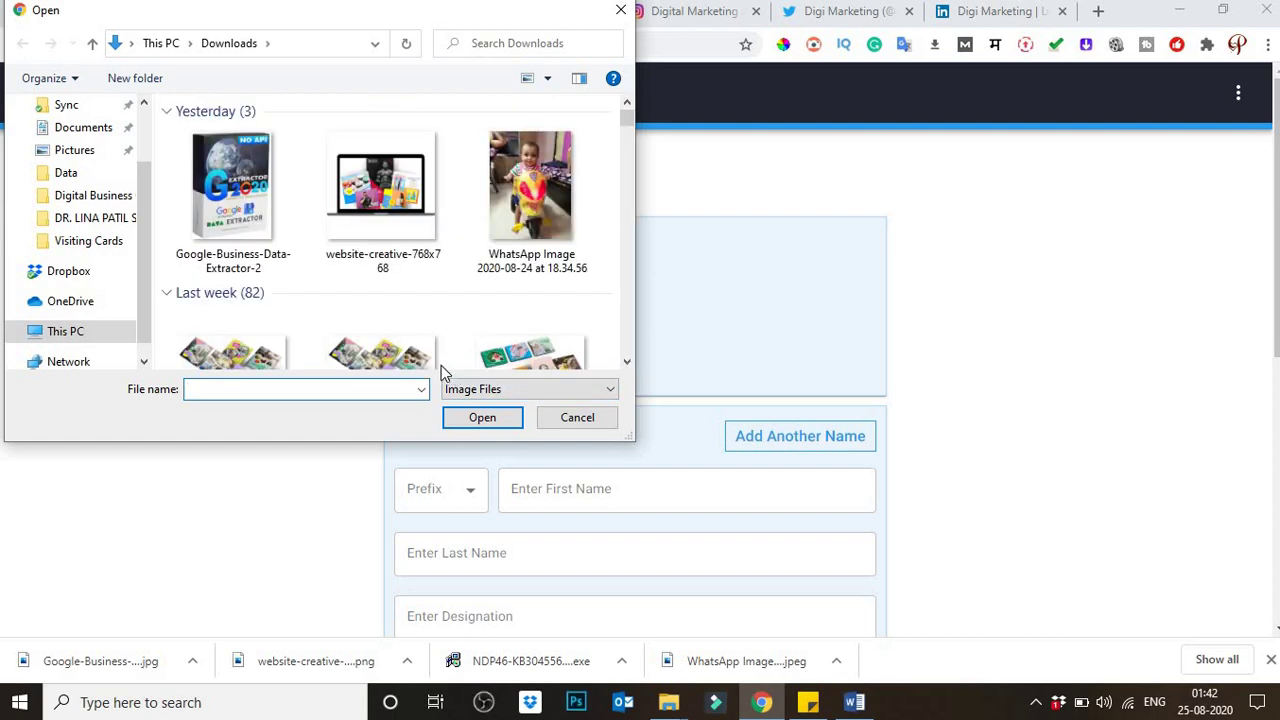
pyautogui.scroll(-15, 357, 286)
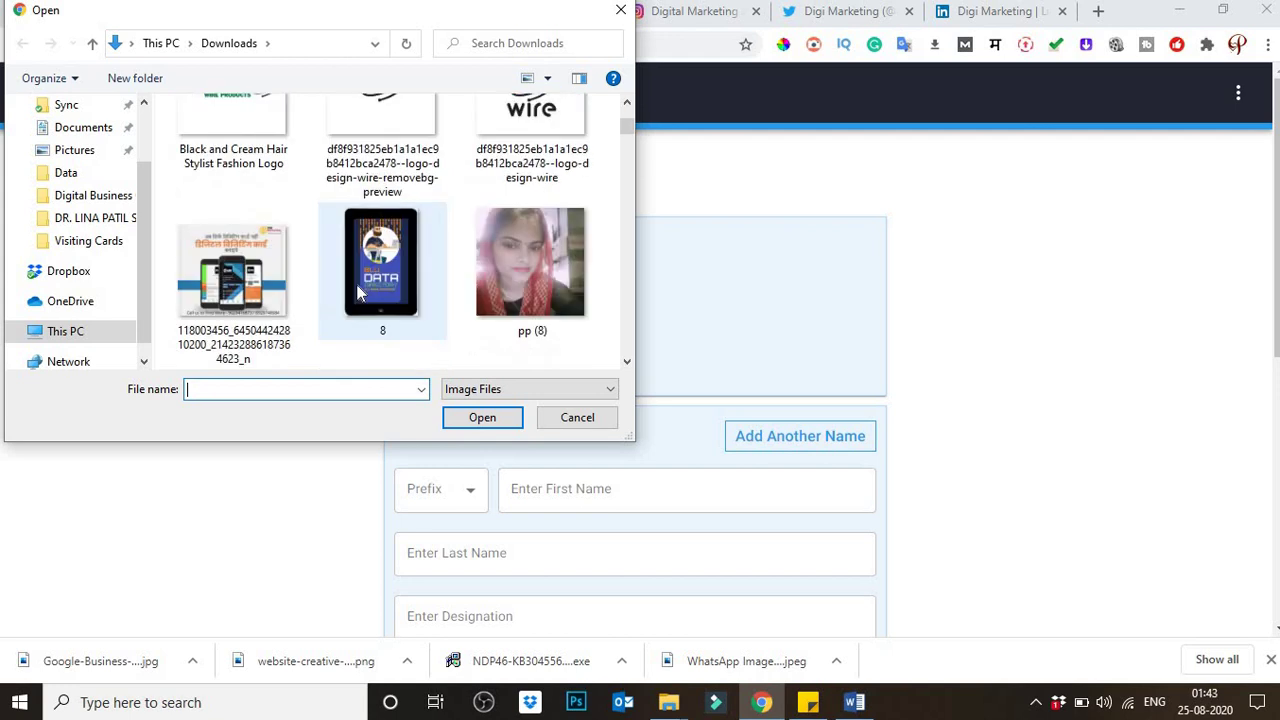
pyautogui.scroll(2, 357, 288)
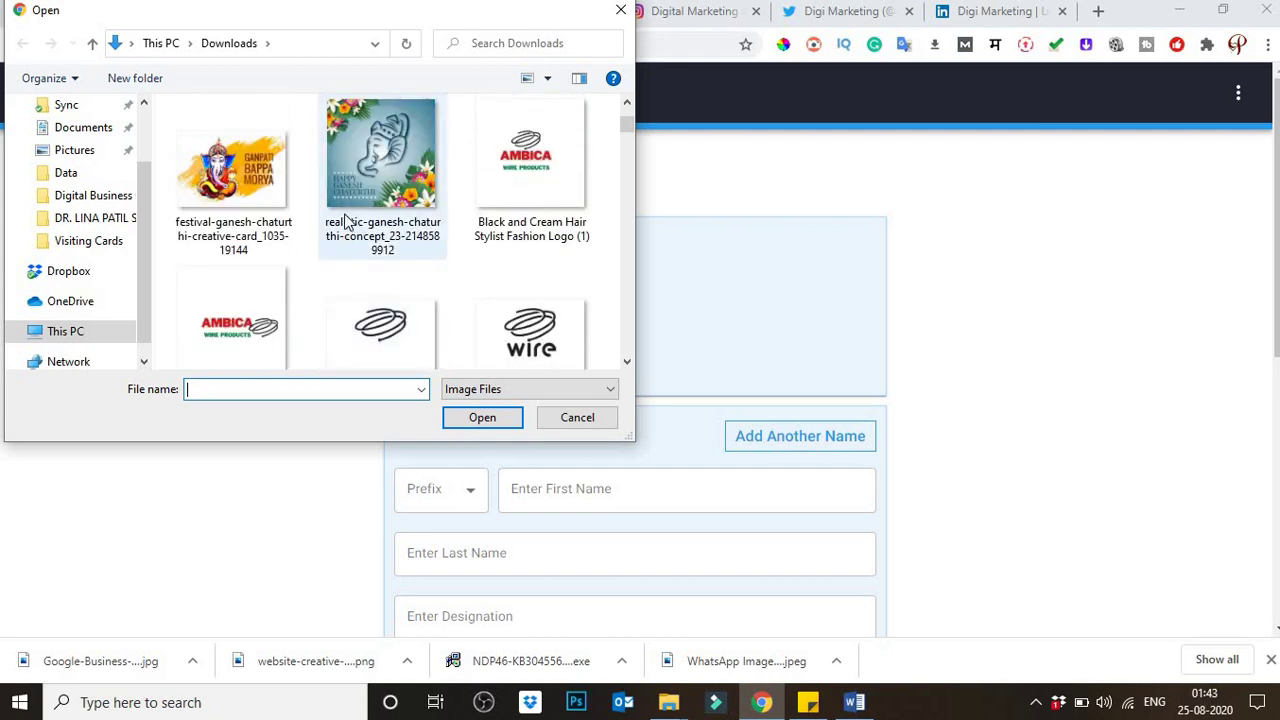
pyautogui.doubleClick(408, 163)
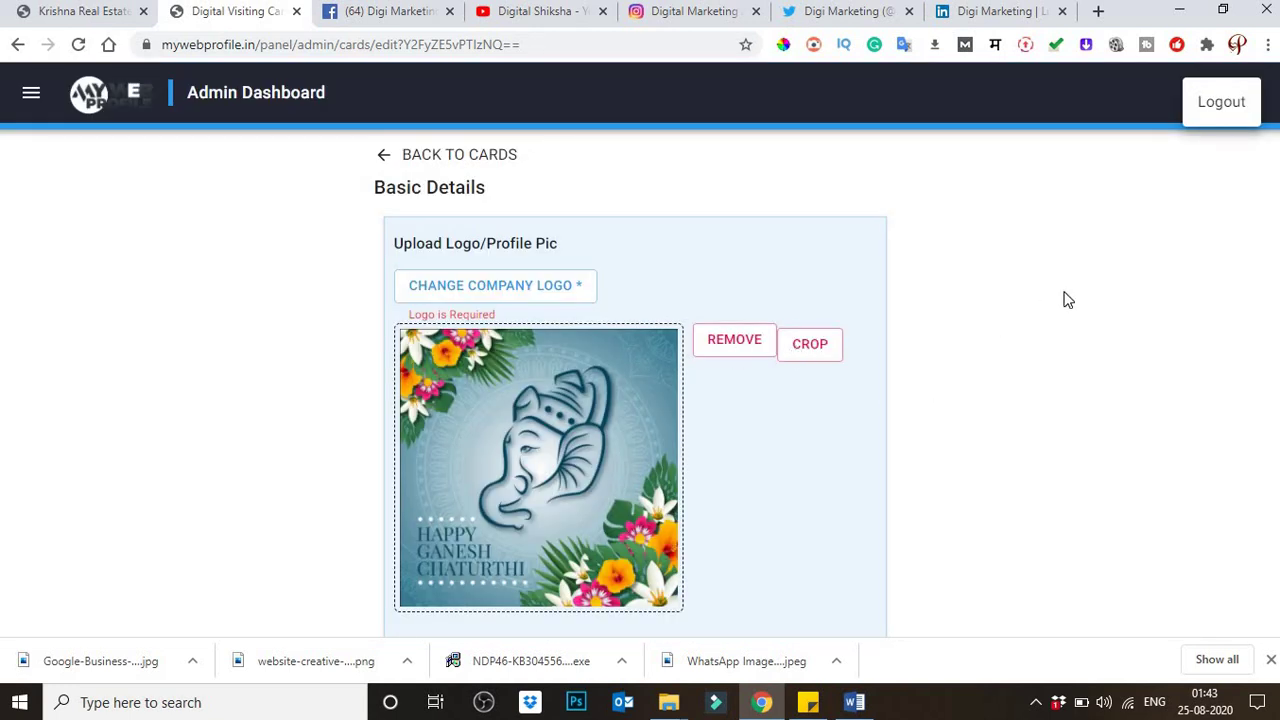
# Step: Set the name prefix to Mr. and enter the owner's first and last name
pyautogui.scroll(-2, 963, 355)
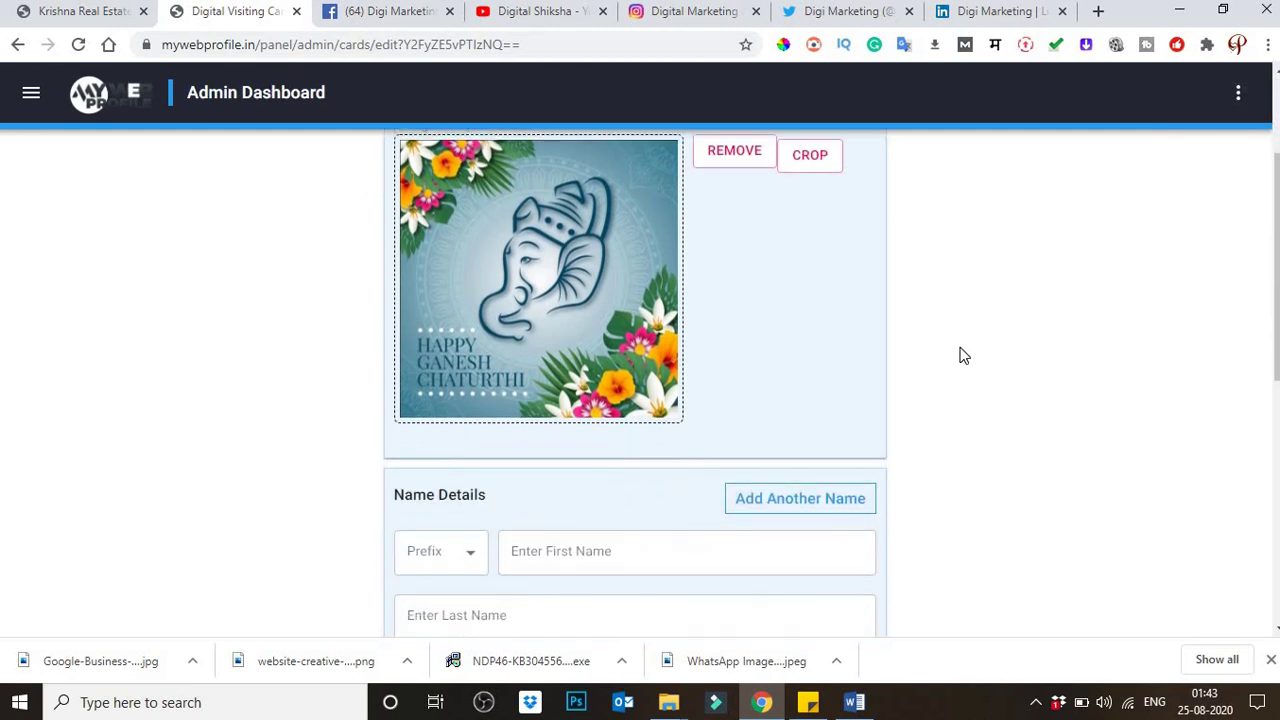
pyautogui.scroll(-2, 963, 355)
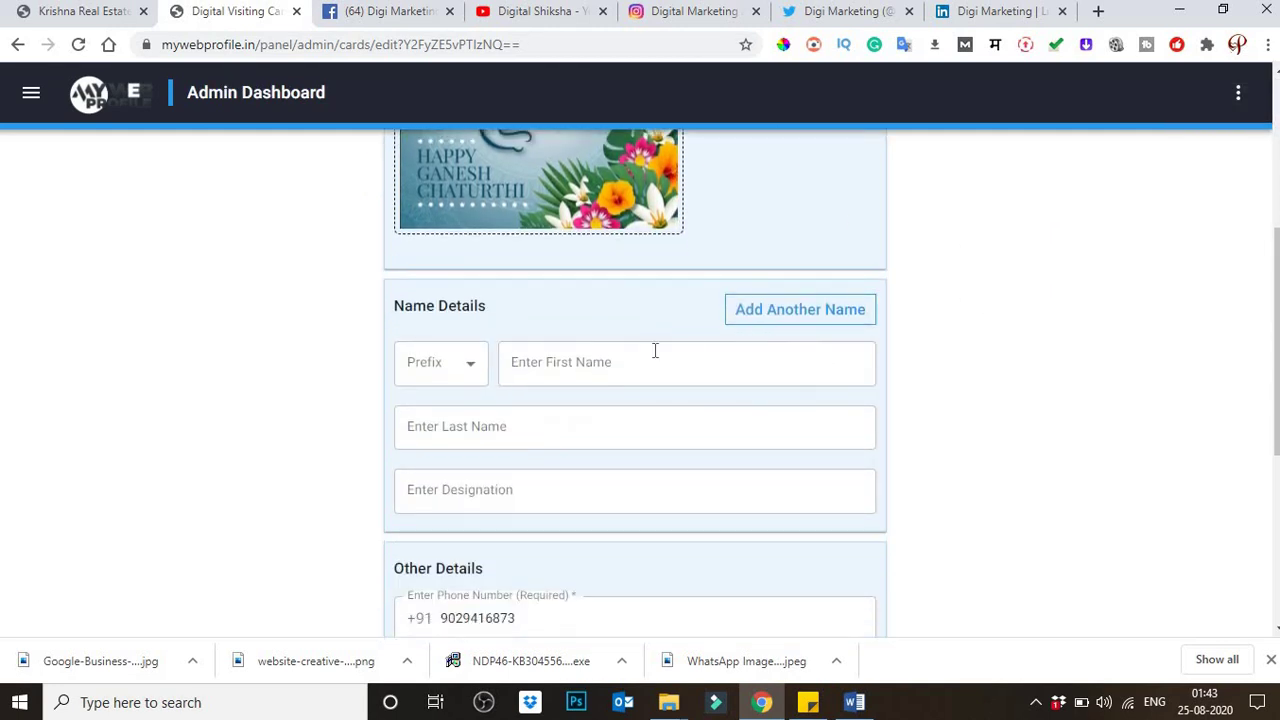
pyautogui.click(470, 373)
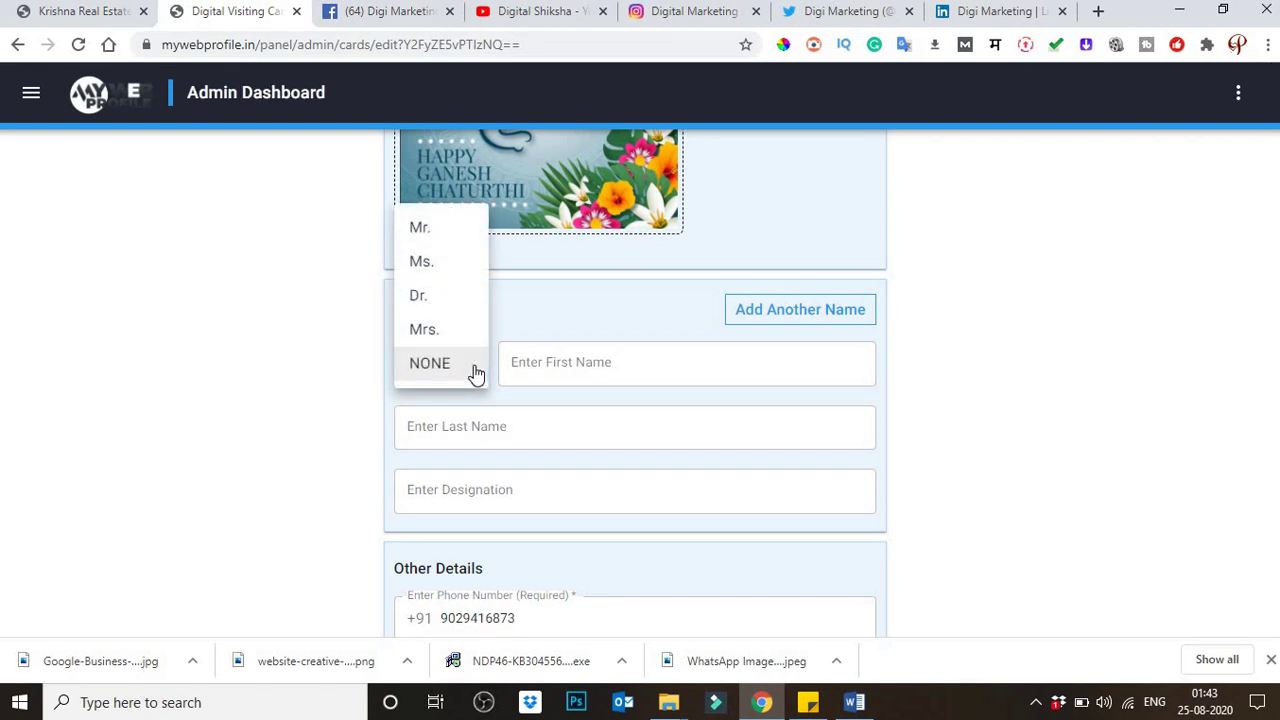
pyautogui.click(431, 233)
pyautogui.click(615, 374)
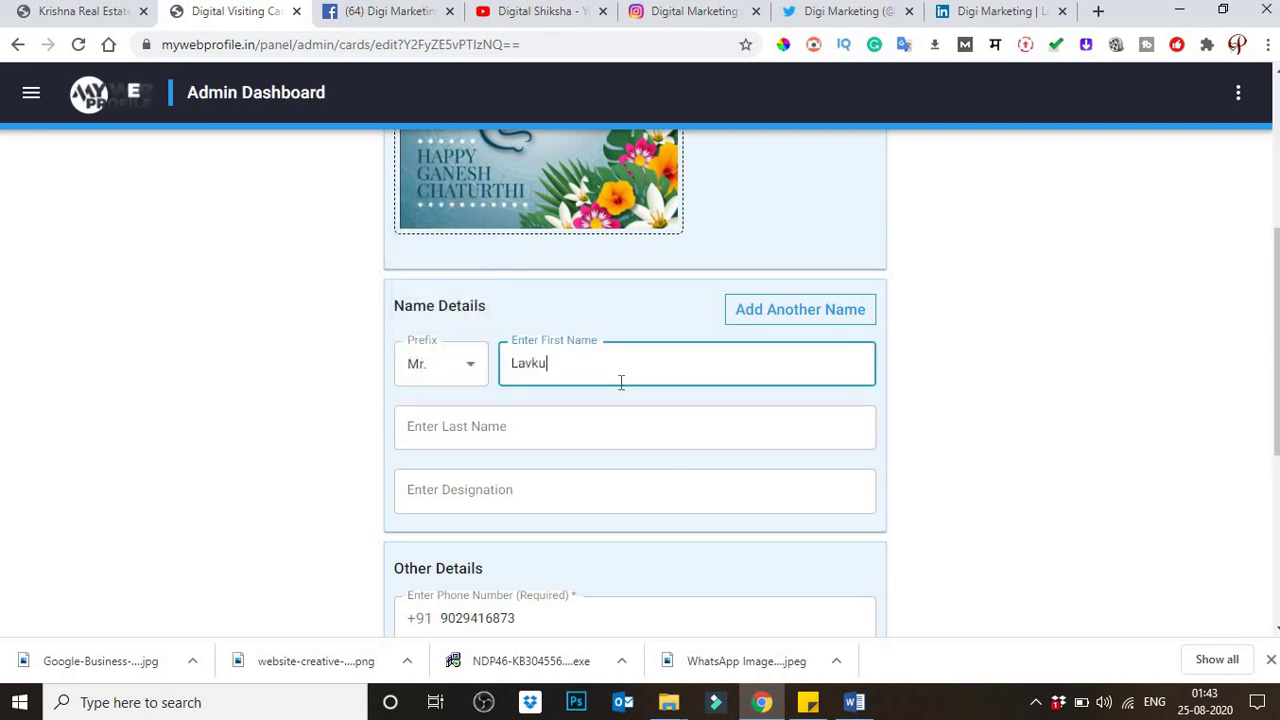
pyautogui.doubleClick(596, 368)
pyautogui.hotkey('ctrl', 'c')
pyautogui.press('BackSpace')
pyautogui.press('BackSpace')
pyautogui.press('Tab')
pyautogui.hotkey('ctrl', 'v')
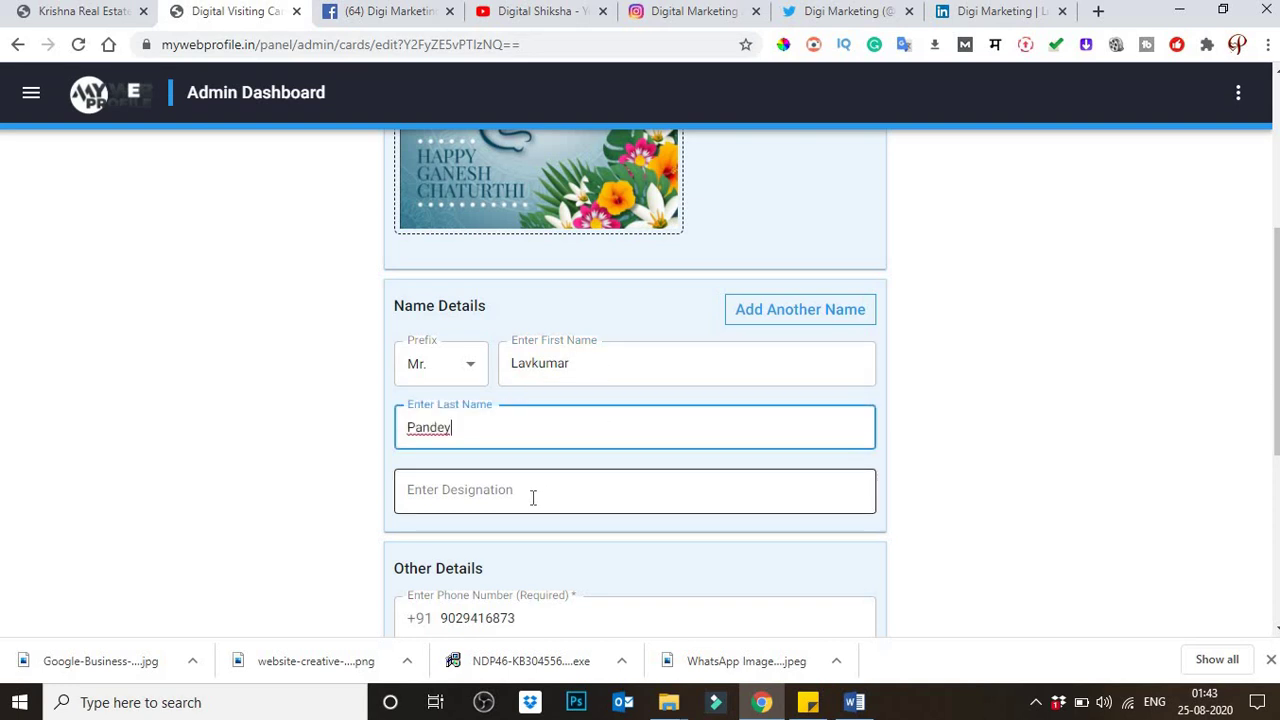
# Step: Enter Owner as the designation
pyautogui.click(714, 484)
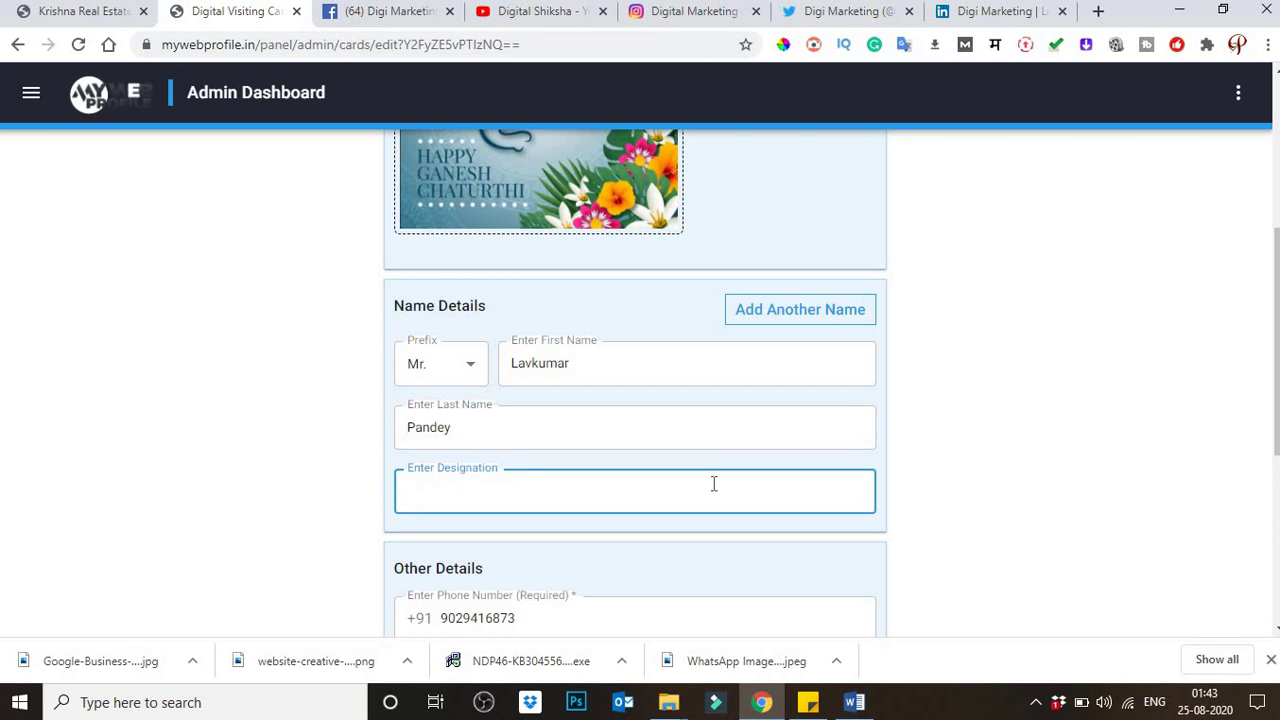
pyautogui.write('Owner')
pyautogui.scroll(-1, 715, 488)
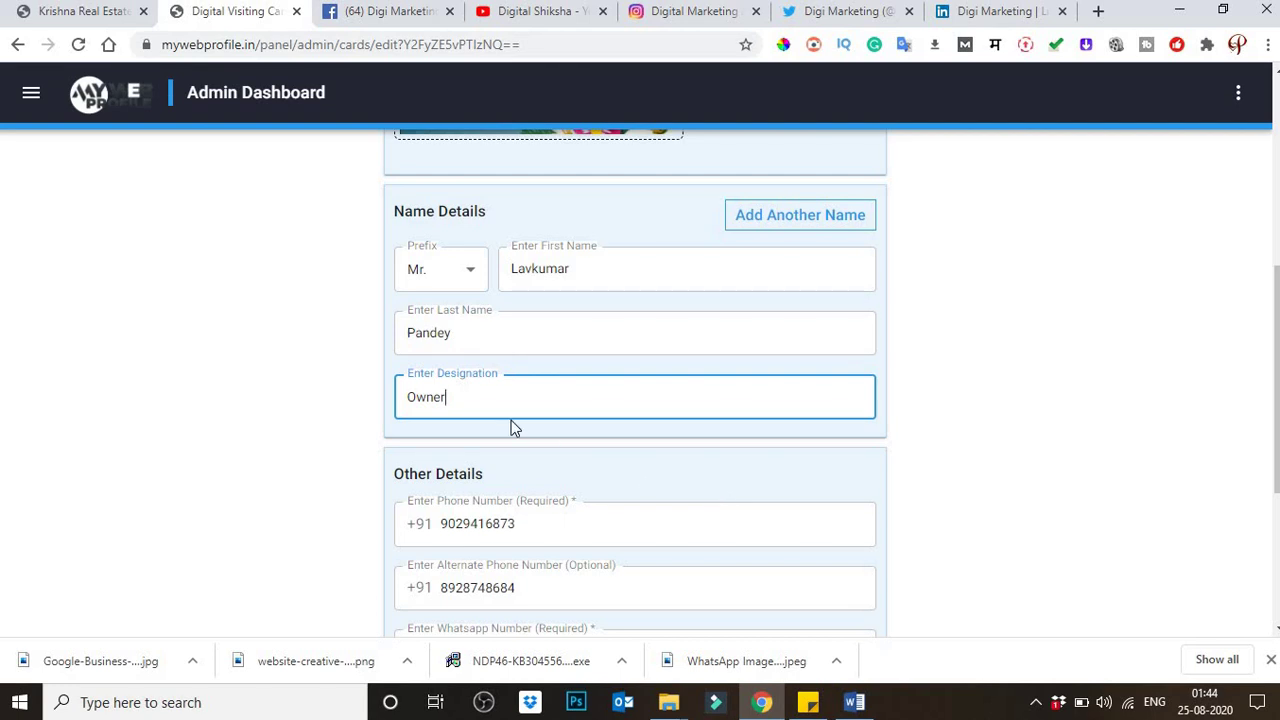
pyautogui.scroll(-1, 505, 437)
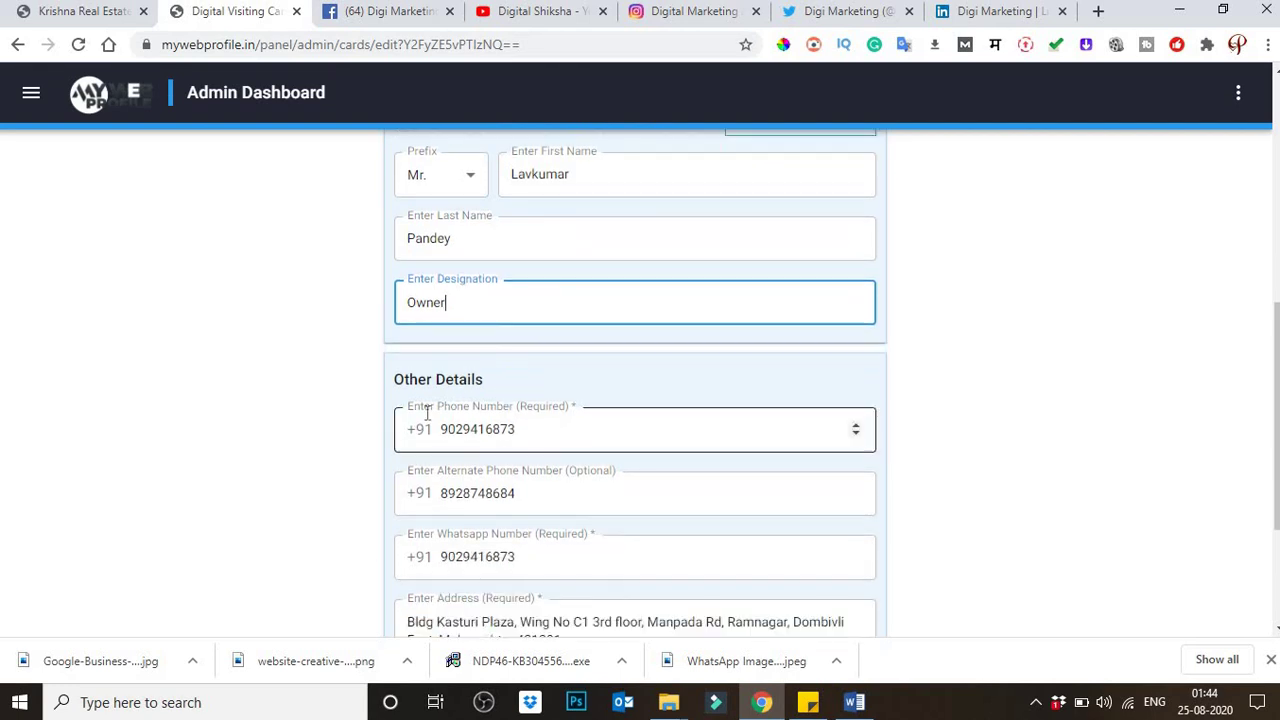
pyautogui.scroll(-2, 432, 420)
pyautogui.scroll(-1, 432, 420)
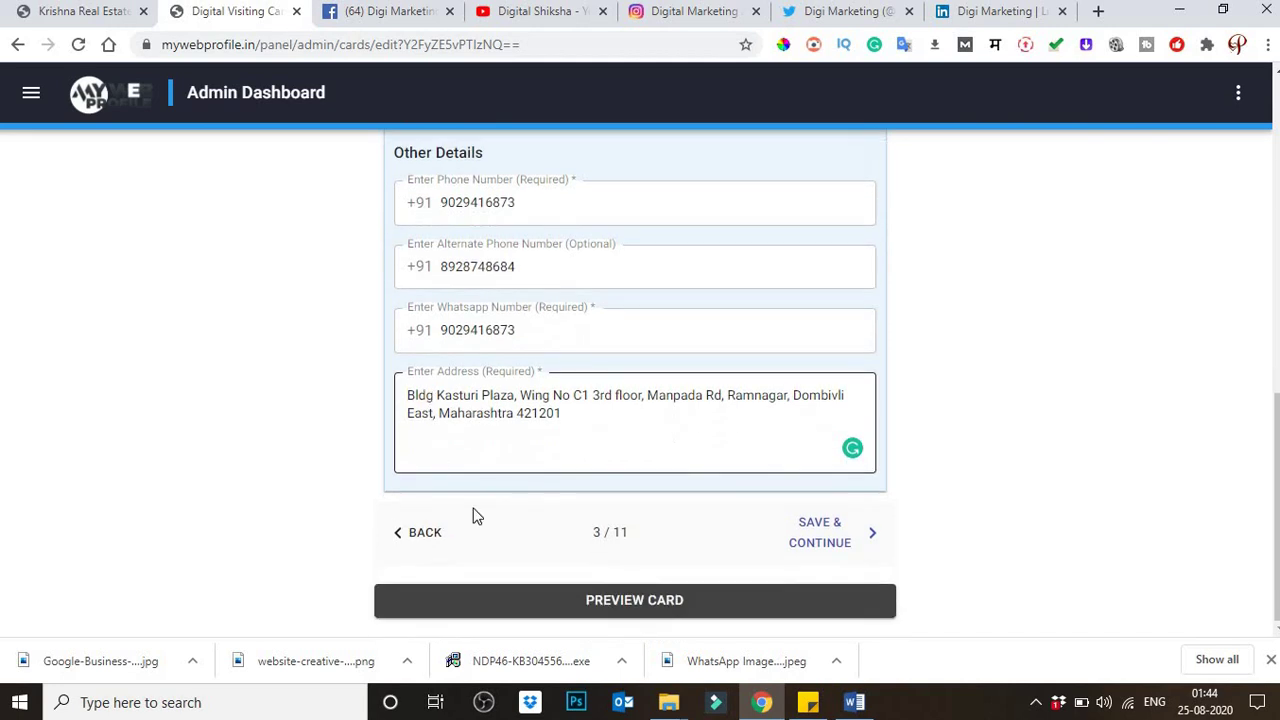
# Step: Save the name details and paste the contact's e-mail into the Links step
pyautogui.click(818, 536)
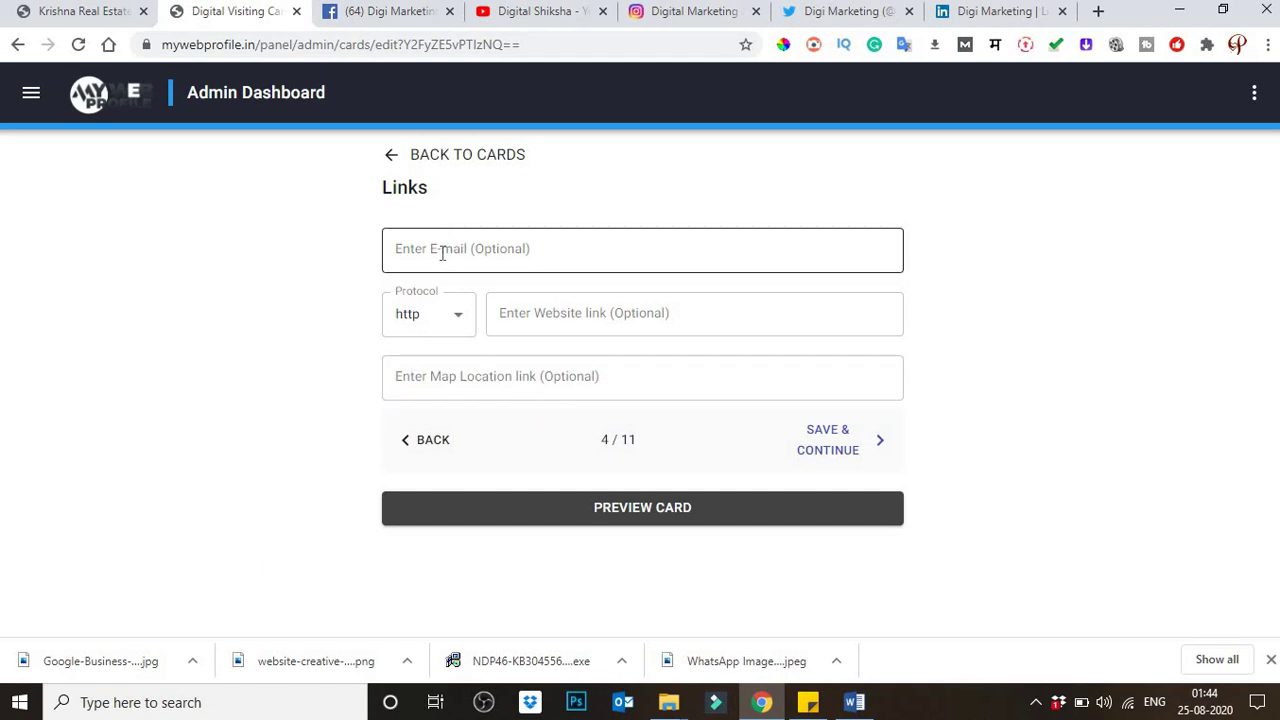
pyautogui.click(443, 253)
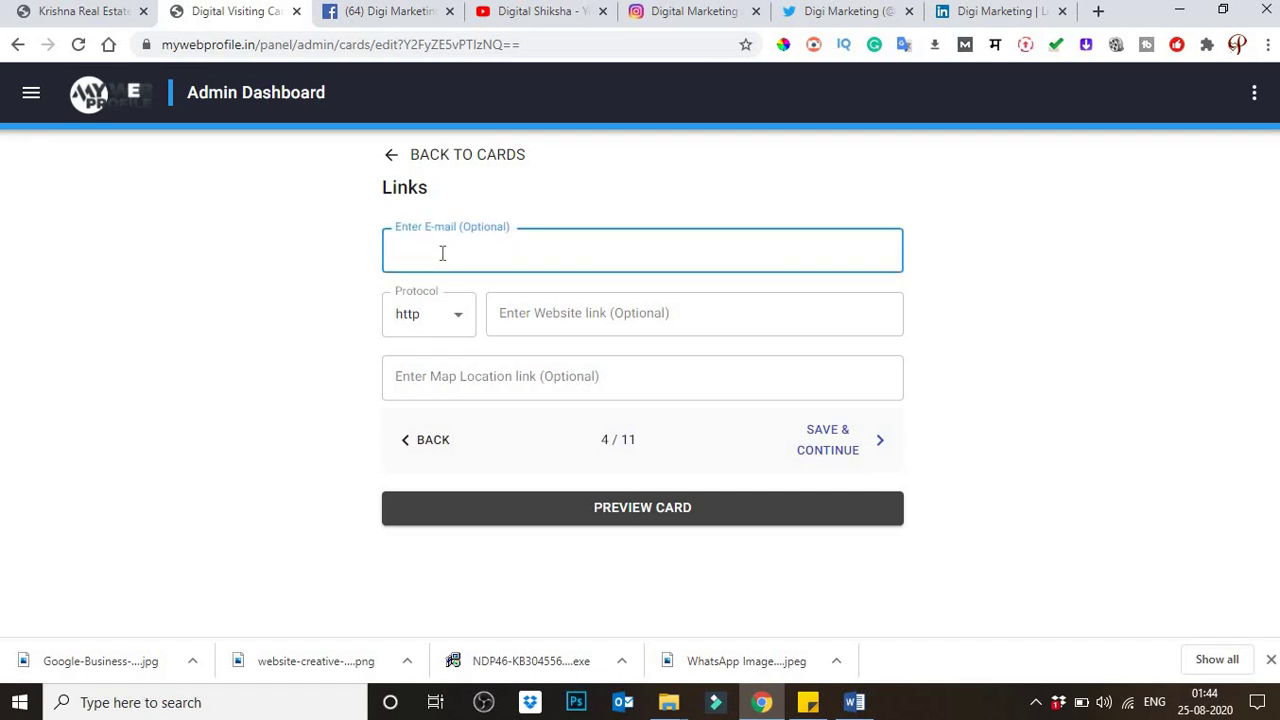
pyautogui.click(490, 379)
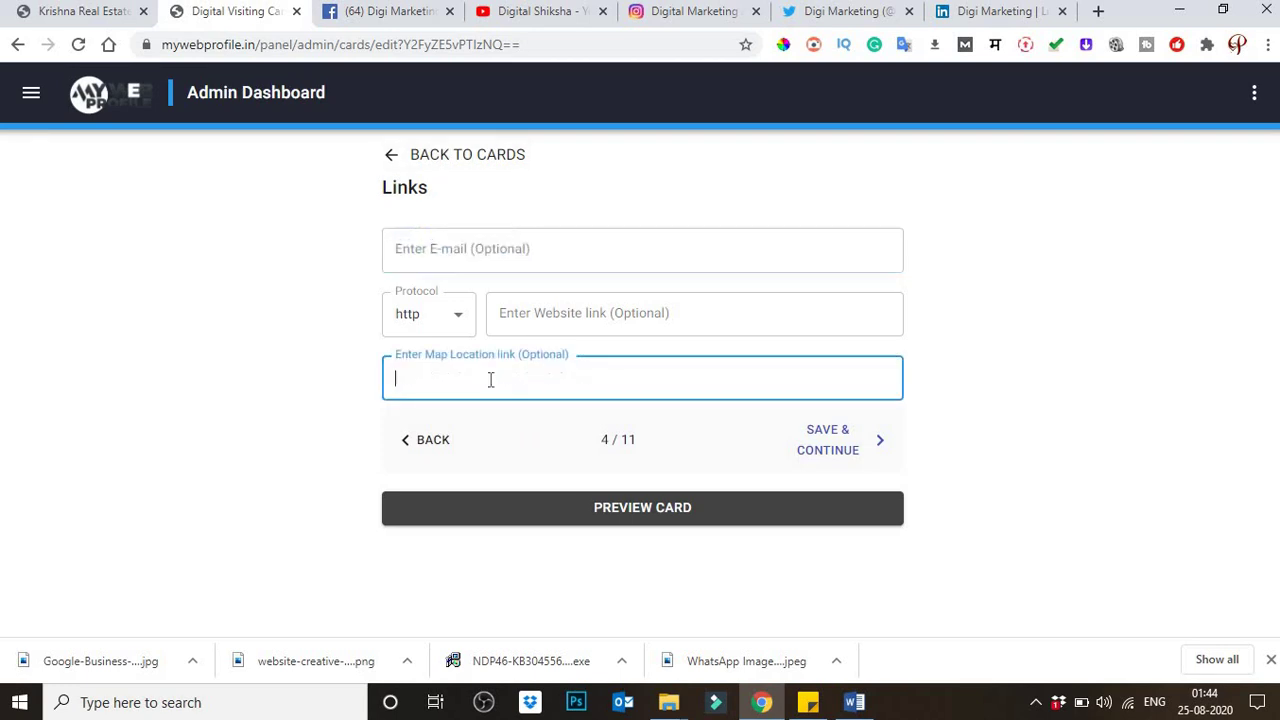
pyautogui.click(441, 244)
pyautogui.hotkey('ctrl', 'v')
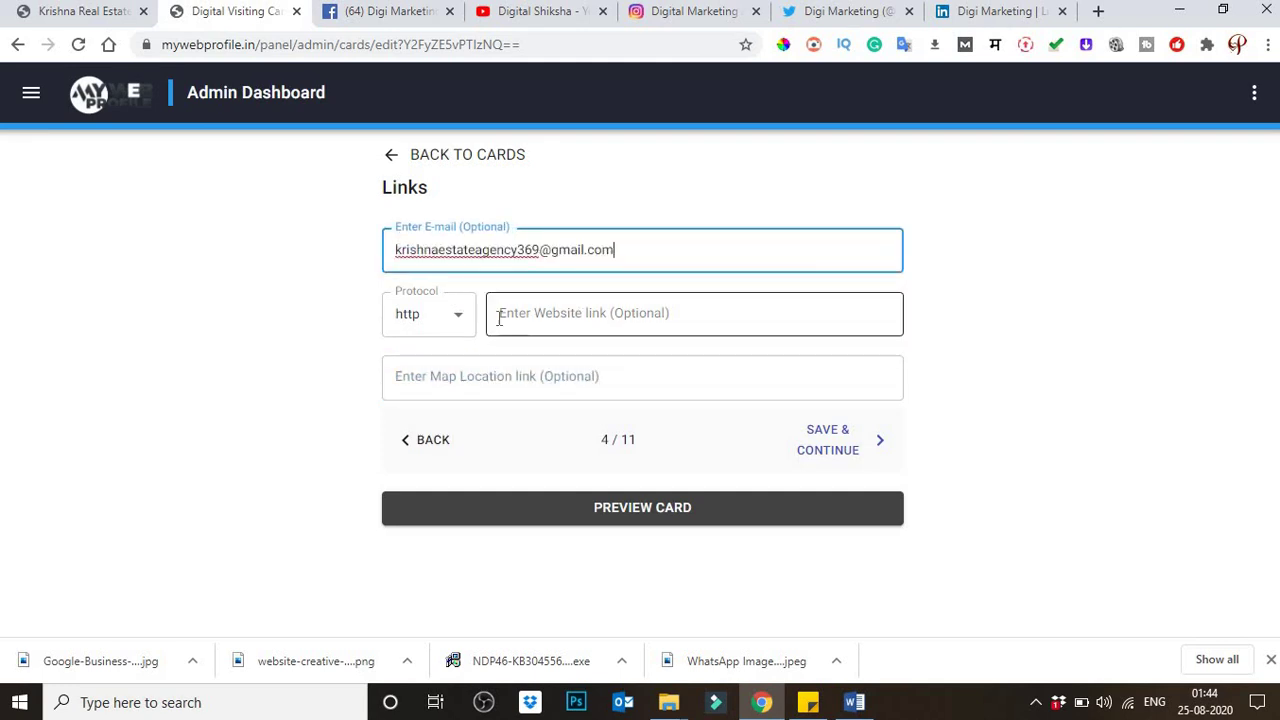
pyautogui.click(596, 317)
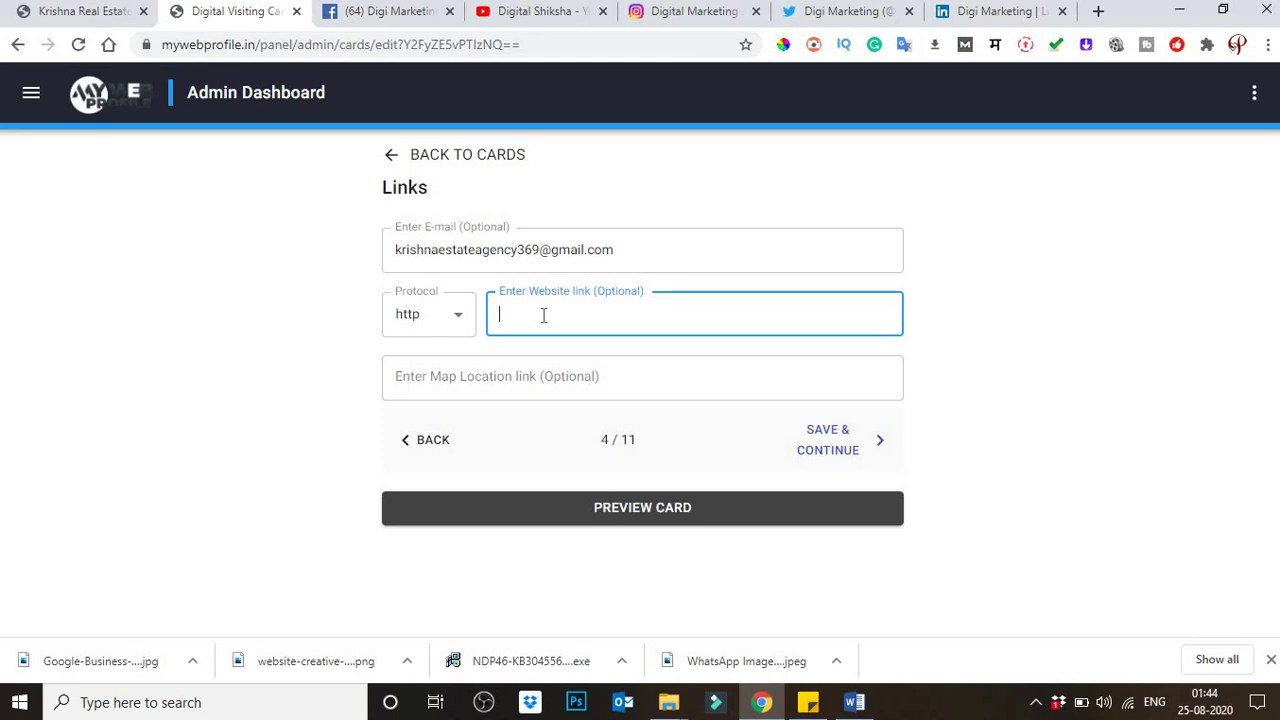
pyautogui.write('https://realestateagency.co.in')
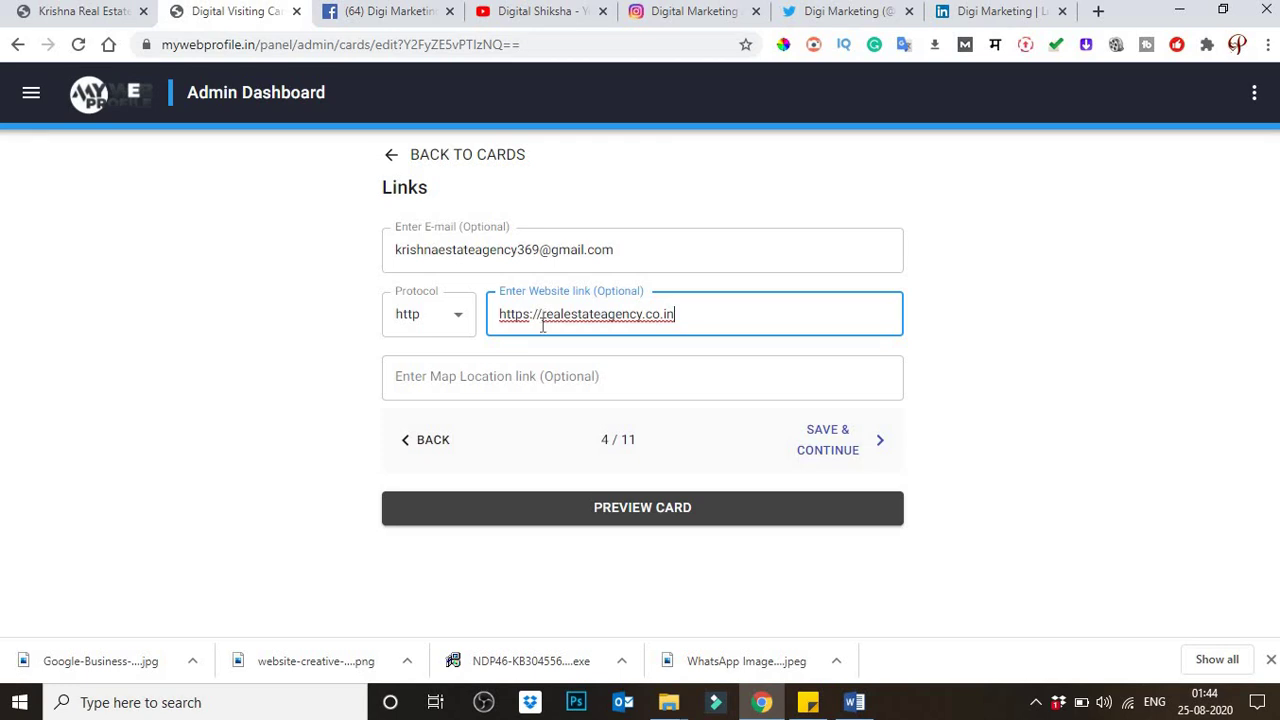
pyautogui.doubleClick(614, 296)
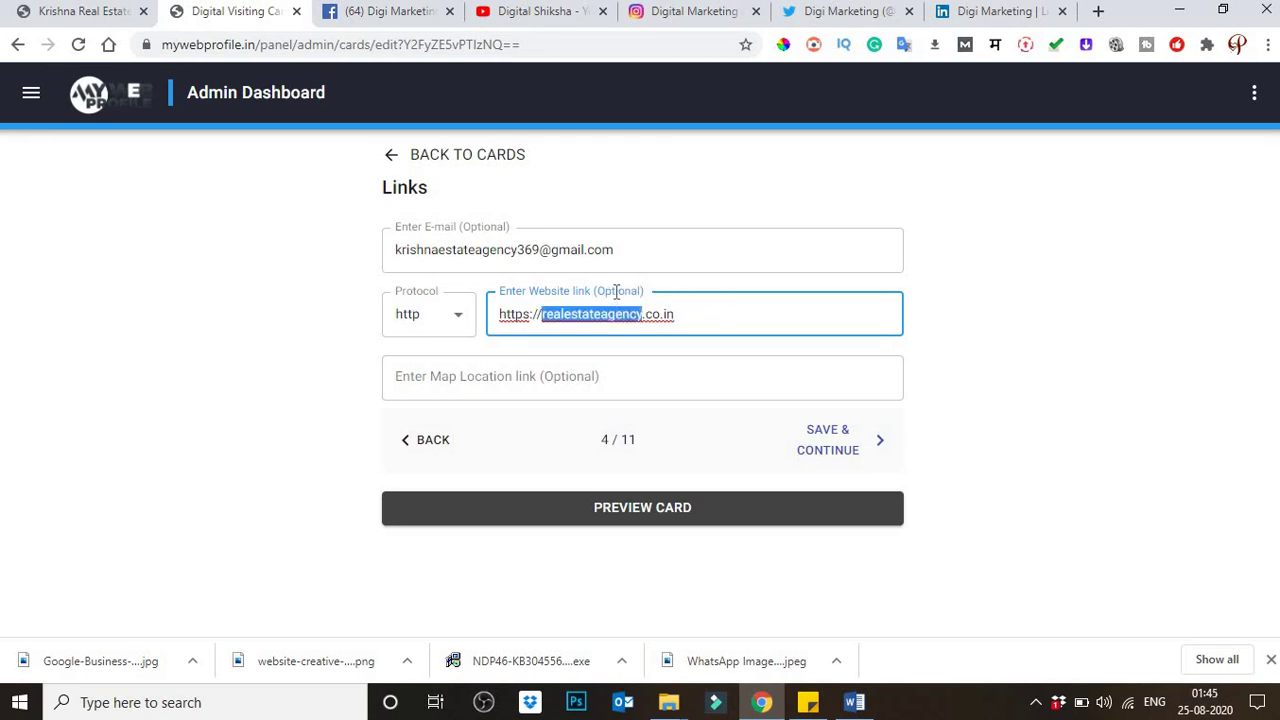
pyautogui.doubleClick(616, 292)
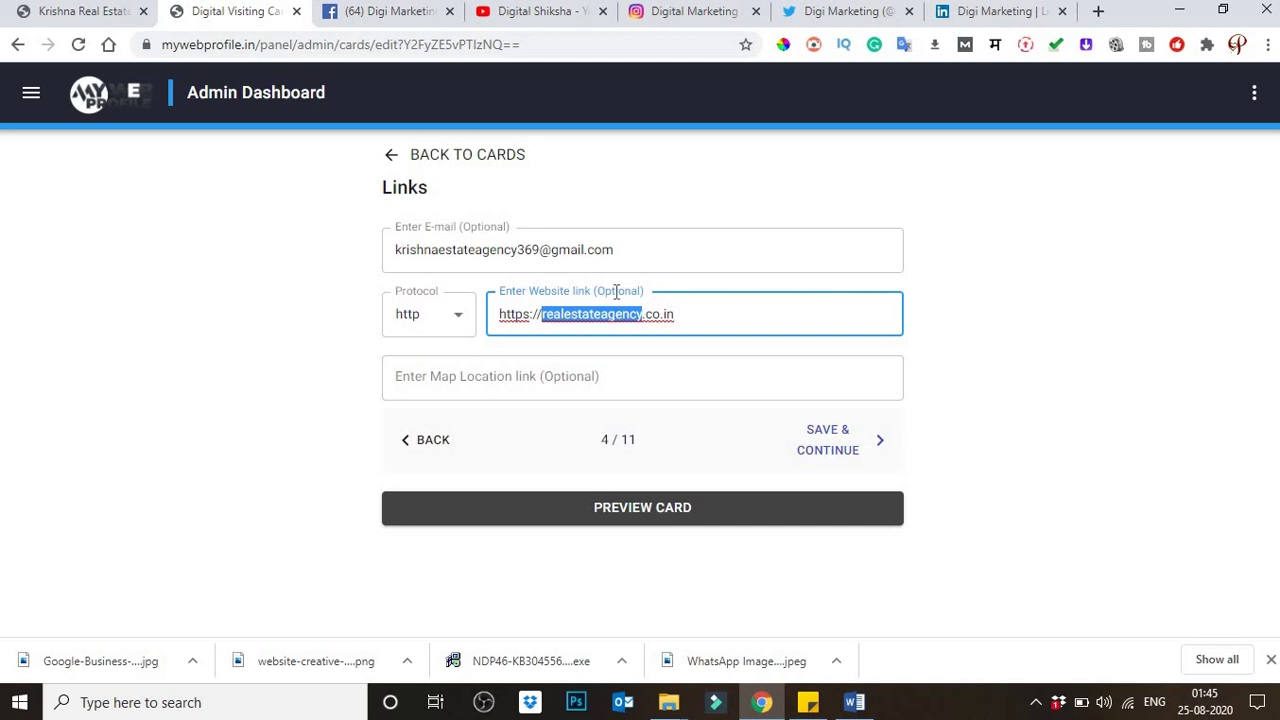
pyautogui.click(706, 315)
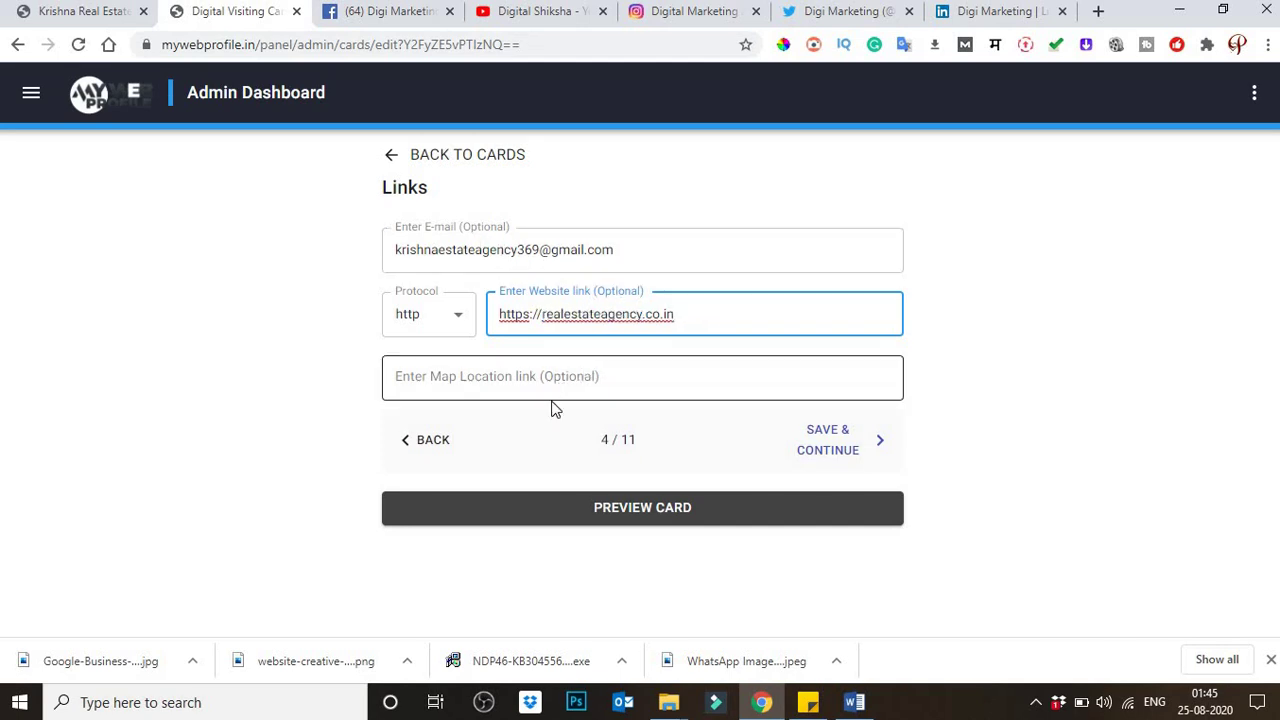
pyautogui.click(439, 387)
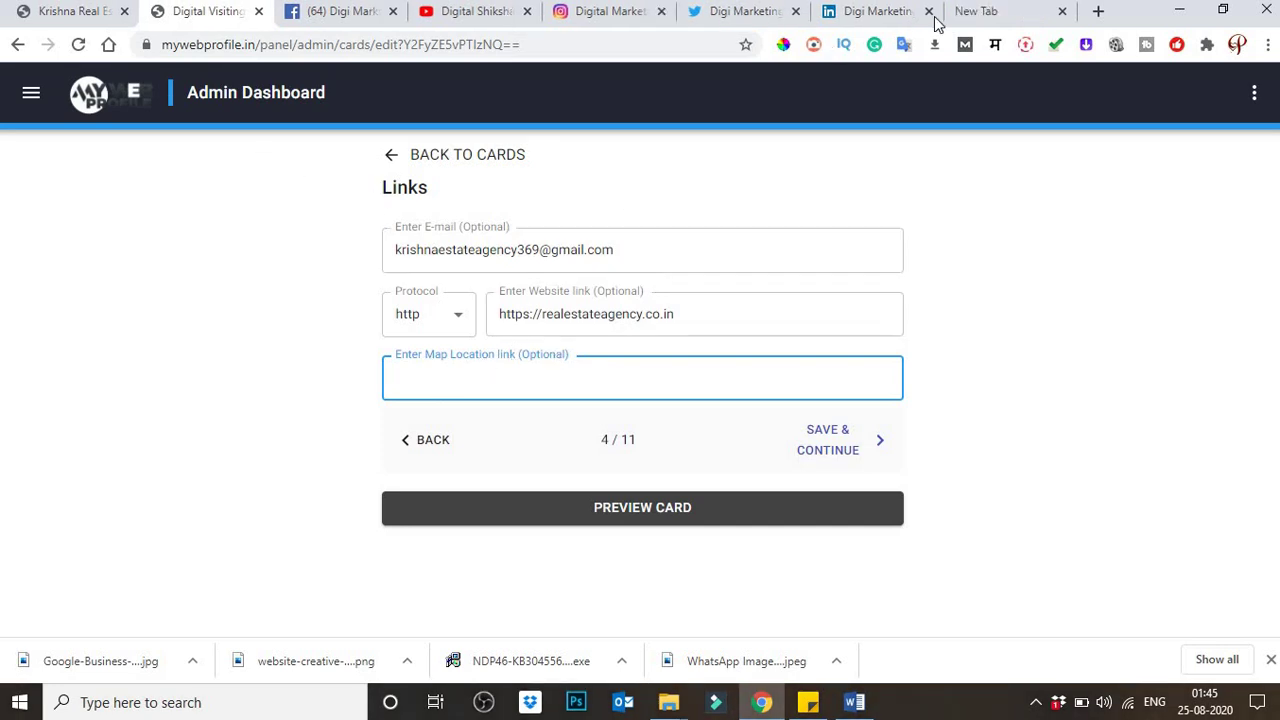
# Step: Search for Google Maps in the new tab and show Runwal MyCity Sales Office on the map
pyautogui.click(976, 12)
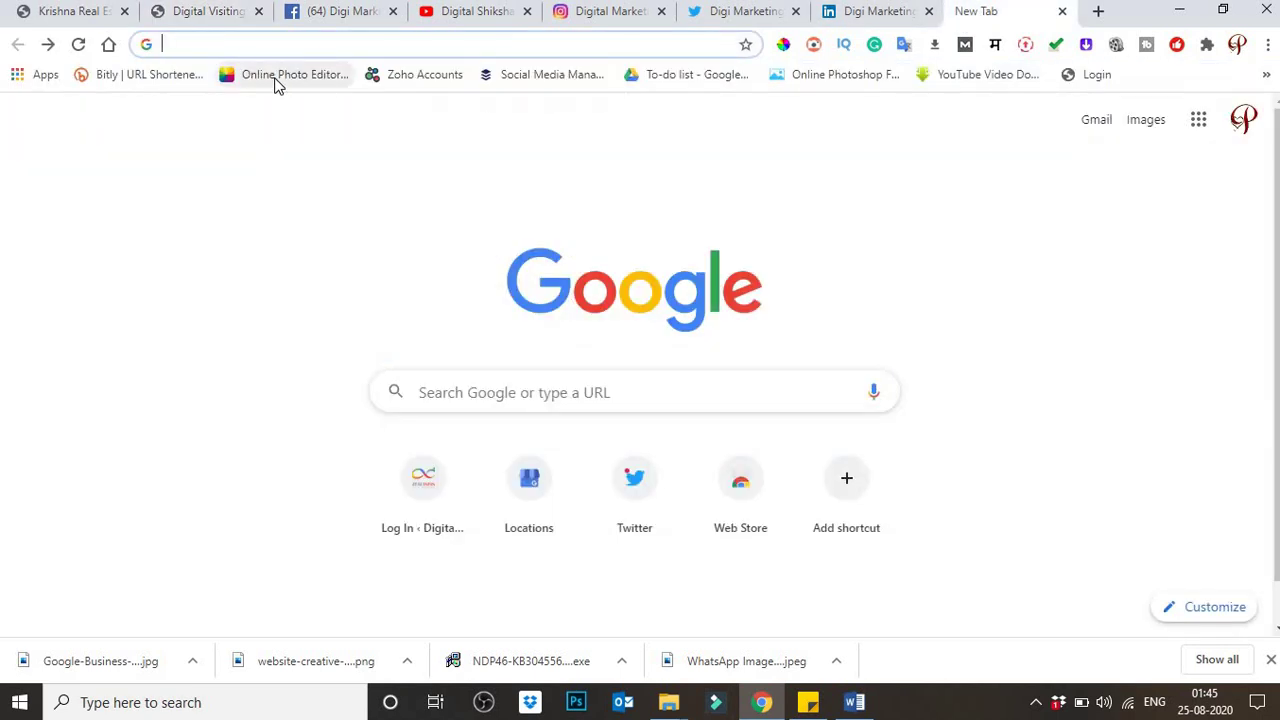
pyautogui.write('goo')
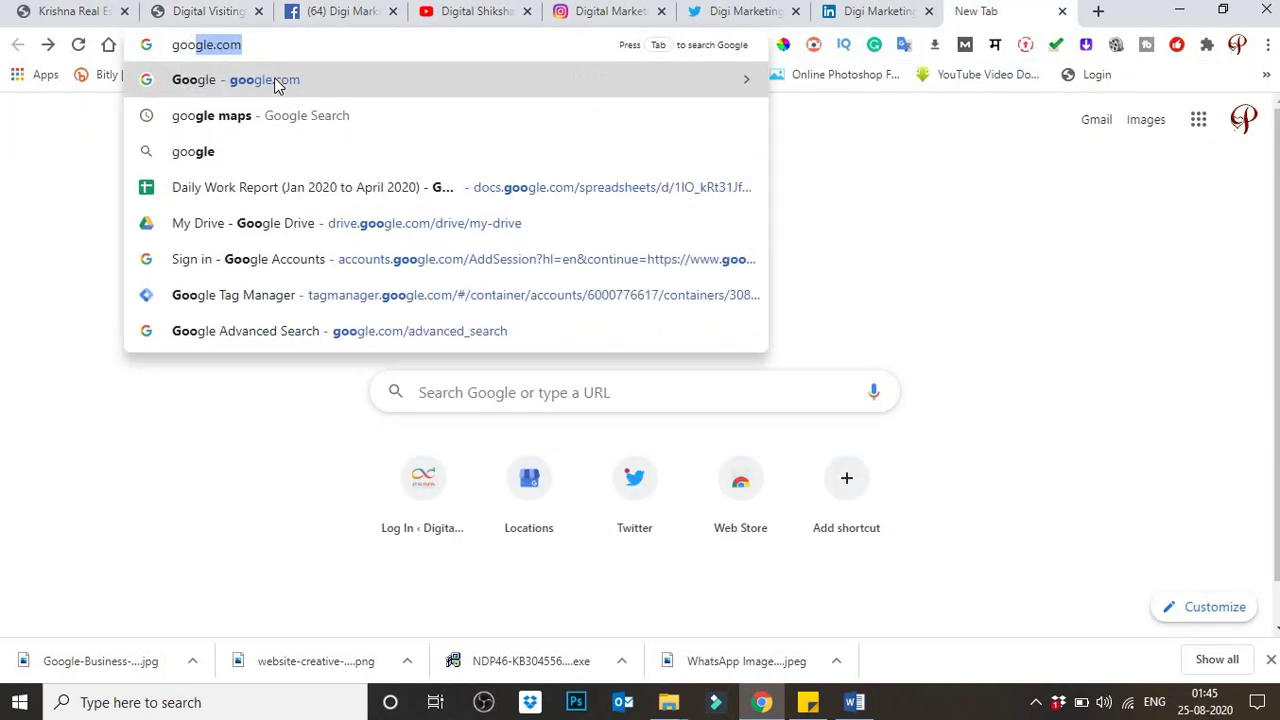
pyautogui.write(' maps')
pyautogui.press('Return')
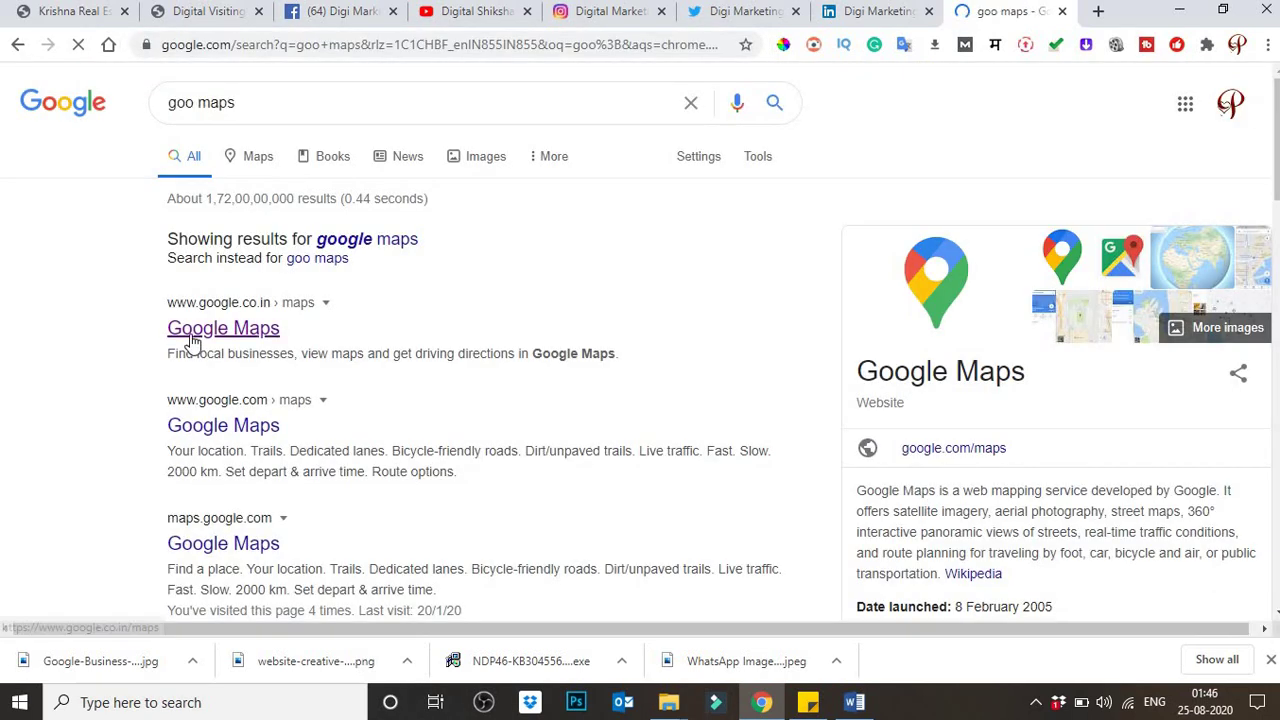
pyautogui.click(193, 342)
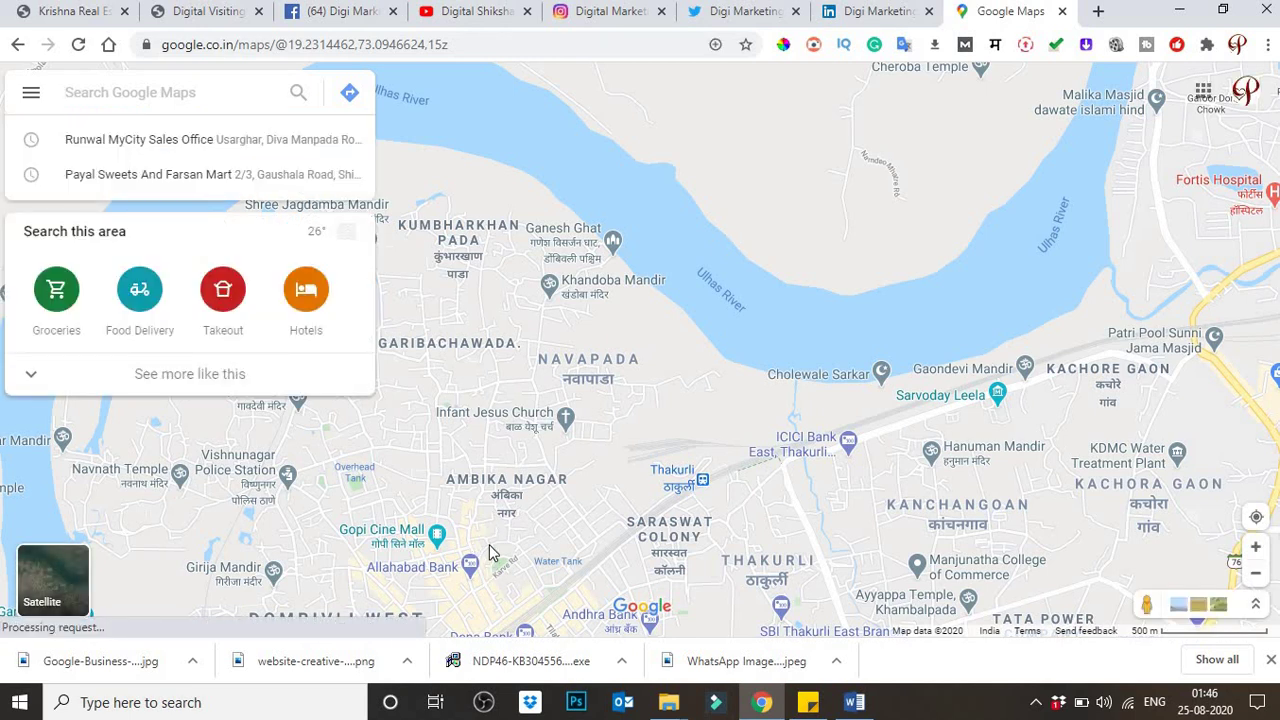
pyautogui.click(125, 133)
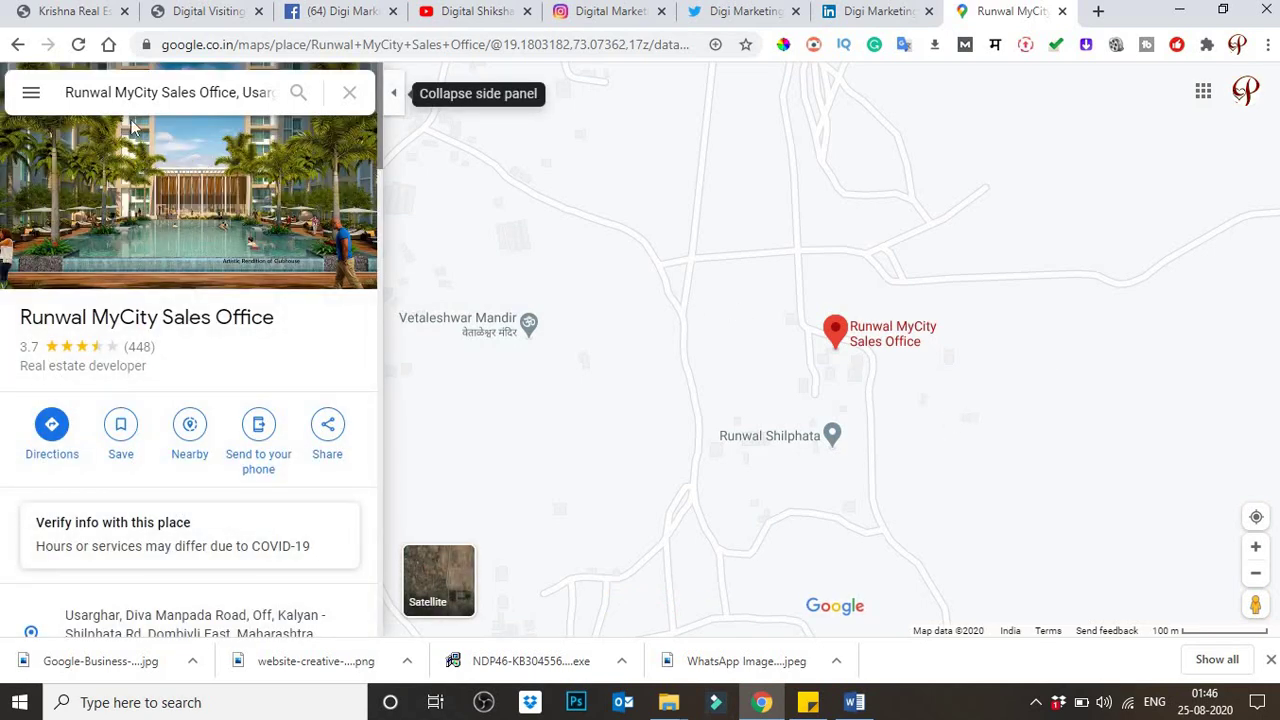
# Step: Copy the place's short link from Share or embed map, then close the Maps tab
pyautogui.click(29, 94)
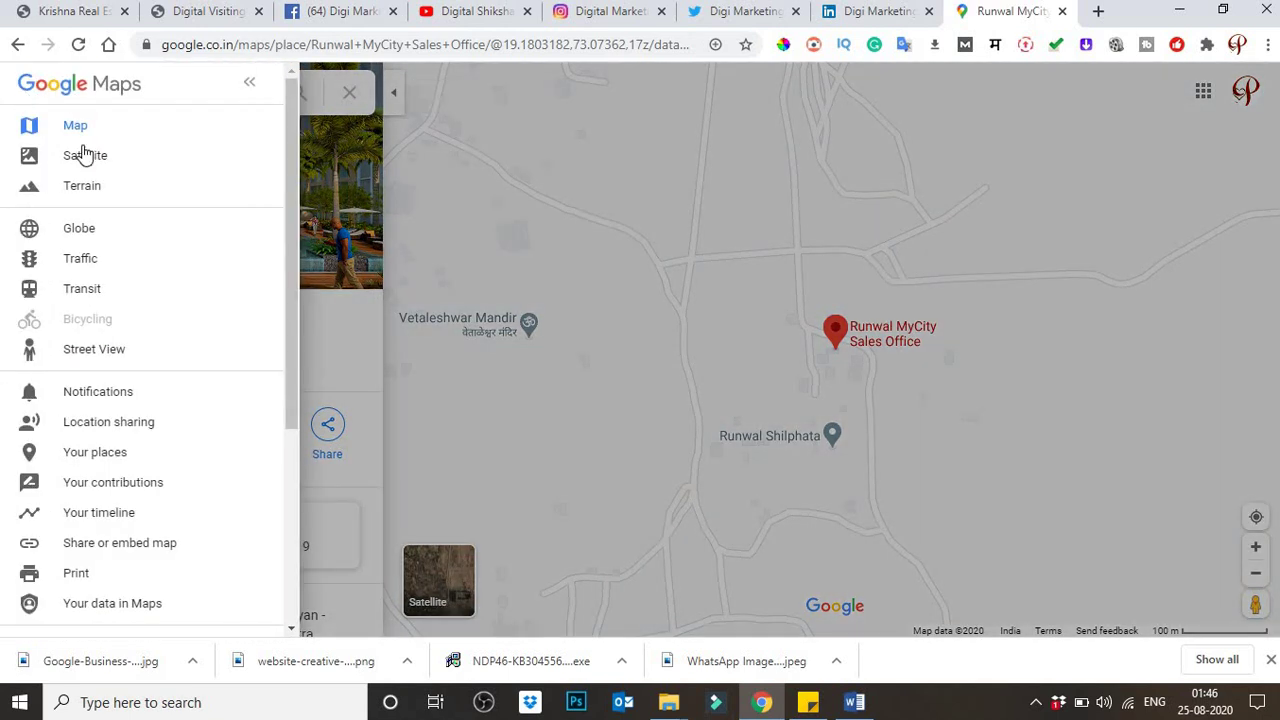
pyautogui.scroll(-1, 218, 320)
pyautogui.scroll(-1, 218, 320)
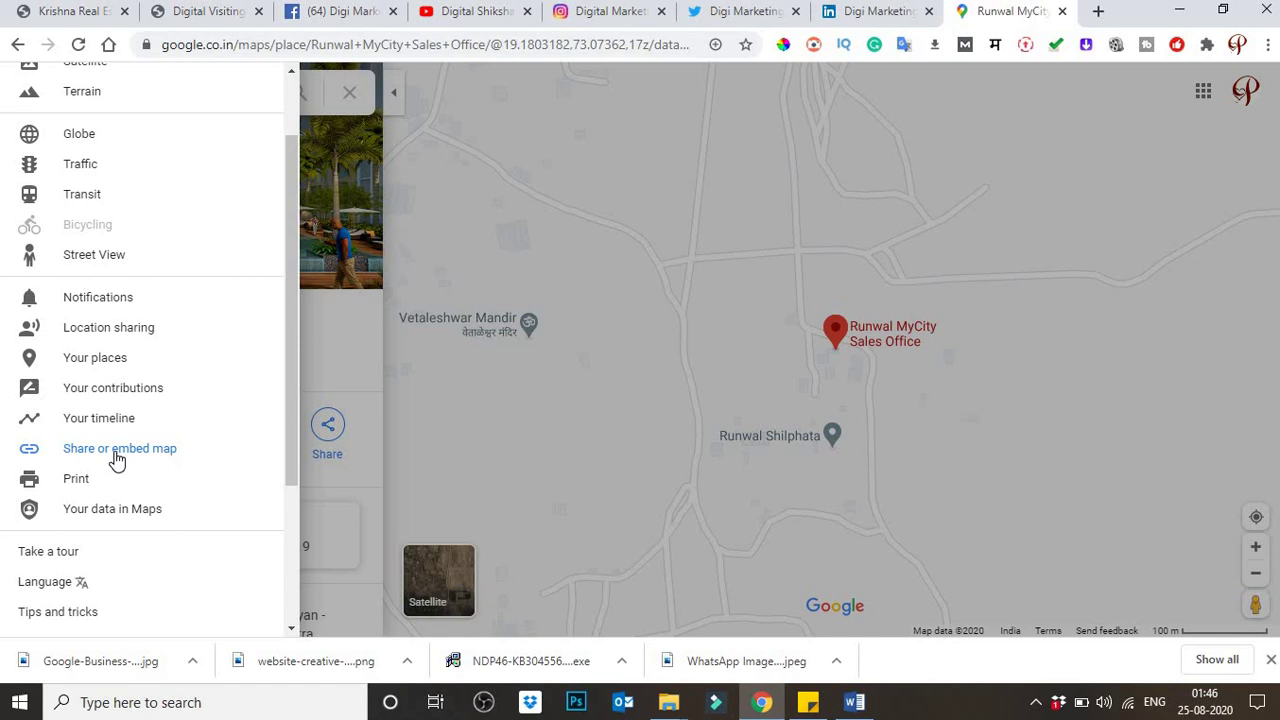
pyautogui.click(117, 450)
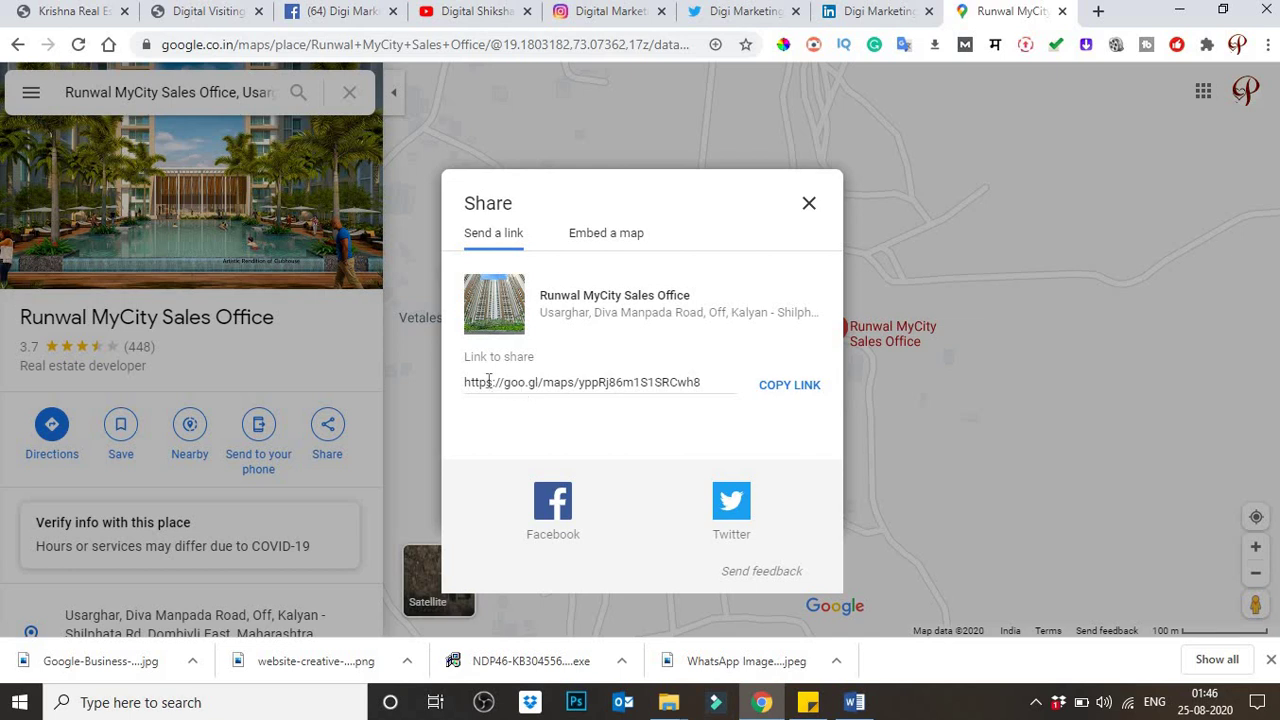
pyautogui.moveTo(488, 381); pyautogui.dragTo(734, 381)
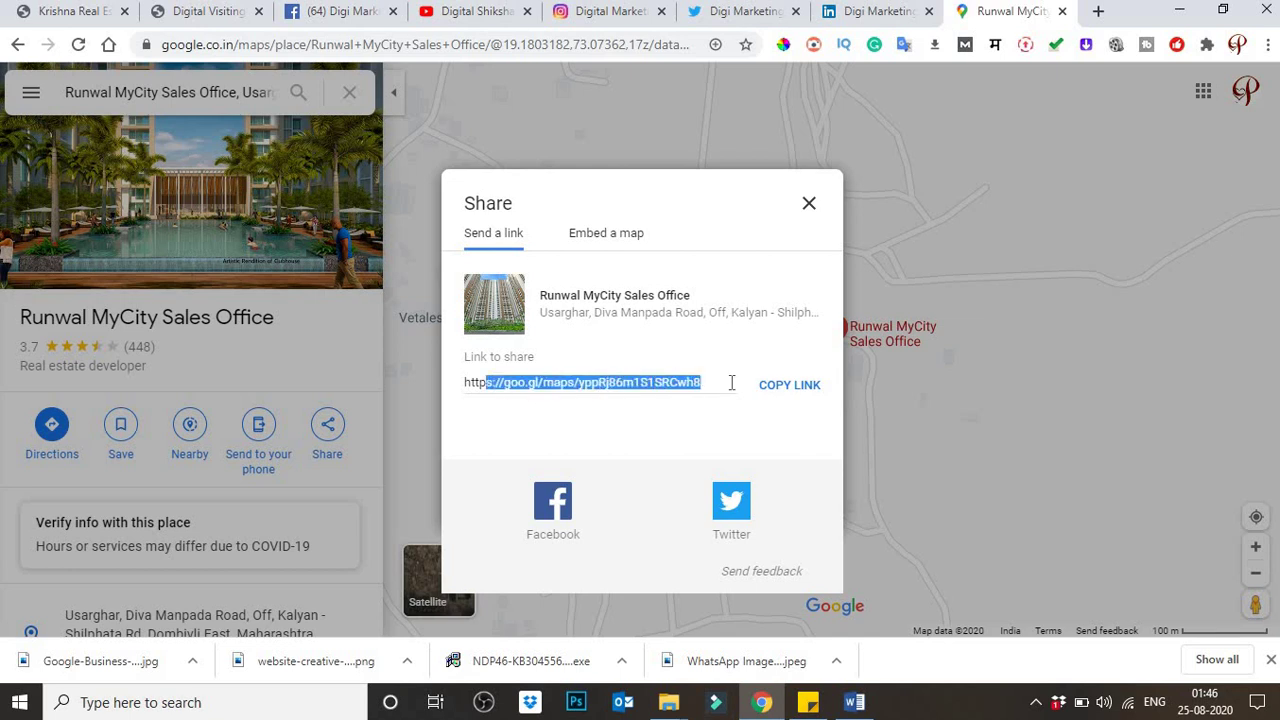
pyautogui.click(786, 390)
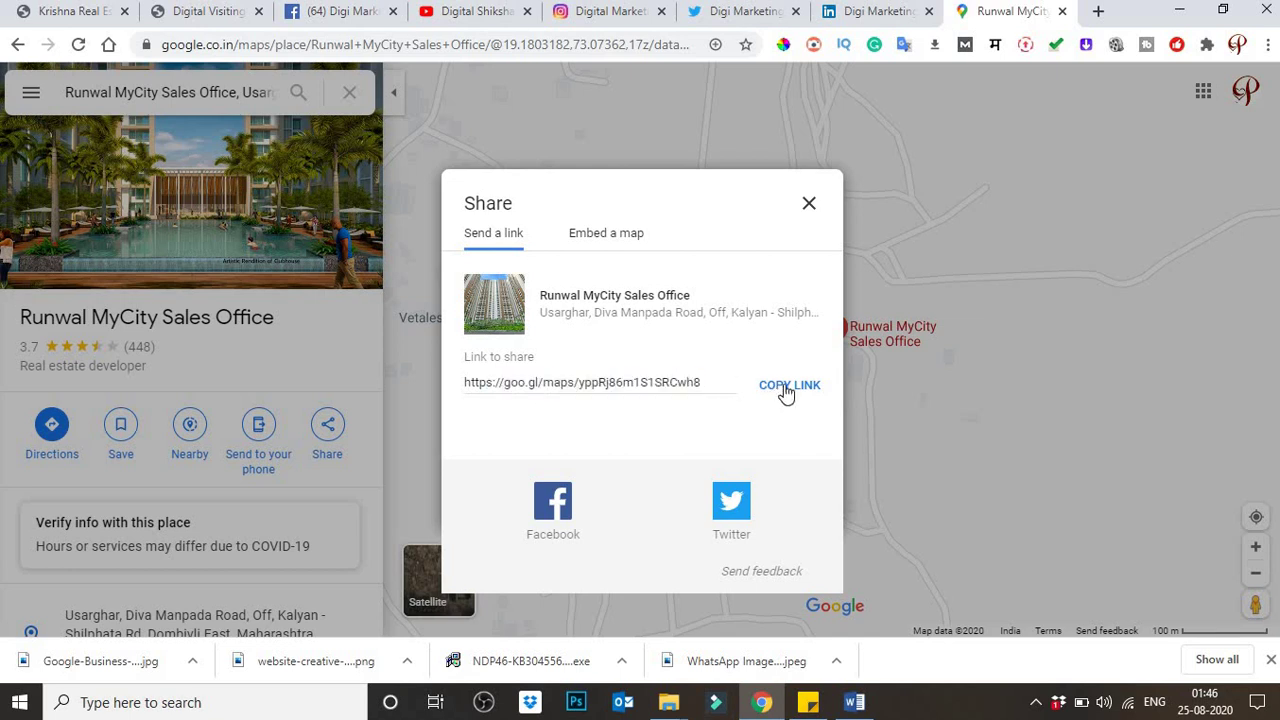
pyautogui.click(810, 208)
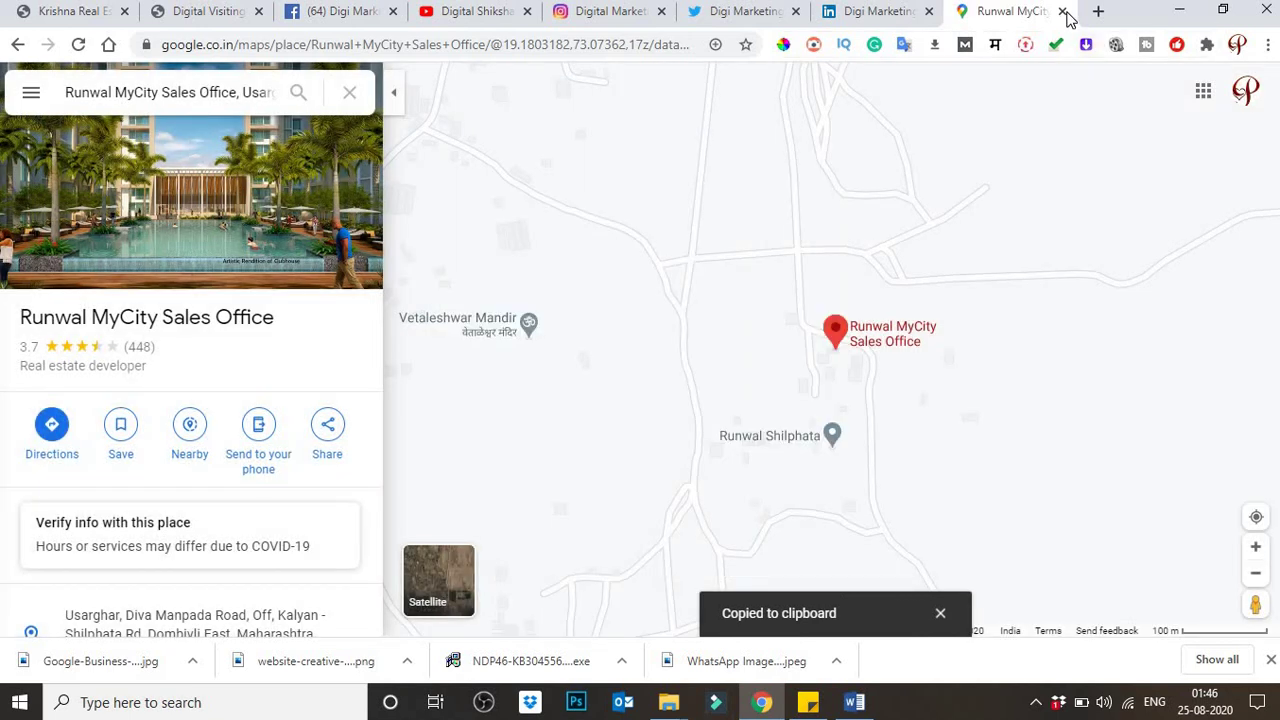
pyautogui.hotkey('ctrl', 'w')
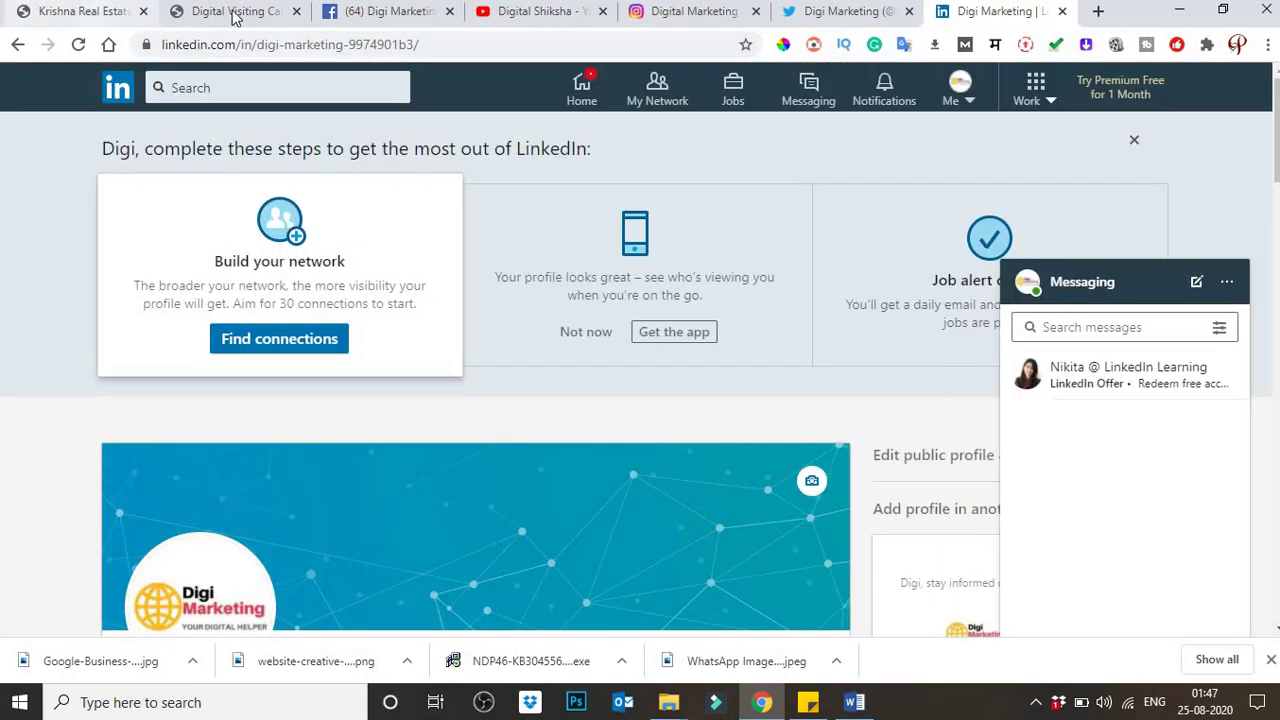
# Step: Paste the goo.gl map link into the card's Links form and save to reach Social Links
pyautogui.click(232, 11)
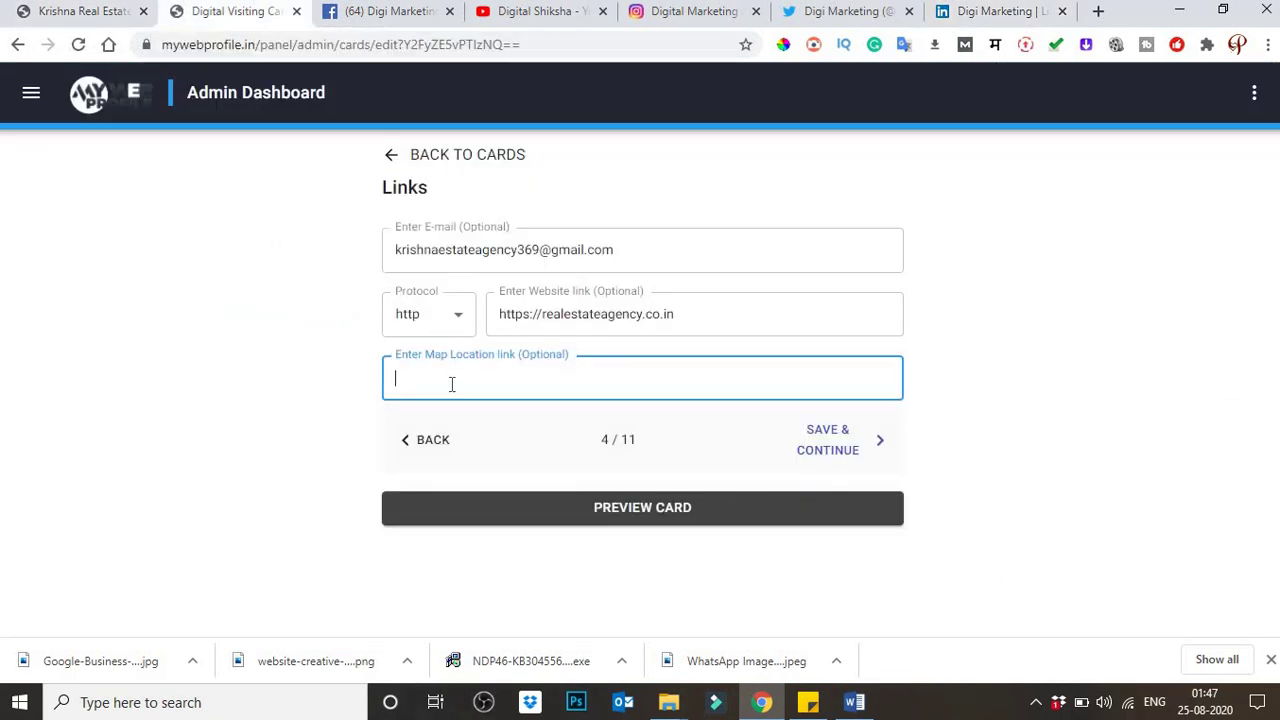
pyautogui.hotkey('ctrl', 'v')
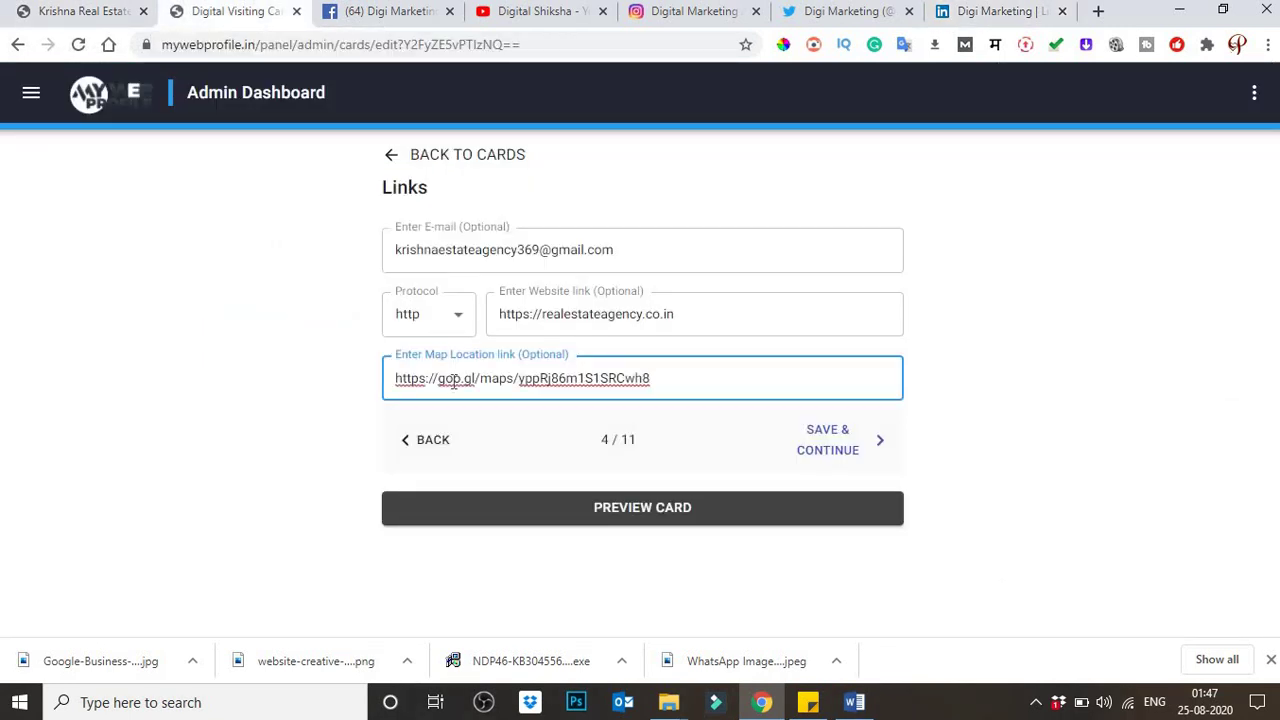
pyautogui.click(575, 507)
pyautogui.click(843, 452)
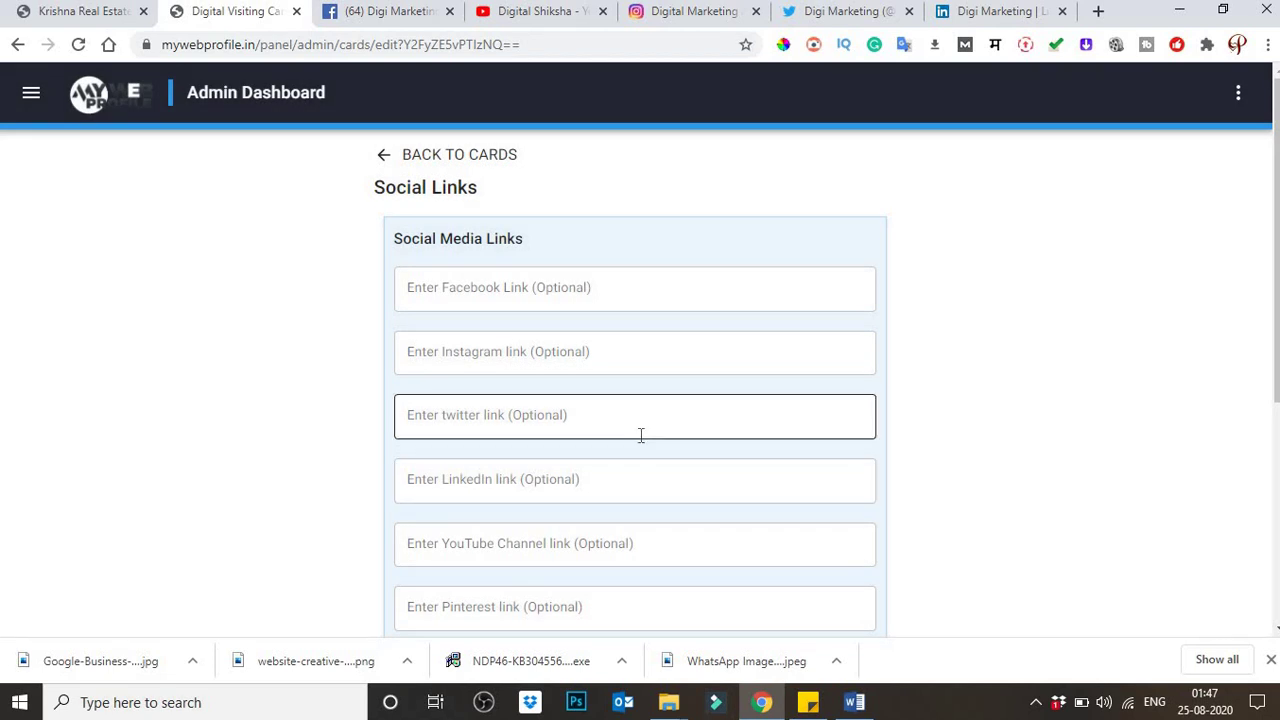
pyautogui.click(514, 293)
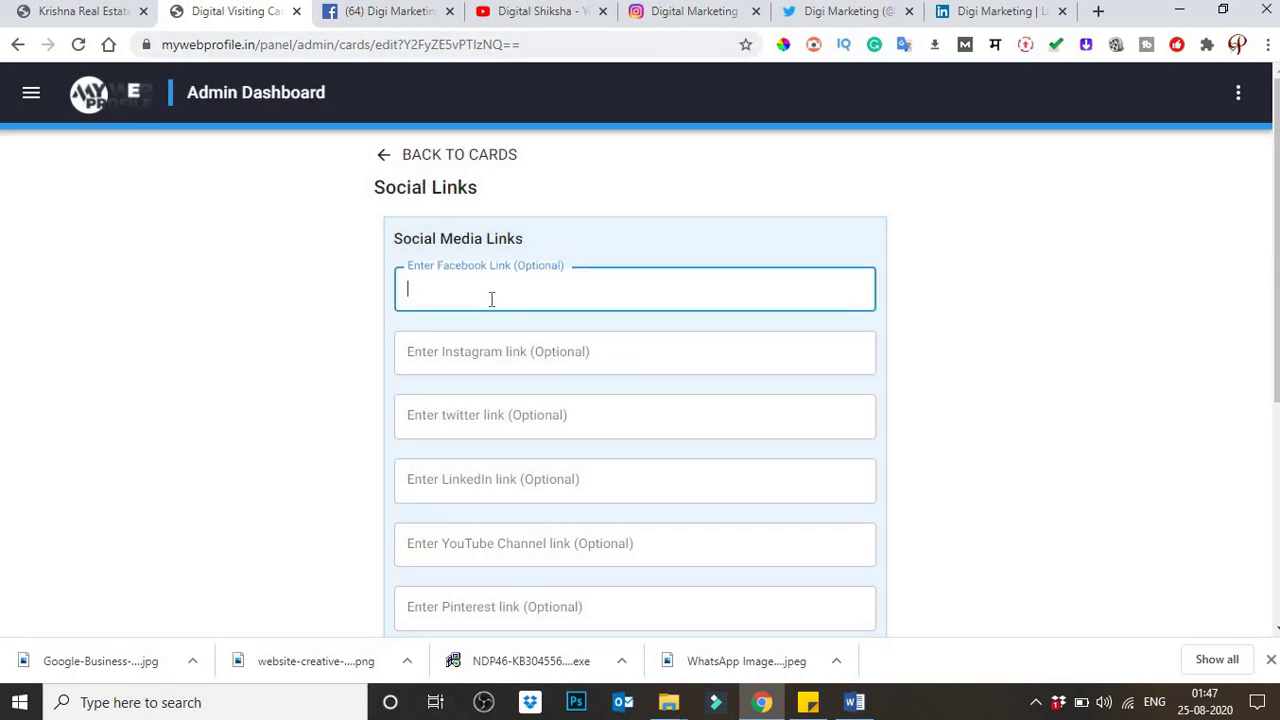
pyautogui.click(409, 14)
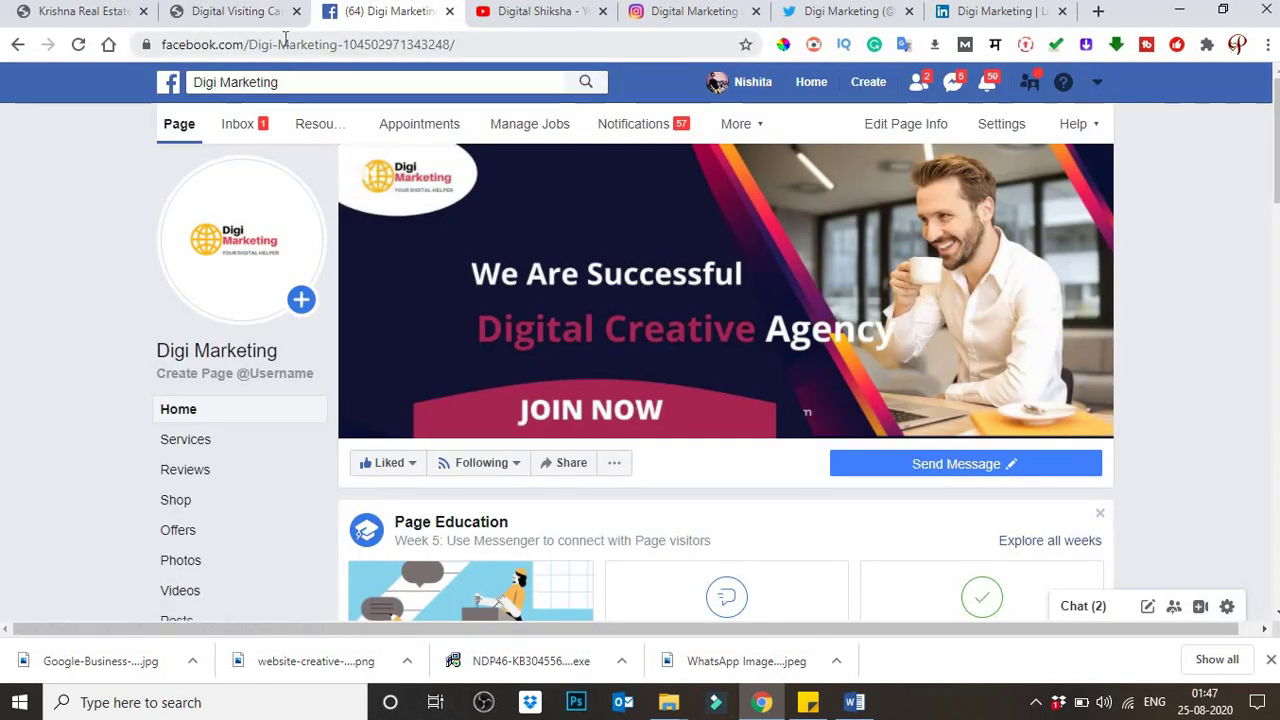
# Step: Copy the Digi Marketing Facebook and Instagram page addresses into the card's matching link fields
pyautogui.click(287, 44)
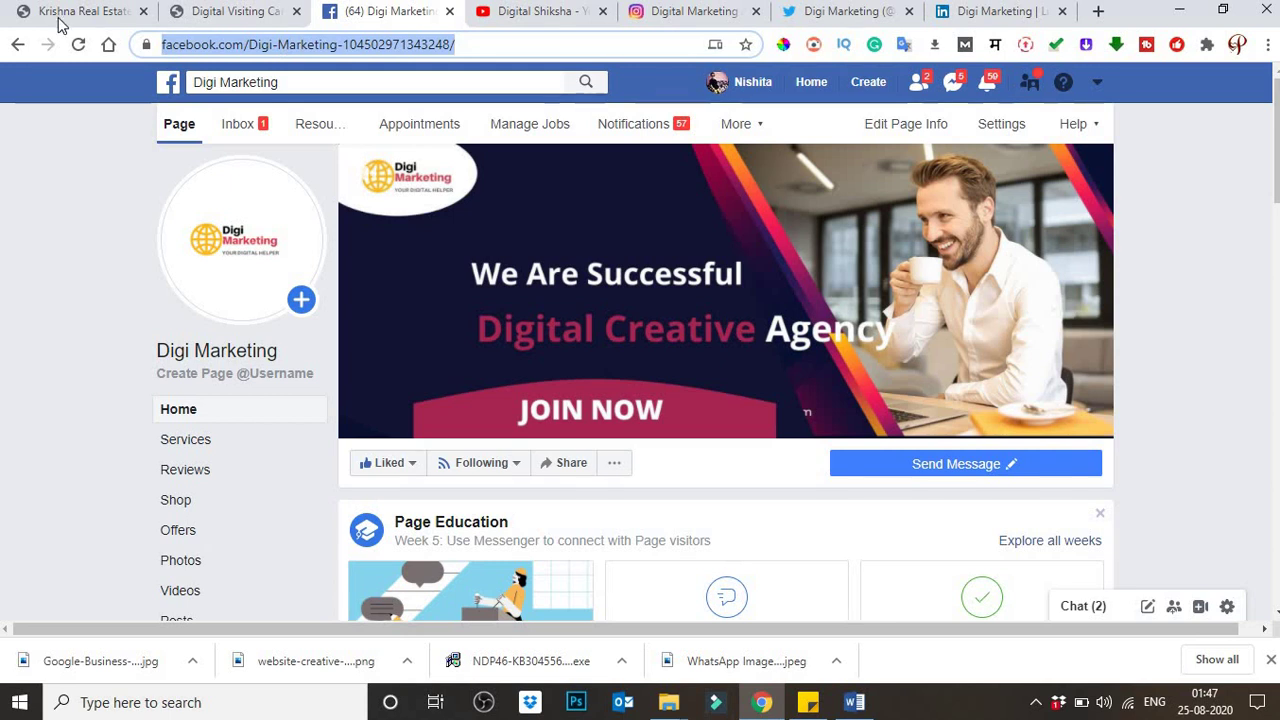
pyautogui.click(205, 14)
pyautogui.hotkey('ctrl', 'v')
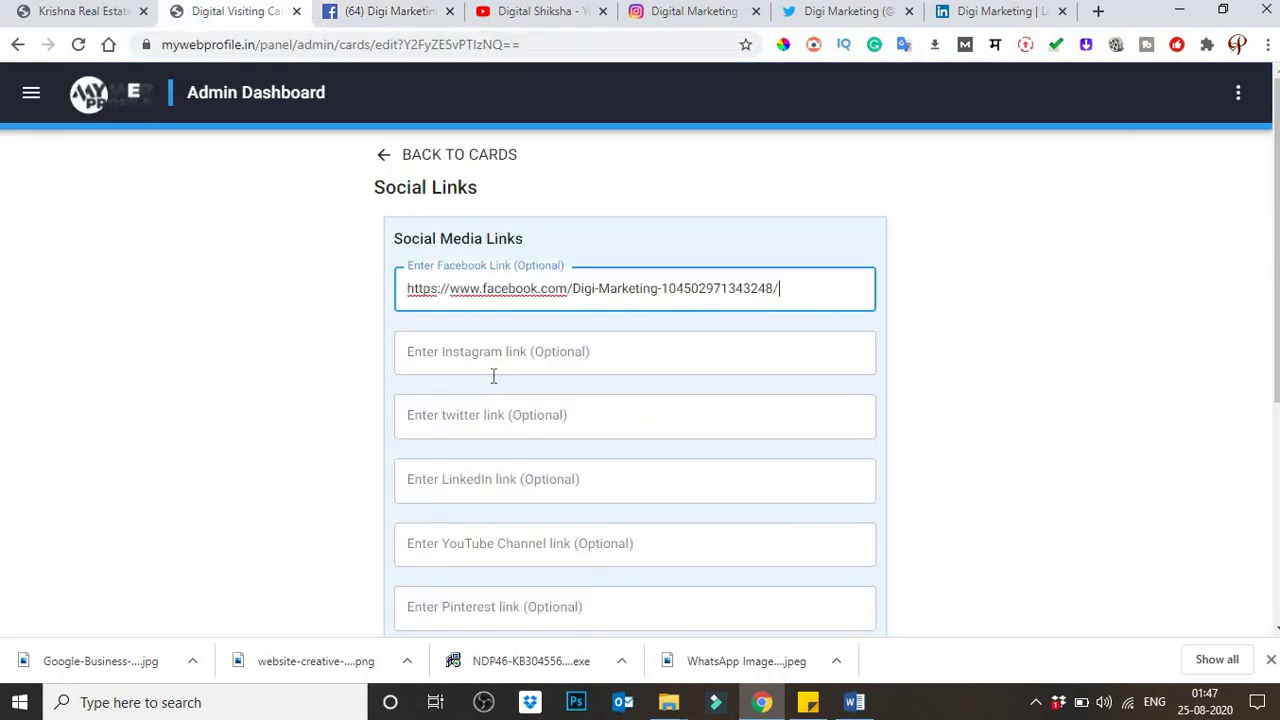
pyautogui.click(491, 362)
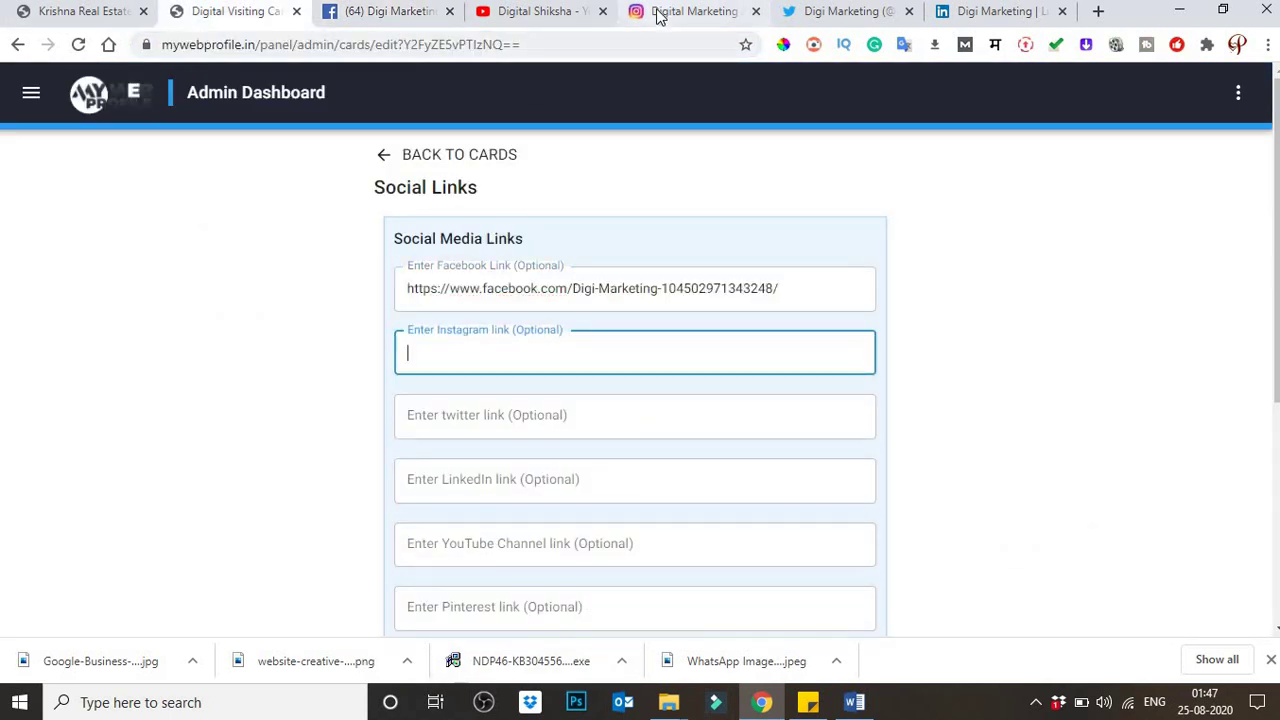
pyautogui.click(680, 12)
pyautogui.click(220, 55)
pyautogui.hotkey('ctrl', 'a')
pyautogui.hotkey('ctrl', 'c')
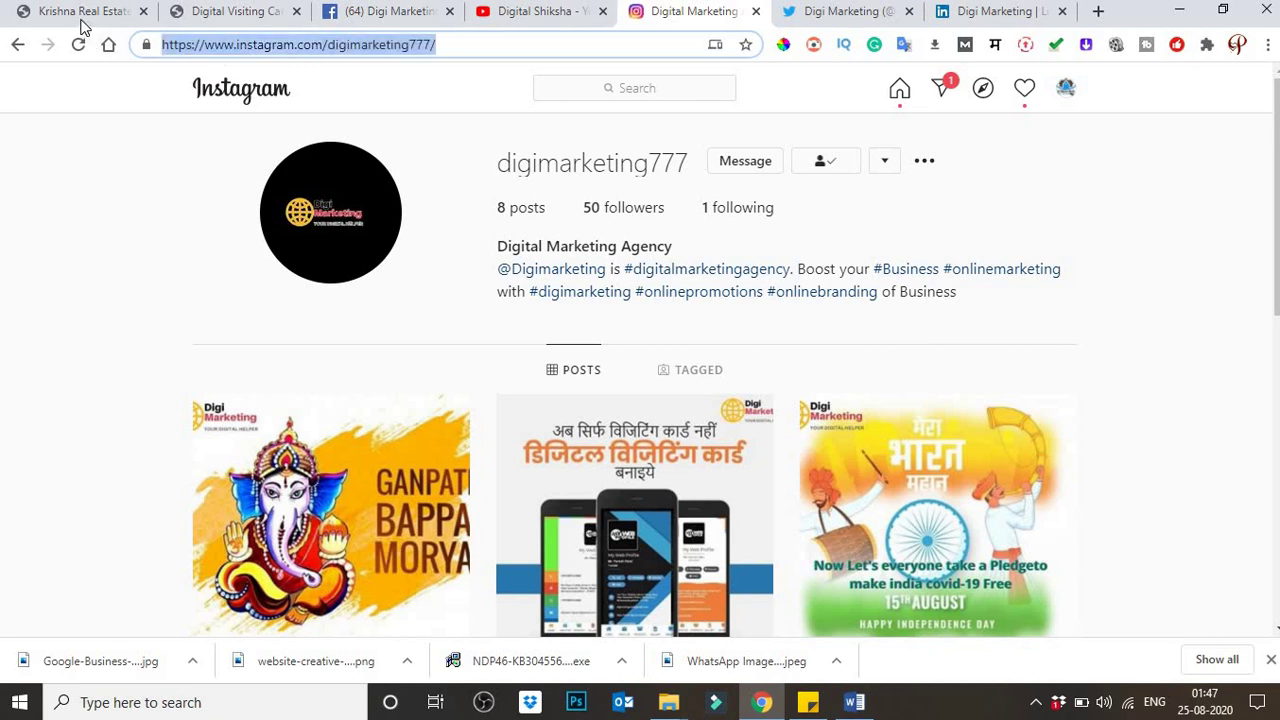
pyautogui.click(200, 12)
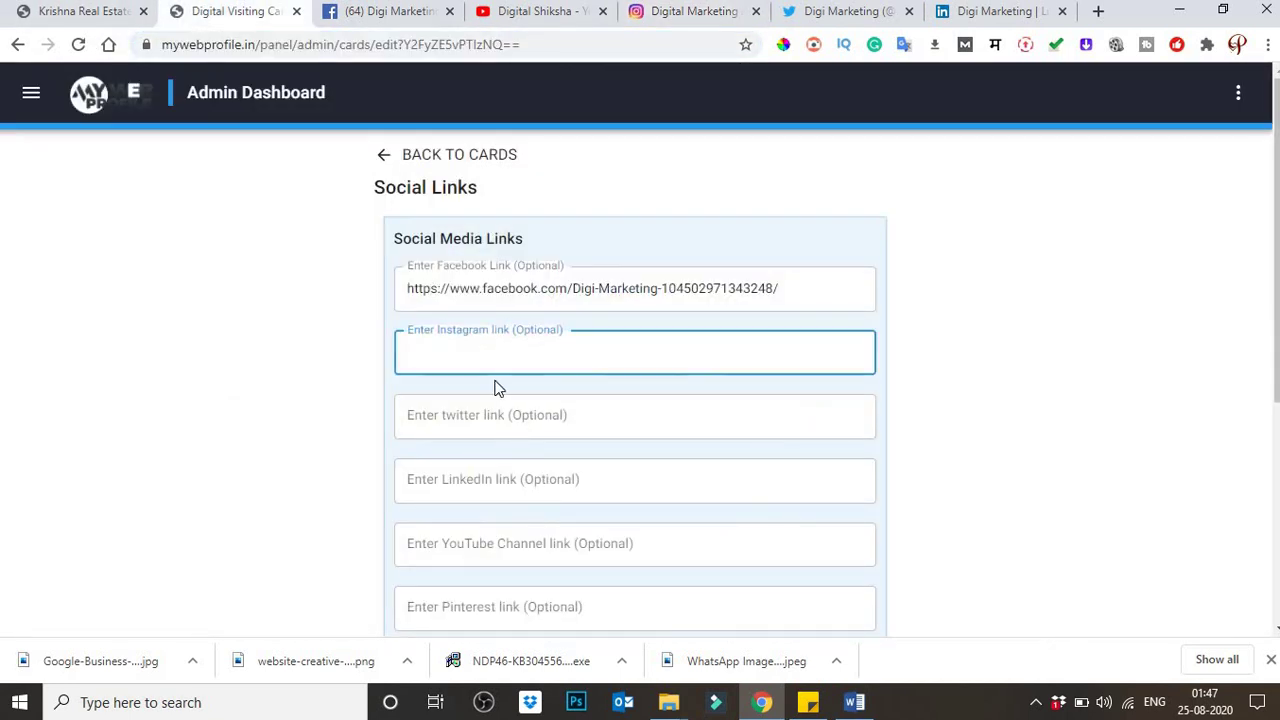
pyautogui.hotkey('ctrl', 'v')
pyautogui.click(511, 418)
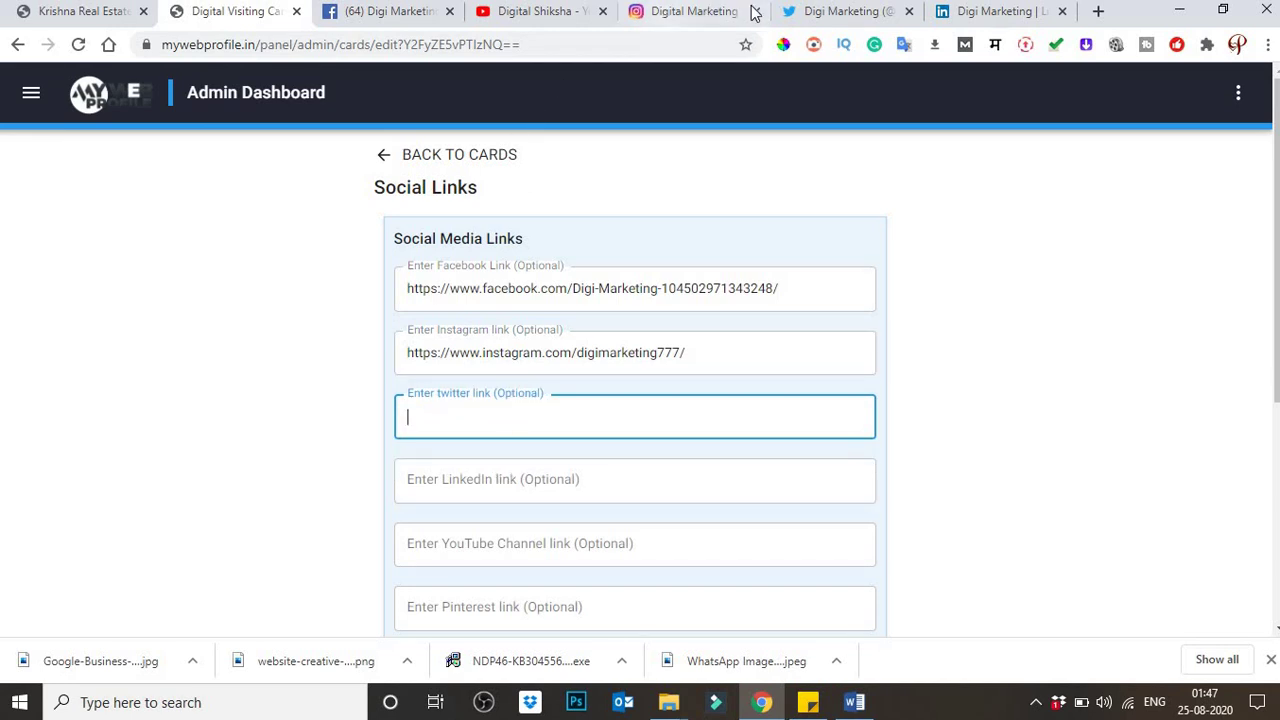
# Step: Copy the Twitter and LinkedIn profile addresses into the card's matching link fields
pyautogui.click(802, 18)
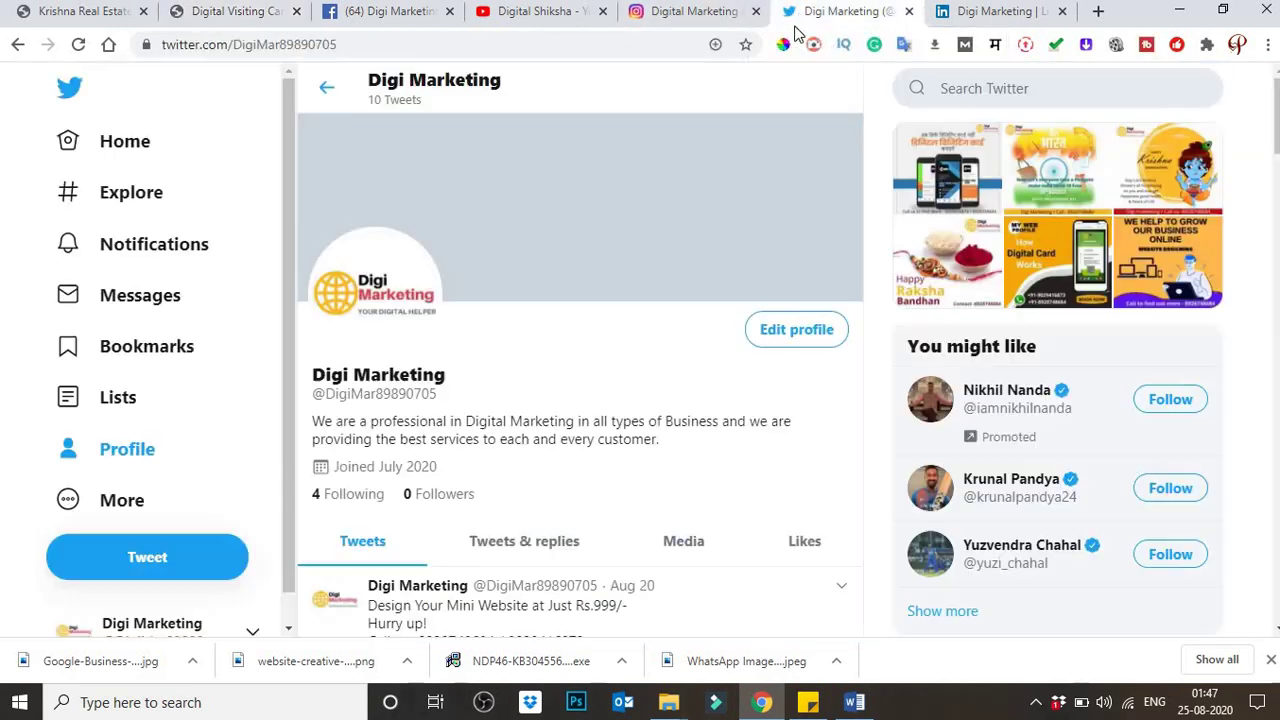
pyautogui.click(258, 44)
pyautogui.hotkey('ctrl', 'c')
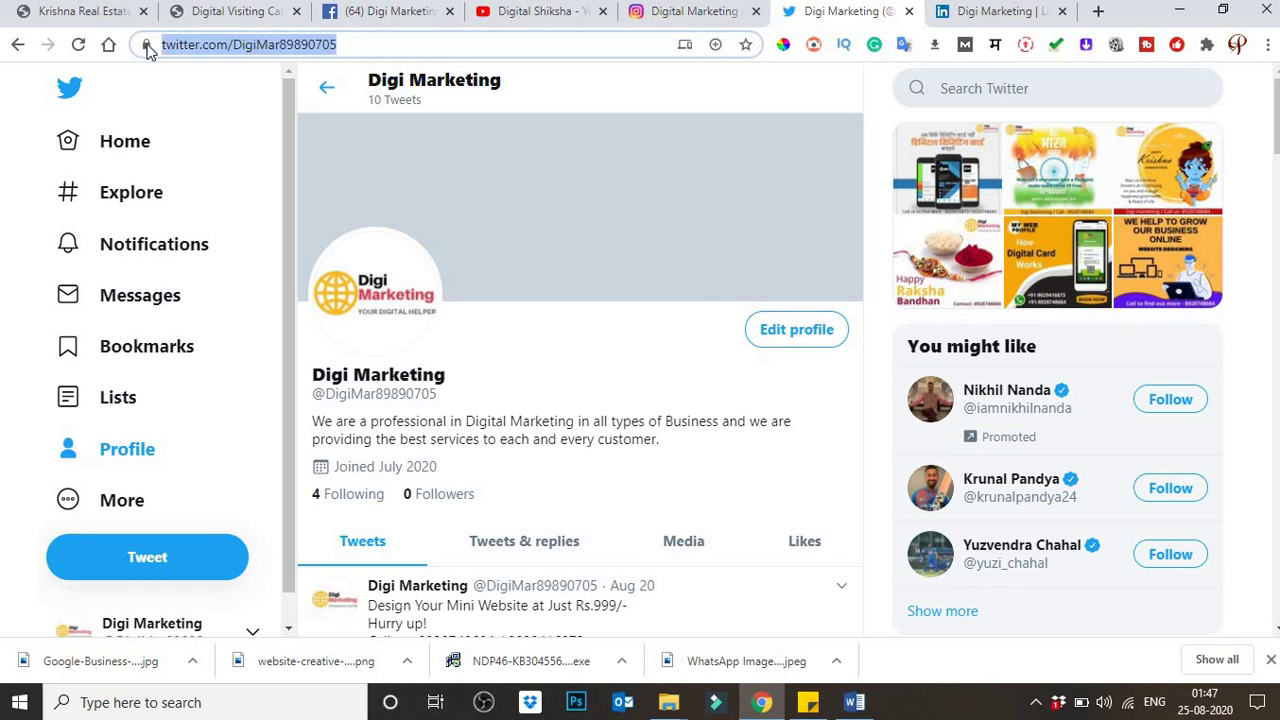
pyautogui.click(179, 18)
pyautogui.click(426, 394)
pyautogui.hotkey('ctrl', 'v')
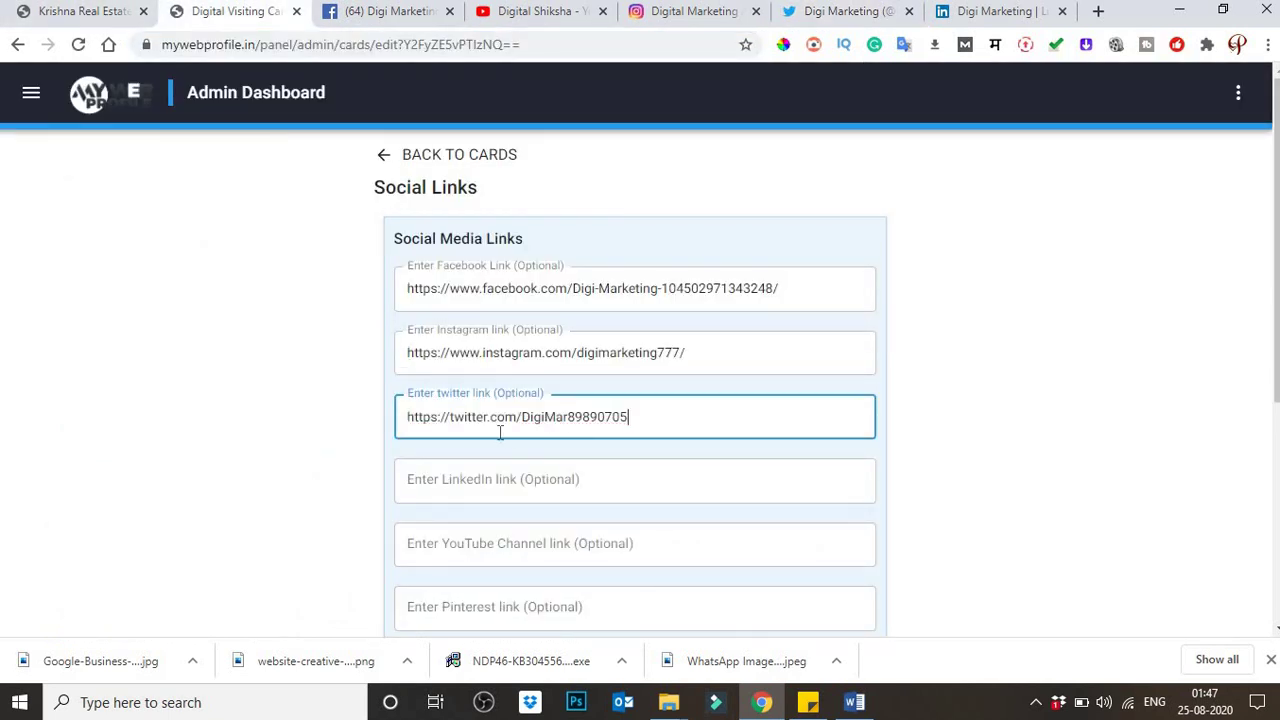
pyautogui.click(518, 490)
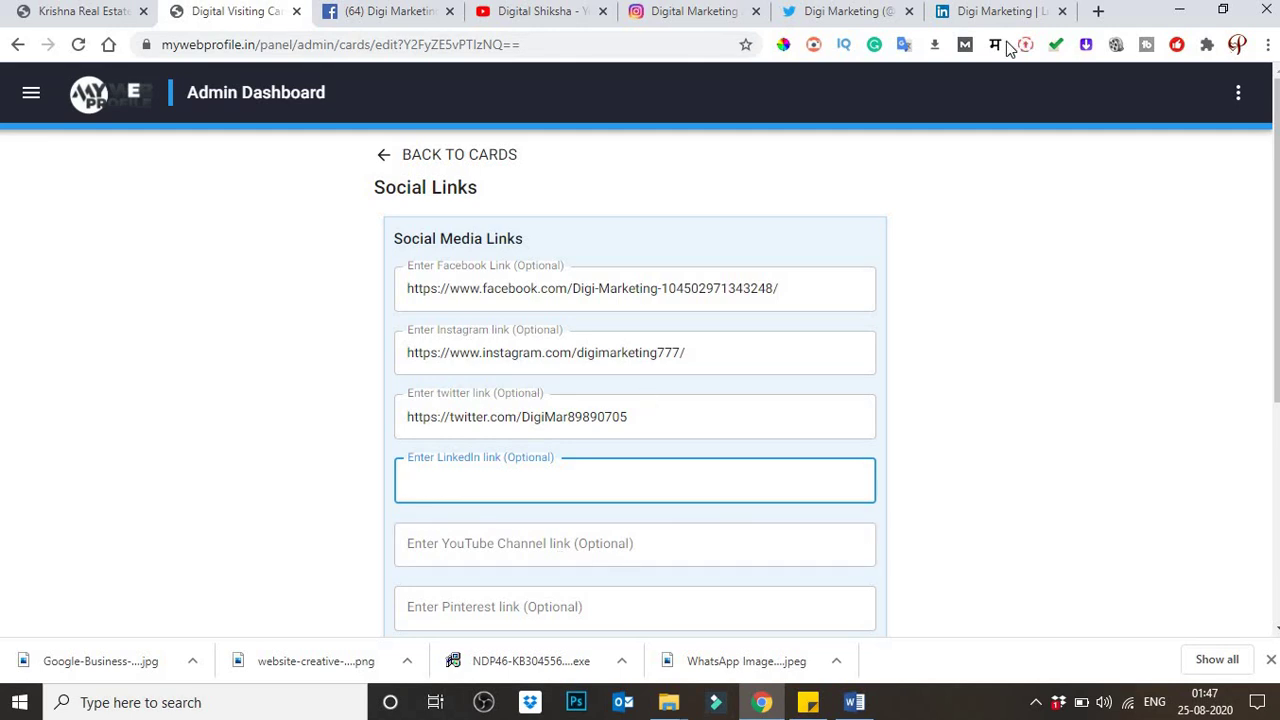
pyautogui.click(992, 14)
pyautogui.click(320, 48)
pyautogui.hotkey('ctrl', 'c')
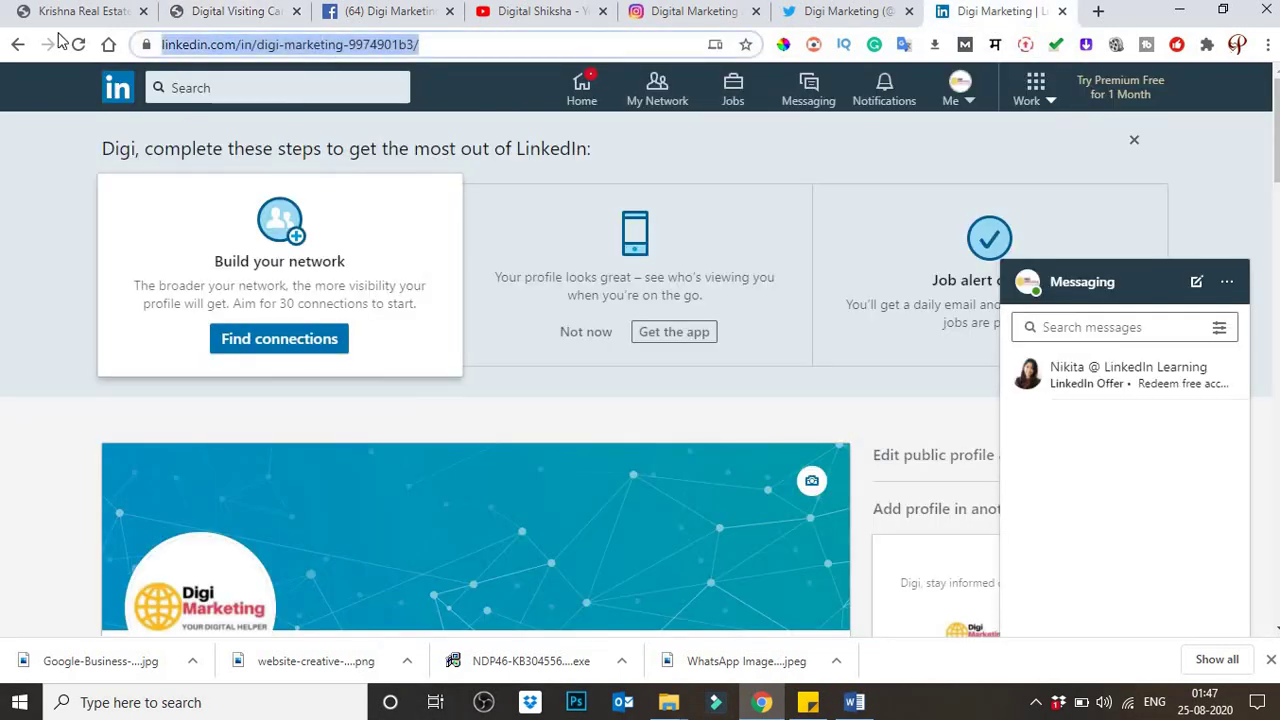
pyautogui.click(200, 11)
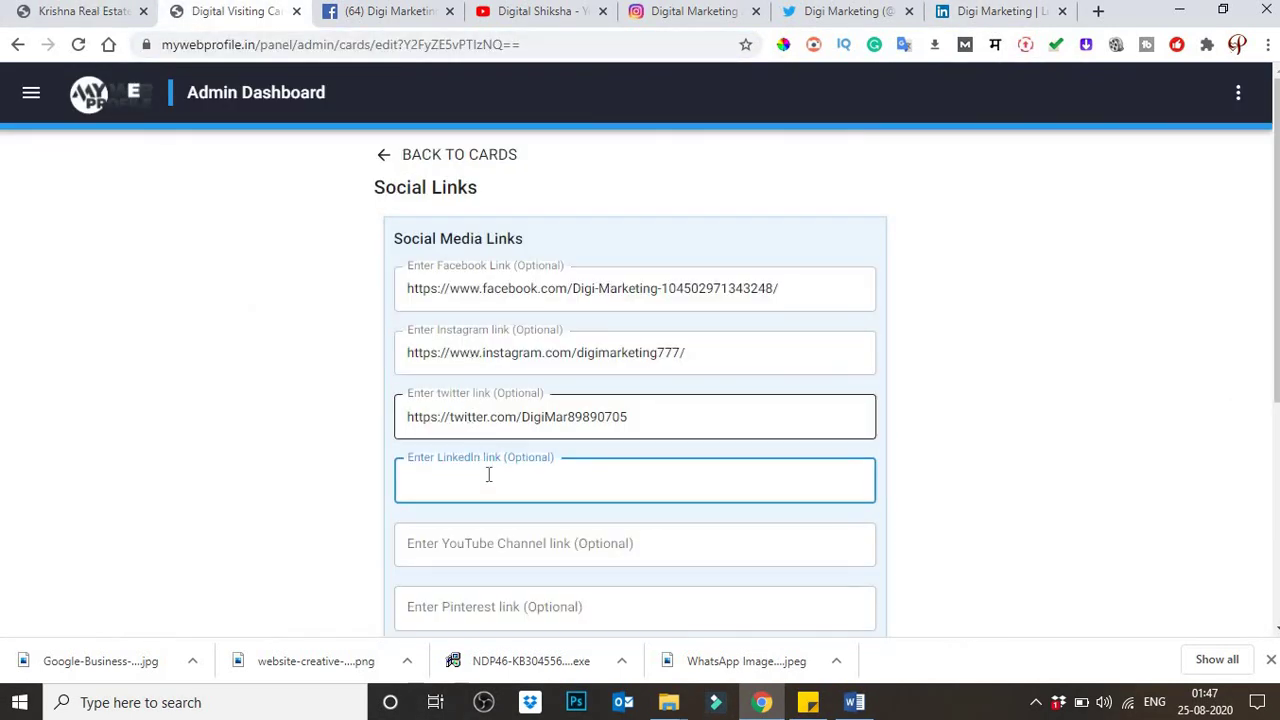
pyautogui.hotkey('ctrl', 'v')
pyautogui.scroll(-1, 537, 544)
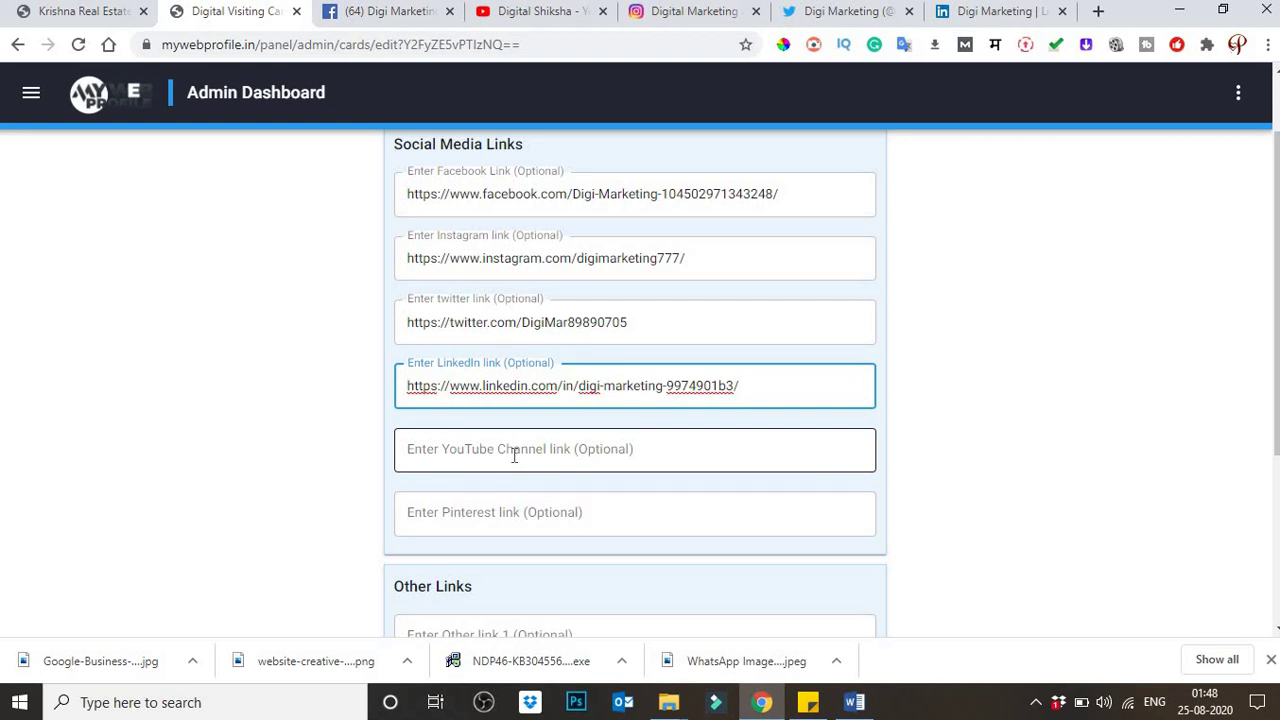
pyautogui.click(488, 458)
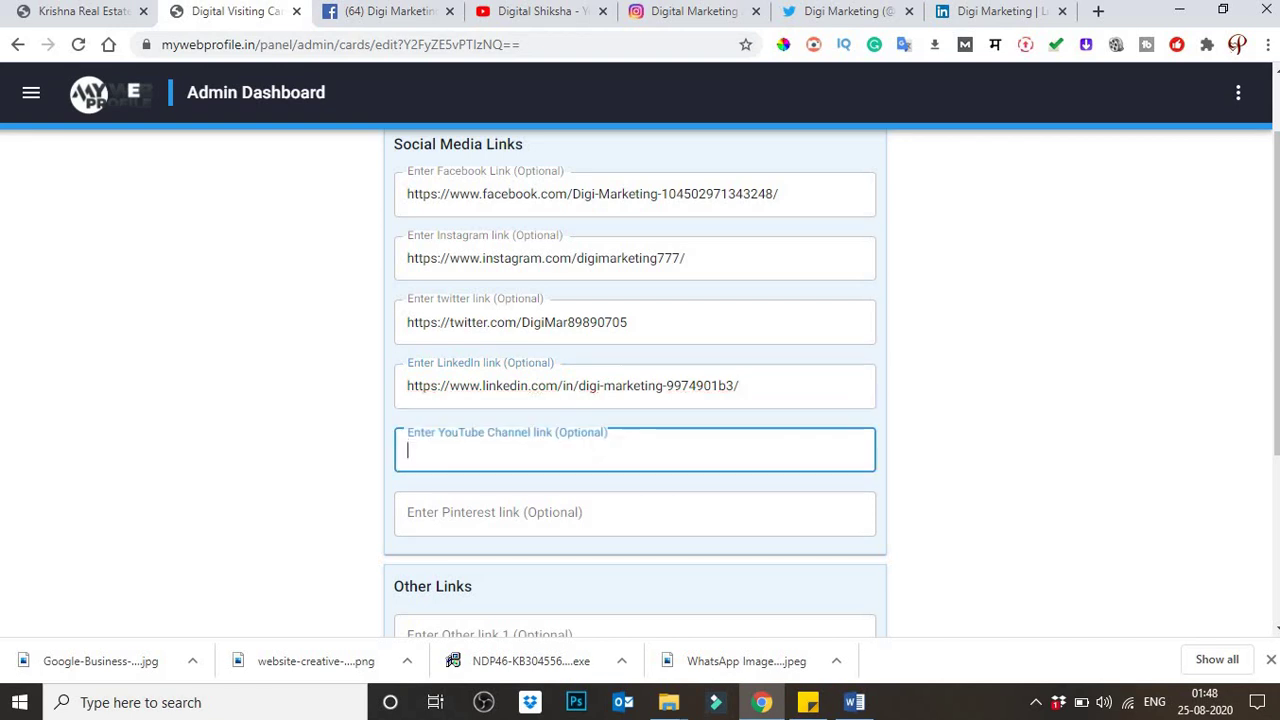
# Step: Paste the Digital Shiksha YouTube channel URL into the YouTube Channel field and save the social links
pyautogui.click(540, 12)
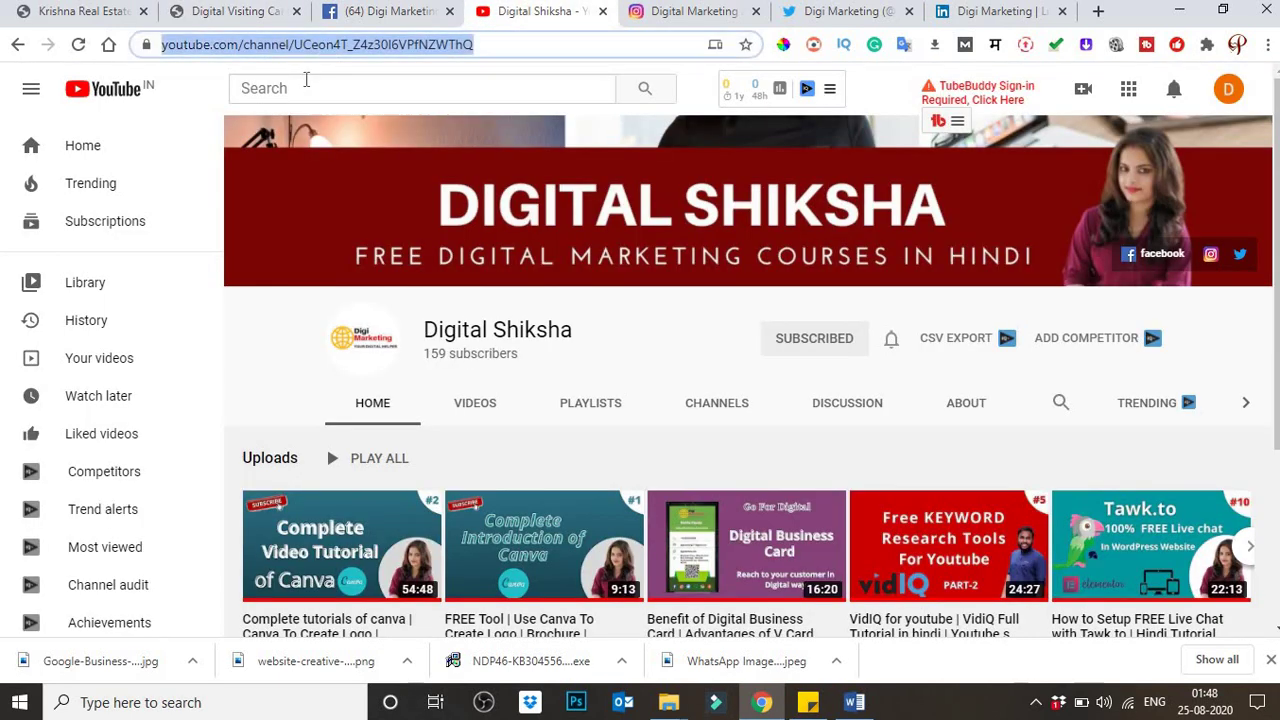
pyautogui.click(199, 12)
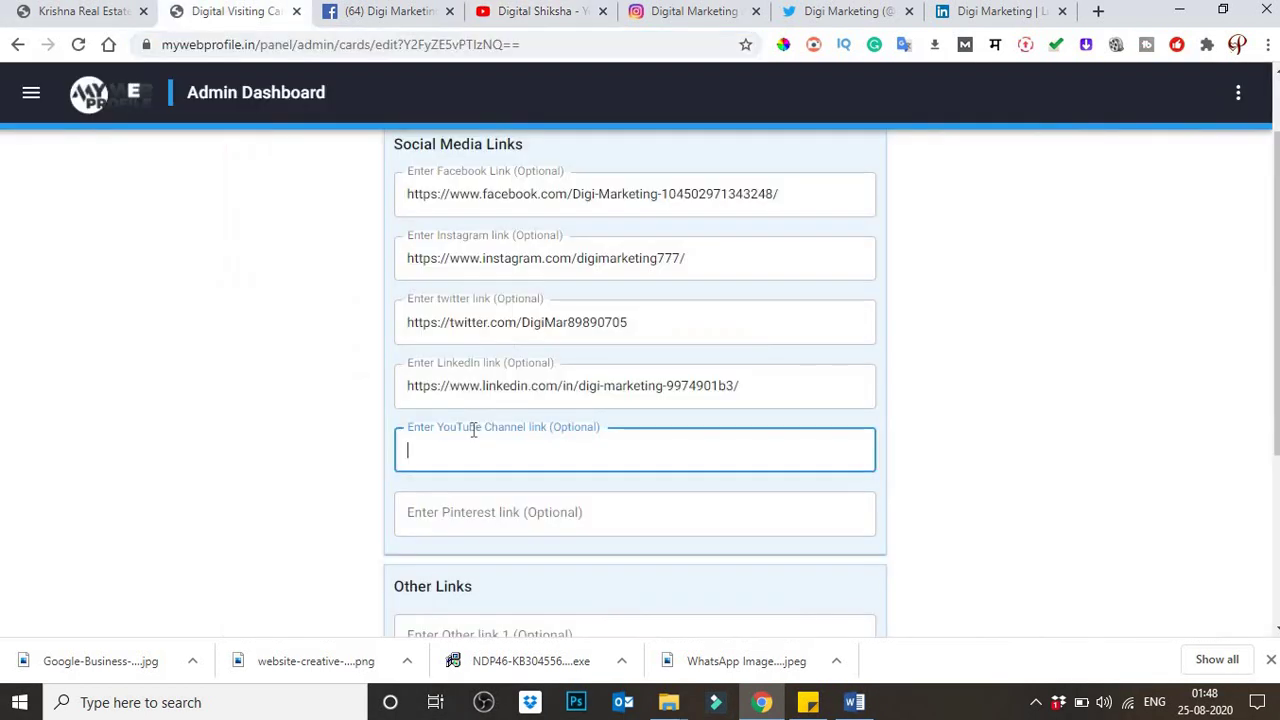
pyautogui.write('https://www.youtube.com/channel/UCeon4T_Z4z30I6VPfNZWThQ')
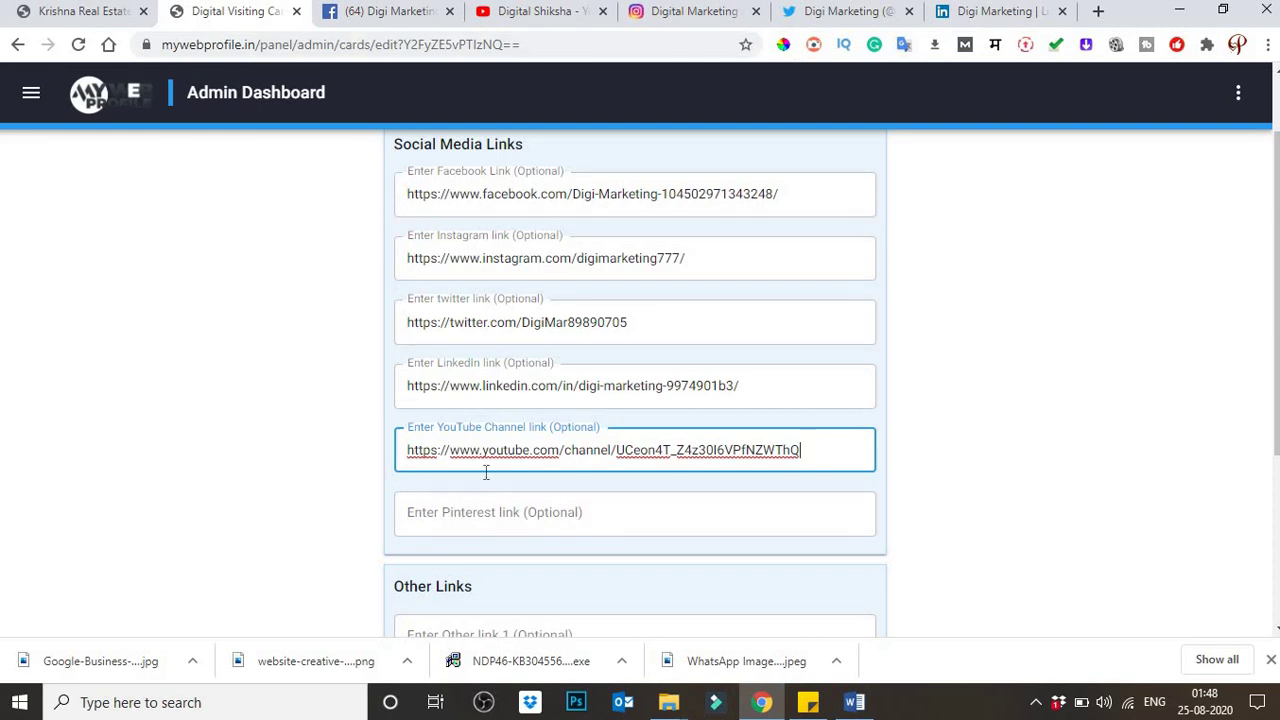
pyautogui.click(228, 447)
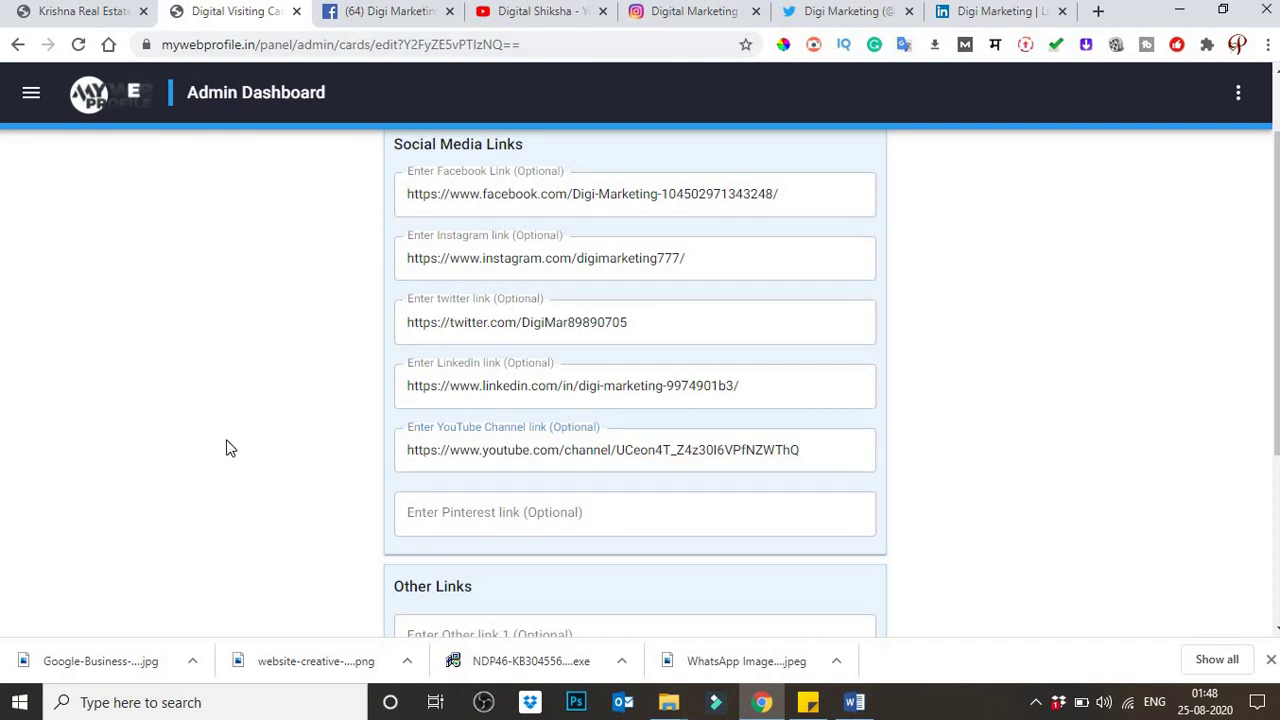
pyautogui.scroll(-3, 228, 447)
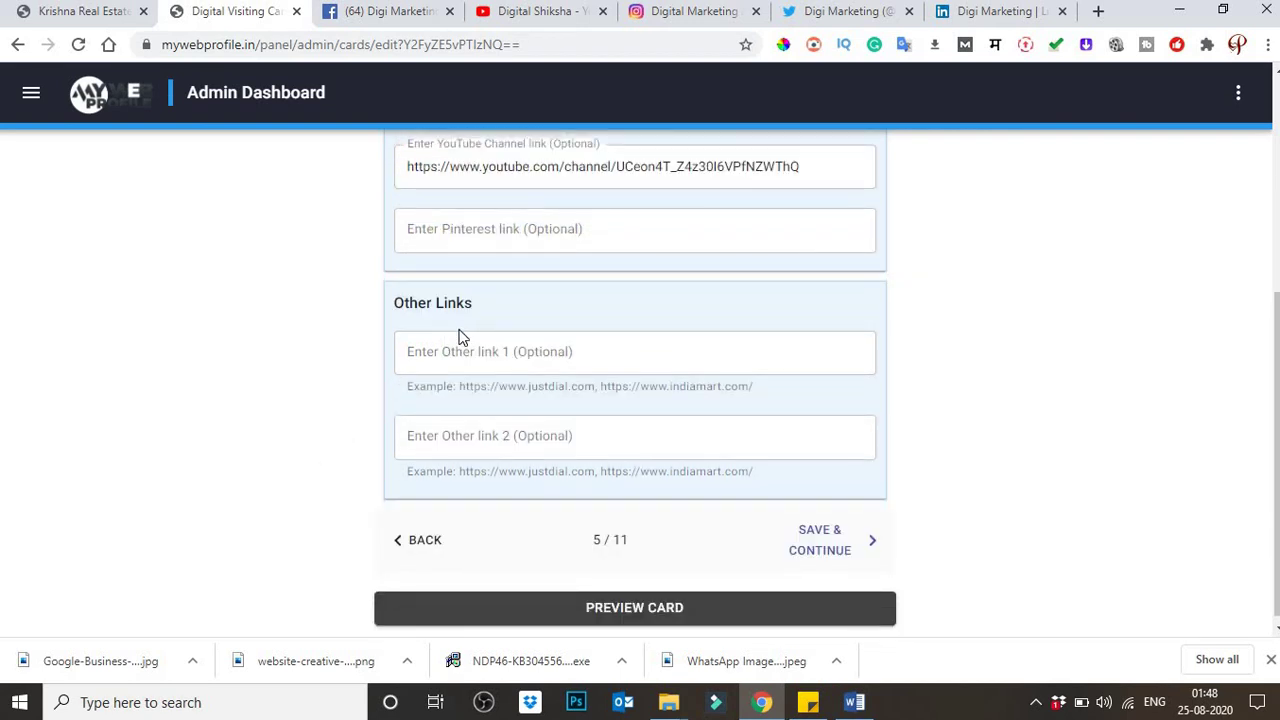
pyautogui.click(502, 341)
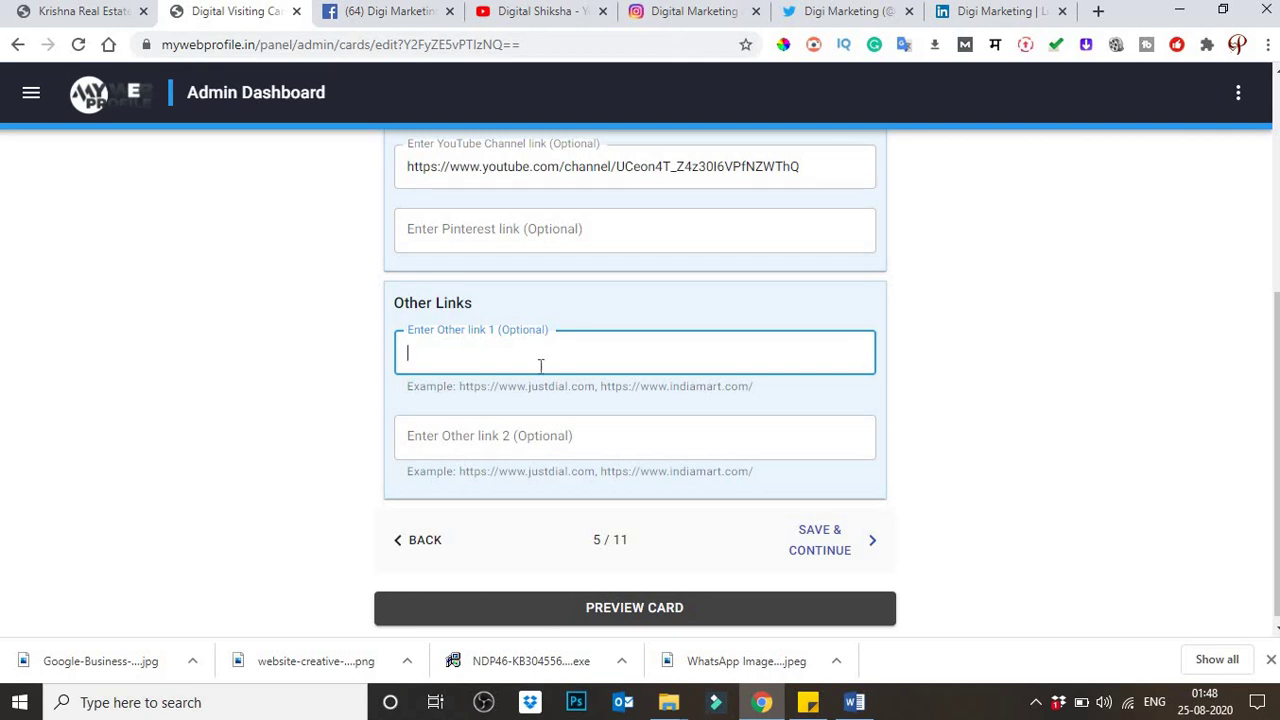
pyautogui.scroll(-1, 532, 386)
pyautogui.scroll(4, 514, 409)
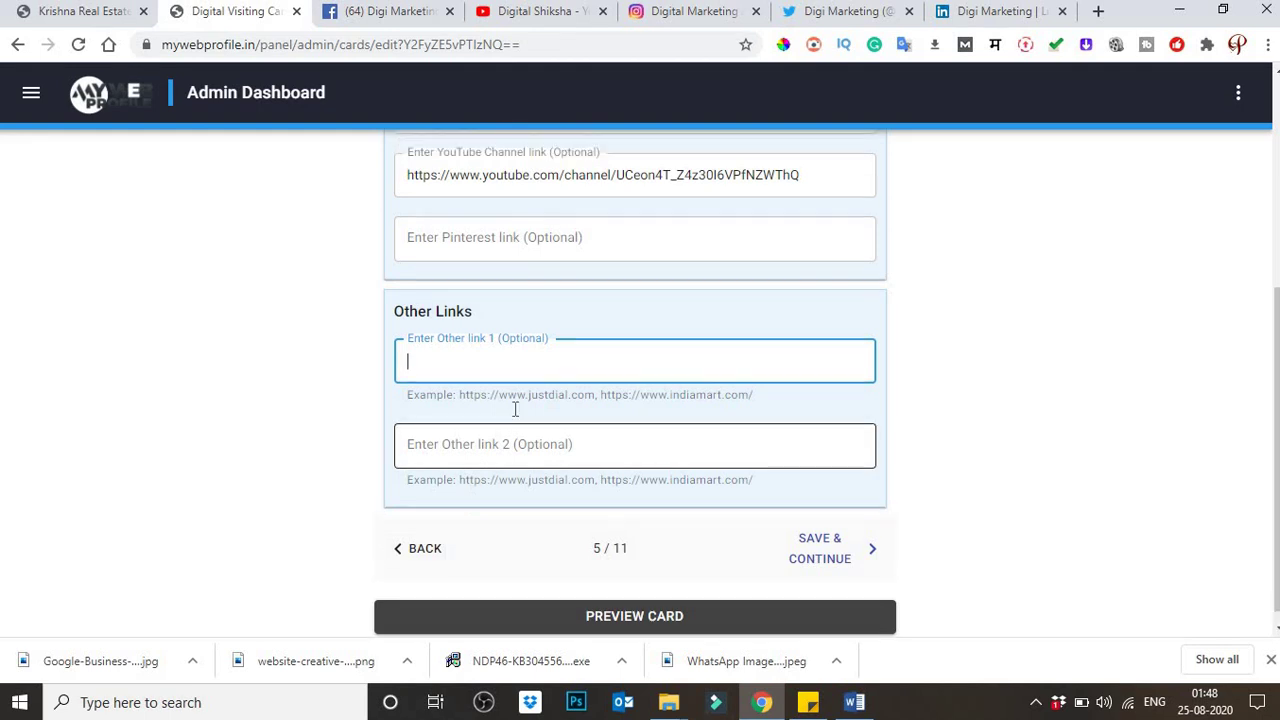
pyautogui.scroll(-4, 608, 300)
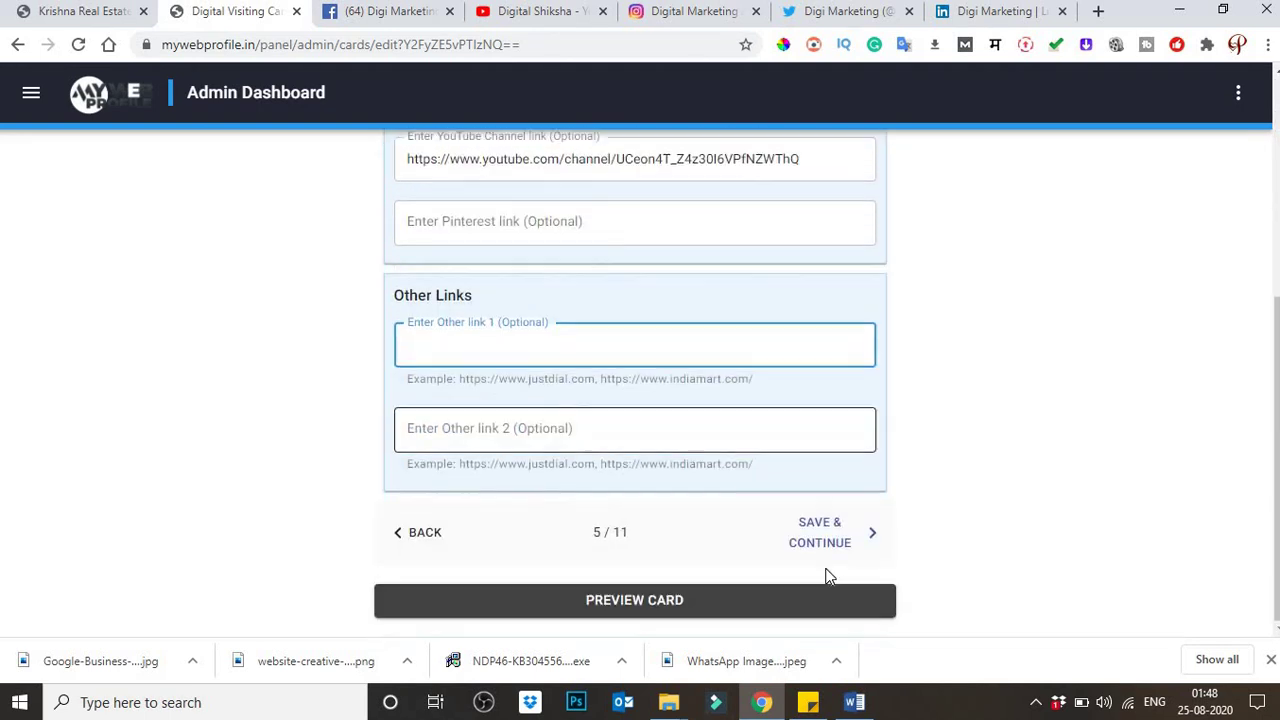
pyautogui.click(833, 543)
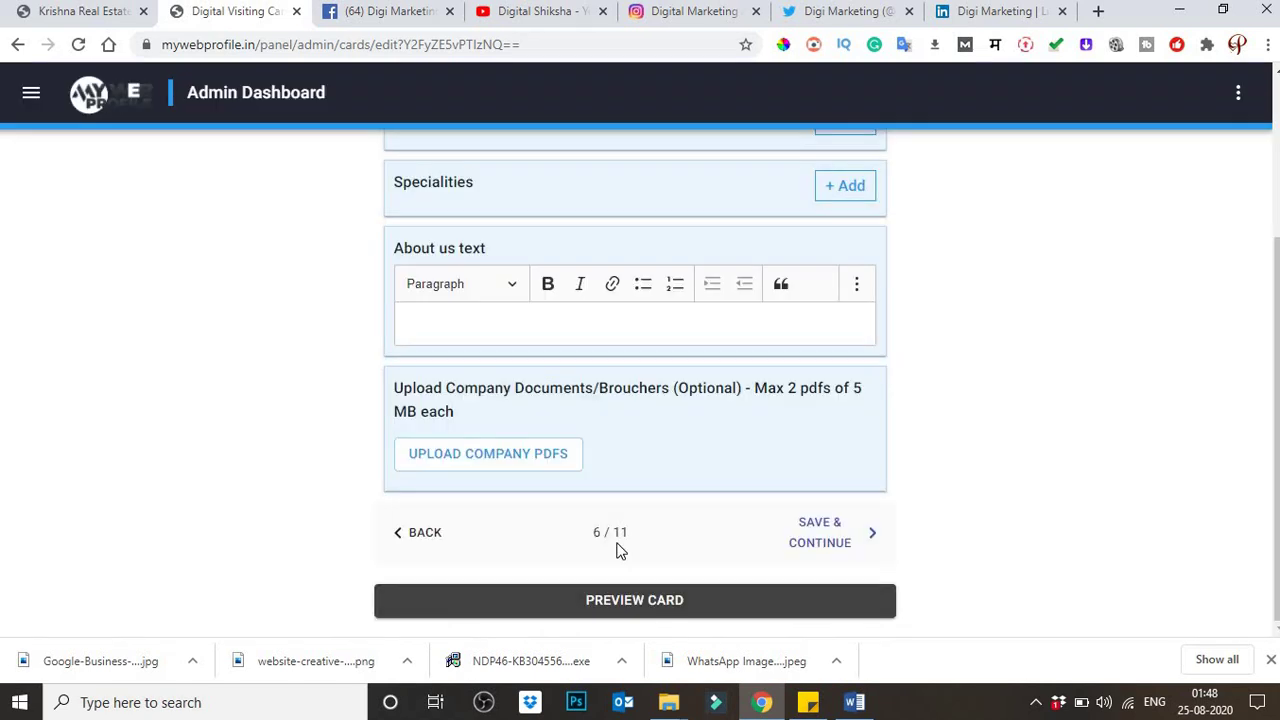
pyautogui.scroll(3, 530, 552)
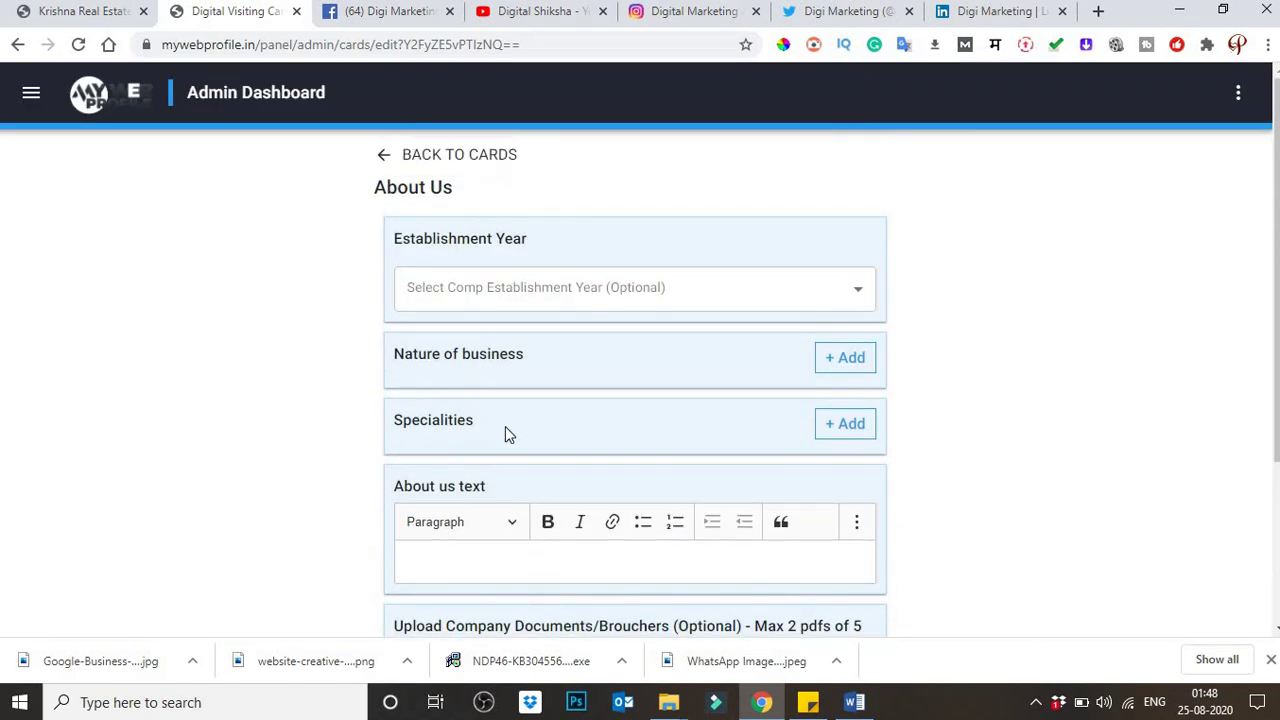
pyautogui.click(603, 291)
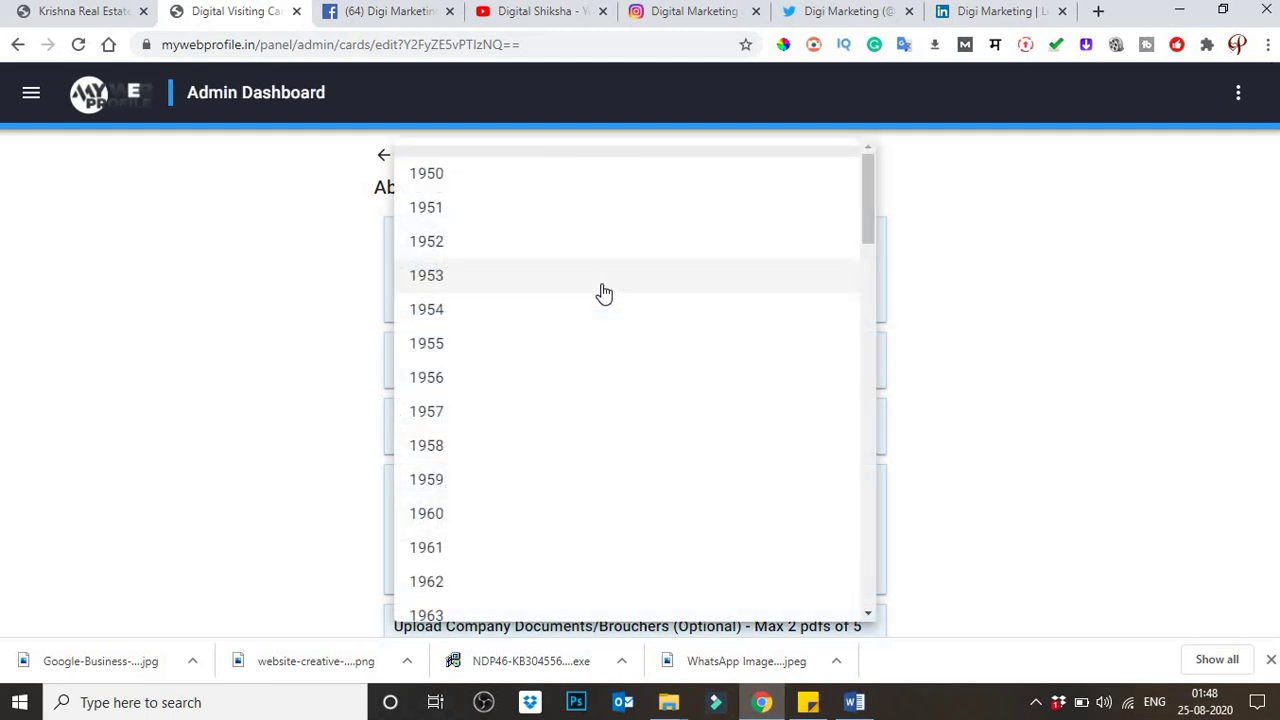
pyautogui.scroll(-11, 604, 292)
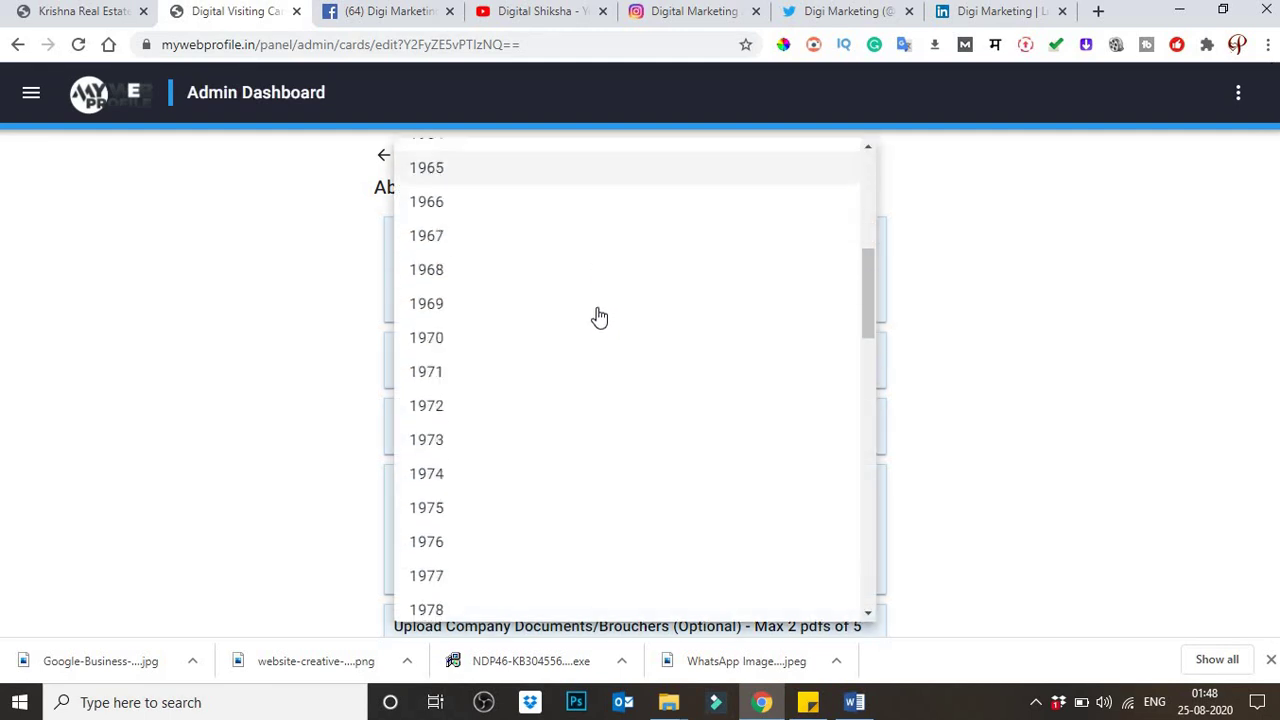
pyautogui.scroll(-7, 597, 318)
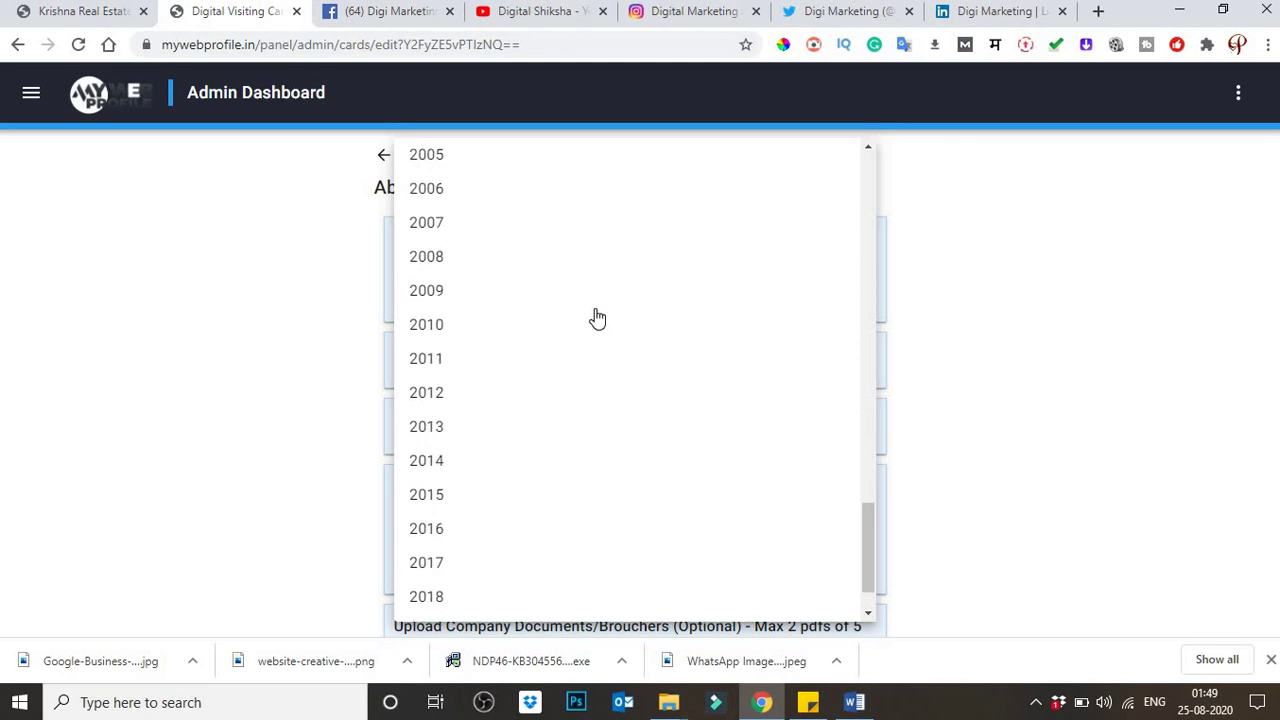
pyautogui.scroll(2, 594, 317)
pyautogui.click(437, 175)
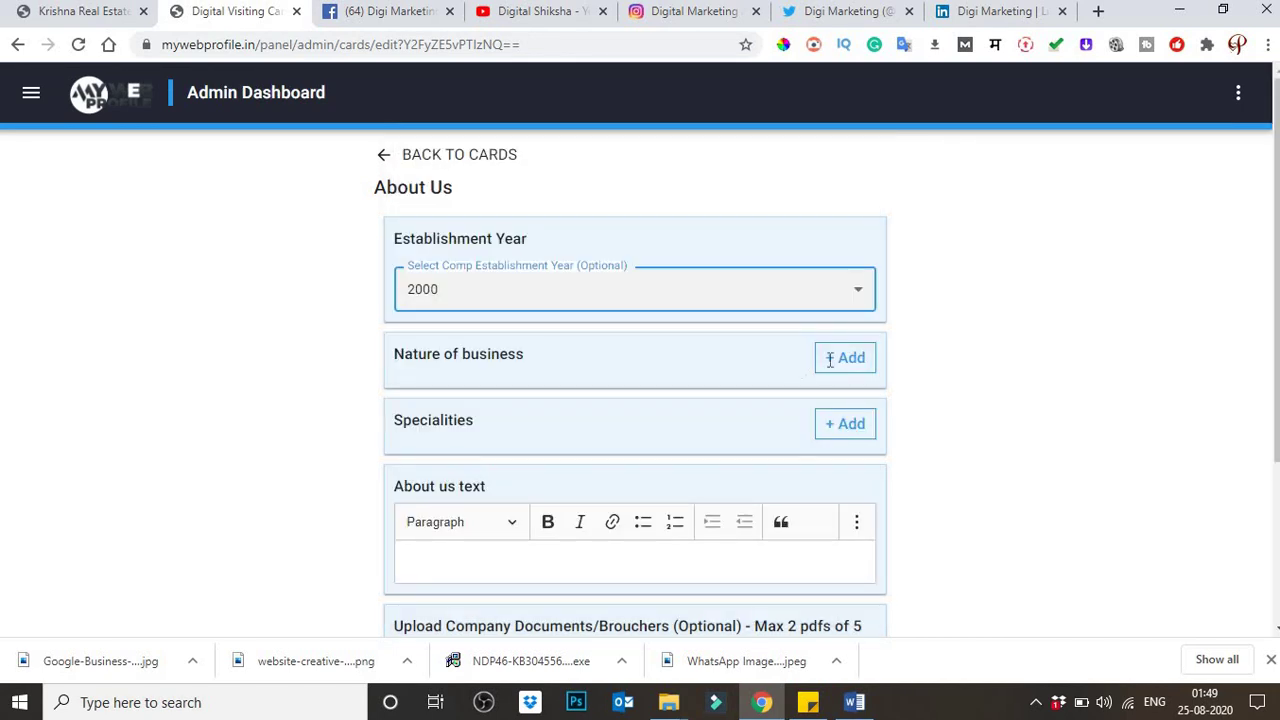
pyautogui.moveTo(838, 358); pyautogui.dragTo(518, 355)
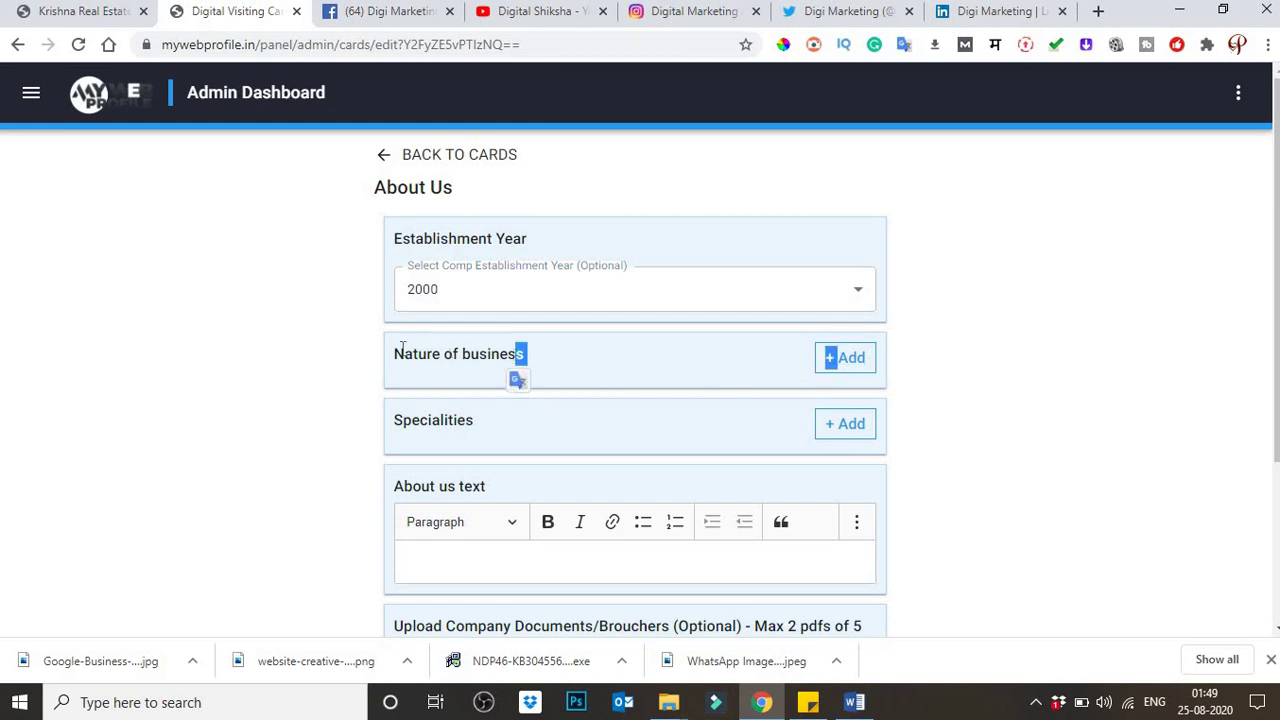
pyautogui.moveTo(392, 361); pyautogui.dragTo(510, 354)
pyautogui.click(348, 354)
pyautogui.moveTo(393, 361); pyautogui.dragTo(394, 356)
pyautogui.click(595, 348)
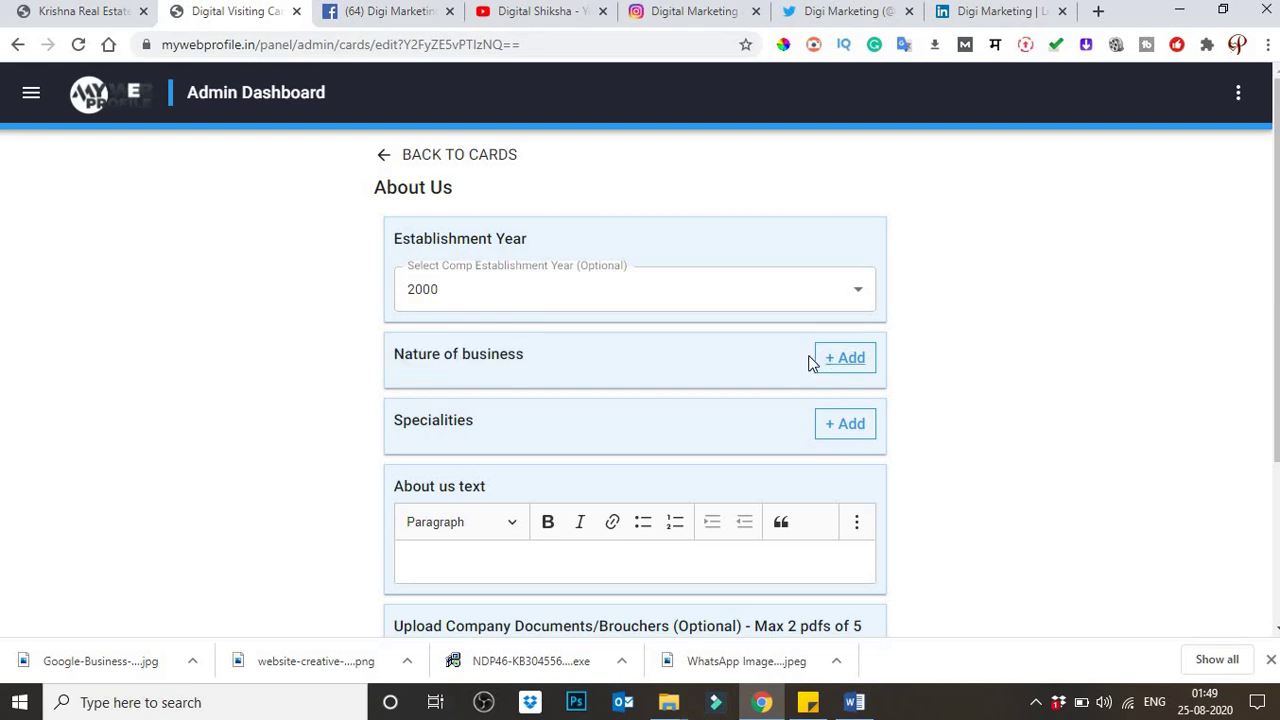
# Step: Tick Consultancy Services in the Nature of business list
pyautogui.click(845, 358)
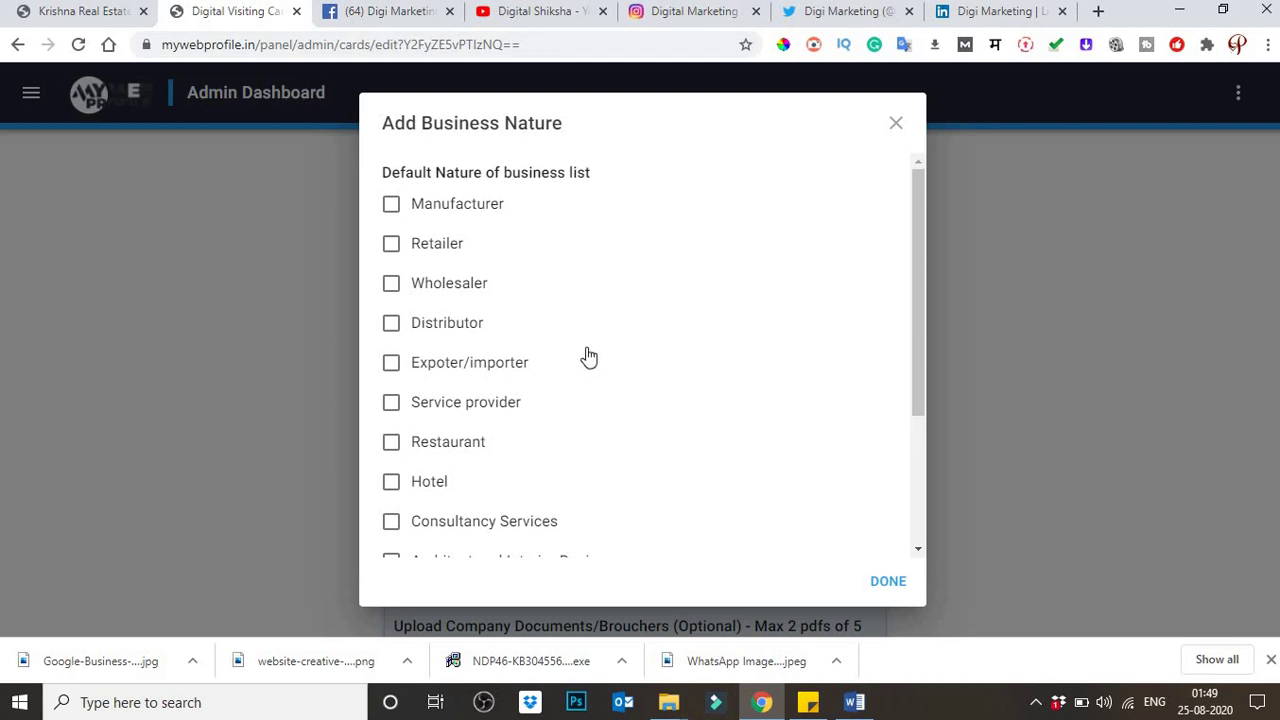
pyautogui.scroll(-3, 586, 360)
pyautogui.scroll(3, 583, 367)
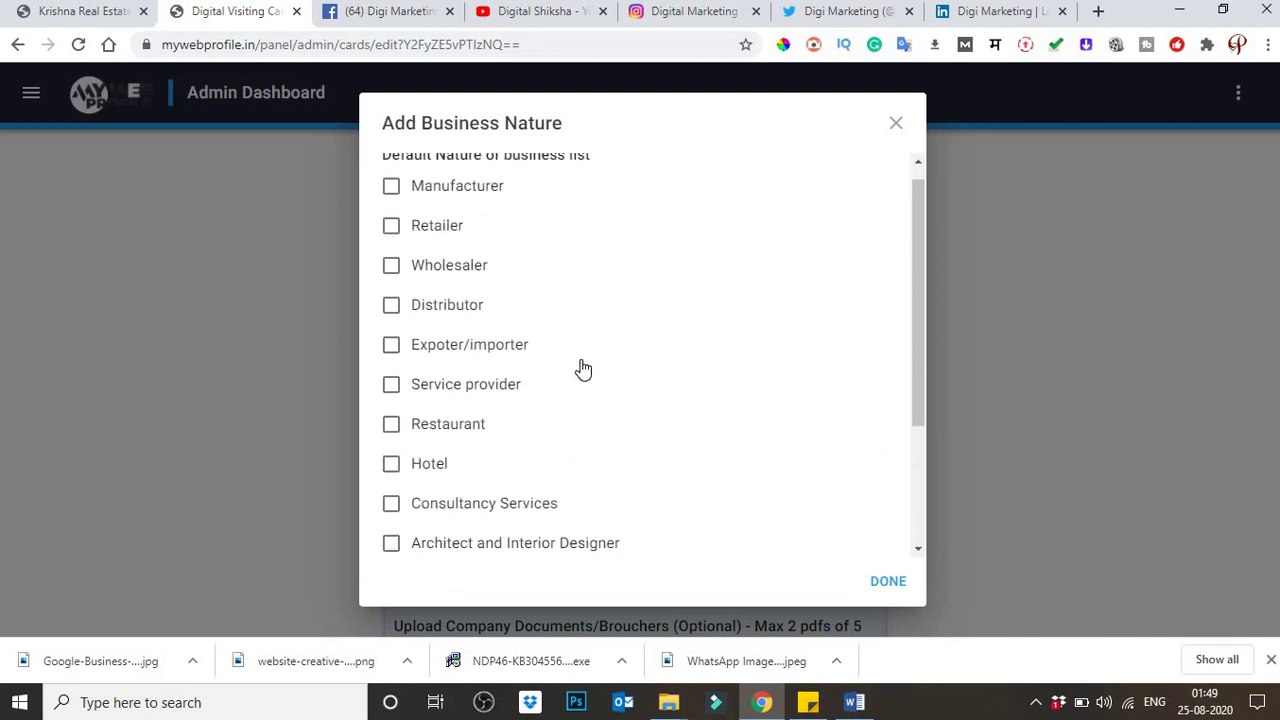
pyautogui.scroll(1, 583, 369)
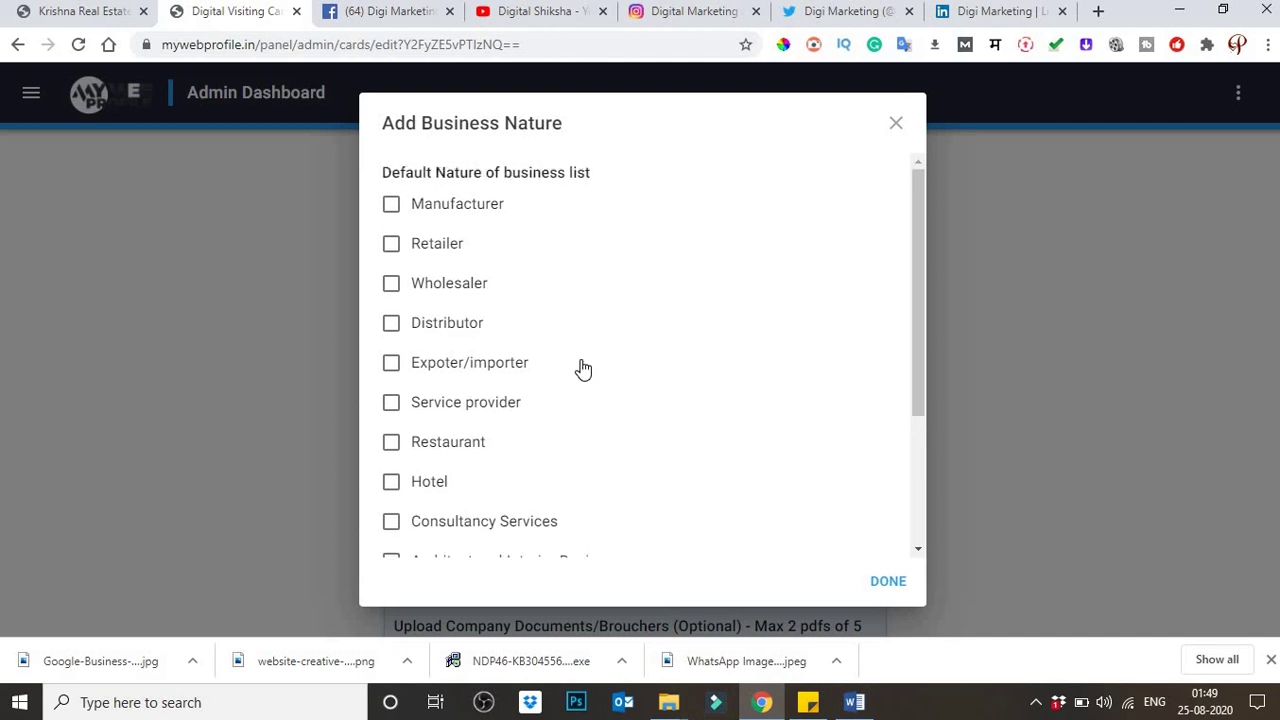
pyautogui.scroll(-2, 583, 369)
pyautogui.click(540, 430)
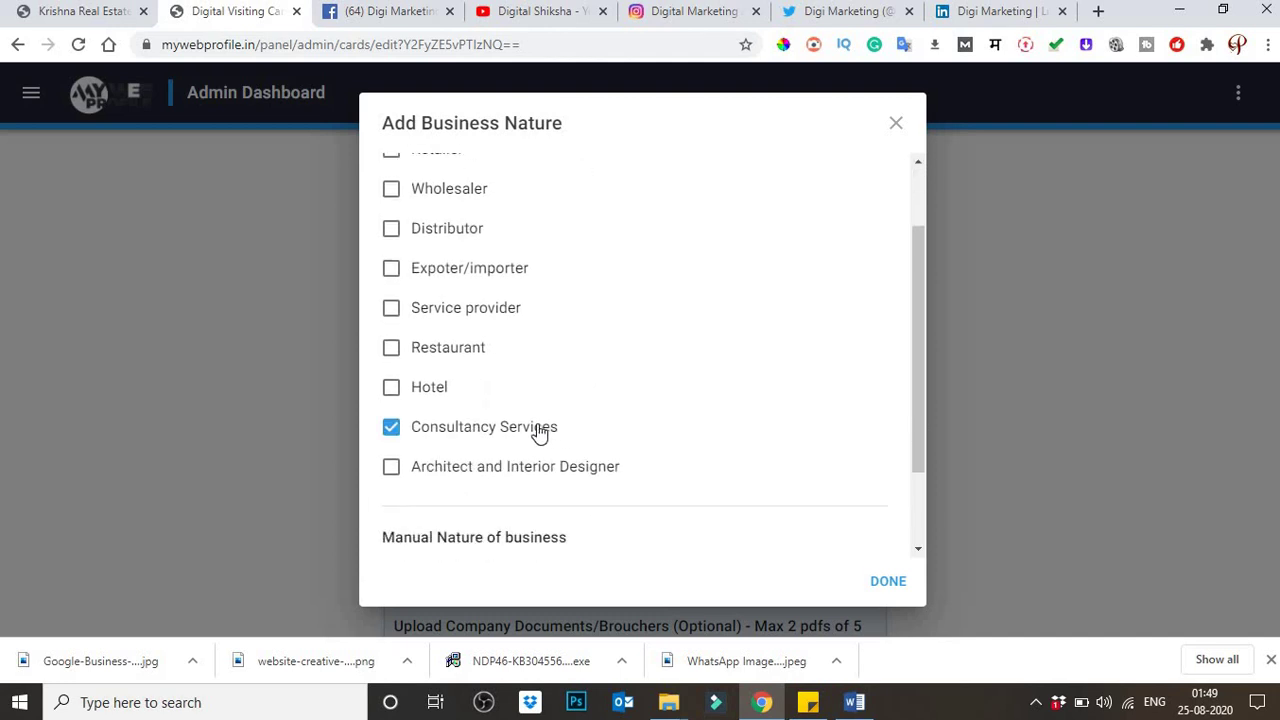
pyautogui.scroll(2, 540, 430)
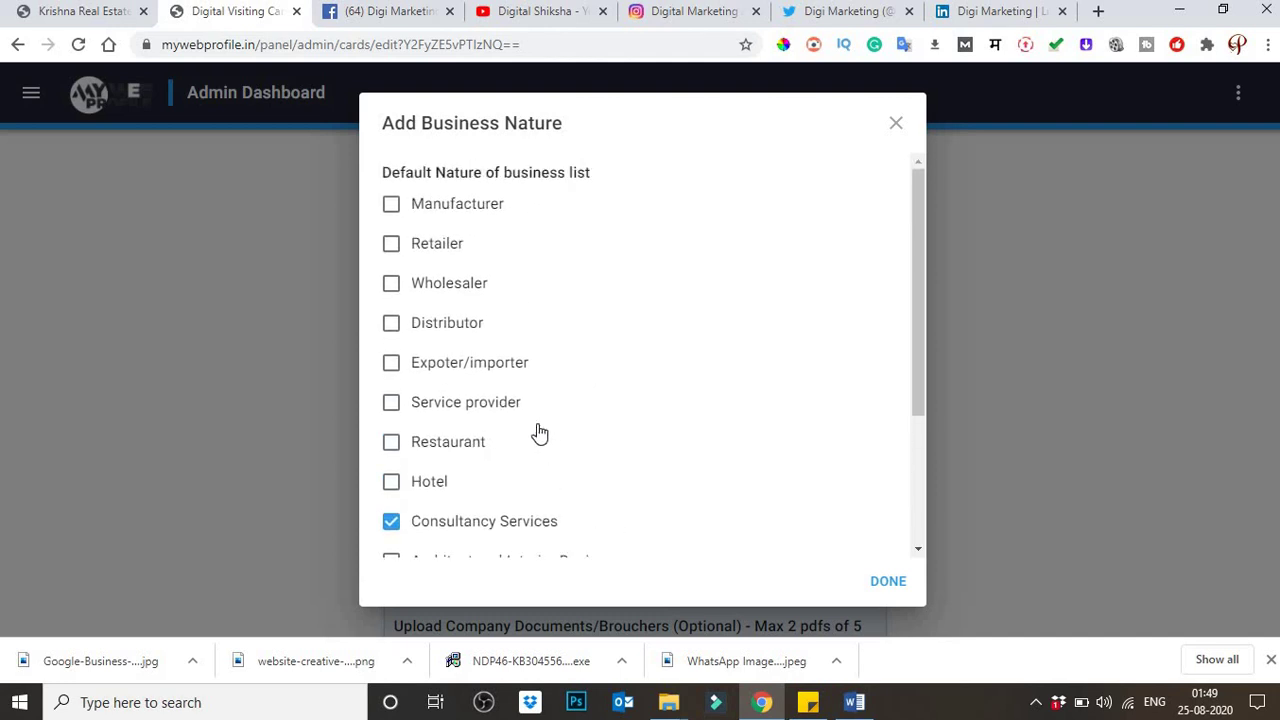
pyautogui.scroll(-4, 540, 432)
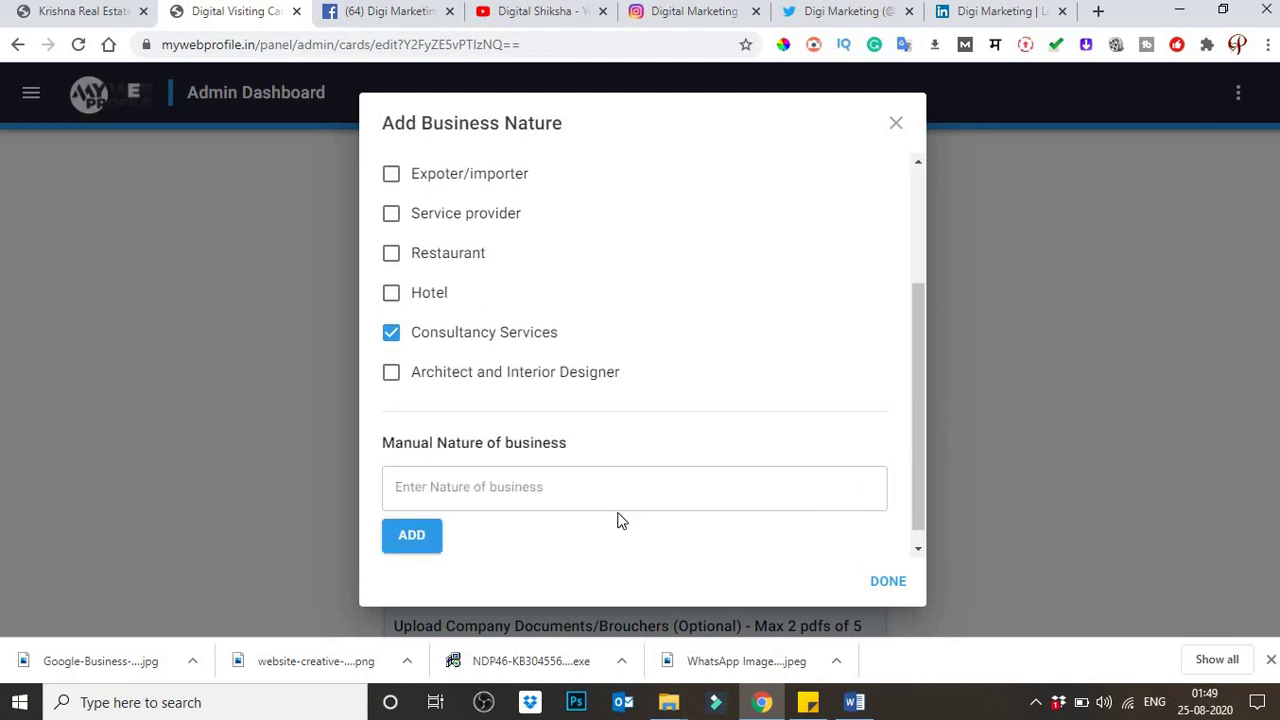
# Step: Add 'Digi Marketing Online Service' as a custom nature of business and confirm the selection
pyautogui.click(500, 490)
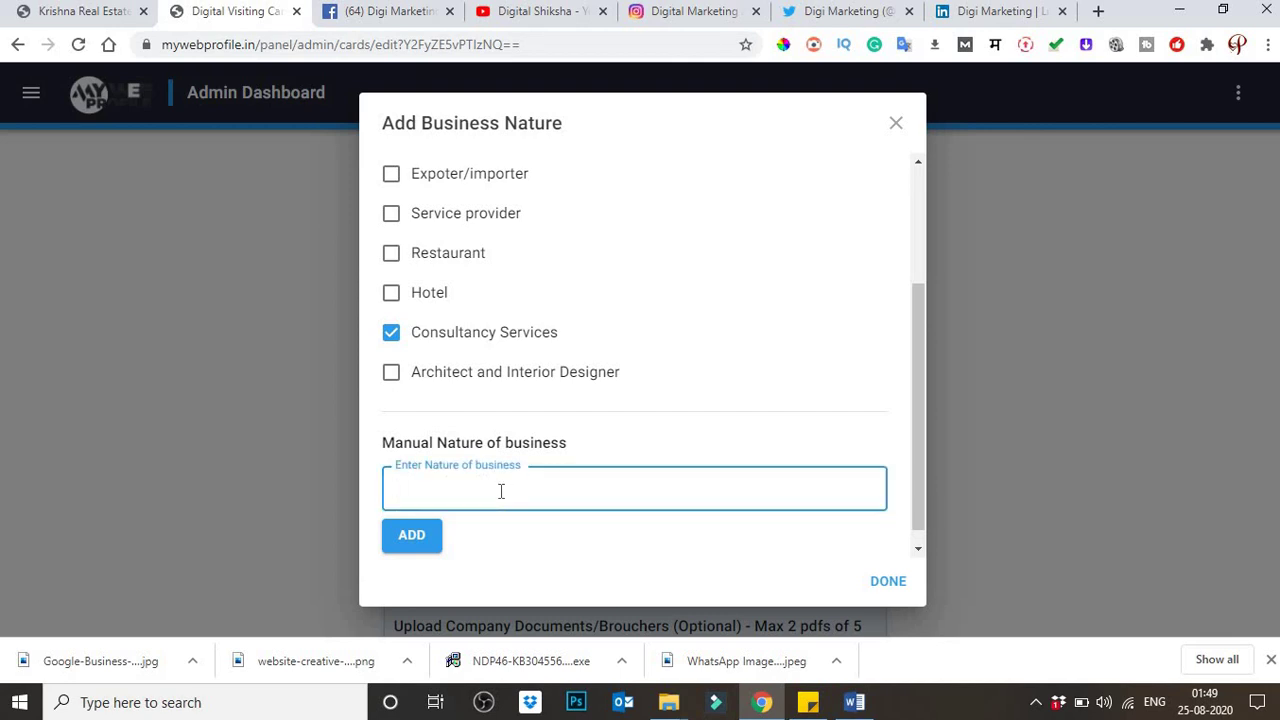
pyautogui.write('Digi')
pyautogui.write(' Marketin')
pyautogui.write('g ')
pyautogui.write('Onlin')
pyautogui.press('BackSpace')
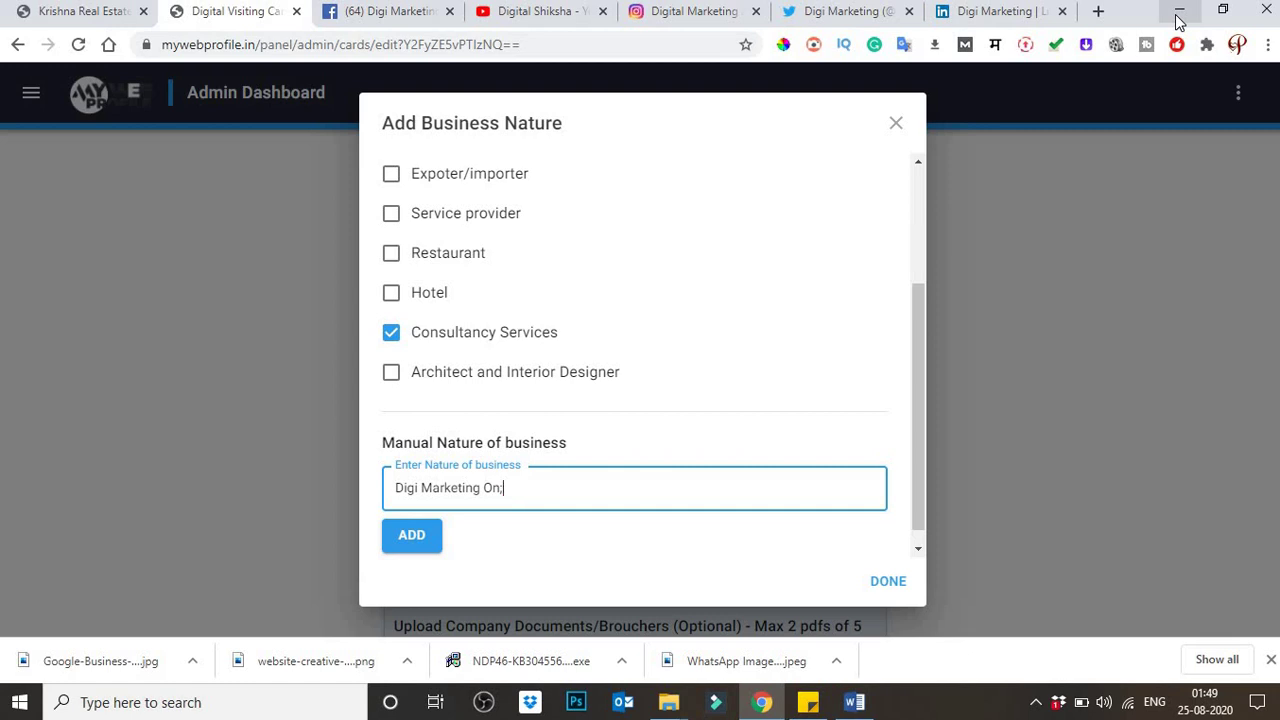
pyautogui.write('ibe')
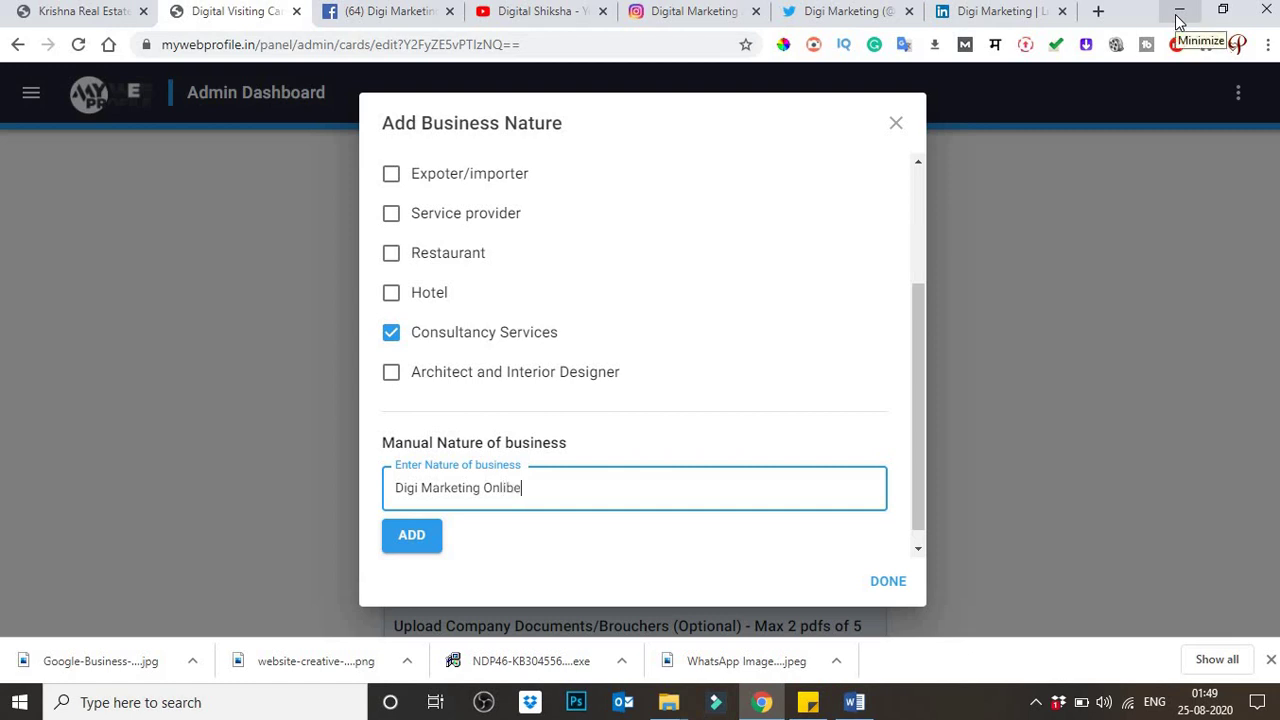
pyautogui.press('BackSpace')
pyautogui.press('BackSpace')
pyautogui.write('ne Service')
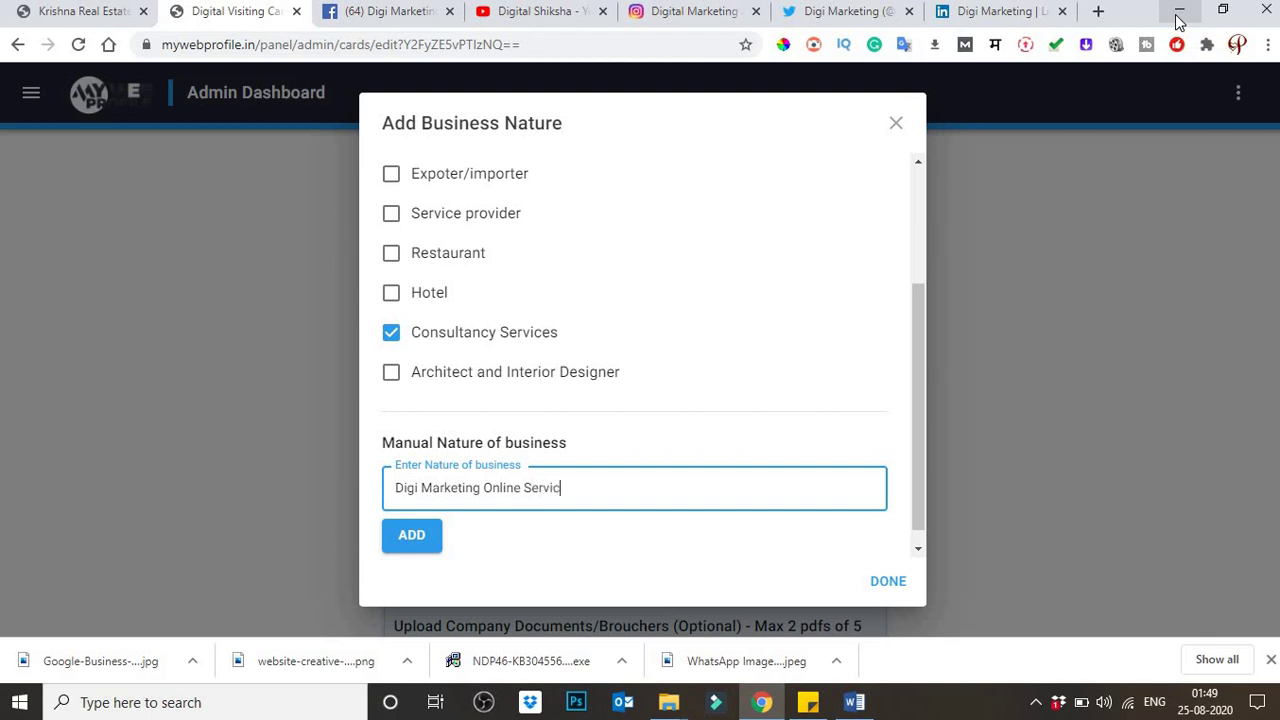
pyautogui.click(421, 553)
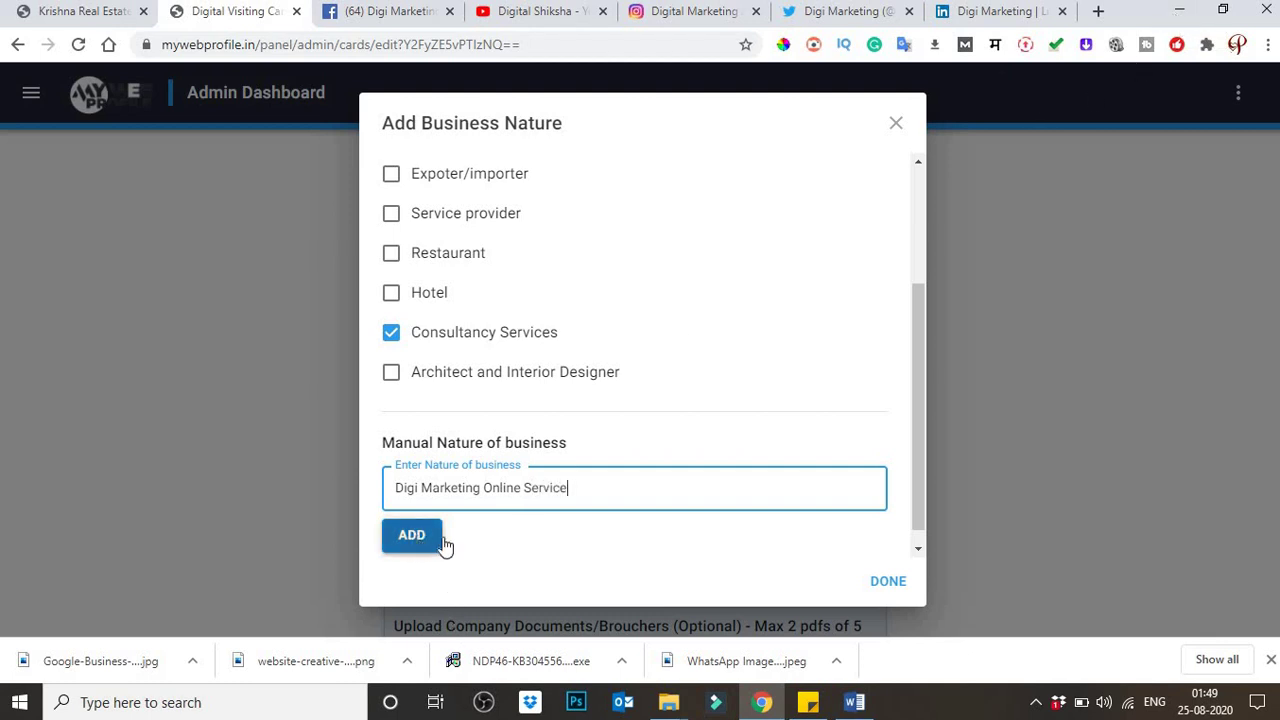
pyautogui.click(887, 583)
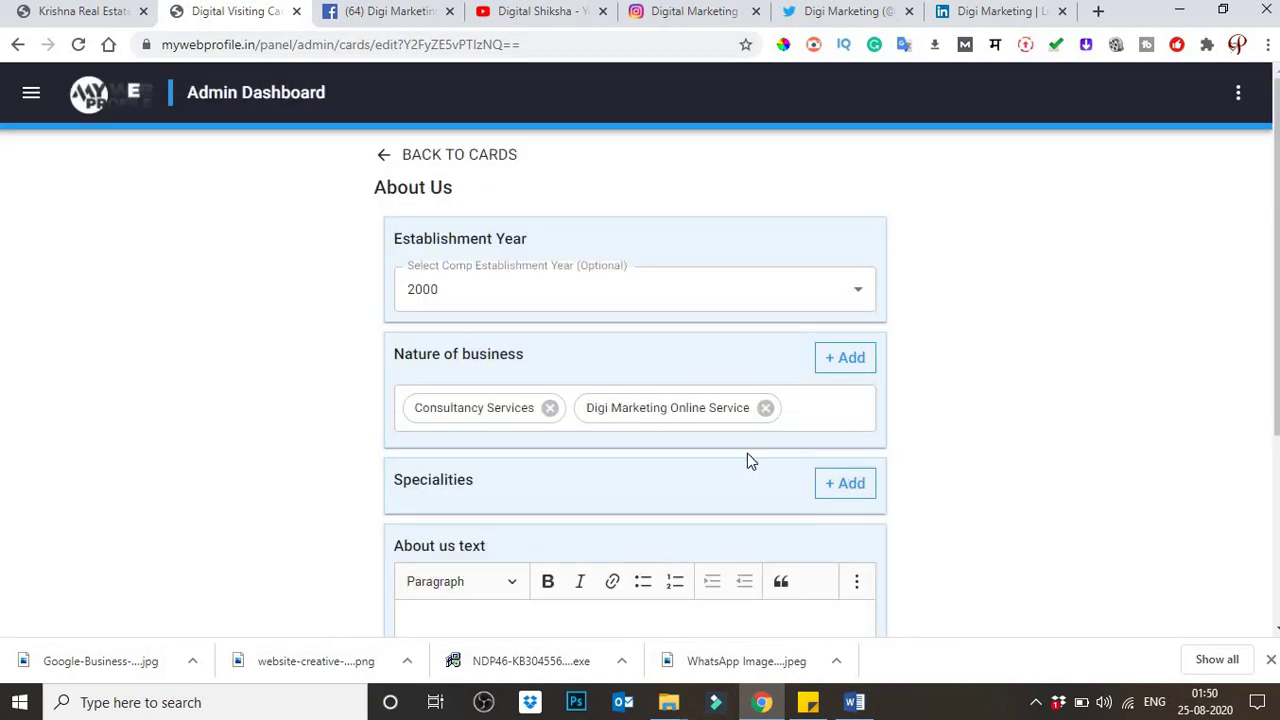
# Step: Tick the first six default specialities, Knowledgeable team of professionals through Qualitative products
pyautogui.scroll(-1, 747, 453)
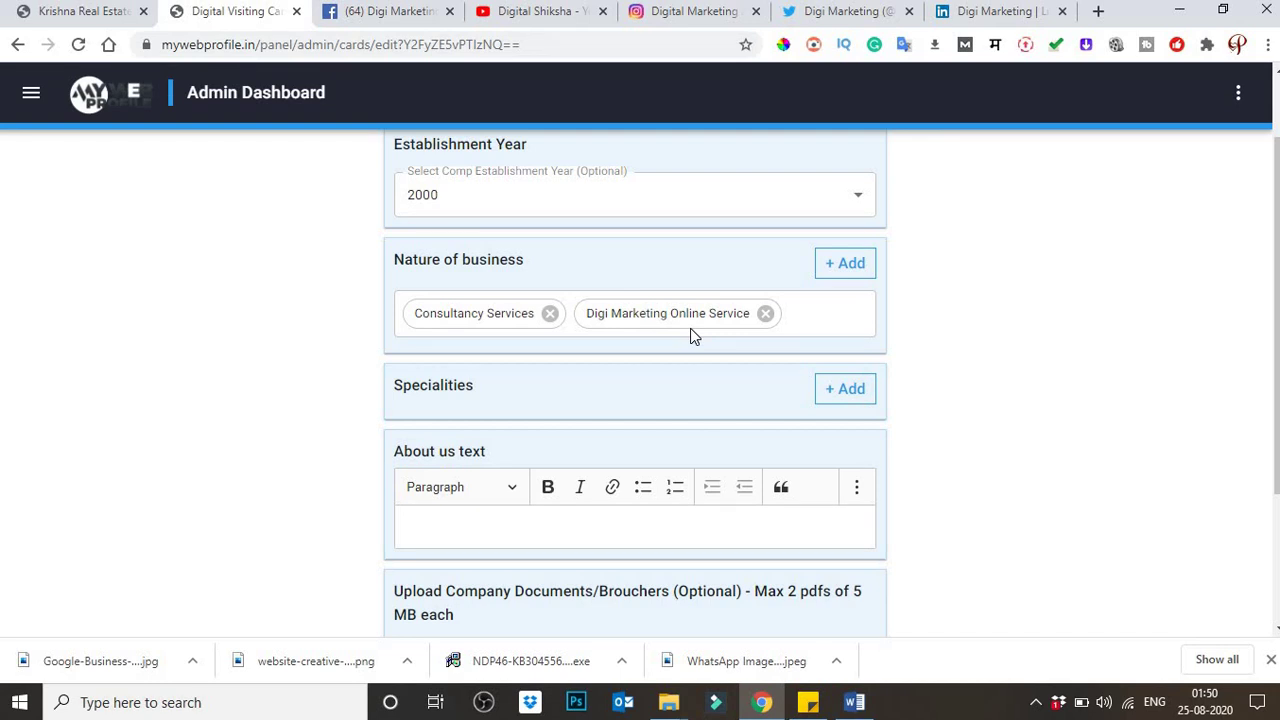
pyautogui.click(842, 389)
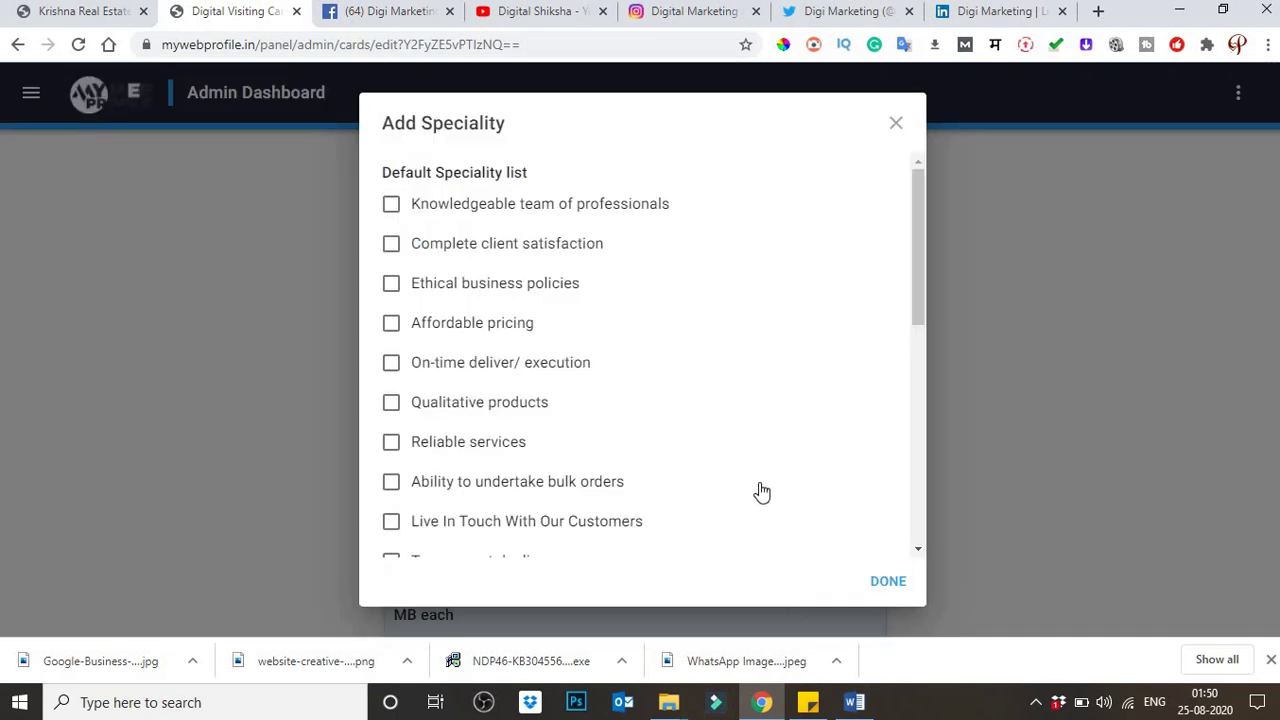
pyautogui.scroll(-3, 710, 458)
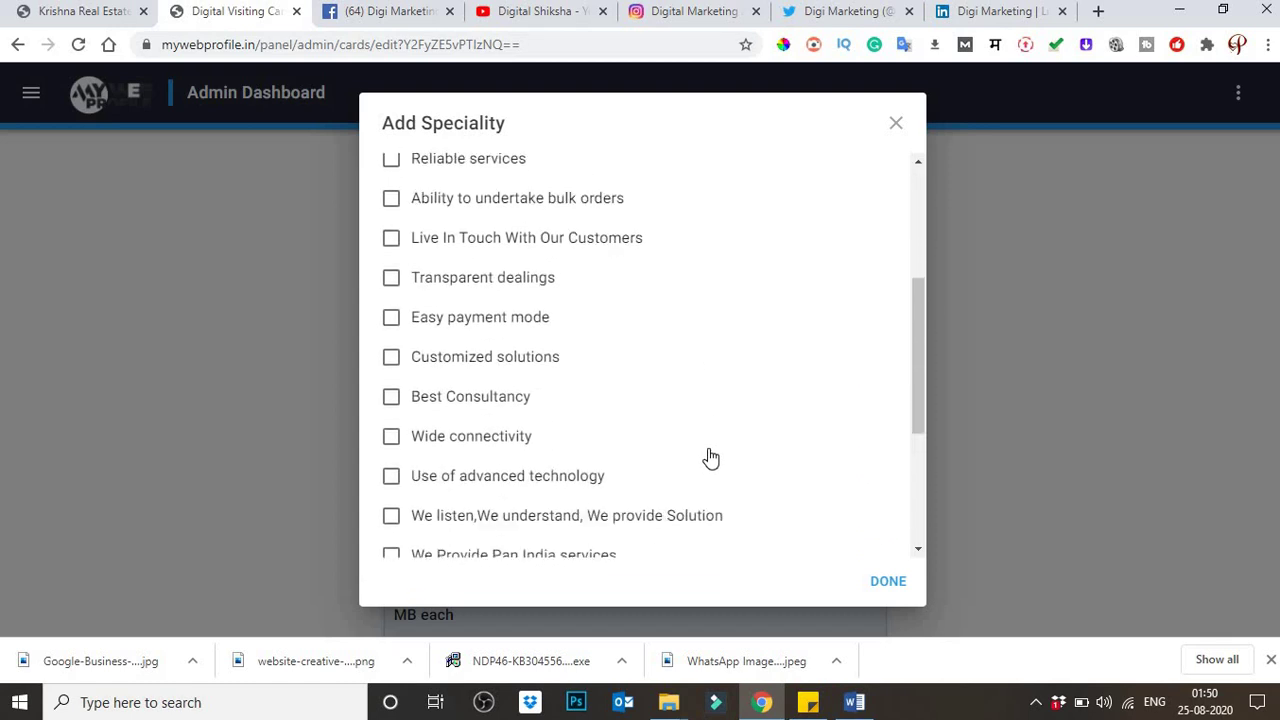
pyautogui.scroll(3, 710, 458)
pyautogui.scroll(-5, 710, 458)
pyautogui.scroll(5, 710, 458)
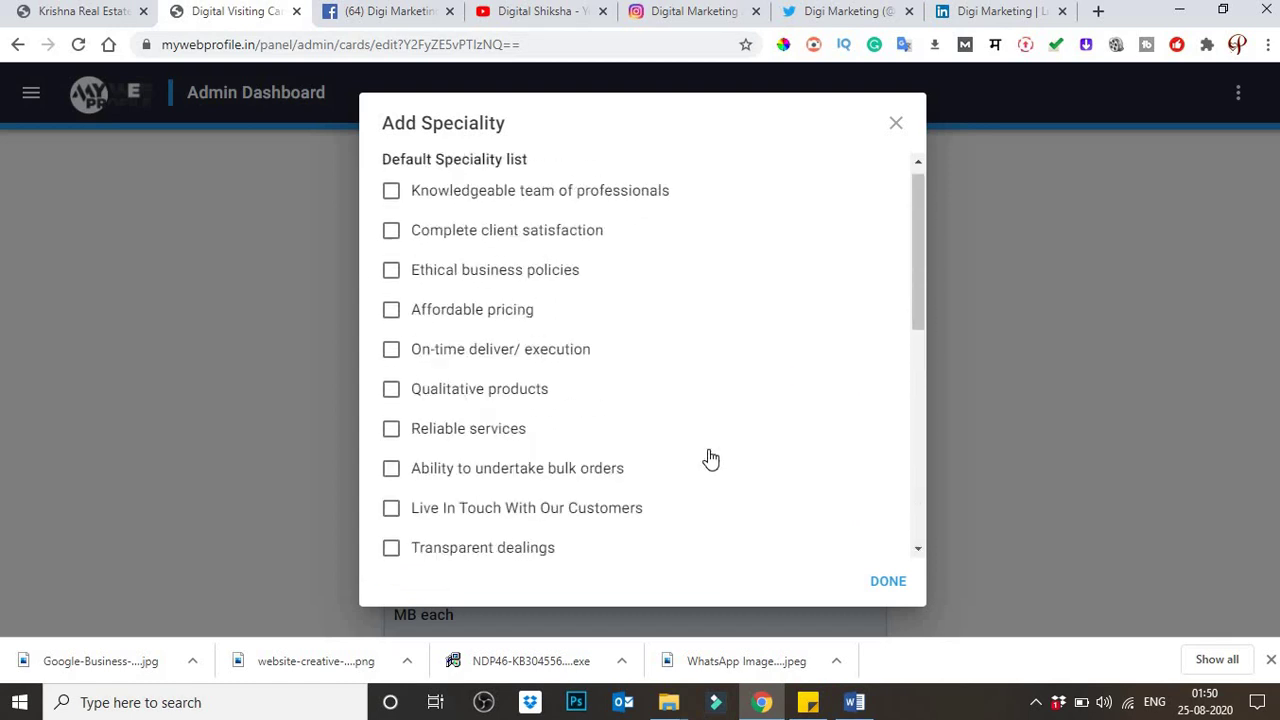
pyautogui.click(391, 207)
pyautogui.click(390, 247)
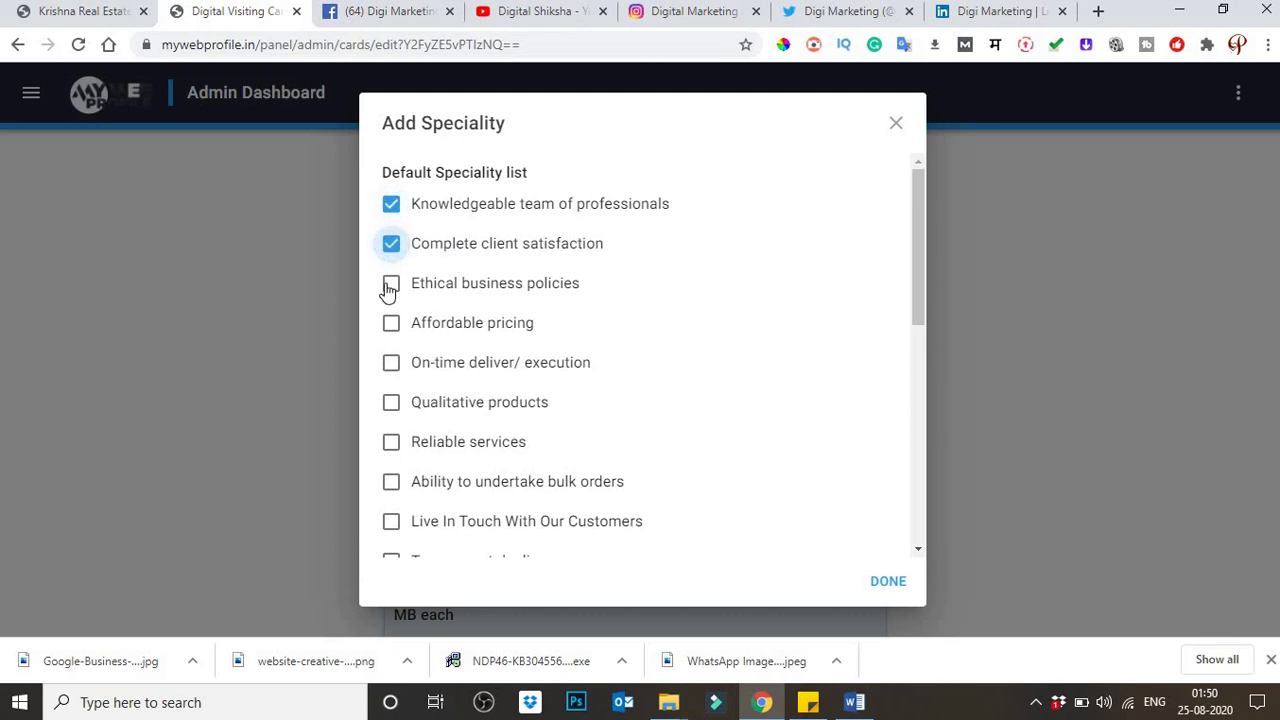
pyautogui.click(390, 285)
pyautogui.click(390, 324)
pyautogui.click(391, 366)
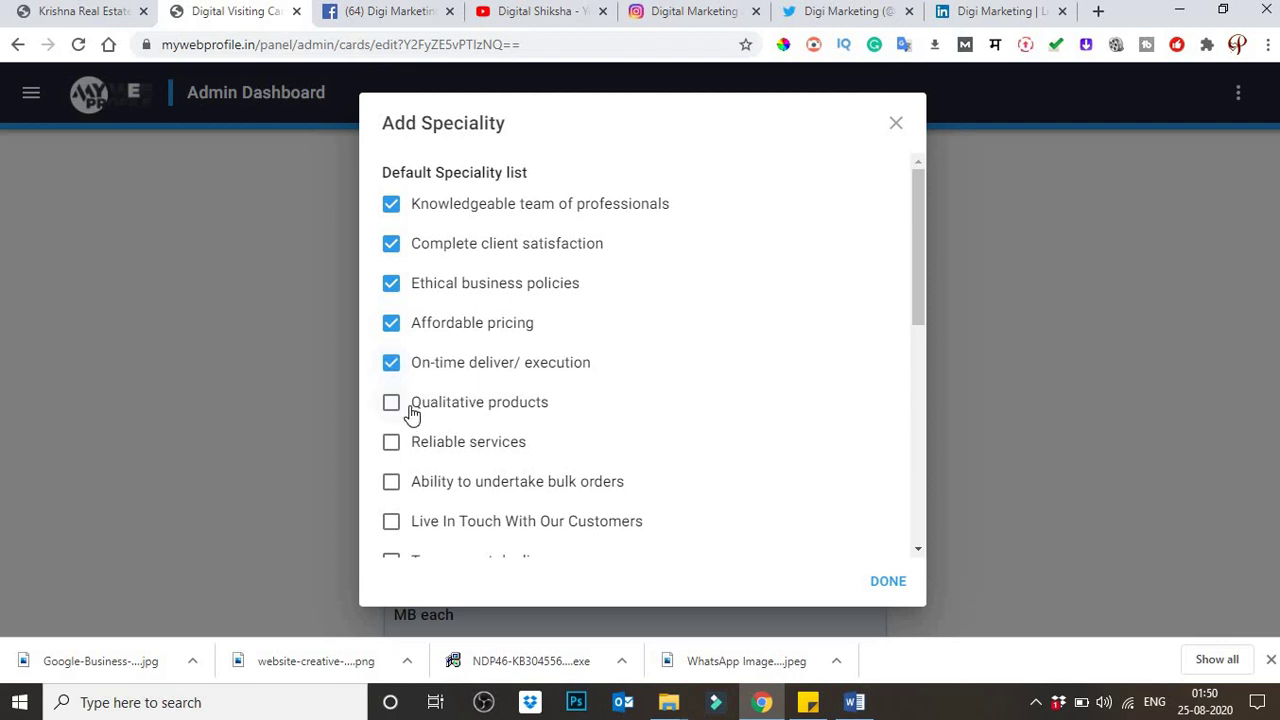
pyautogui.click(400, 405)
# Step: Tick Reliable services, bulk orders, Live In Touch, Transparent dealings, Easy payment mode and Customized solutions
pyautogui.scroll(-1, 510, 410)
pyautogui.click(390, 350)
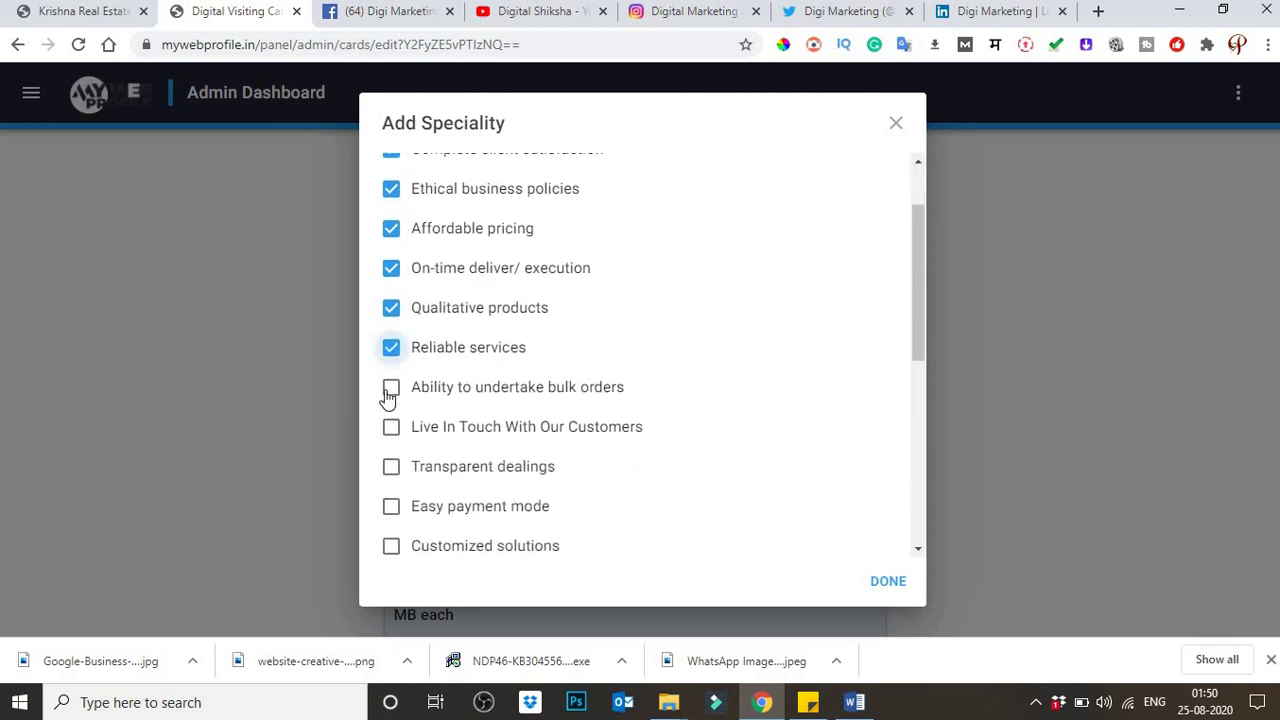
pyautogui.click(390, 388)
pyautogui.click(390, 427)
pyautogui.click(390, 467)
pyautogui.scroll(-1, 600, 466)
pyautogui.click(391, 412)
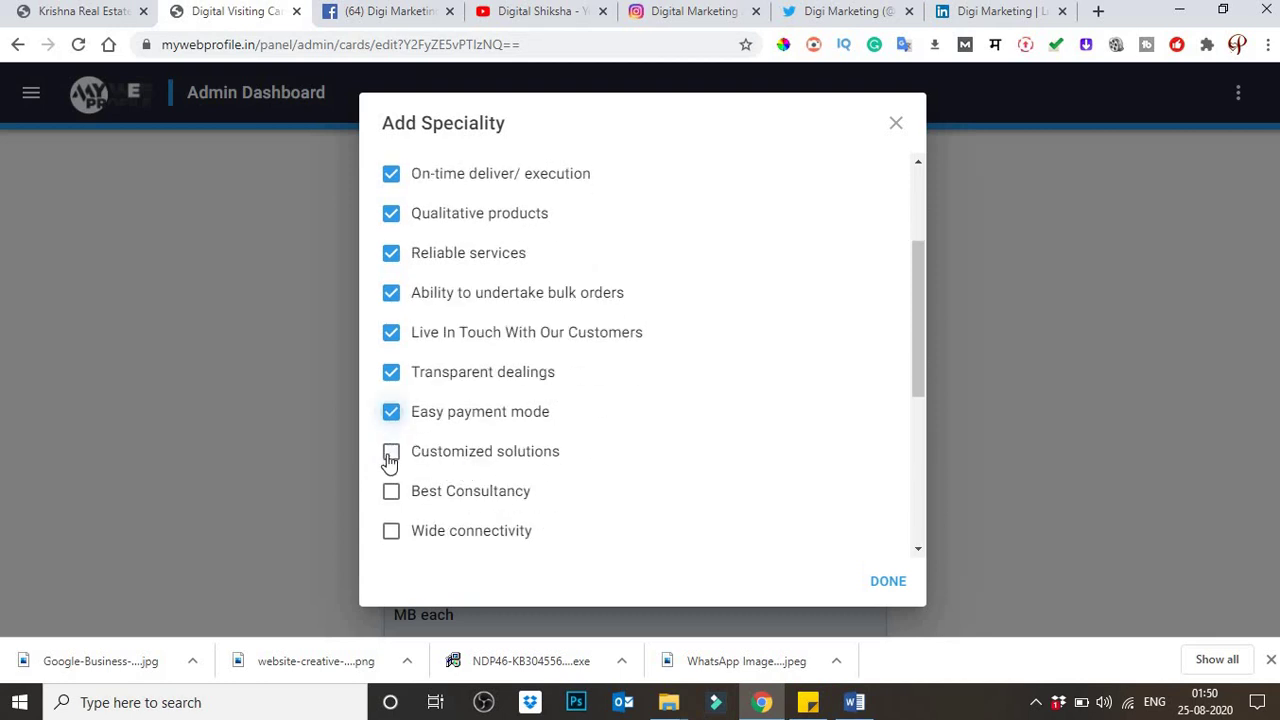
pyautogui.click(391, 452)
# Step: Tick the remaining specialities, Best Consultancy through Use of advanced technology, and confirm the list
pyautogui.scroll(-1, 515, 428)
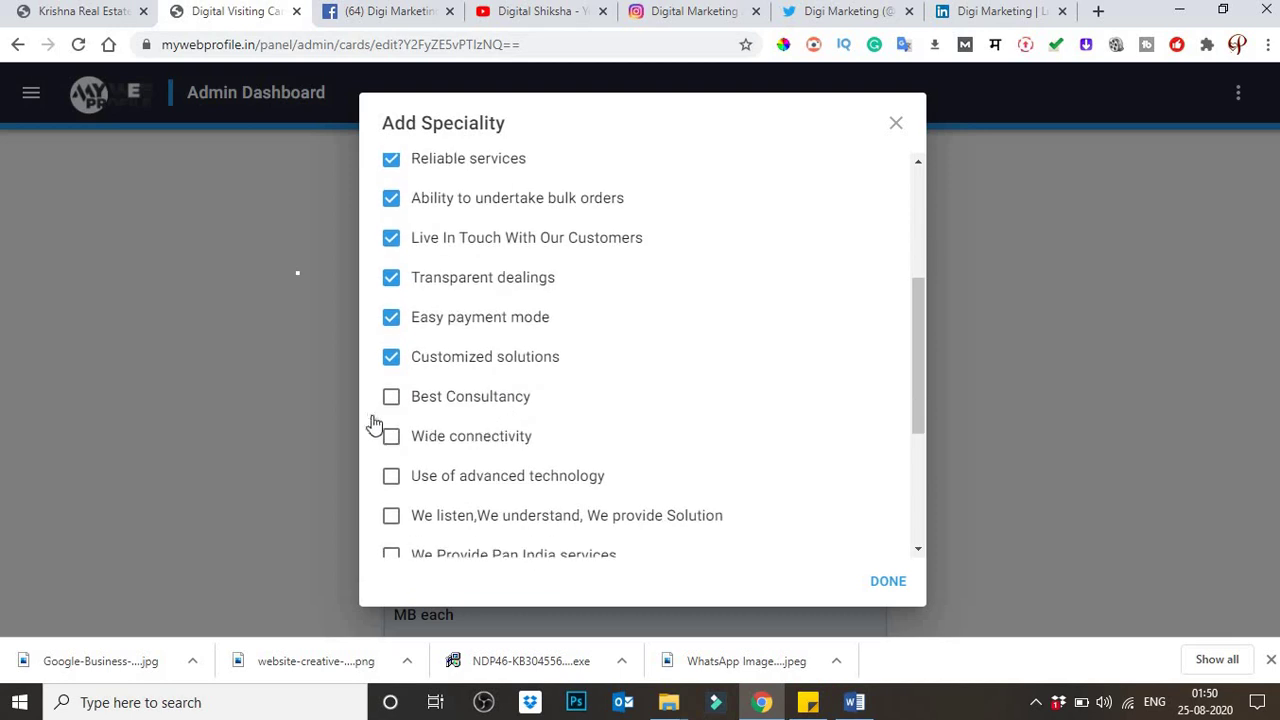
pyautogui.click(391, 414)
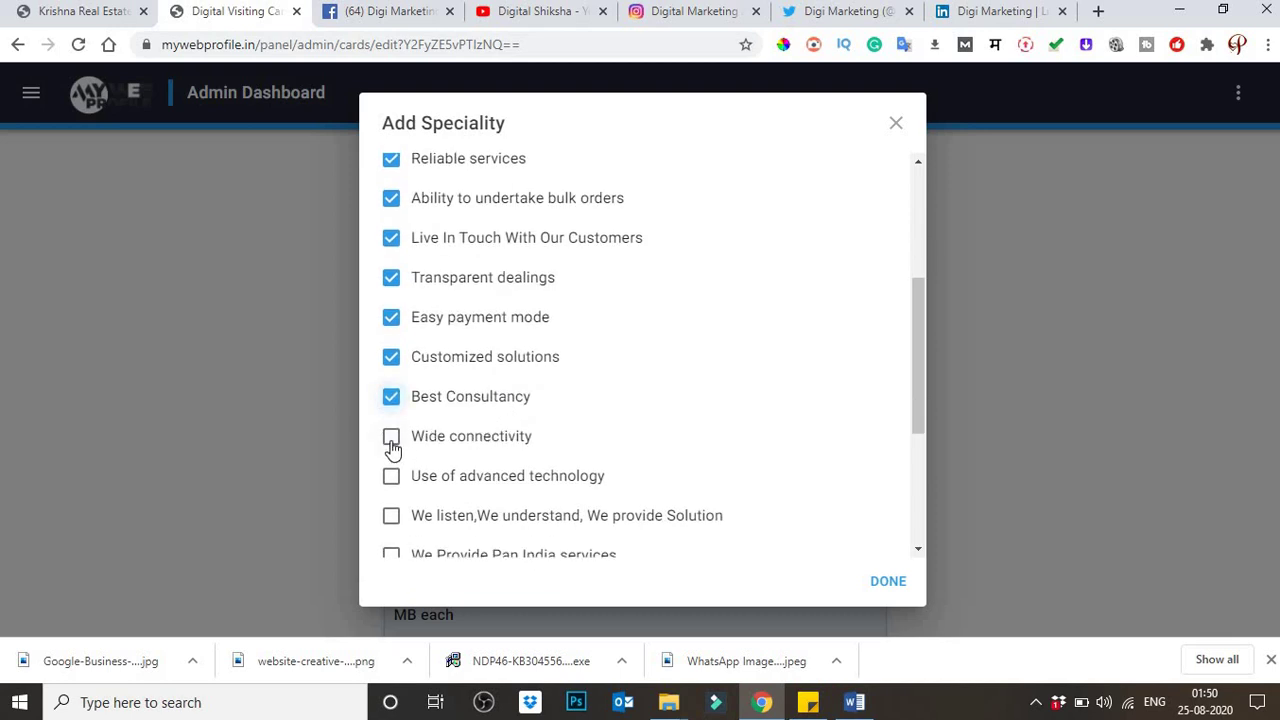
pyautogui.click(445, 452)
pyautogui.scroll(-3, 560, 484)
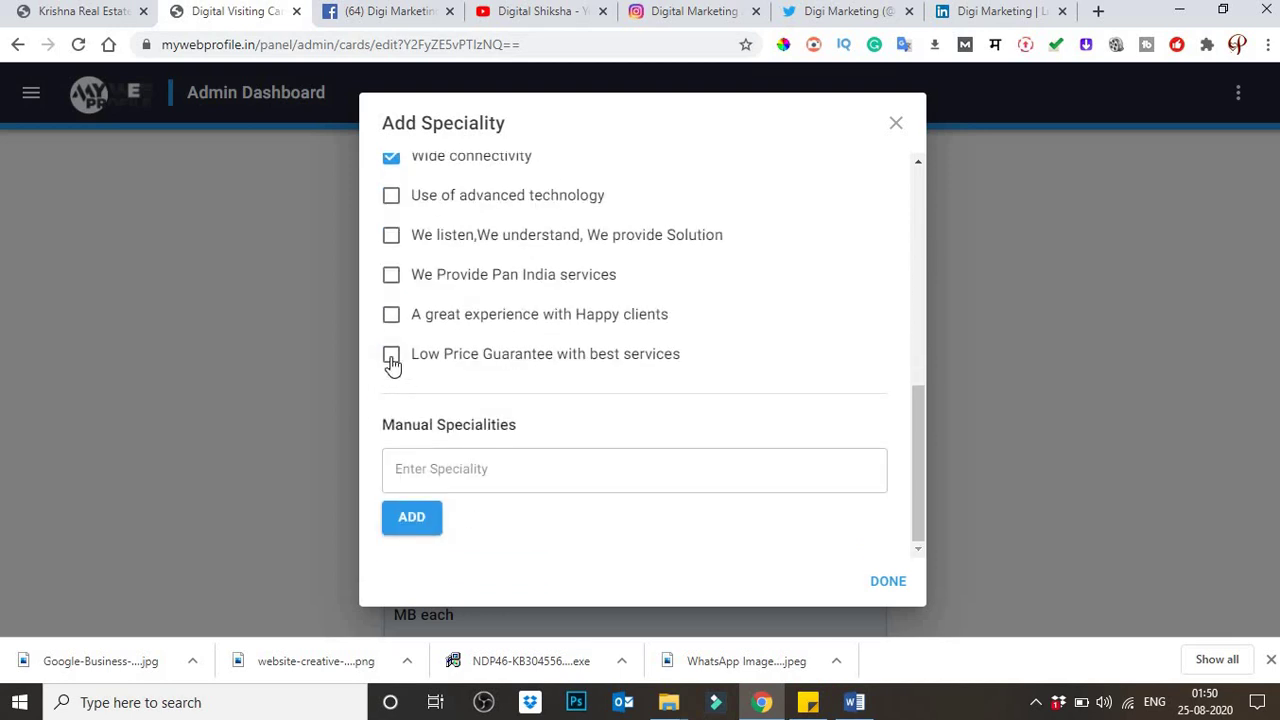
pyautogui.click(391, 350)
pyautogui.click(391, 316)
pyautogui.click(391, 277)
pyautogui.click(391, 234)
pyautogui.click(391, 197)
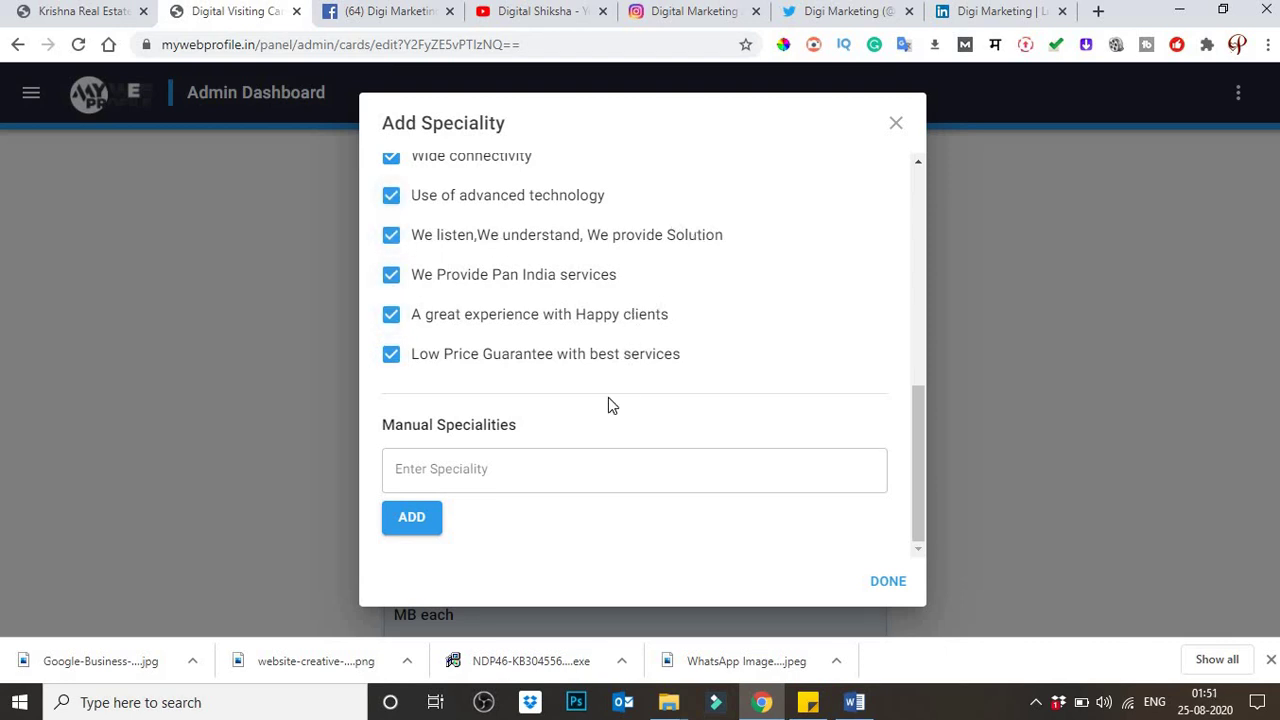
pyautogui.click(503, 463)
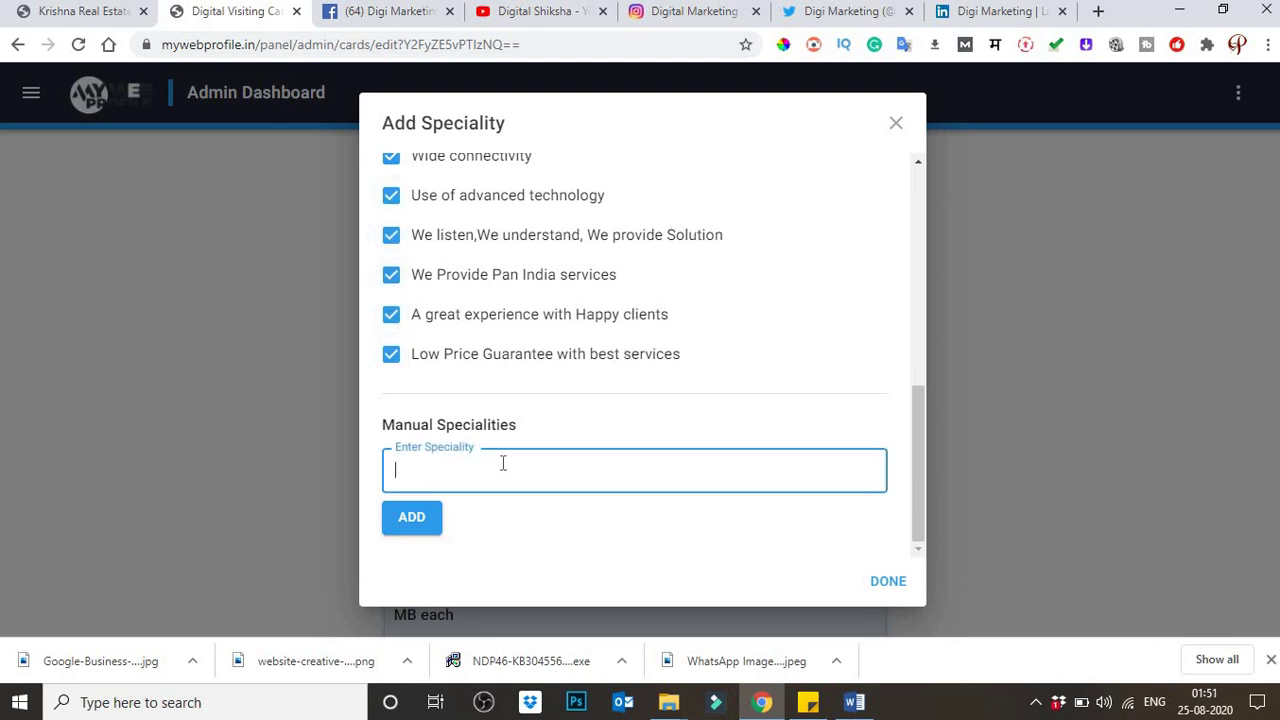
pyautogui.click(897, 587)
# Step: Scroll down past Specialities and put the cursor in the empty About us text box
pyautogui.scroll(-1, 946, 334)
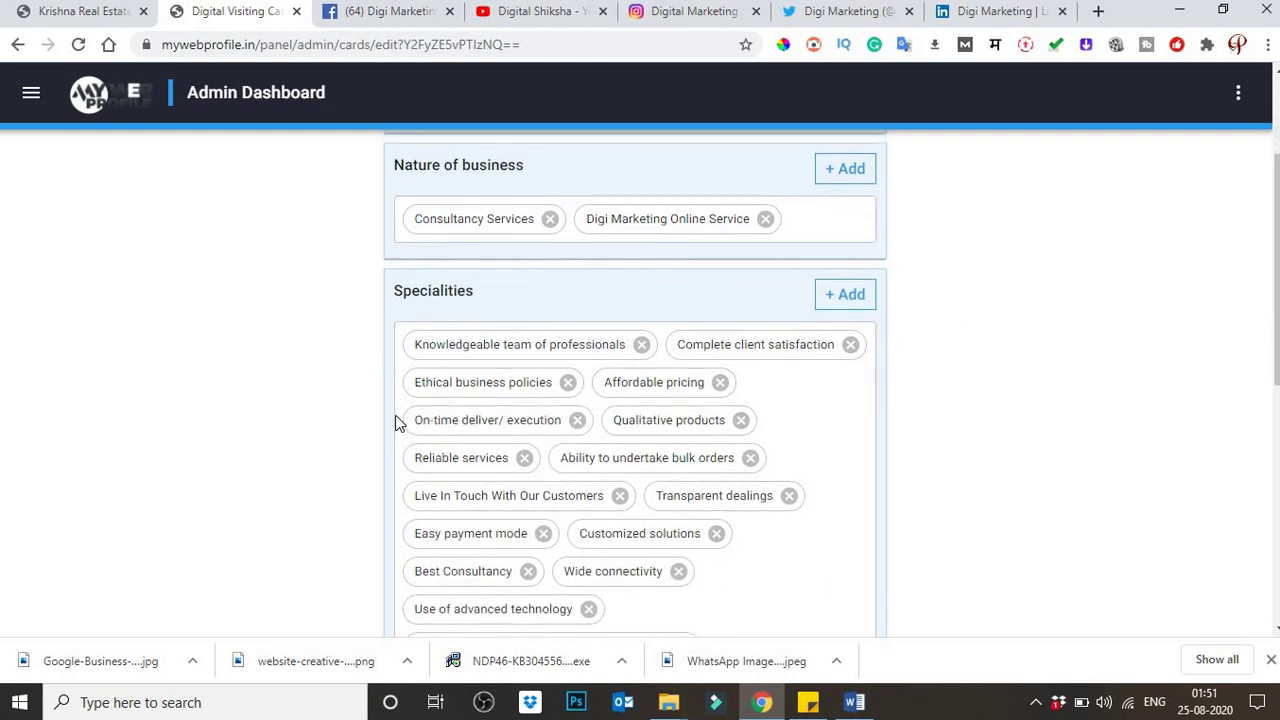
pyautogui.scroll(-2, 520, 410)
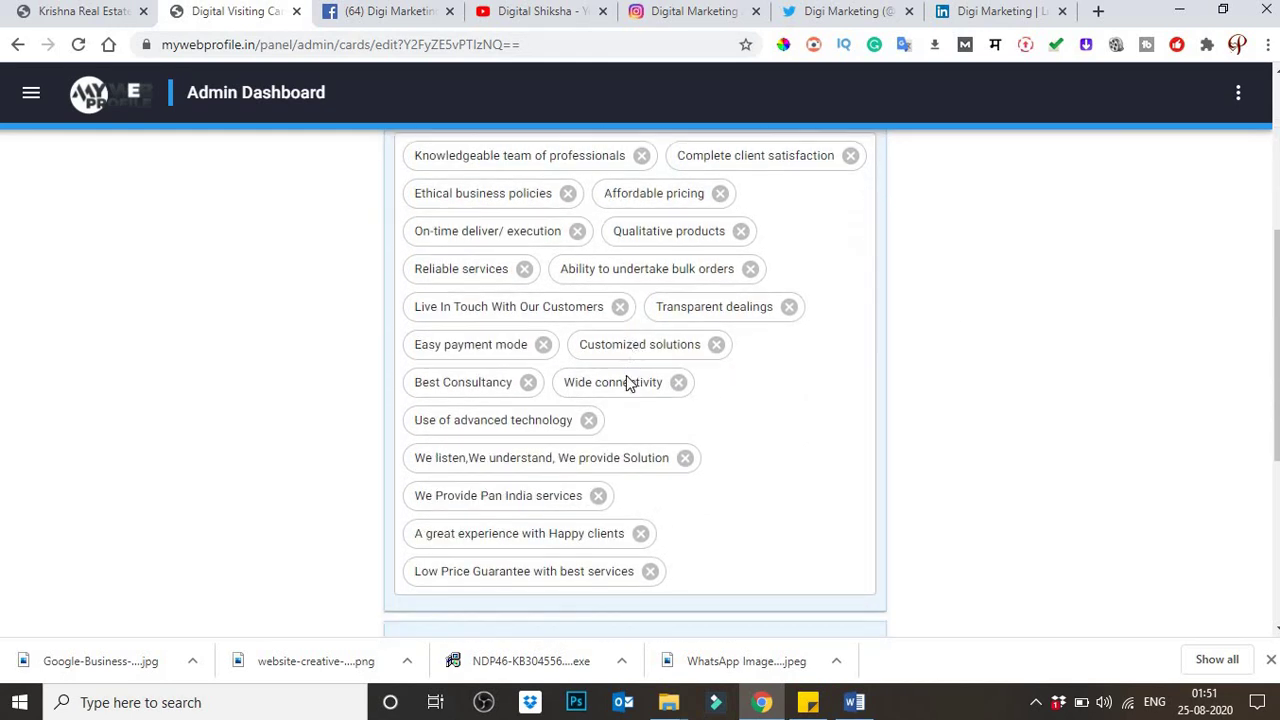
pyautogui.scroll(-2, 626, 378)
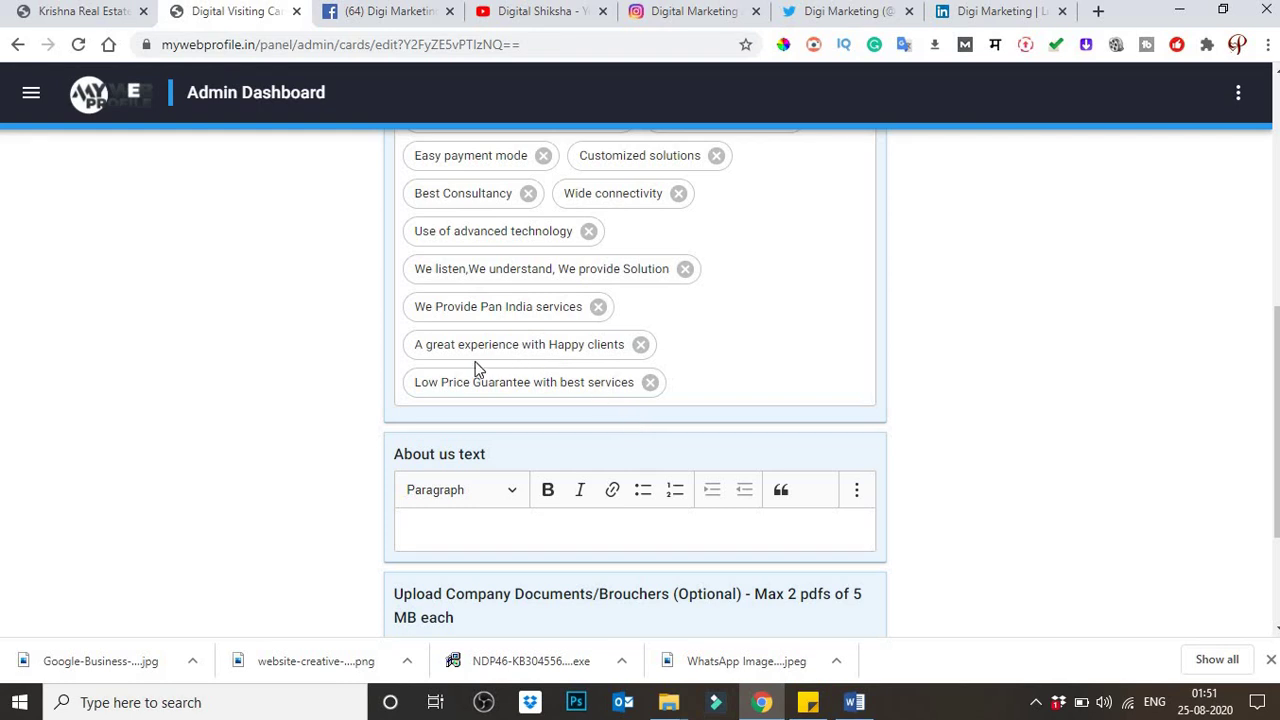
pyautogui.scroll(6, 374, 410)
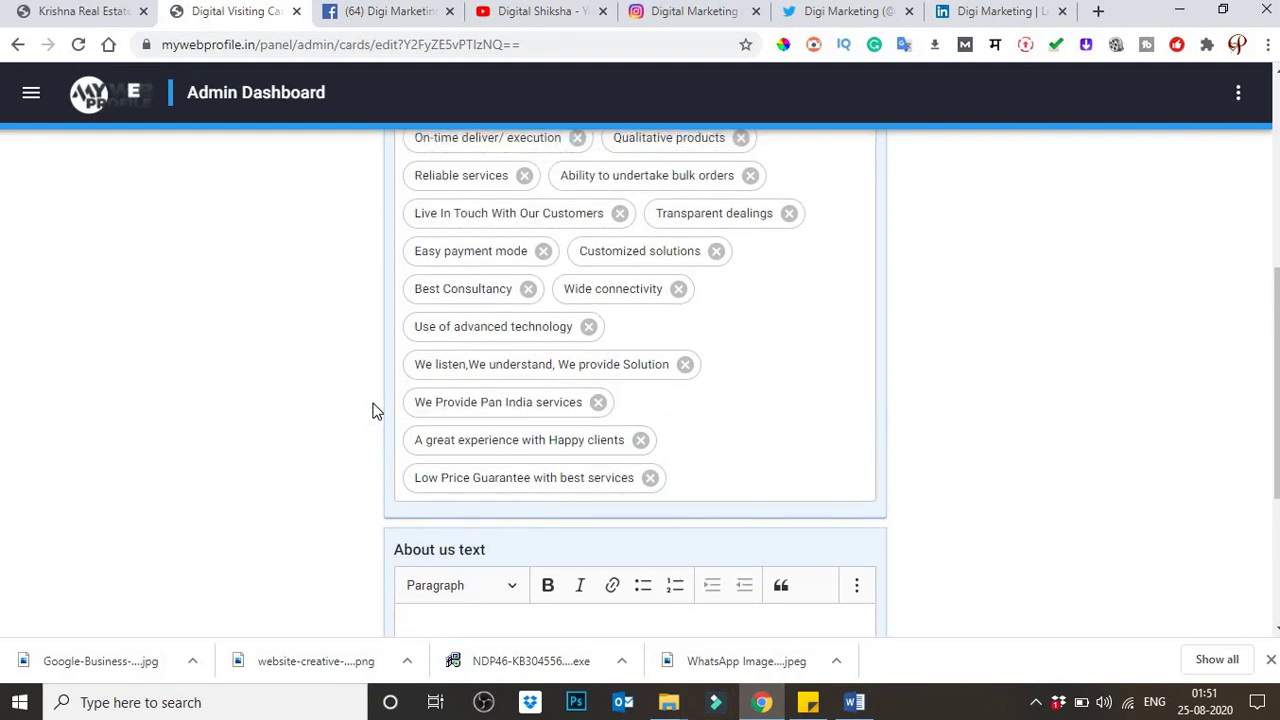
pyautogui.scroll(-10, 374, 415)
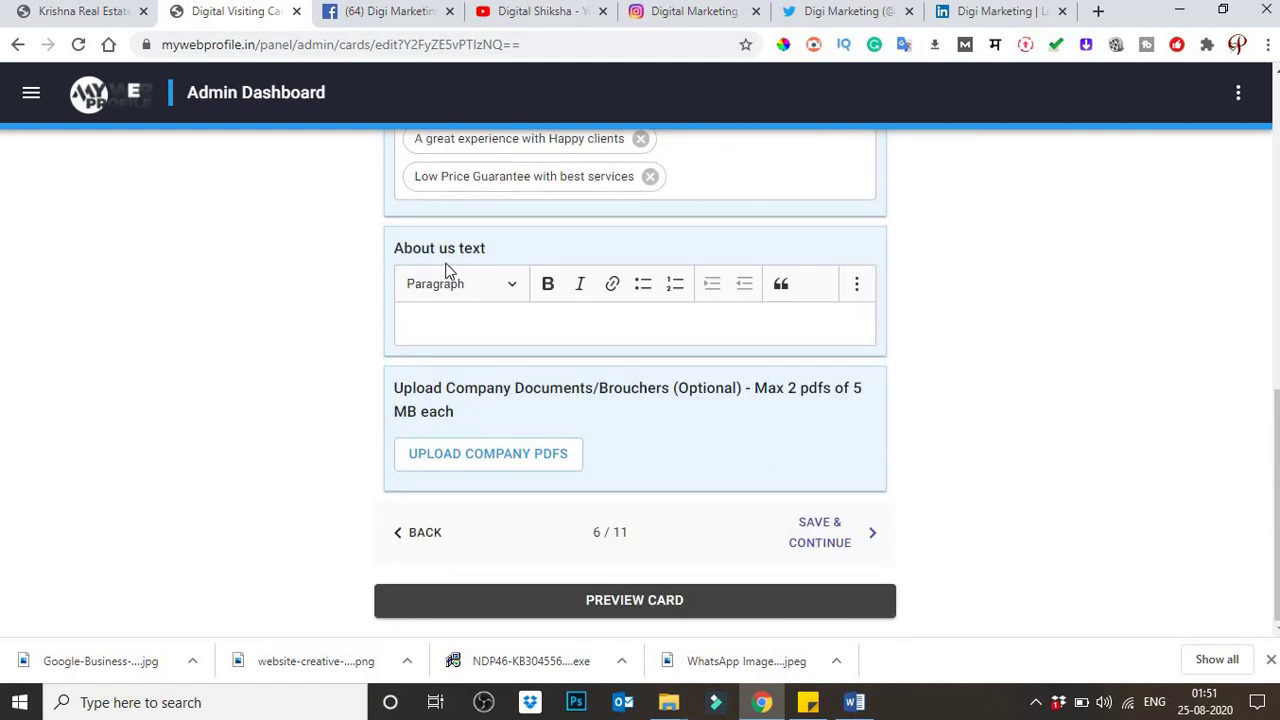
pyautogui.click(464, 322)
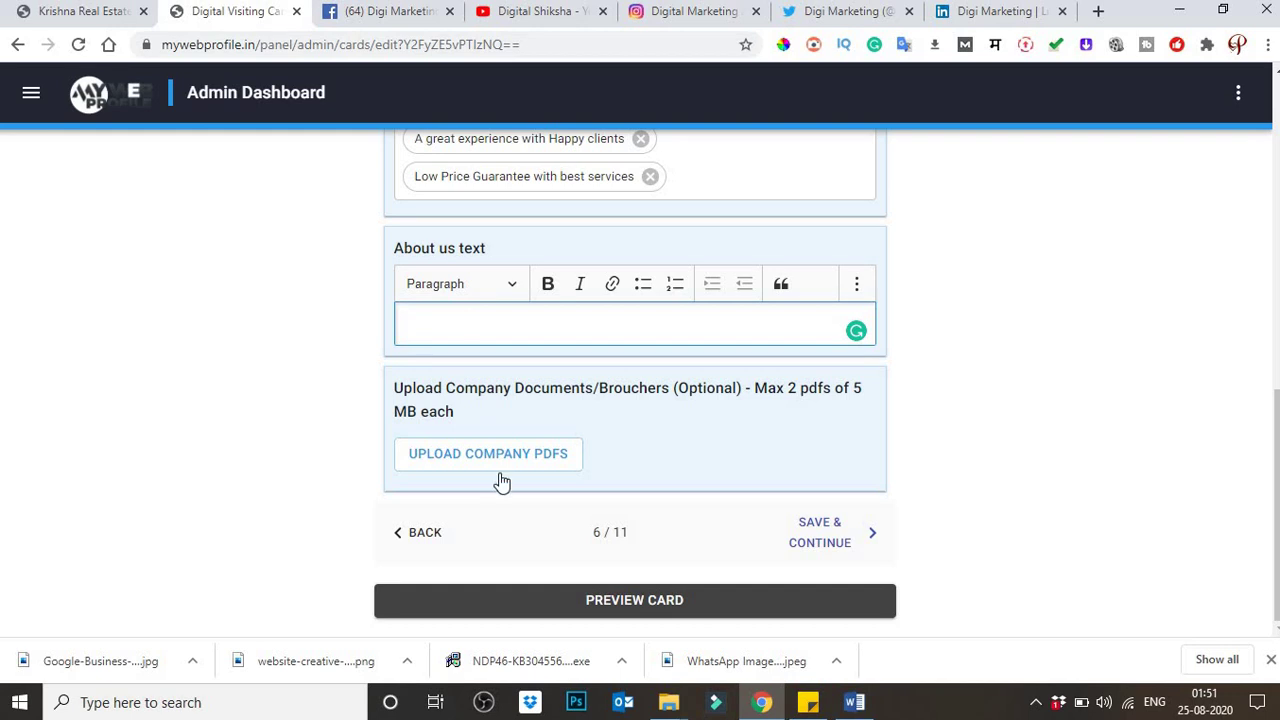
# Step: Copy the OUR VISION and OUR MISSION sections from Word over the existing About us paragraph
pyautogui.click(854, 702)
pyautogui.scroll(-2, 604, 444)
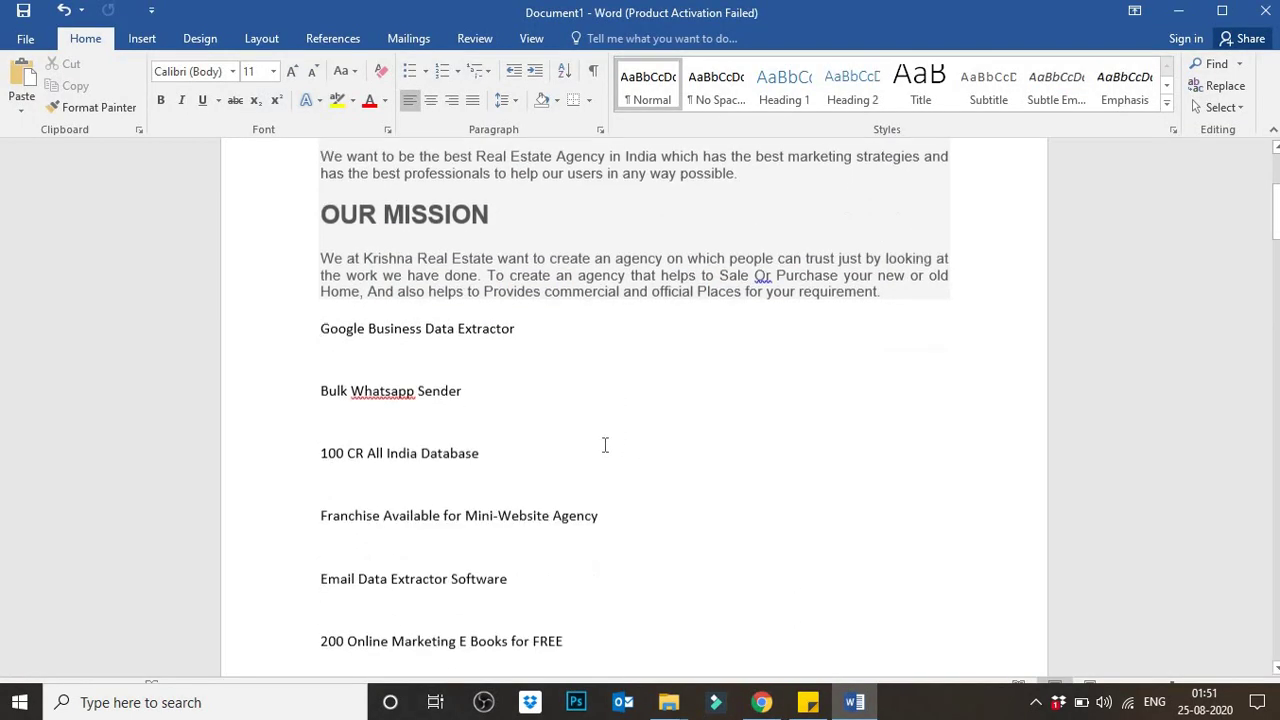
pyautogui.scroll(1, 794, 363)
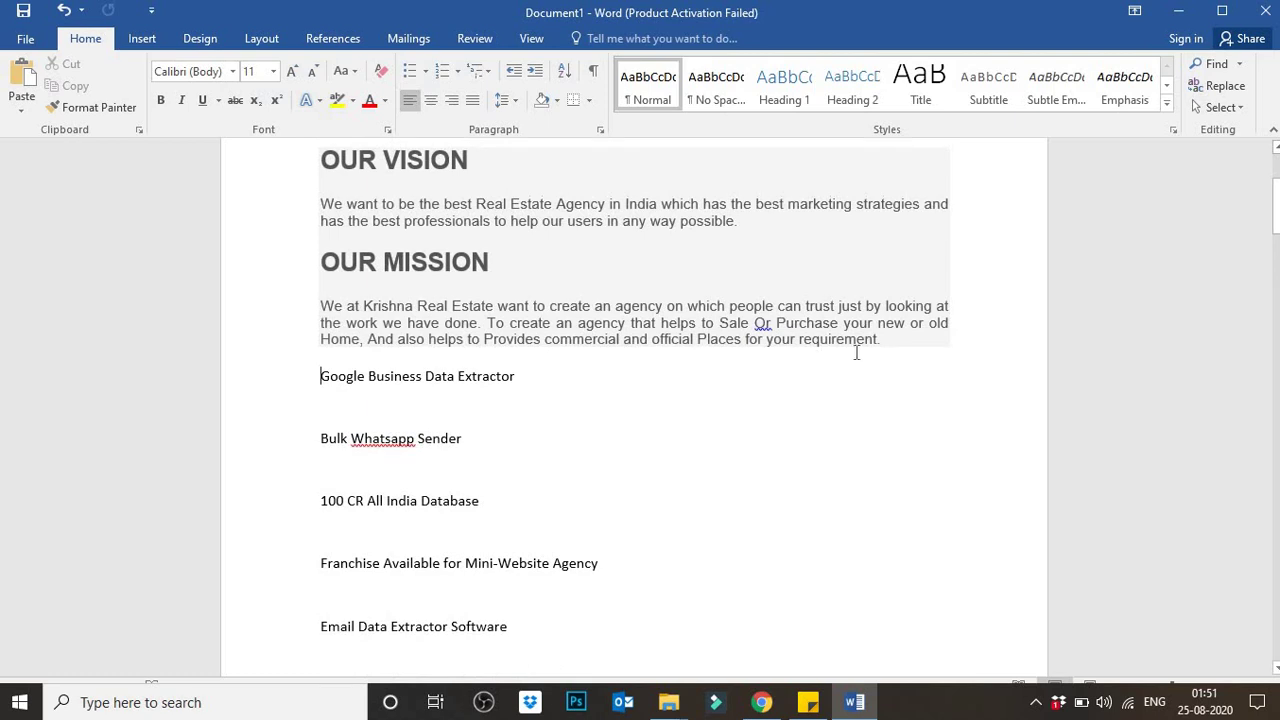
pyautogui.scroll(1, 853, 352)
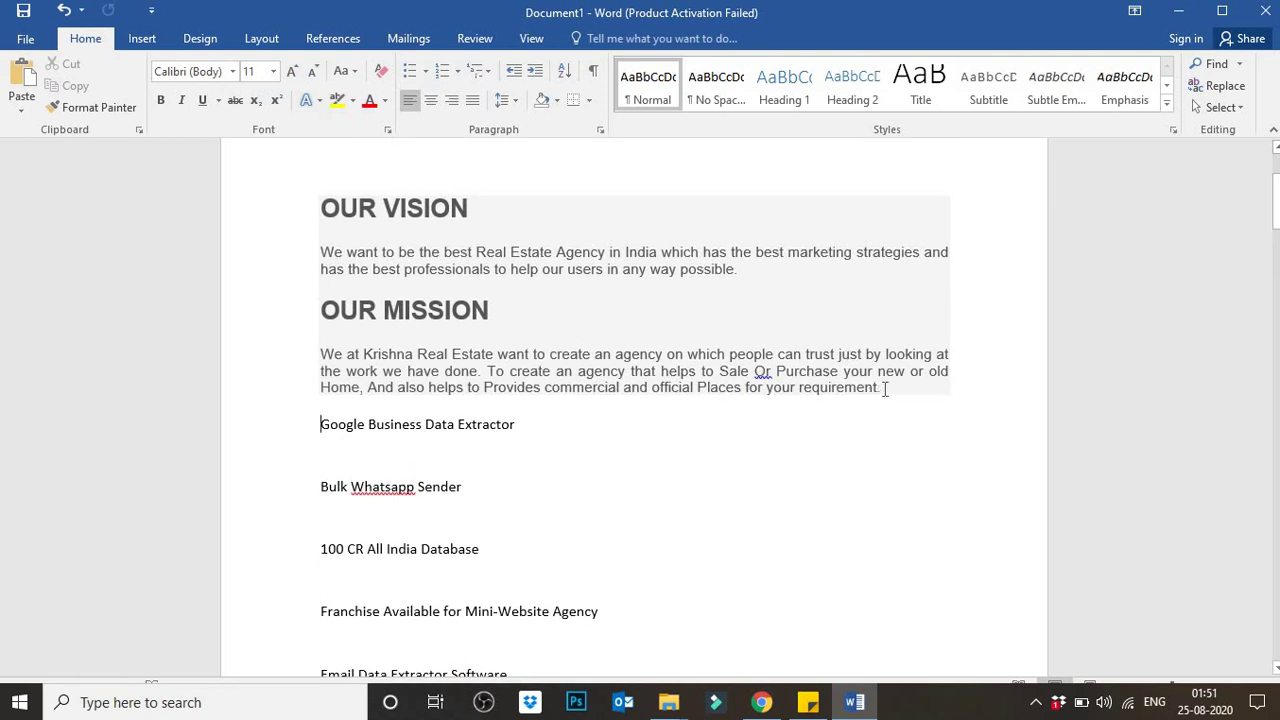
pyautogui.moveTo(884, 390); pyautogui.dragTo(318, 356)
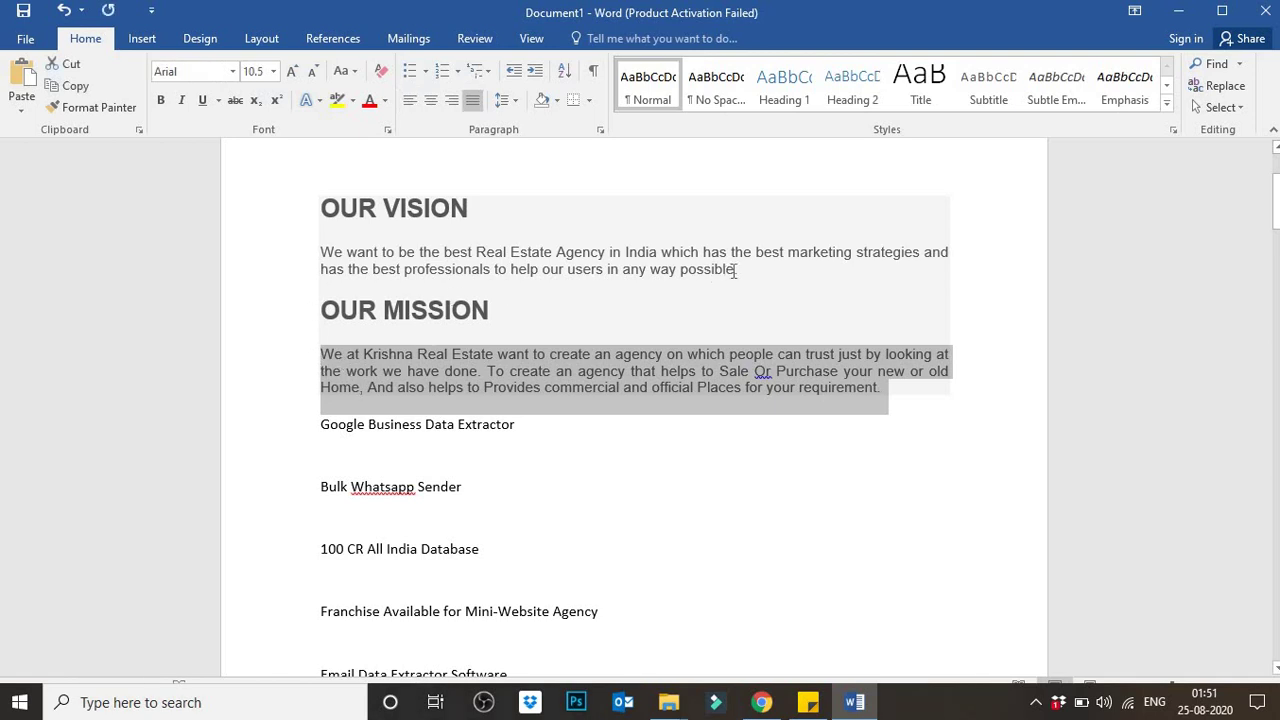
pyautogui.hotkey('alt', 'Tab')
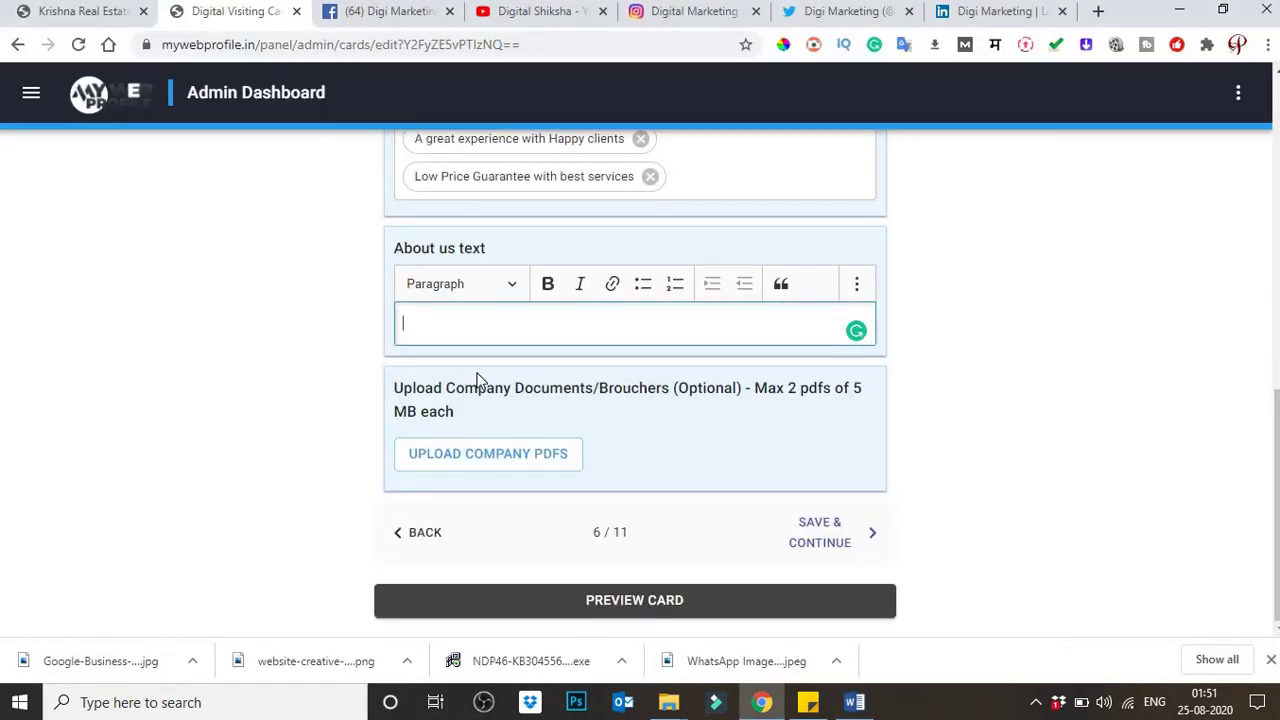
pyautogui.hotkey('alt', 'Tab')
pyautogui.moveTo(737, 270); pyautogui.dragTo(333, 258)
pyautogui.hotkey('alt', 'Tab')
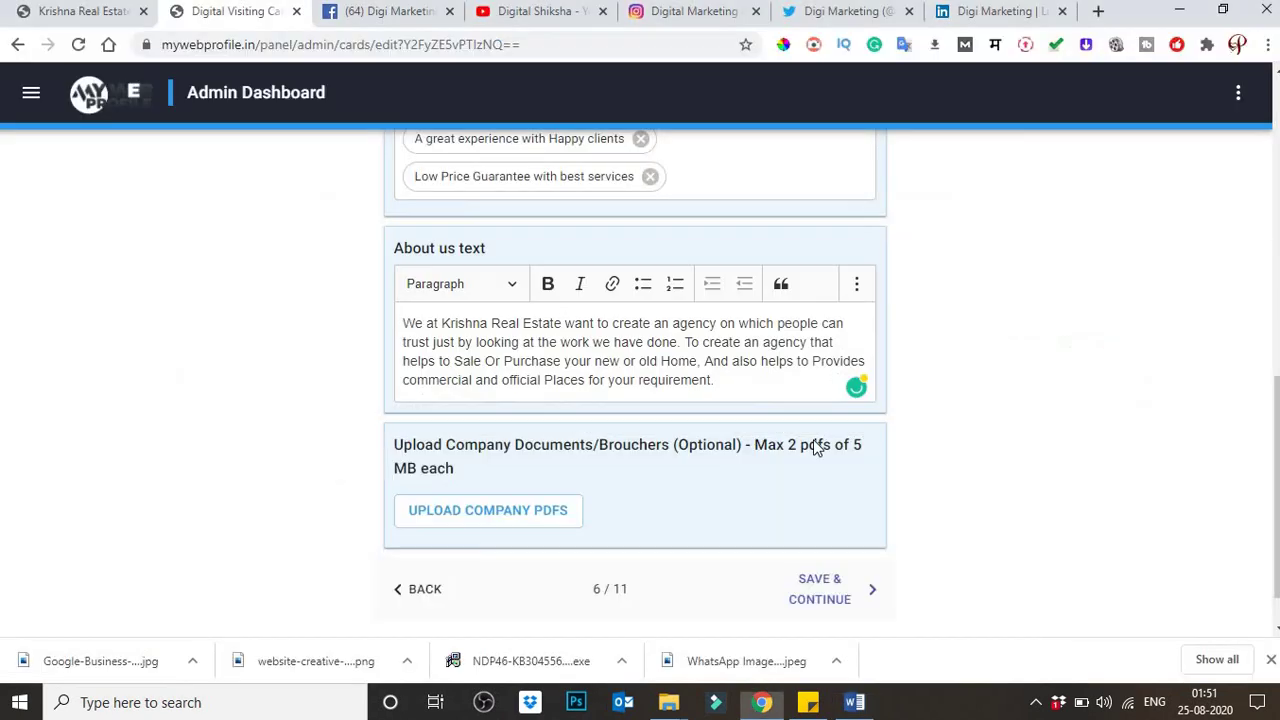
pyautogui.hotkey('alt', 'Tab')
pyautogui.moveTo(881, 388); pyautogui.dragTo(274, 162)
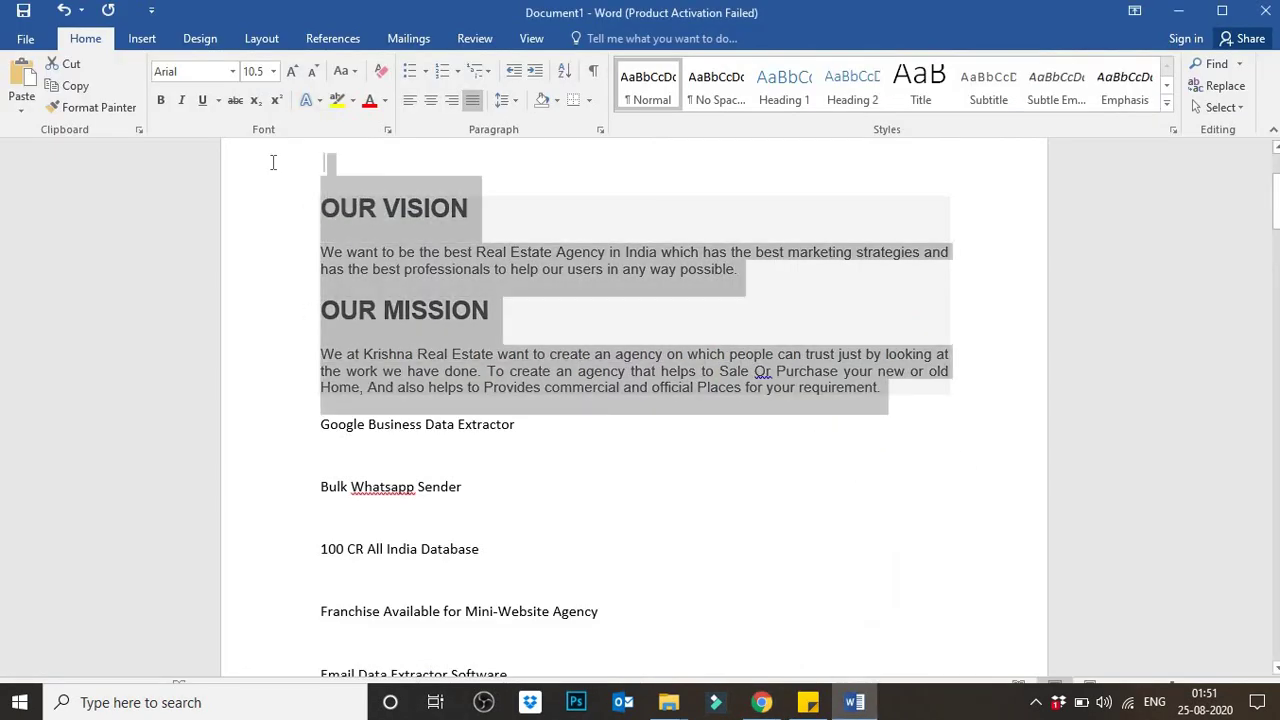
pyautogui.hotkey('alt', 'Tab')
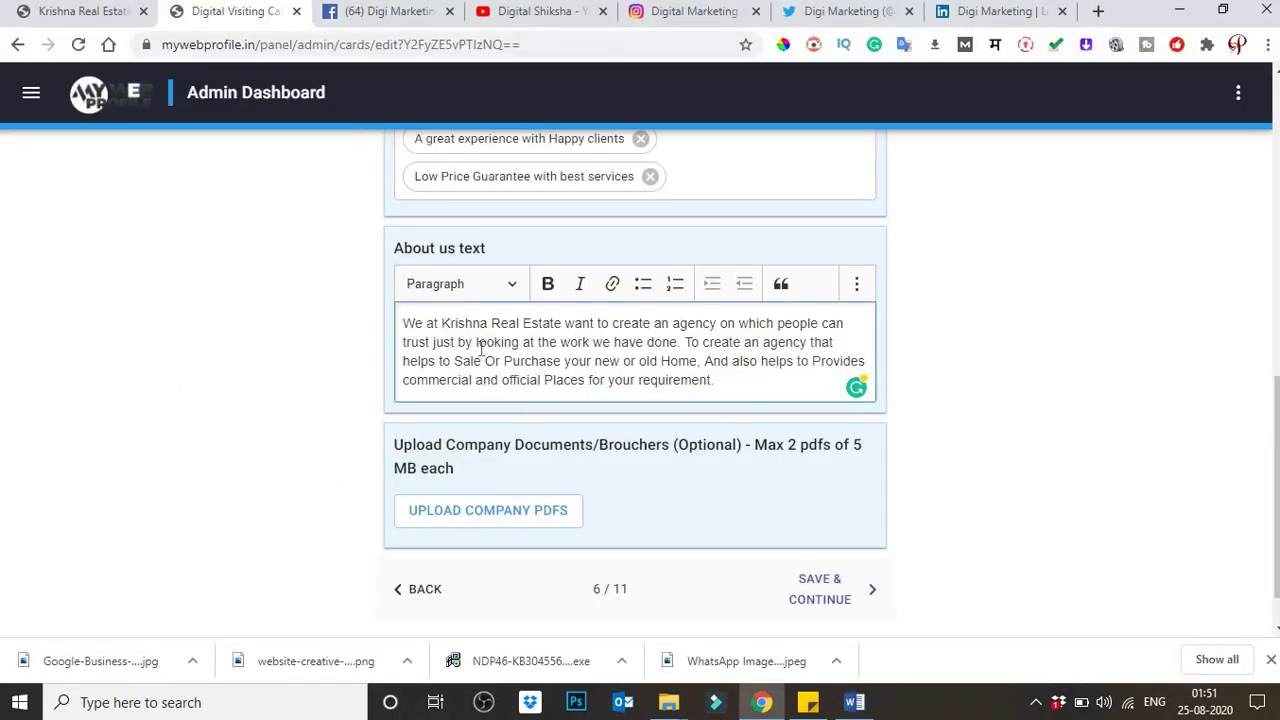
pyautogui.tripleClick(481, 349)
pyautogui.write('OUR VISION We want to be the best Real Estate Agency in India which has the best marketing strategies and has the best professionals to help our users in any way possible. OUR MISSION We at Krishna Real Estate want to create an agency on which people can trust just by looking at the work we have done. To create an agency that helps to Sale Or Purchase your new or old Home, And also helps to Provides commercial and official Places for your requirement.')
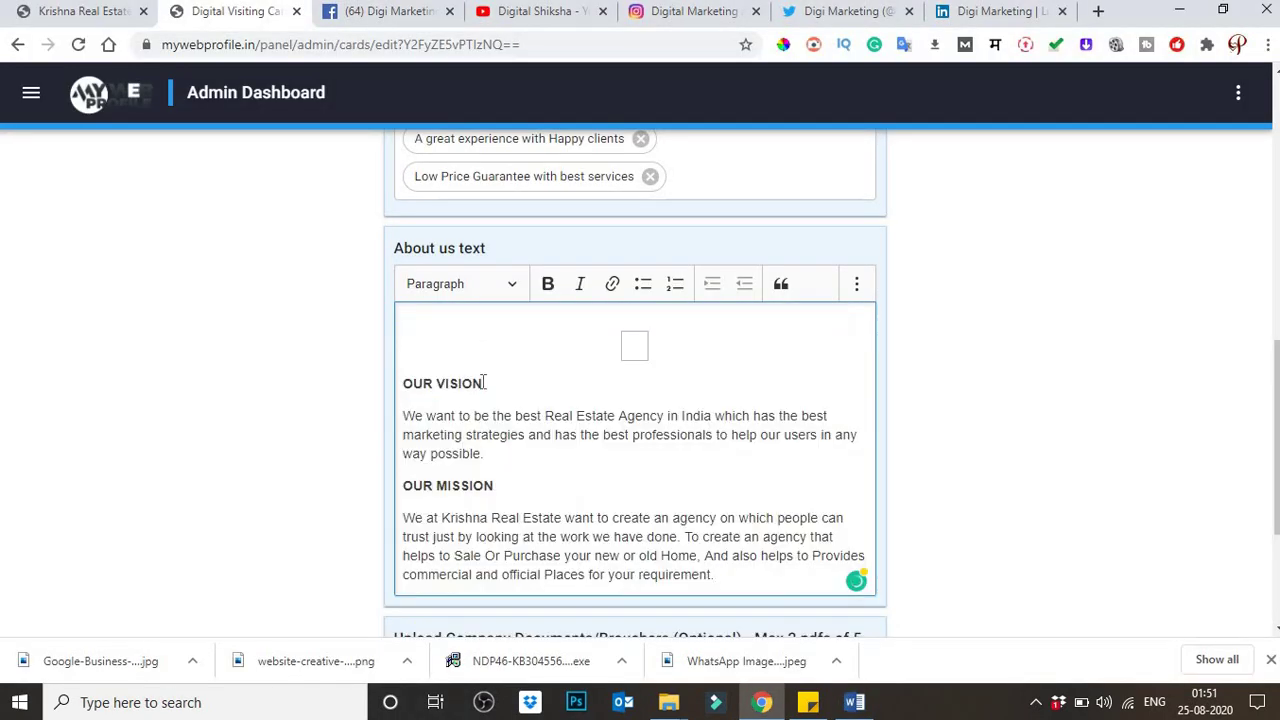
# Step: Delete the empty image placeholder and blank line so About us starts with OUR VISION
pyautogui.scroll(-3, 486, 400)
pyautogui.scroll(2, 486, 360)
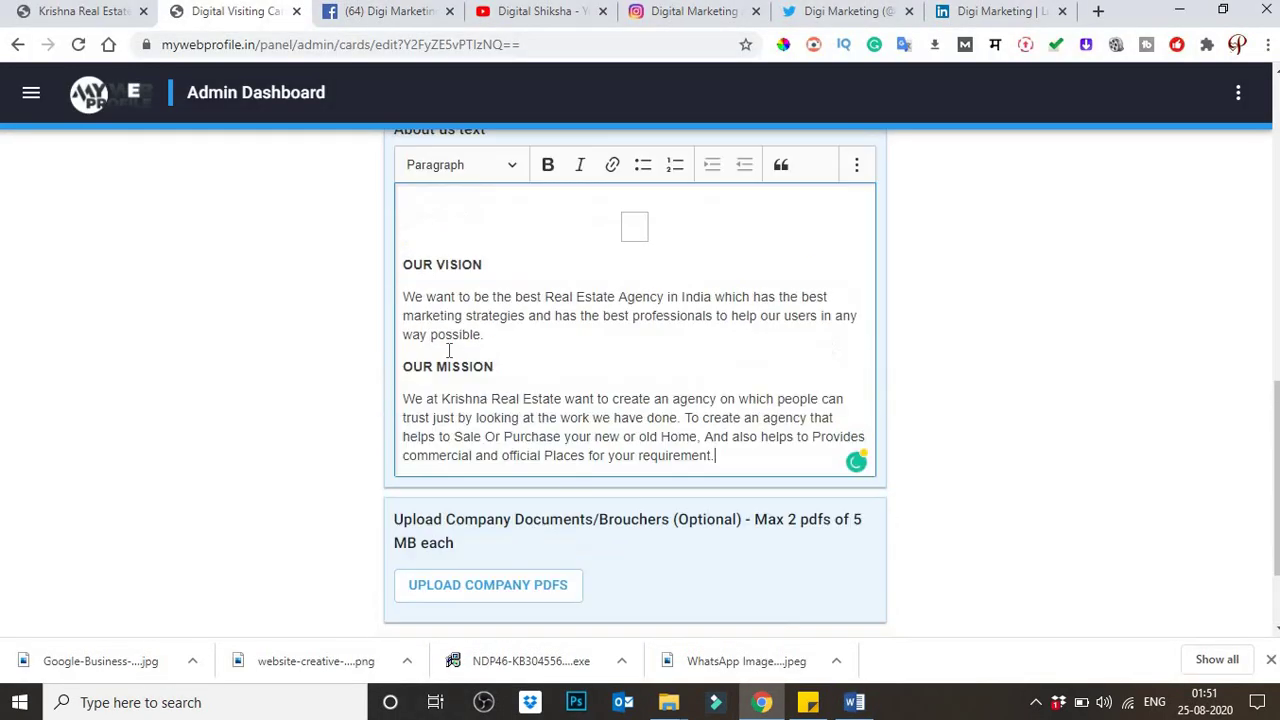
pyautogui.click(404, 322)
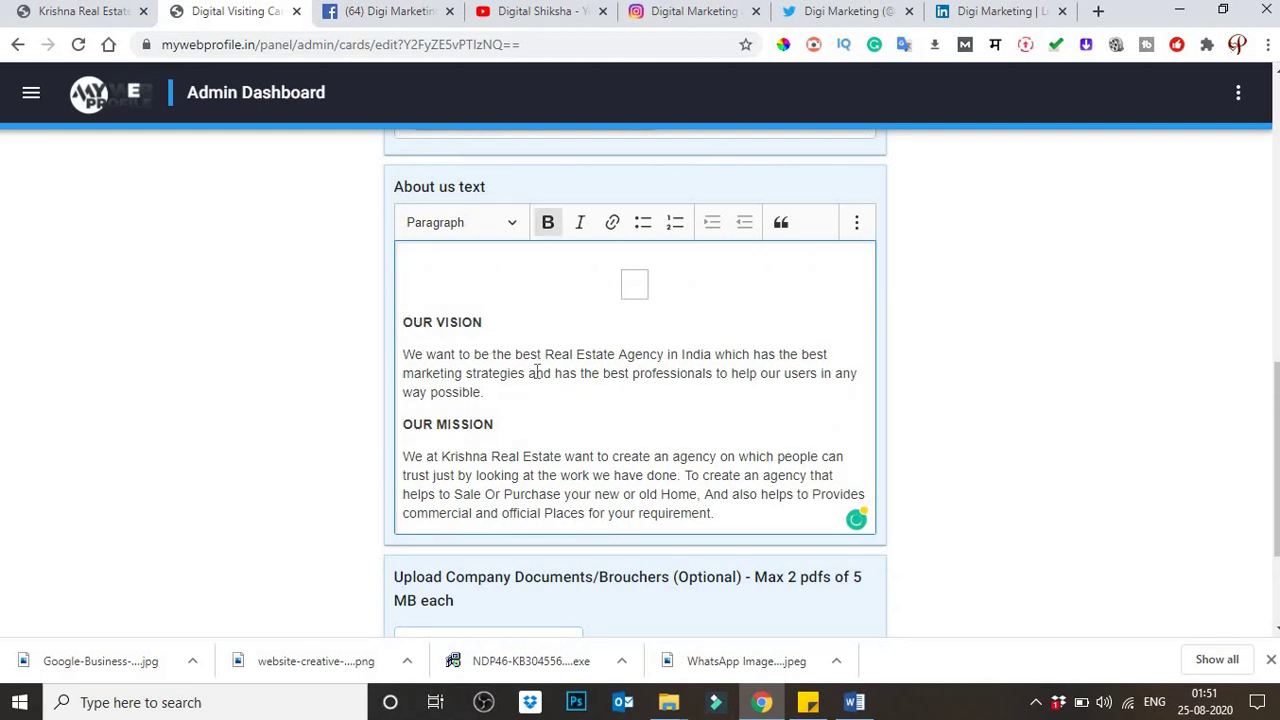
pyautogui.press('BackSpace')
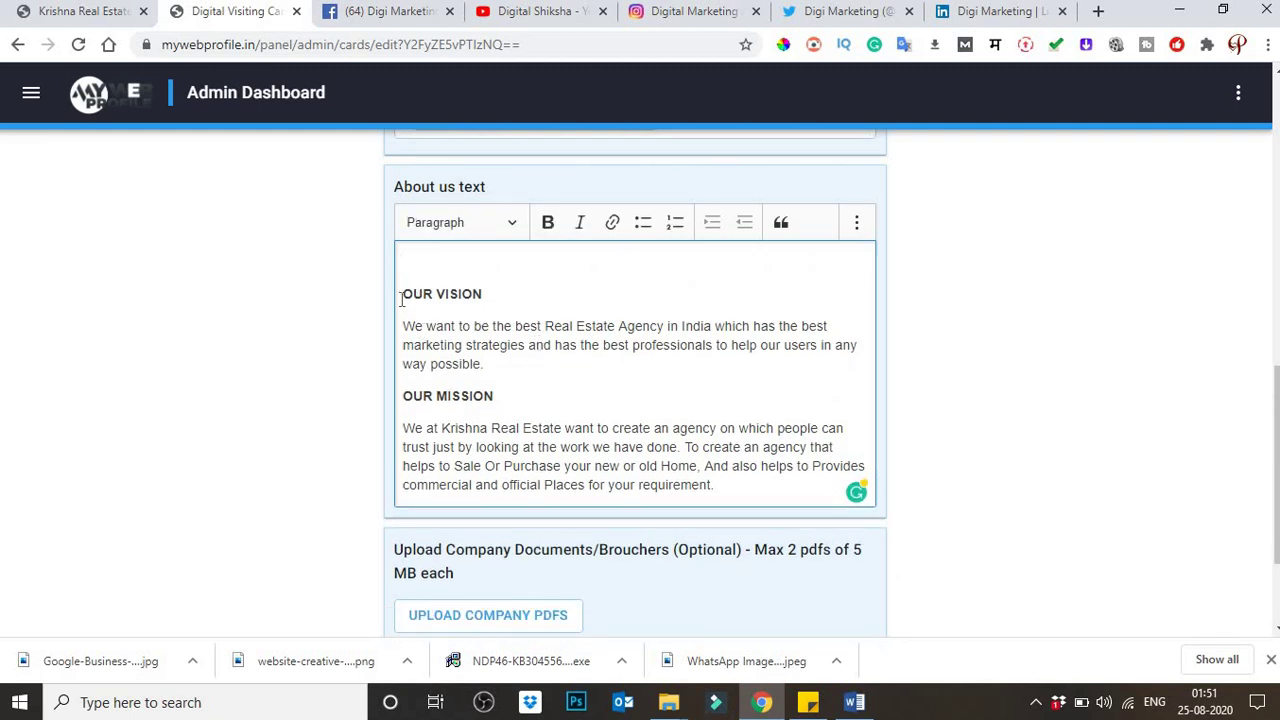
pyautogui.press('BackSpace')
pyautogui.scroll(-2, 470, 410)
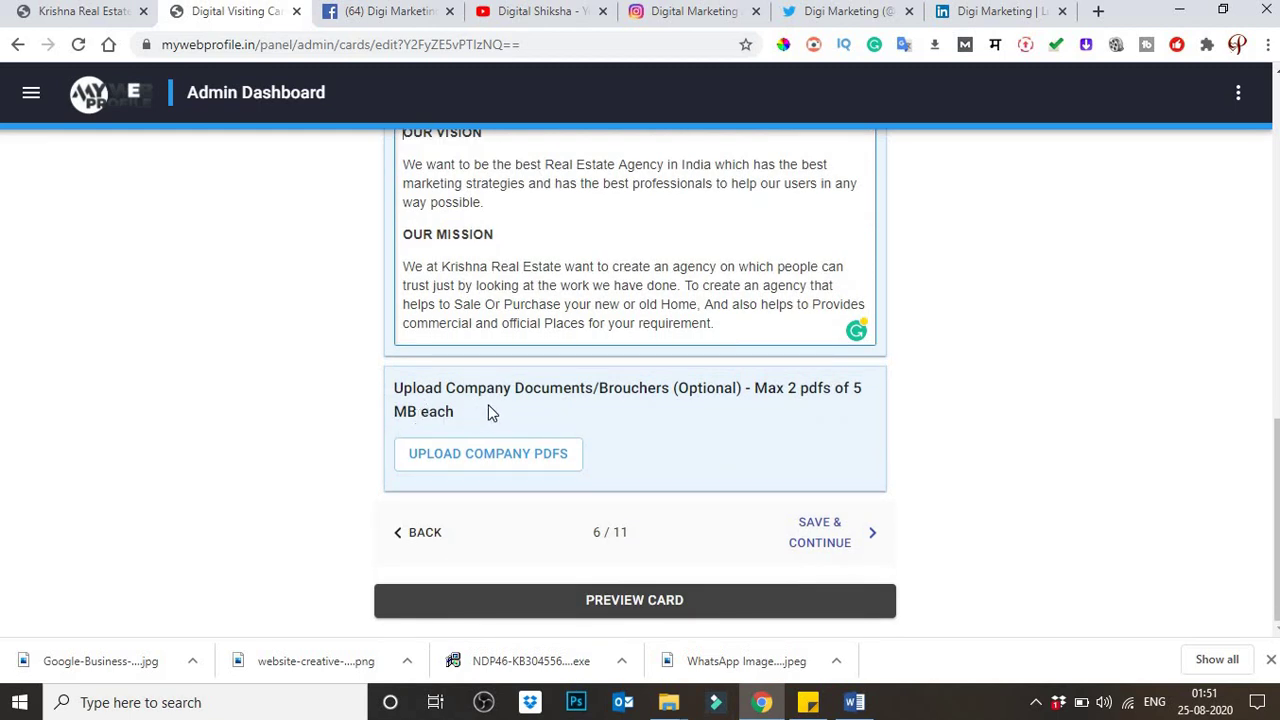
pyautogui.moveTo(580, 392); pyautogui.dragTo(817, 399)
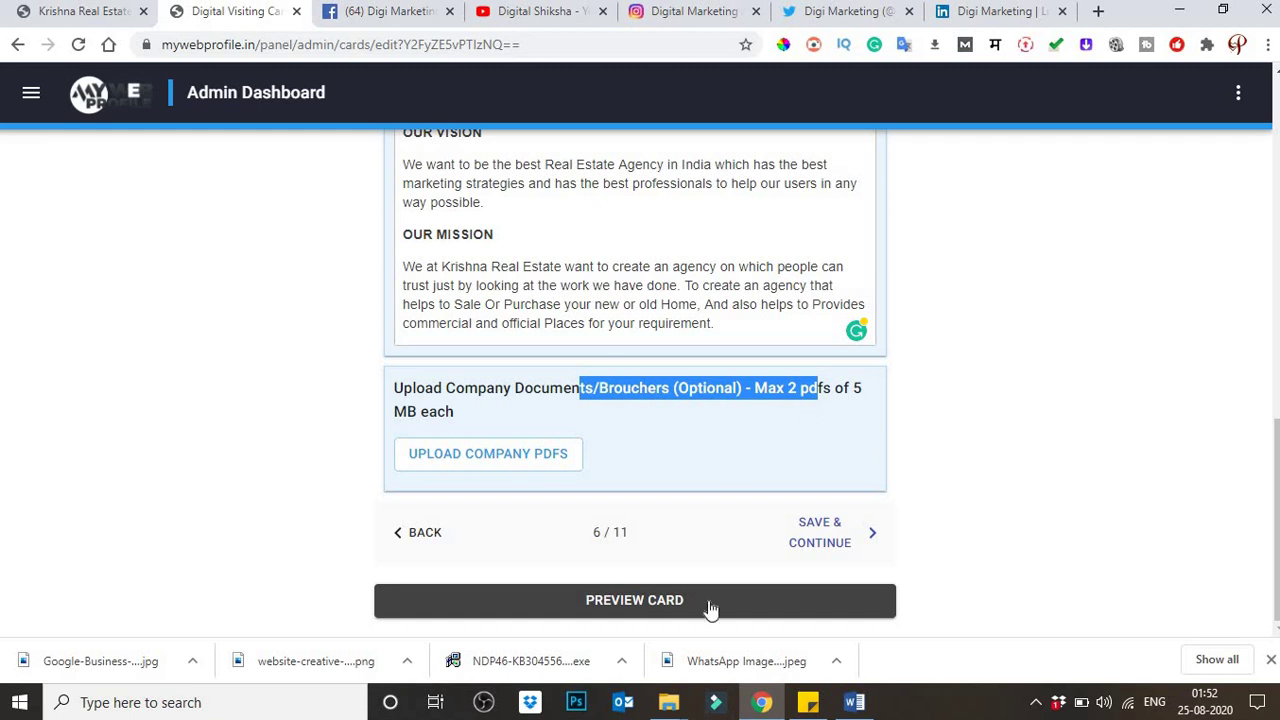
# Step: Save the About Us step and add a new product named 'Digi Marketing', correcting the spelling
pyautogui.click(836, 542)
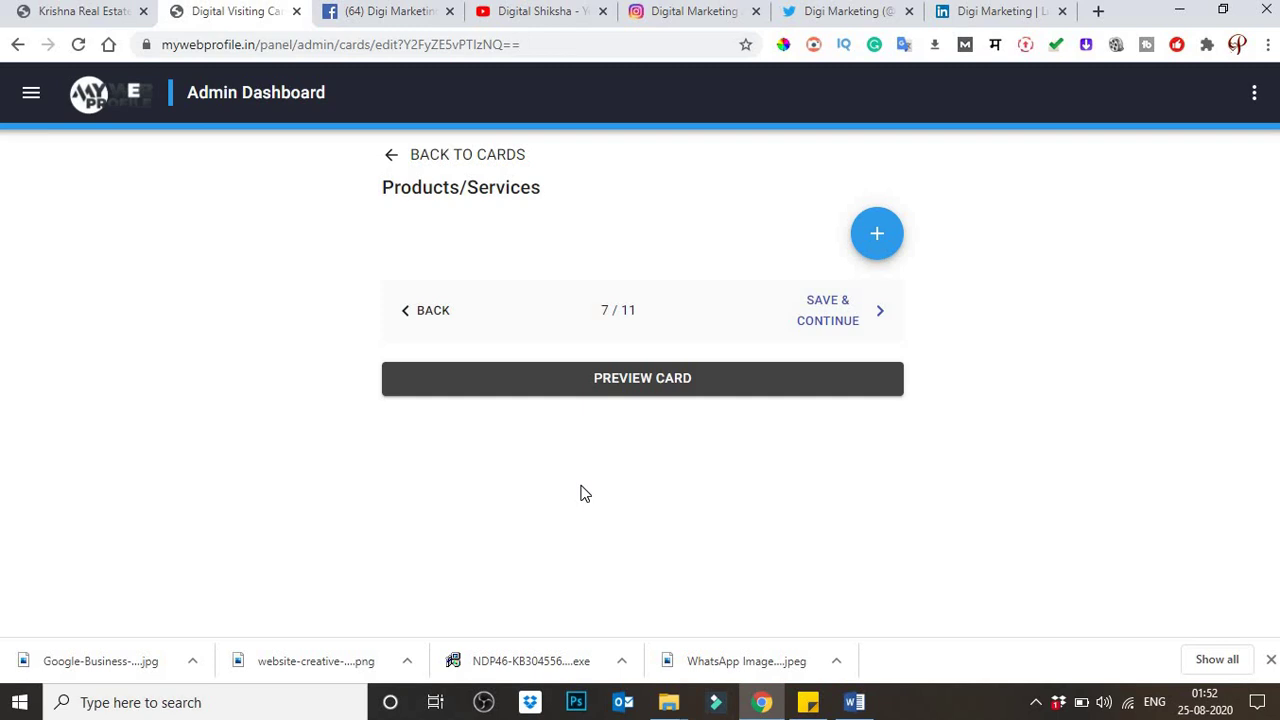
pyautogui.click(877, 233)
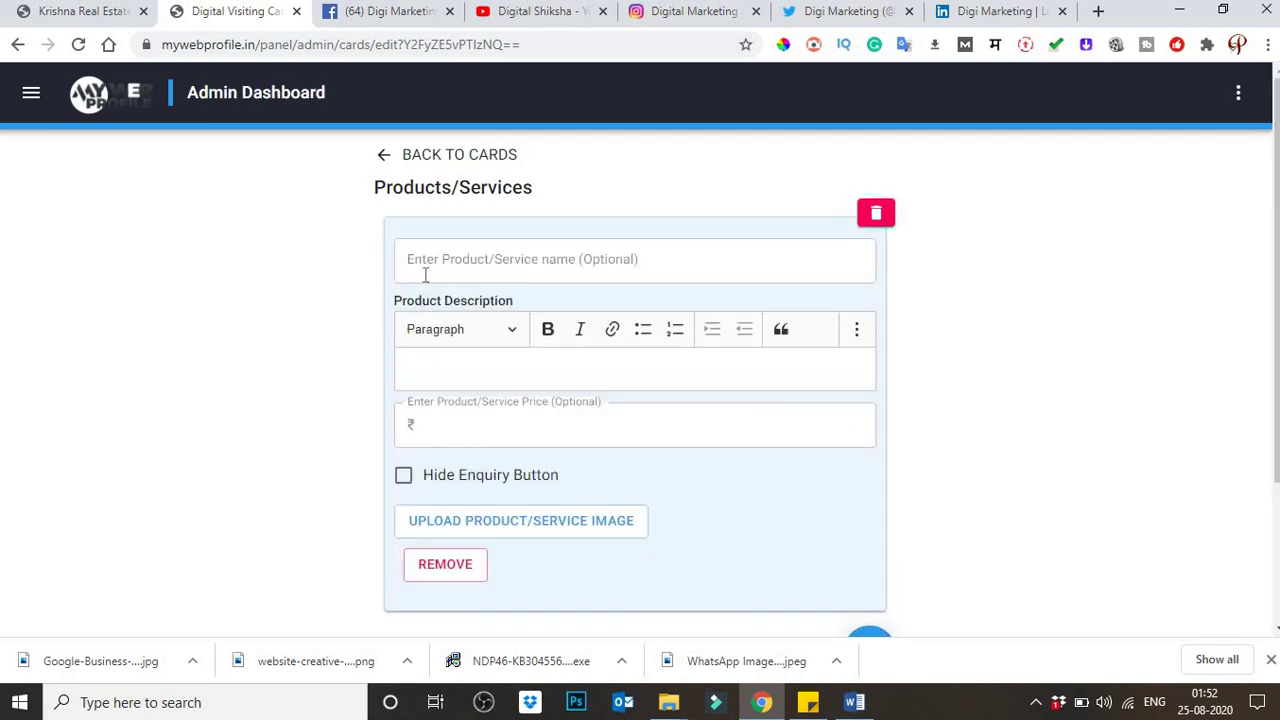
pyautogui.click(429, 267)
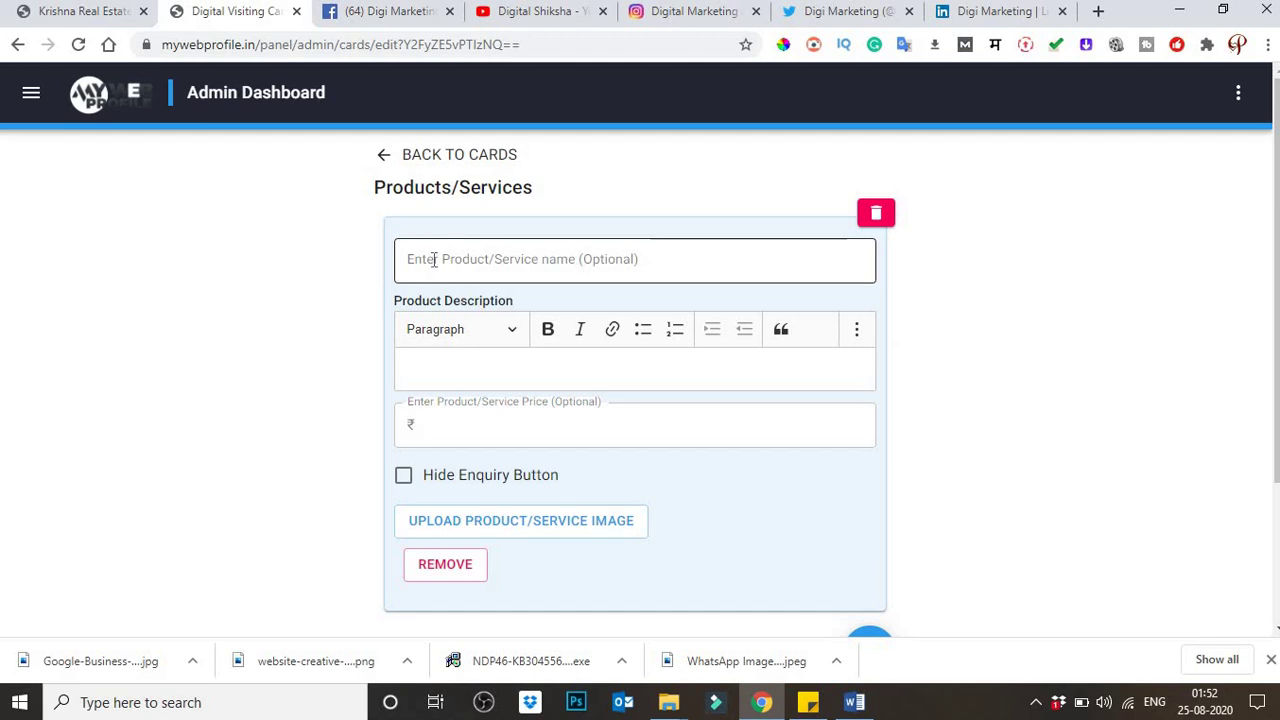
pyautogui.click(434, 259)
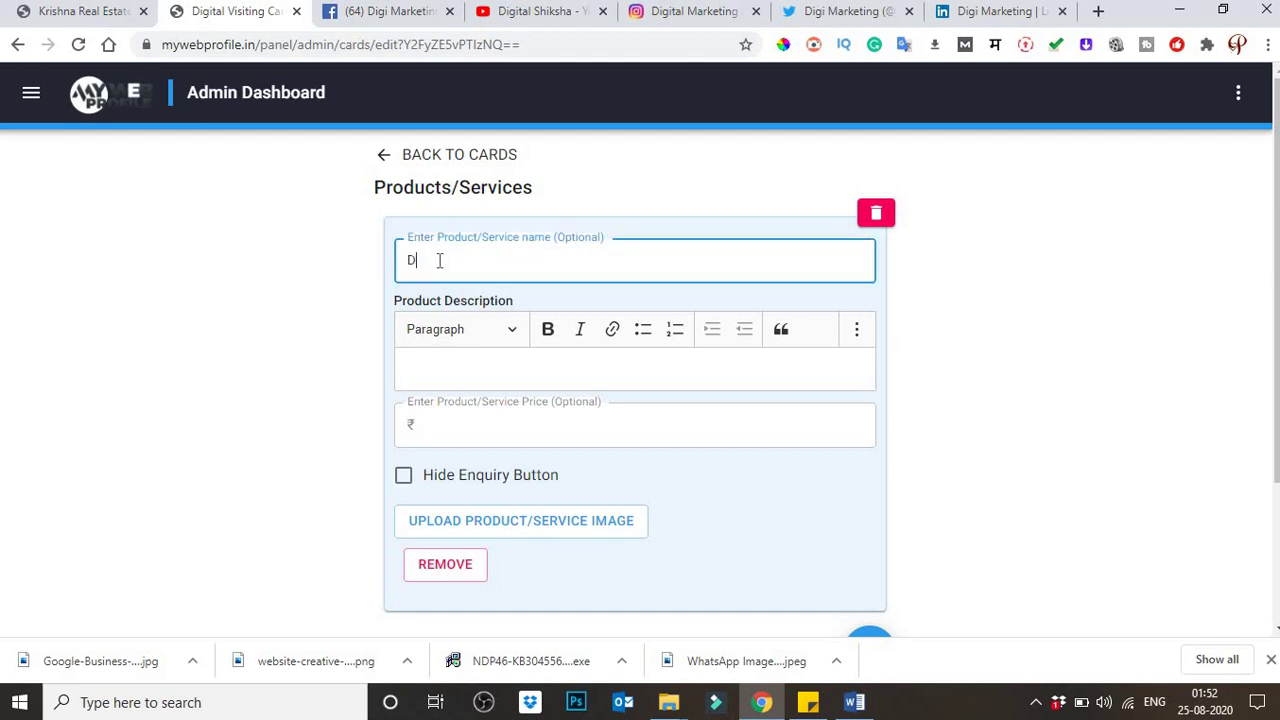
pyautogui.write('Digi Marekting')
pyautogui.rightClick(466, 264)
pyautogui.click(505, 278)
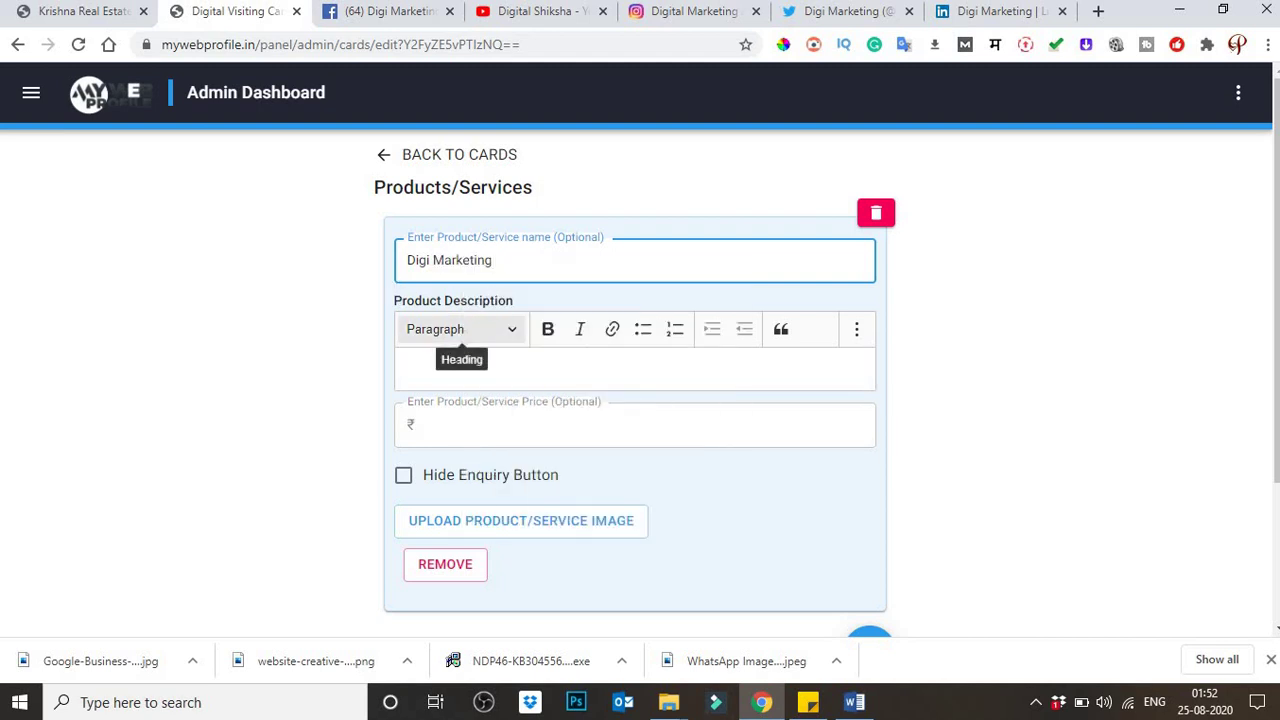
# Step: Paste the vision and mission text as description, remove the image placeholder, and enter price 9999
pyautogui.click(456, 362)
pyautogui.write('OUR VISION We want to be the best Real Estate Agency in India which has the best marketing strategies and has the best professionals to help our users in any way possible. OUR MISSION We at Krishna Real Estate want to create an agency on which people can trust just by looking at the work we have done. To create an agency that helps to Sale Or Purchase your new or old Home, And also helps to Provides commercial and official Places for your requirement.')
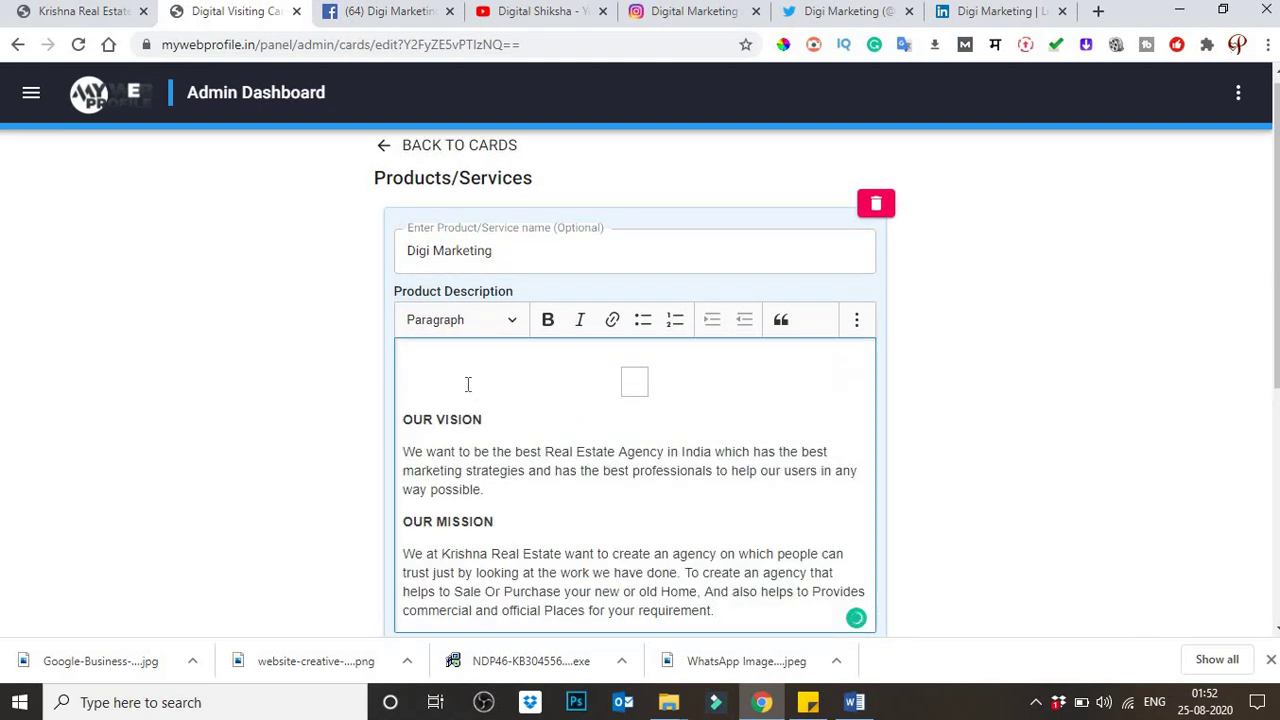
pyautogui.click(406, 415)
pyautogui.press('BackSpace')
pyautogui.press('BackSpace')
pyautogui.click(408, 392)
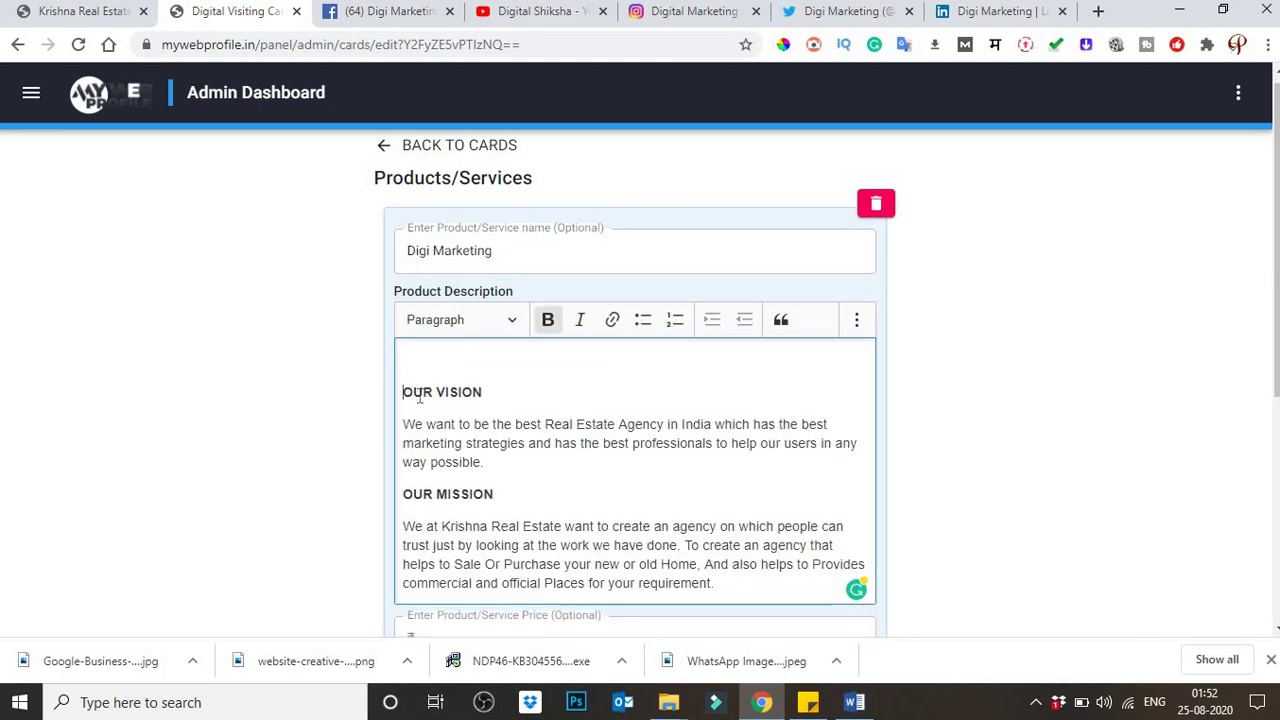
pyautogui.press('BackSpace')
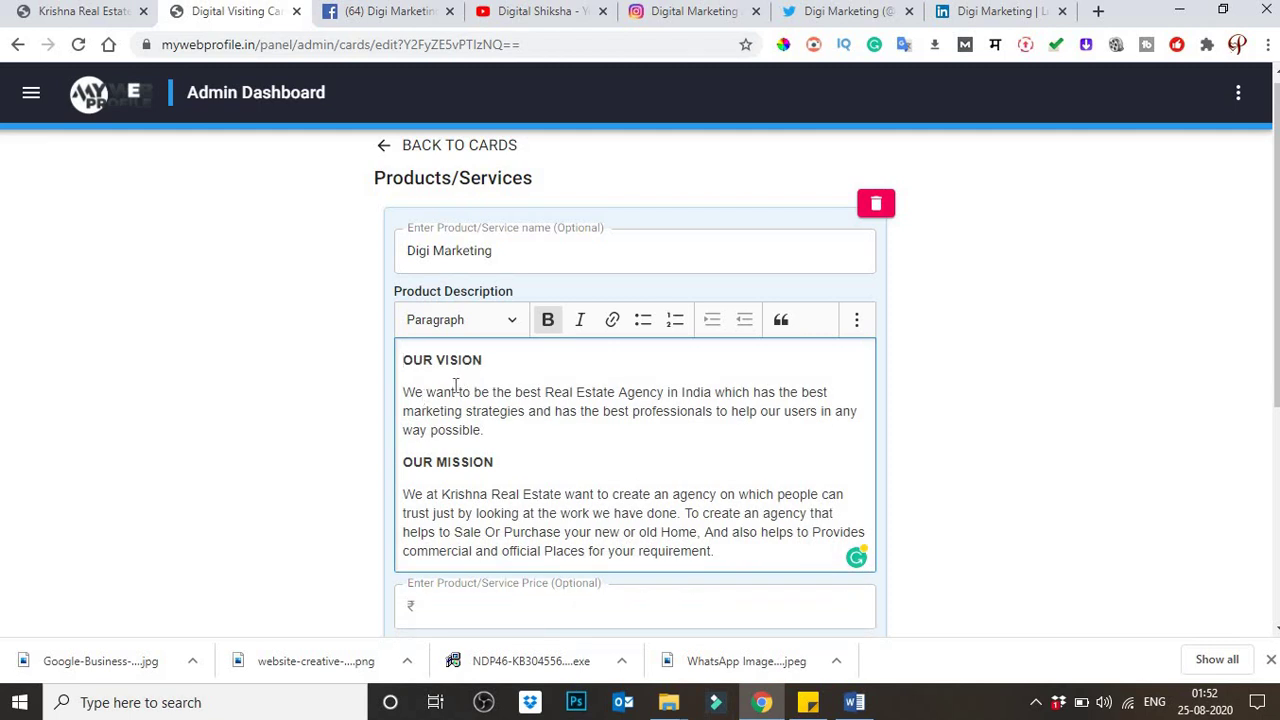
pyautogui.scroll(-2, 441, 427)
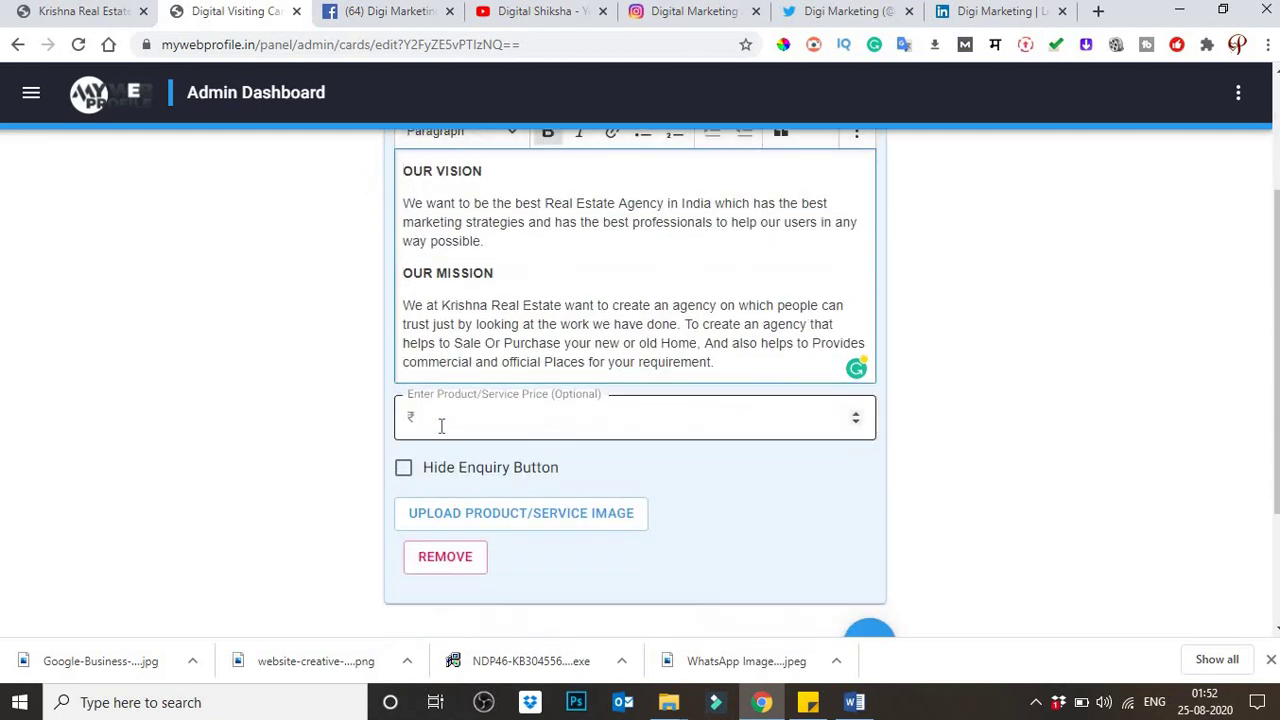
pyautogui.click(441, 427)
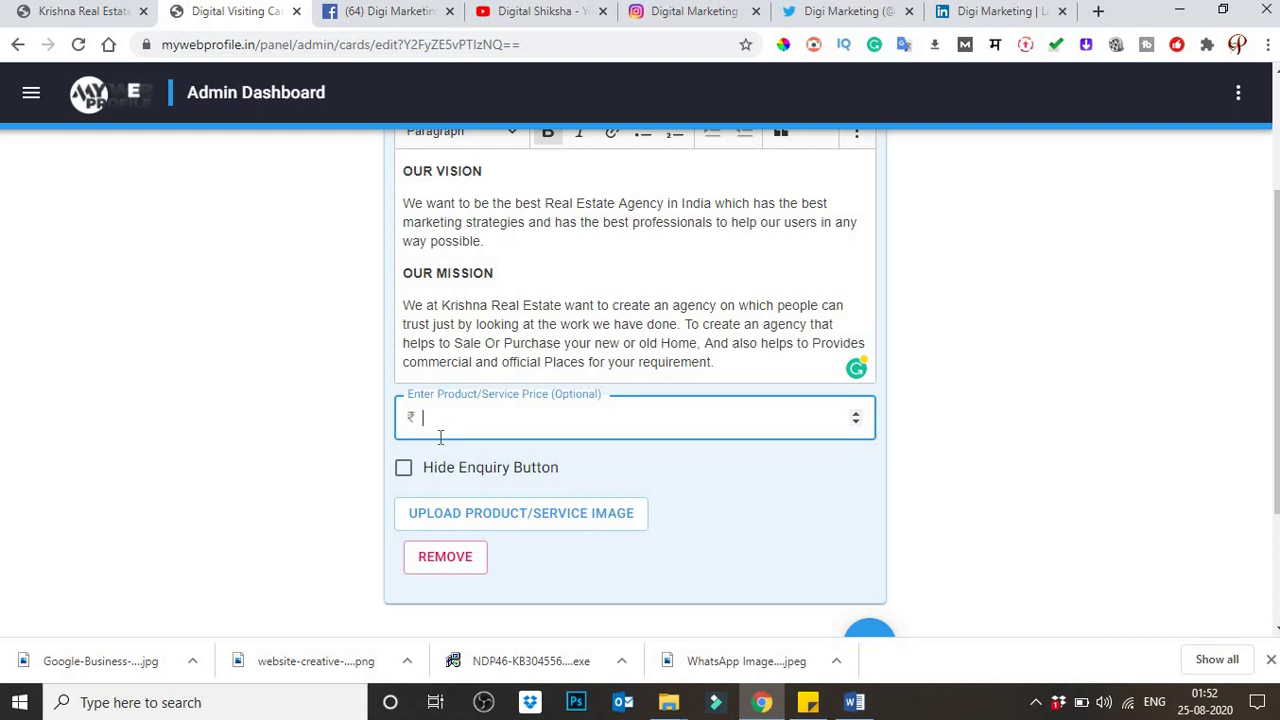
pyautogui.write('9999')
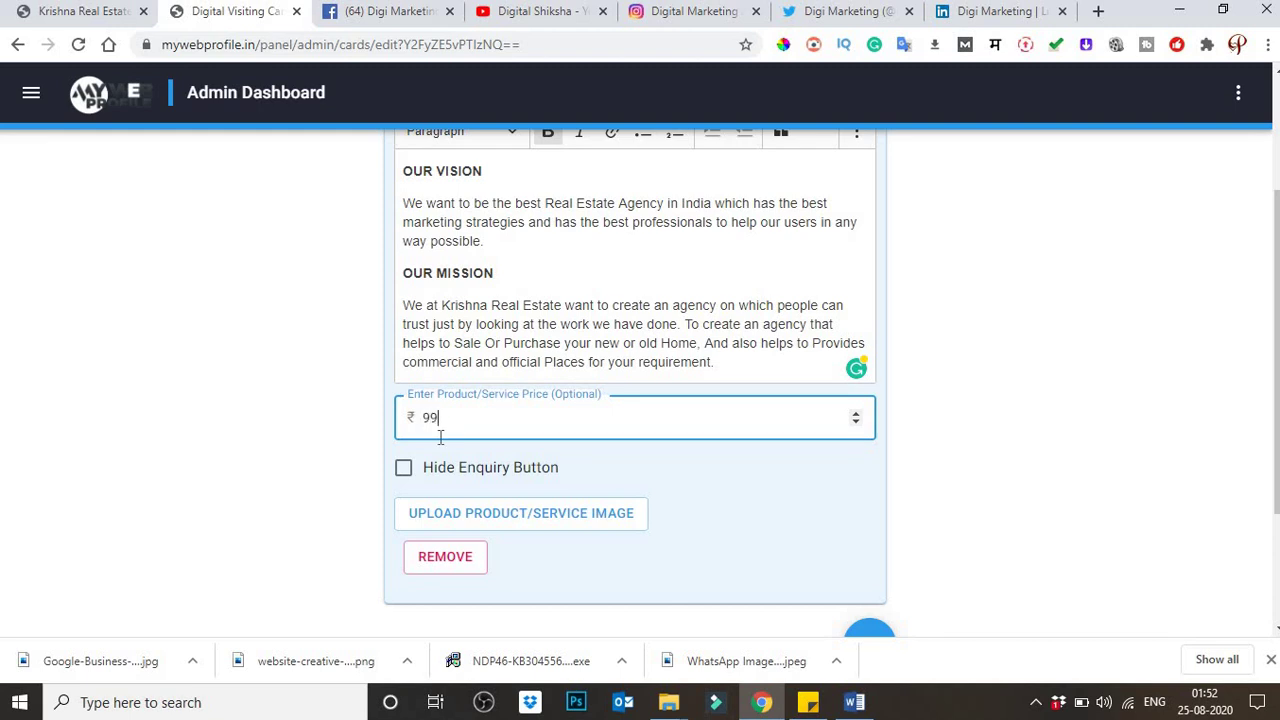
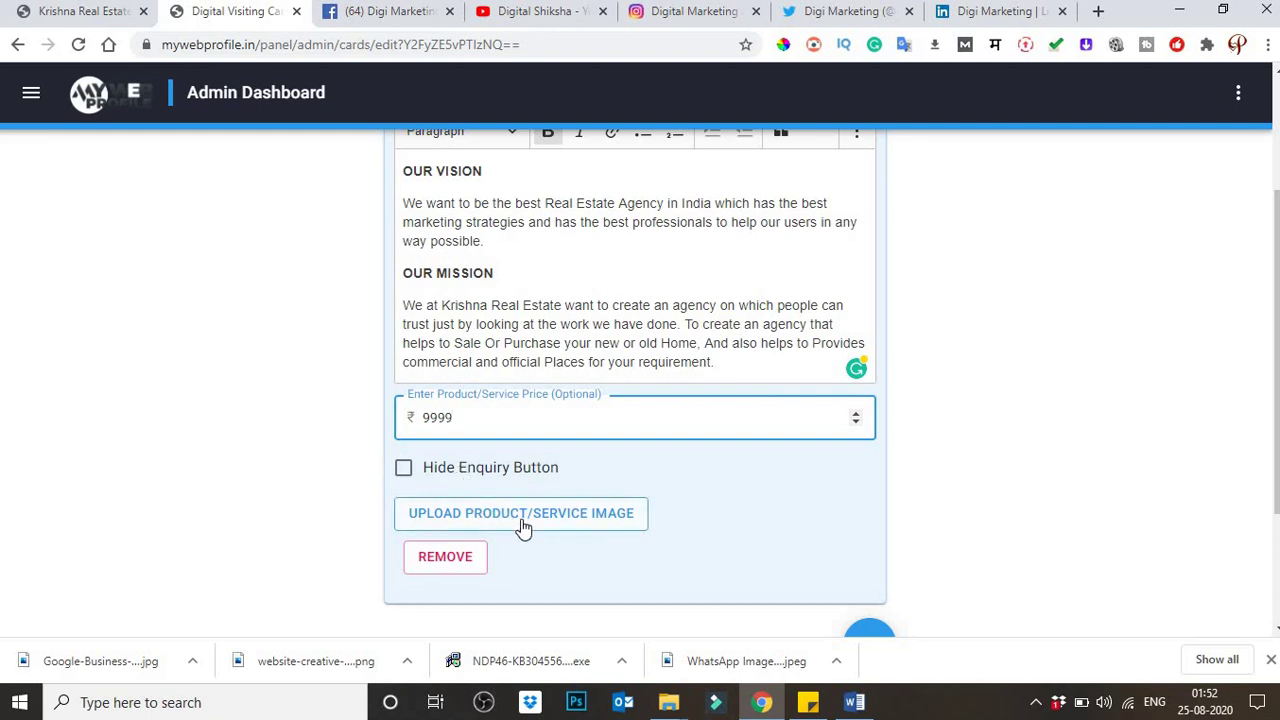
# Step: Set the Digi Marketing product image to Google-Business-Data-Extractor-2
pyautogui.click(491, 526)
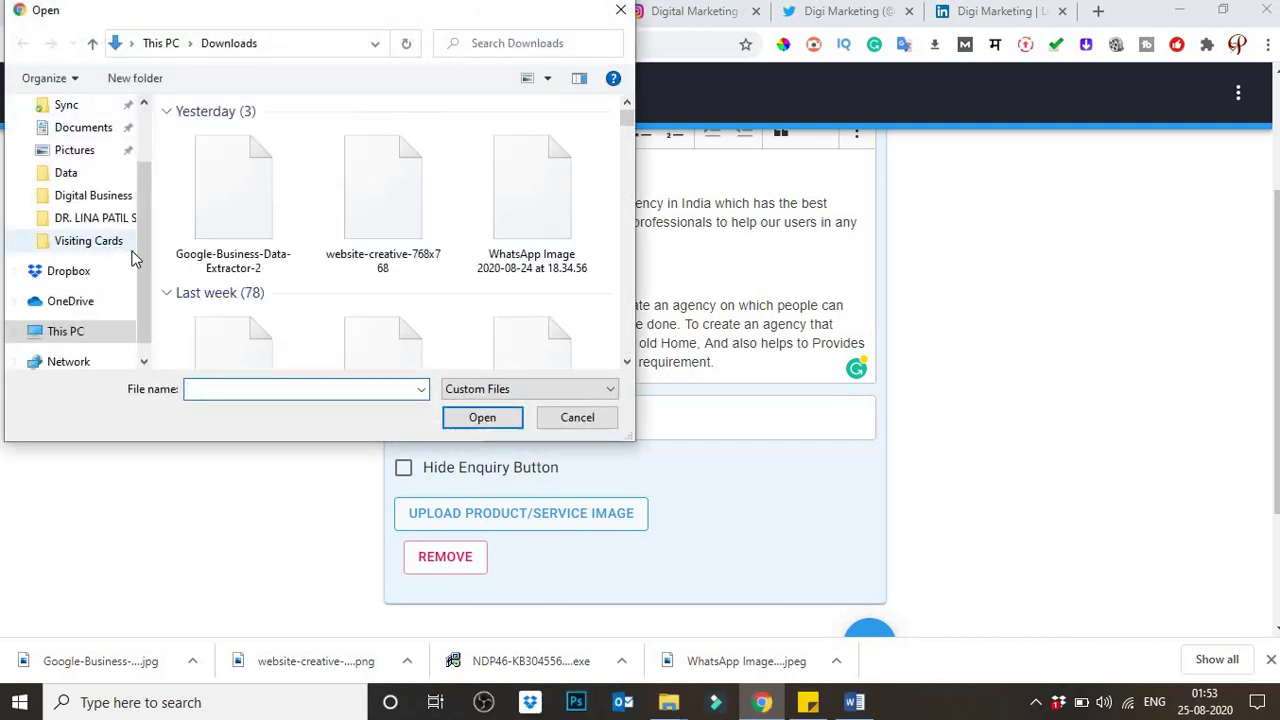
pyautogui.doubleClick(220, 212)
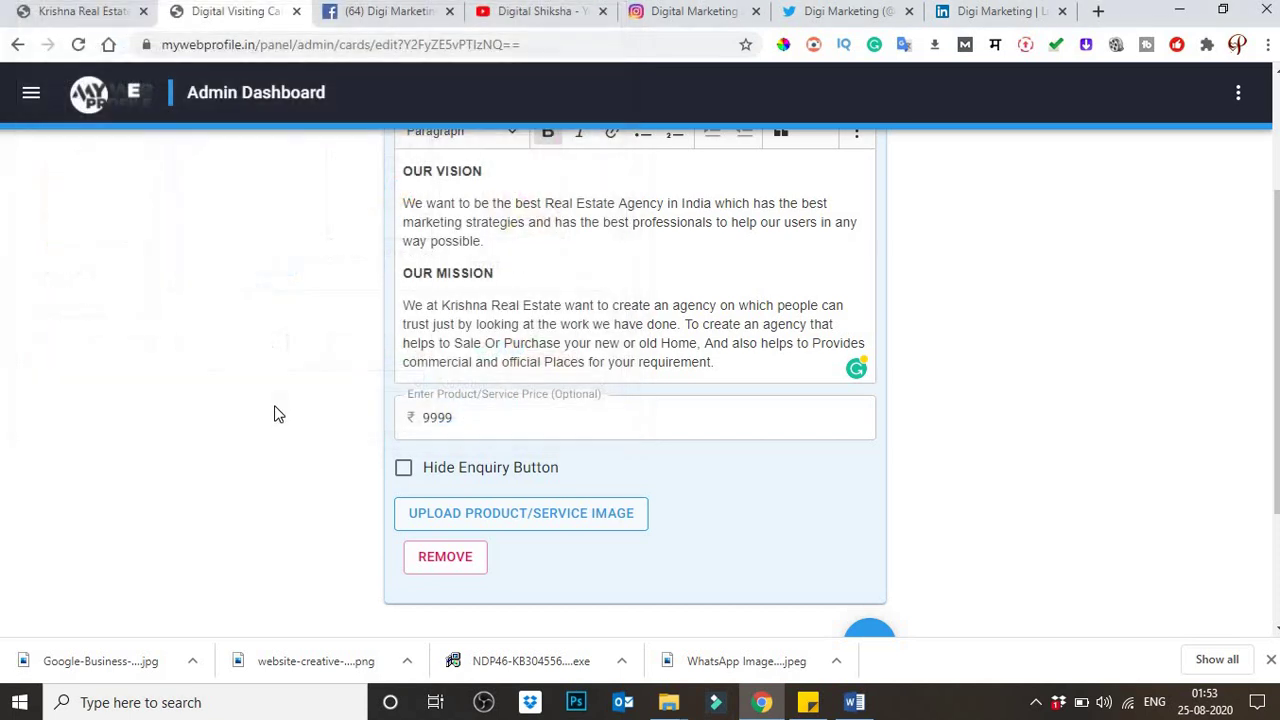
pyautogui.scroll(-4, 295, 430)
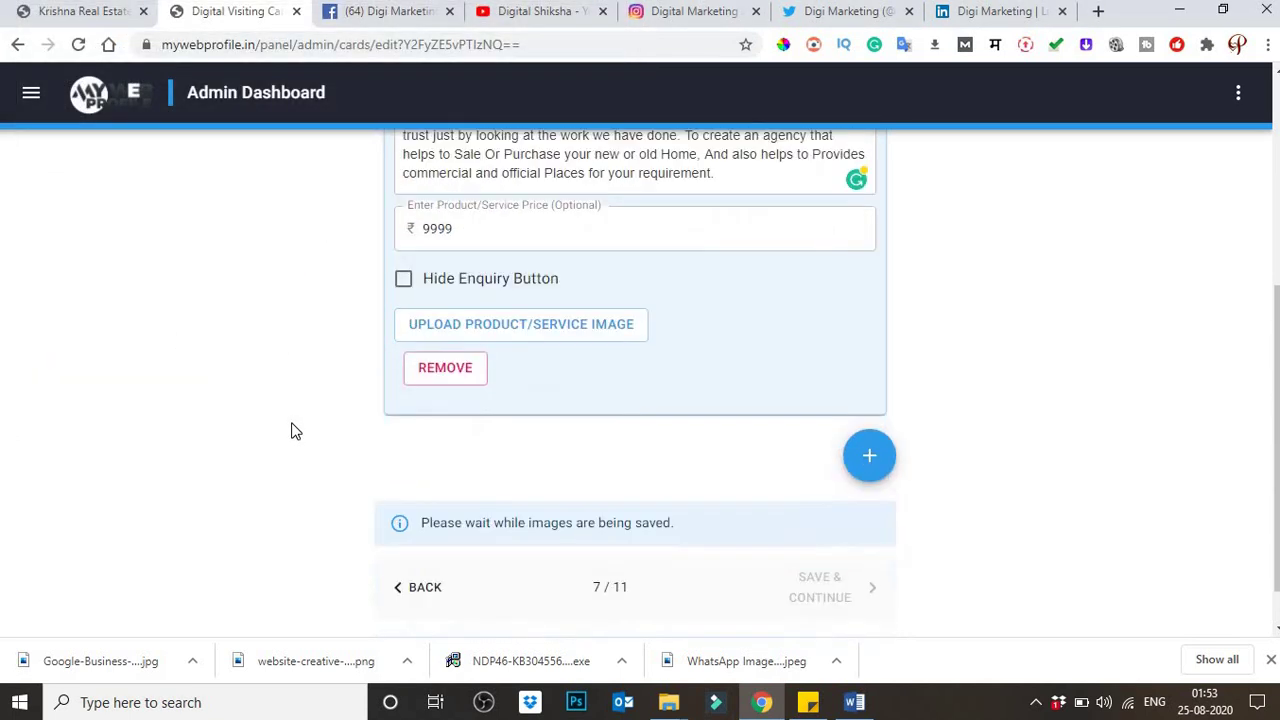
pyautogui.scroll(-2, 295, 430)
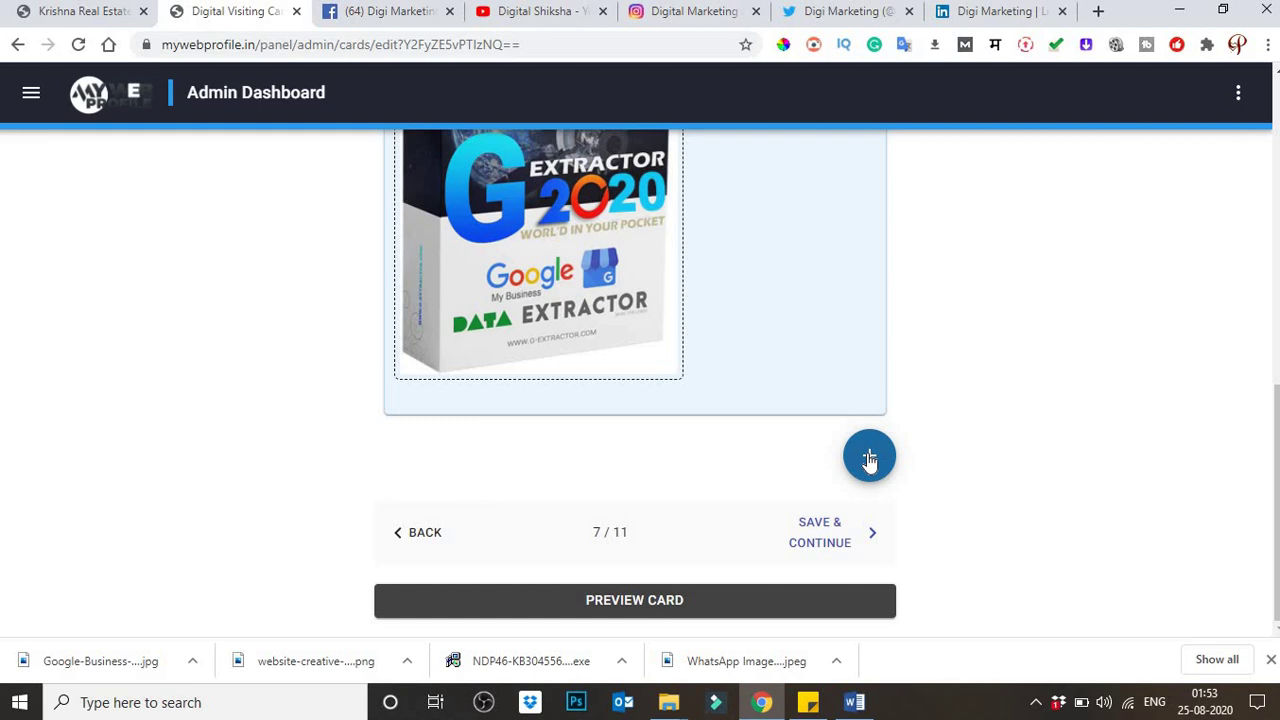
pyautogui.scroll(6, 848, 443)
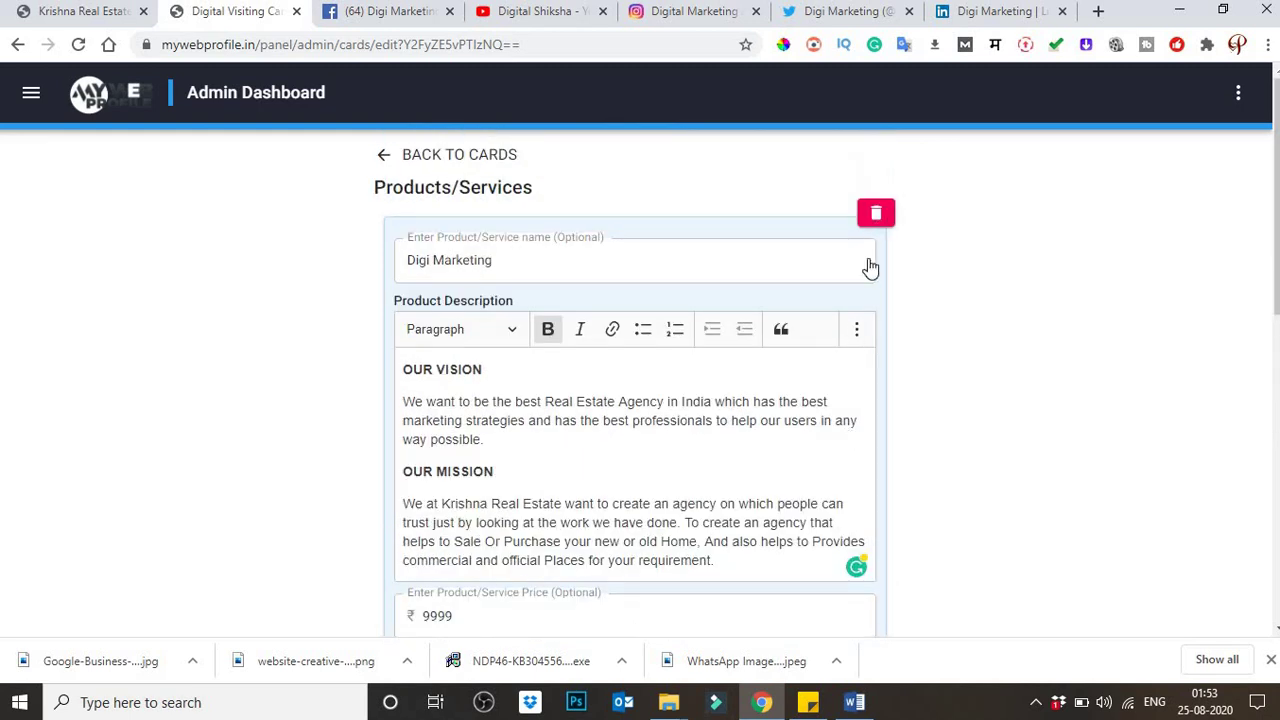
pyautogui.scroll(-6, 844, 524)
# Step: Remove the extra empty product card and save the Products/Services step
pyautogui.click(875, 462)
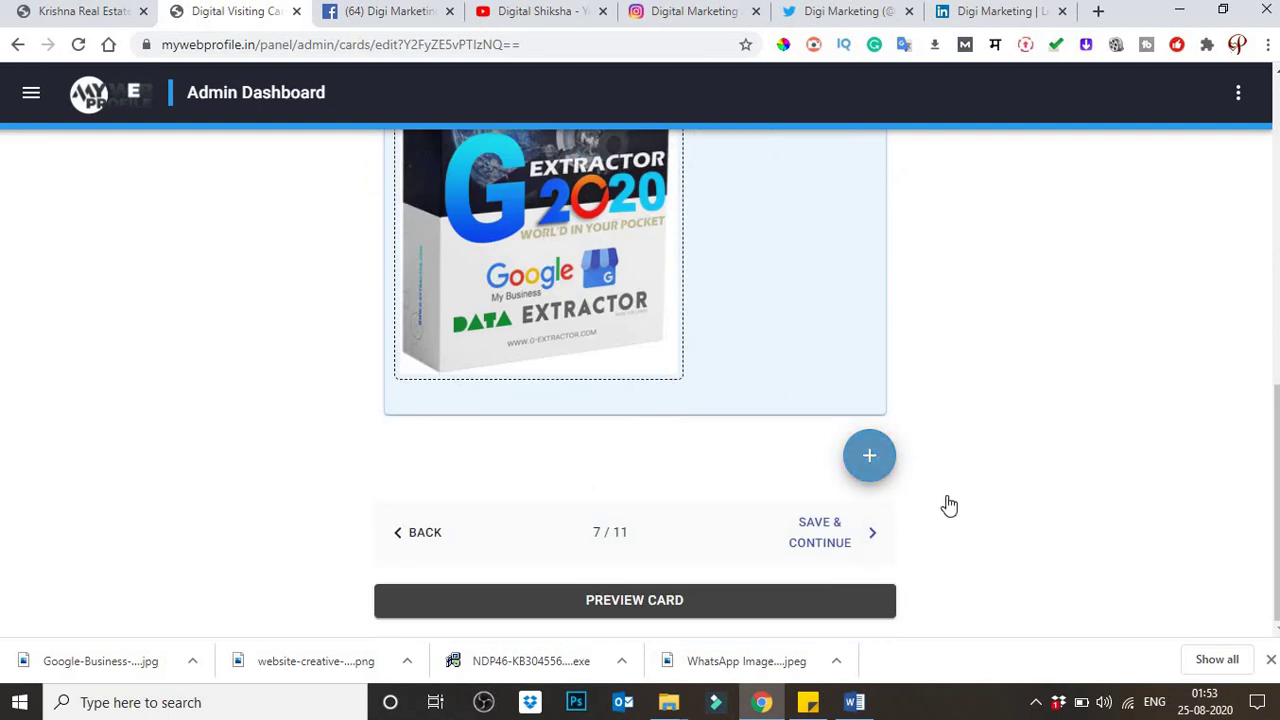
pyautogui.scroll(5, 931, 509)
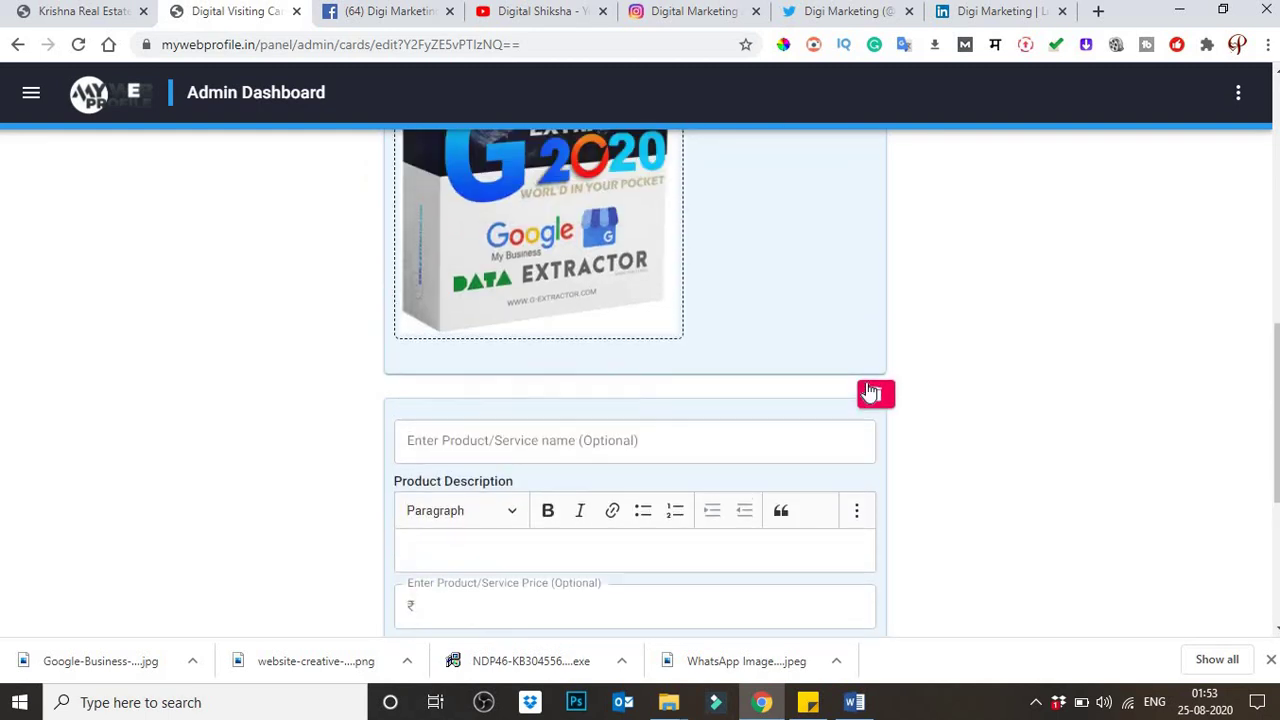
pyautogui.click(877, 391)
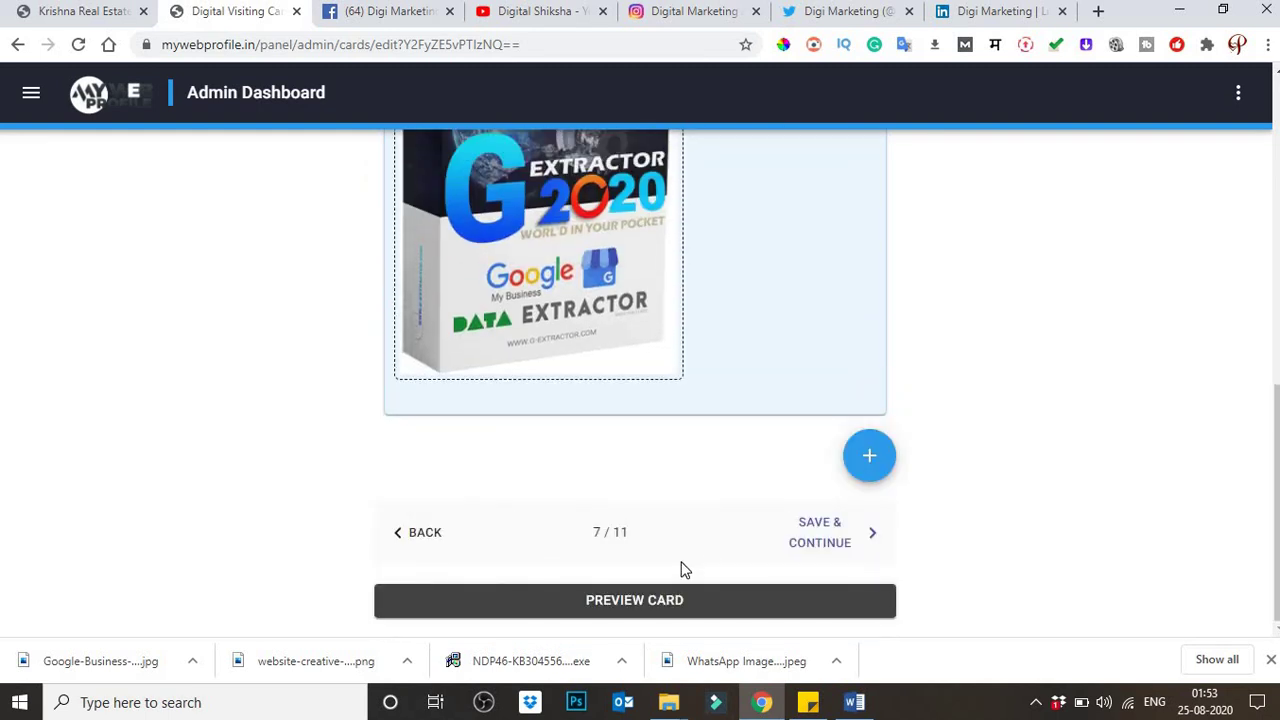
pyautogui.scroll(5, 682, 570)
pyautogui.scroll(-5, 678, 580)
pyautogui.click(836, 541)
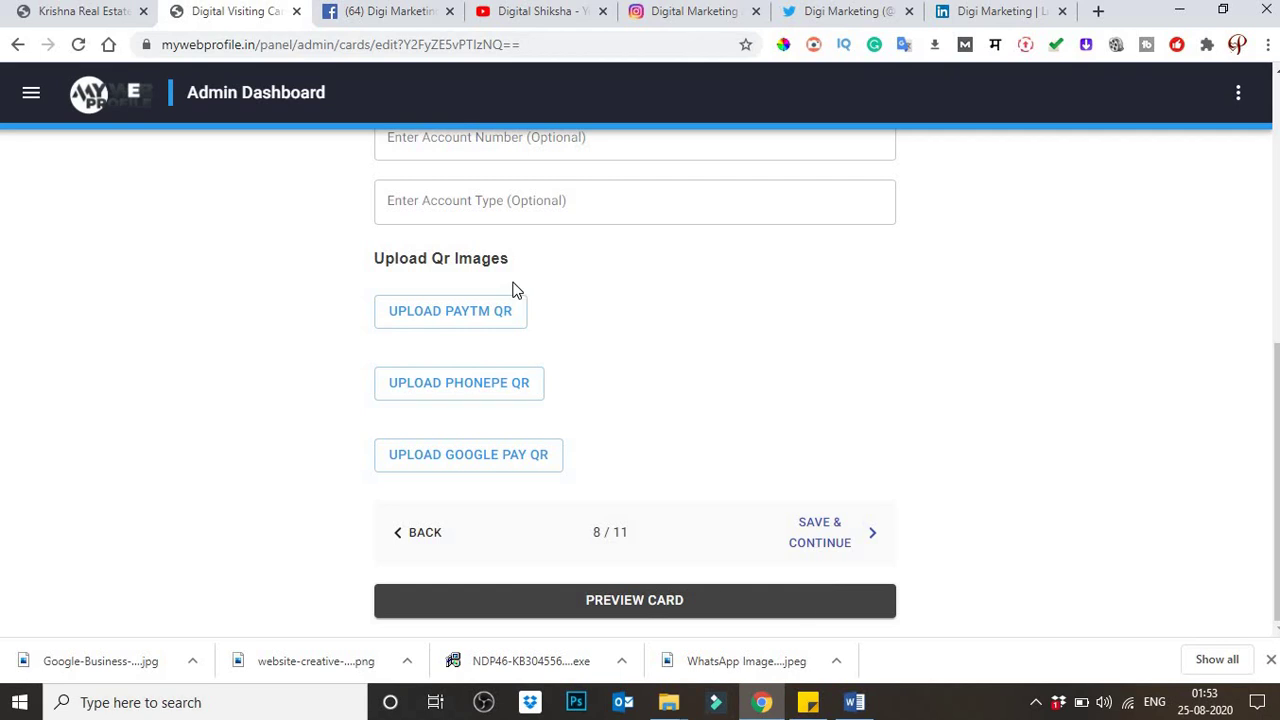
# Step: Enter the phone number for Paytm and reuse the same number for PhonePe and Google Pay
pyautogui.scroll(5, 514, 288)
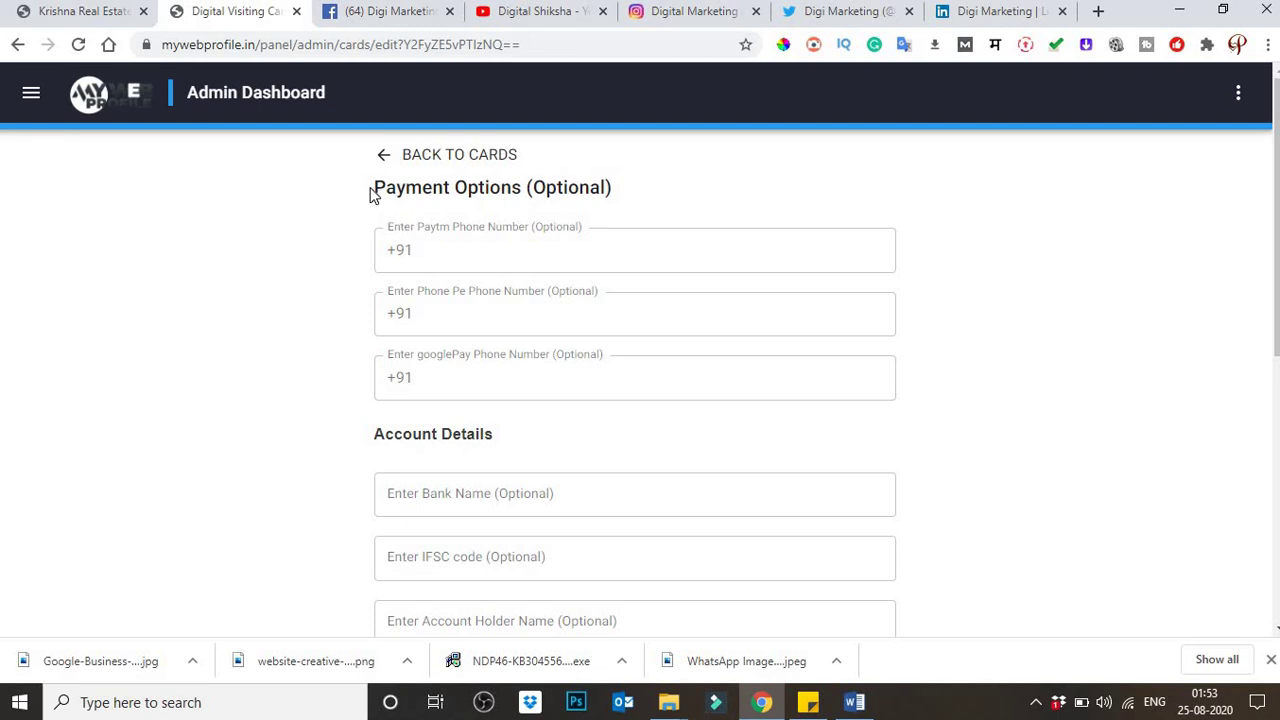
pyautogui.moveTo(372, 190); pyautogui.dragTo(608, 187)
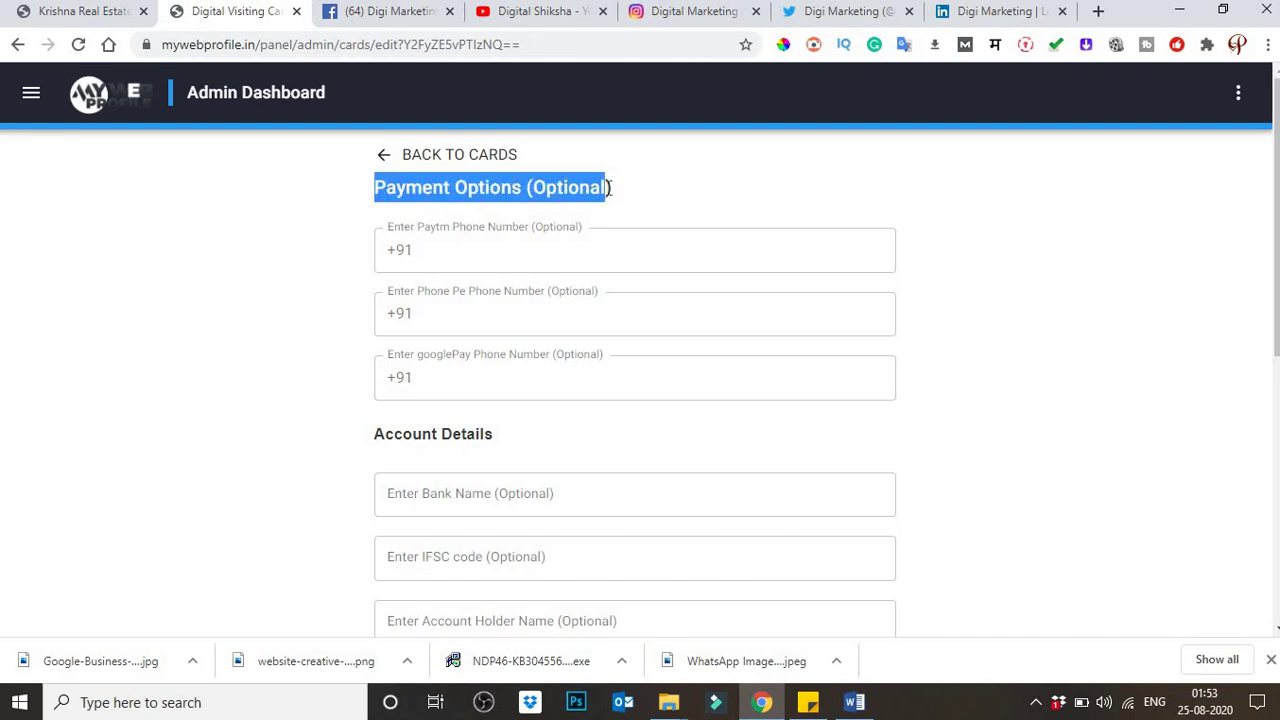
pyautogui.click(531, 250)
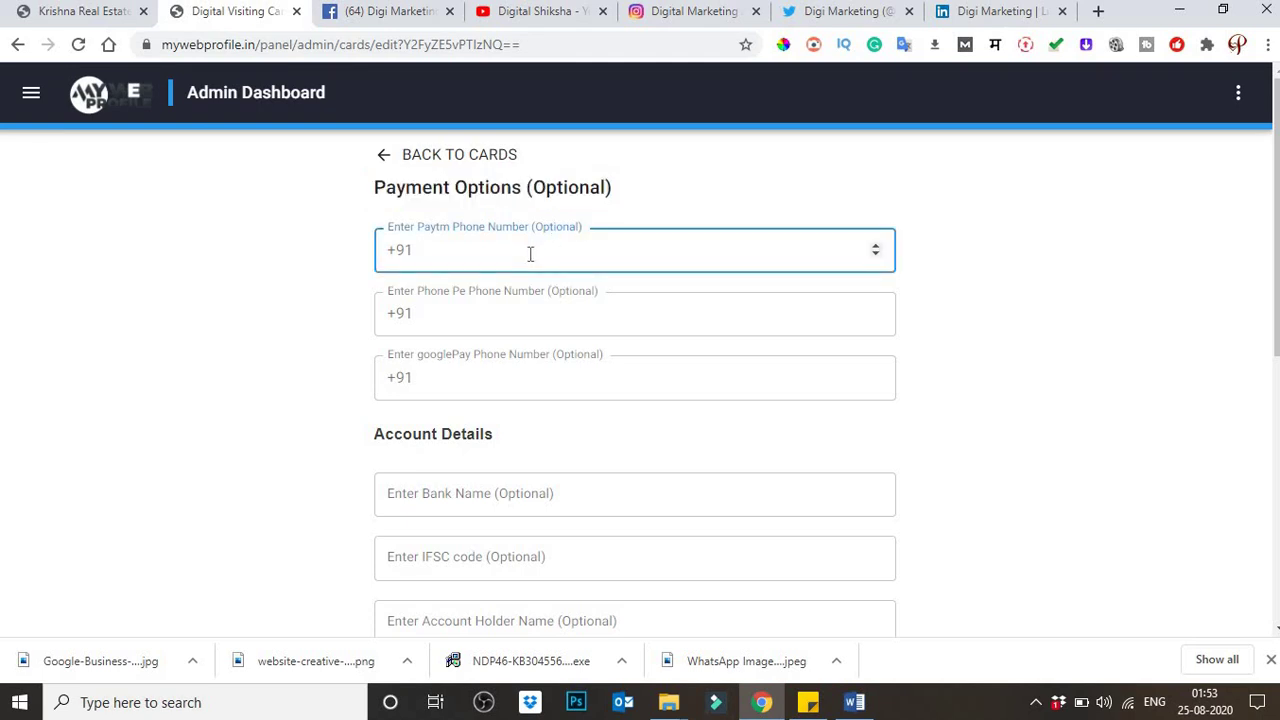
pyautogui.hotkey('ctrl', 'a')
pyautogui.hotkey('ctrl', 'c')
pyautogui.click(505, 317)
pyautogui.hotkey('ctrl', 'v')
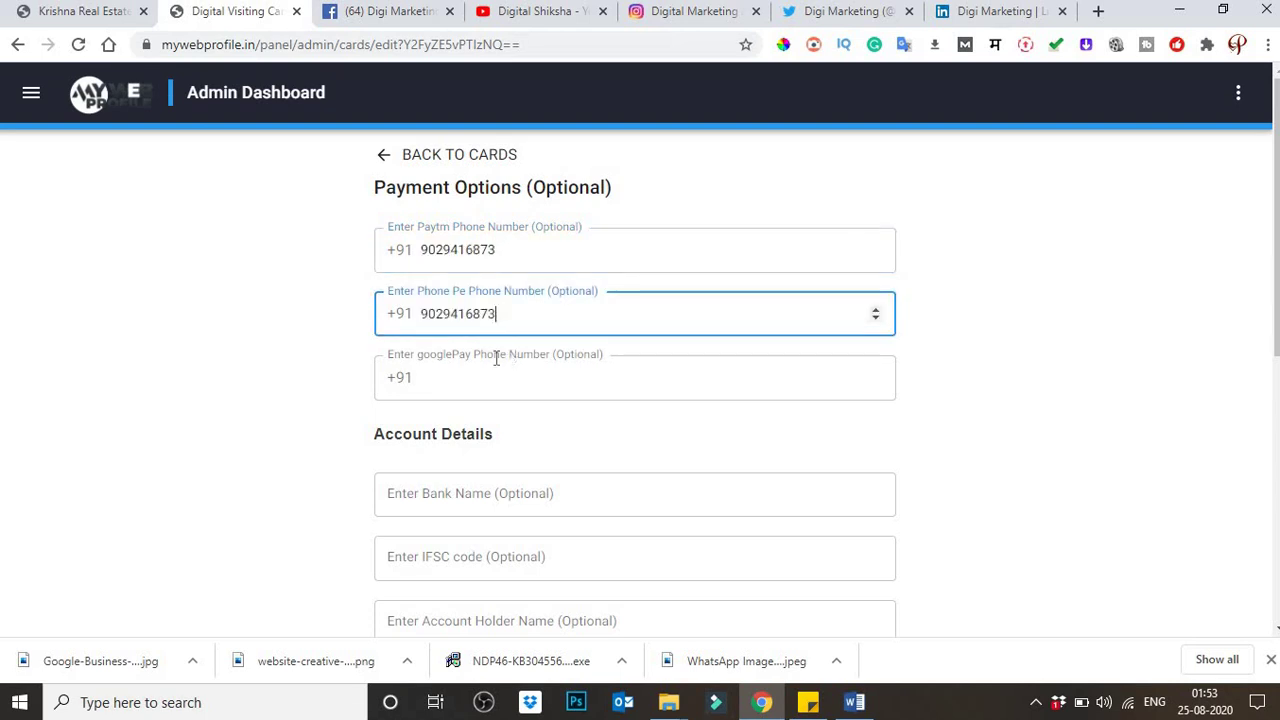
pyautogui.click(467, 381)
pyautogui.hotkey('ctrl', 'v')
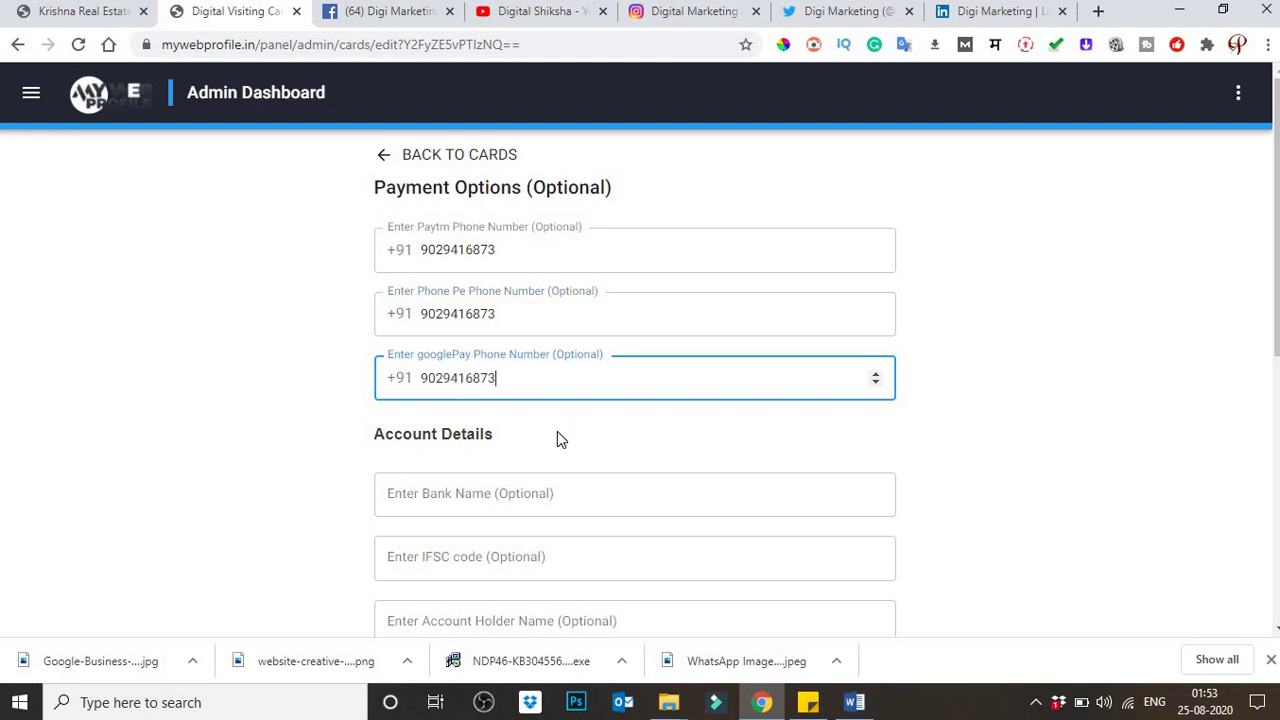
# Step: Move through the bank Account Details fields down to Account Type, leaving them empty
pyautogui.scroll(-2, 565, 525)
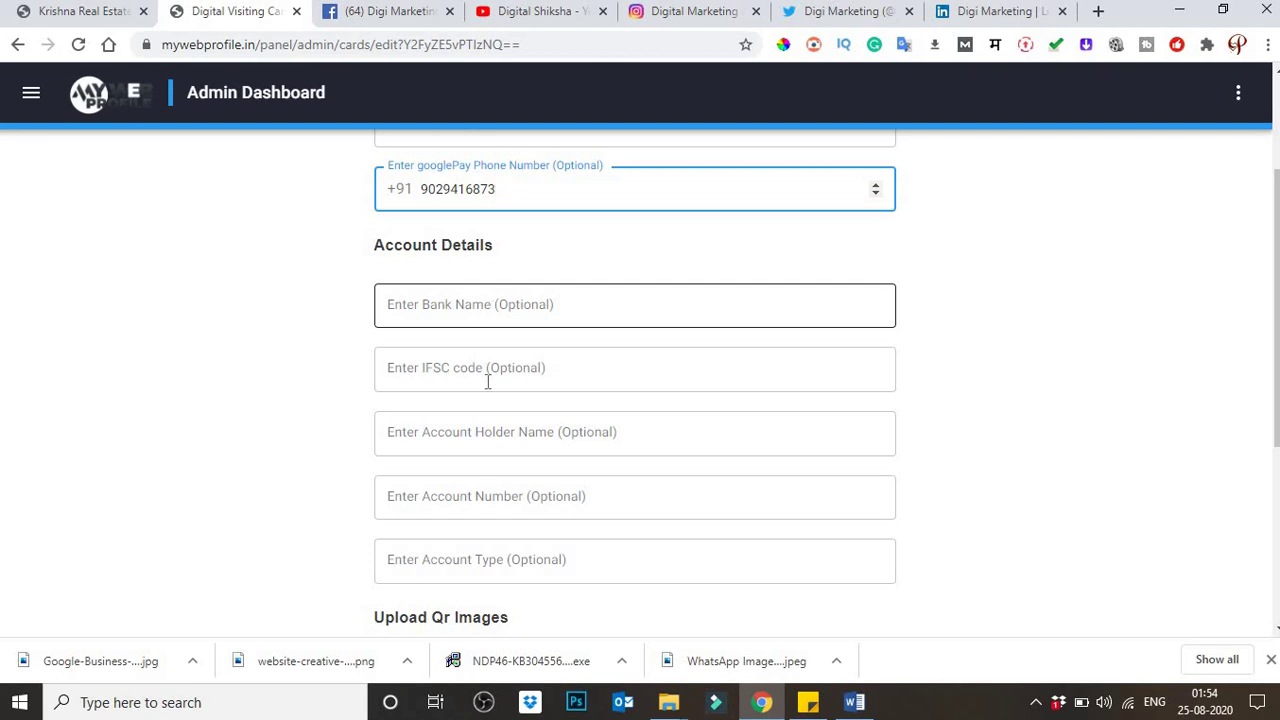
pyautogui.press('Tab')
pyautogui.press('Tab')
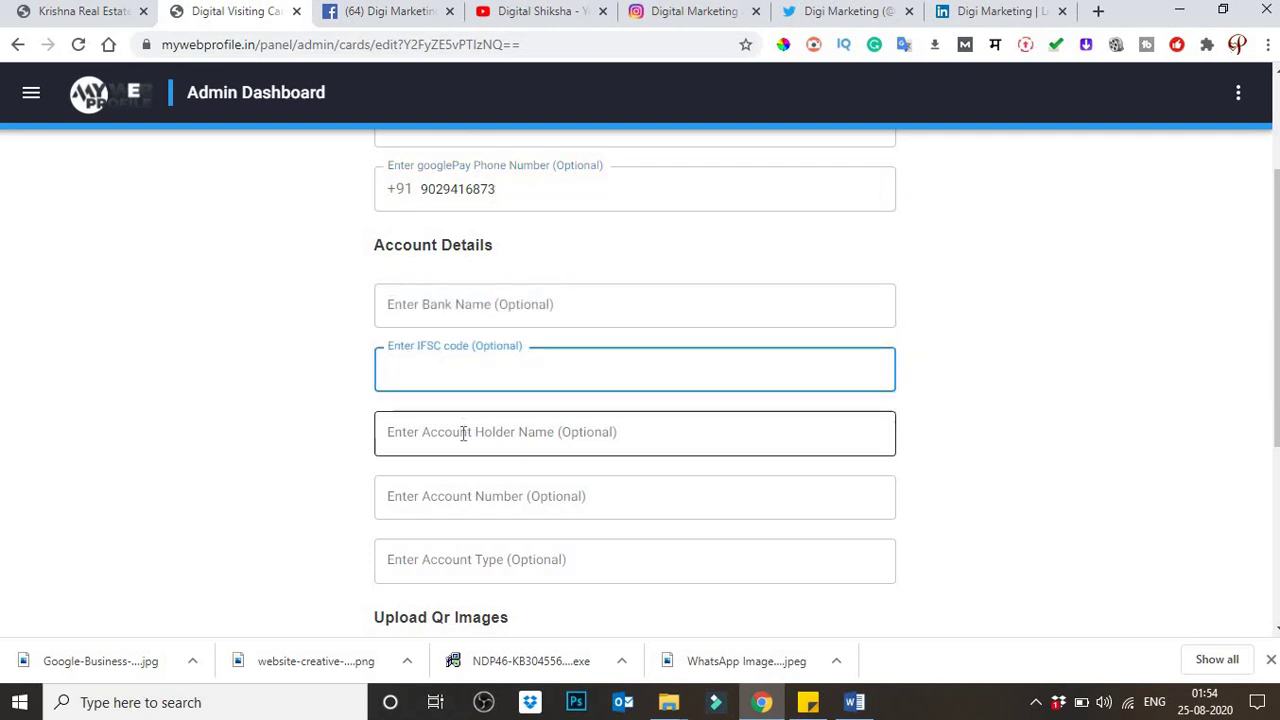
pyautogui.press('Tab')
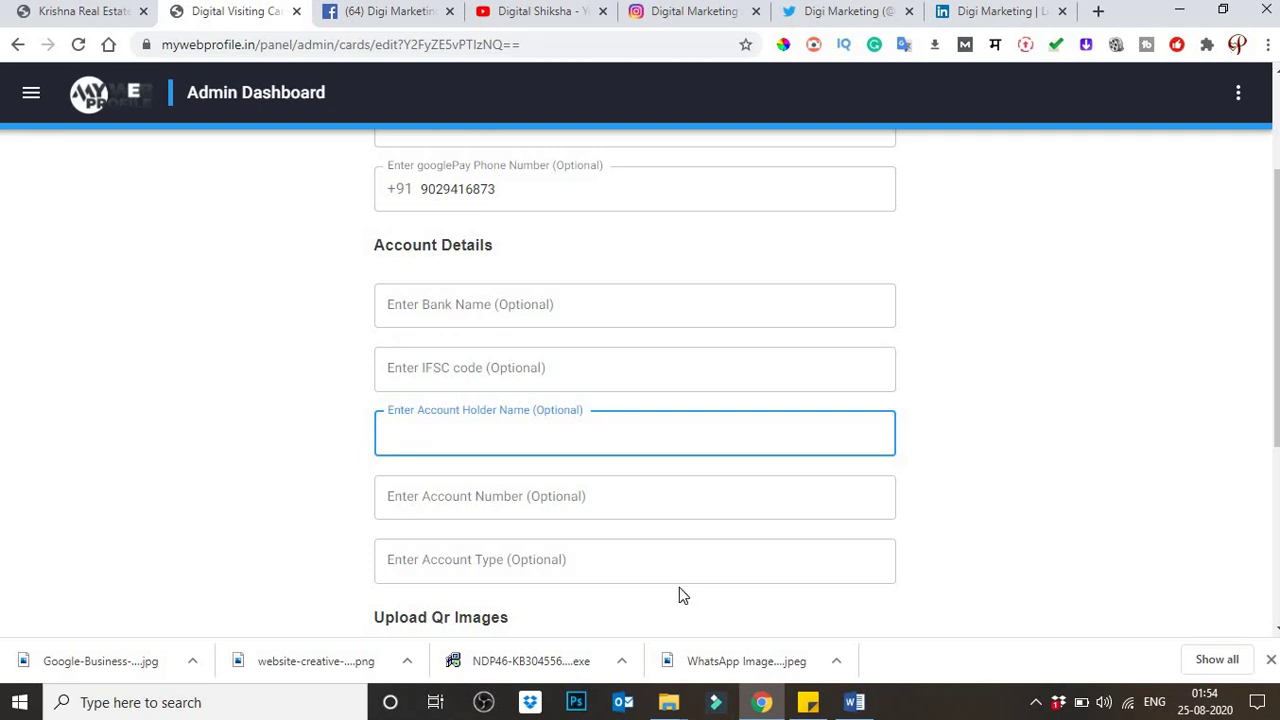
pyautogui.click(499, 502)
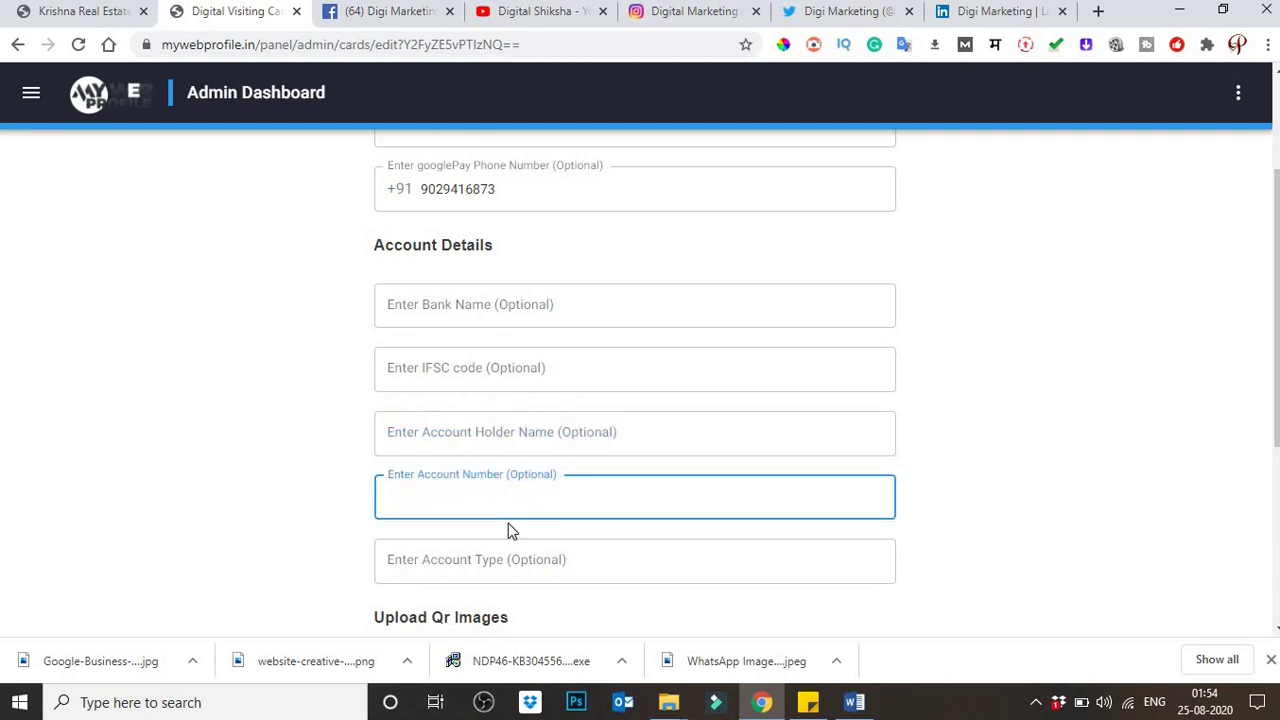
pyautogui.scroll(-1, 505, 525)
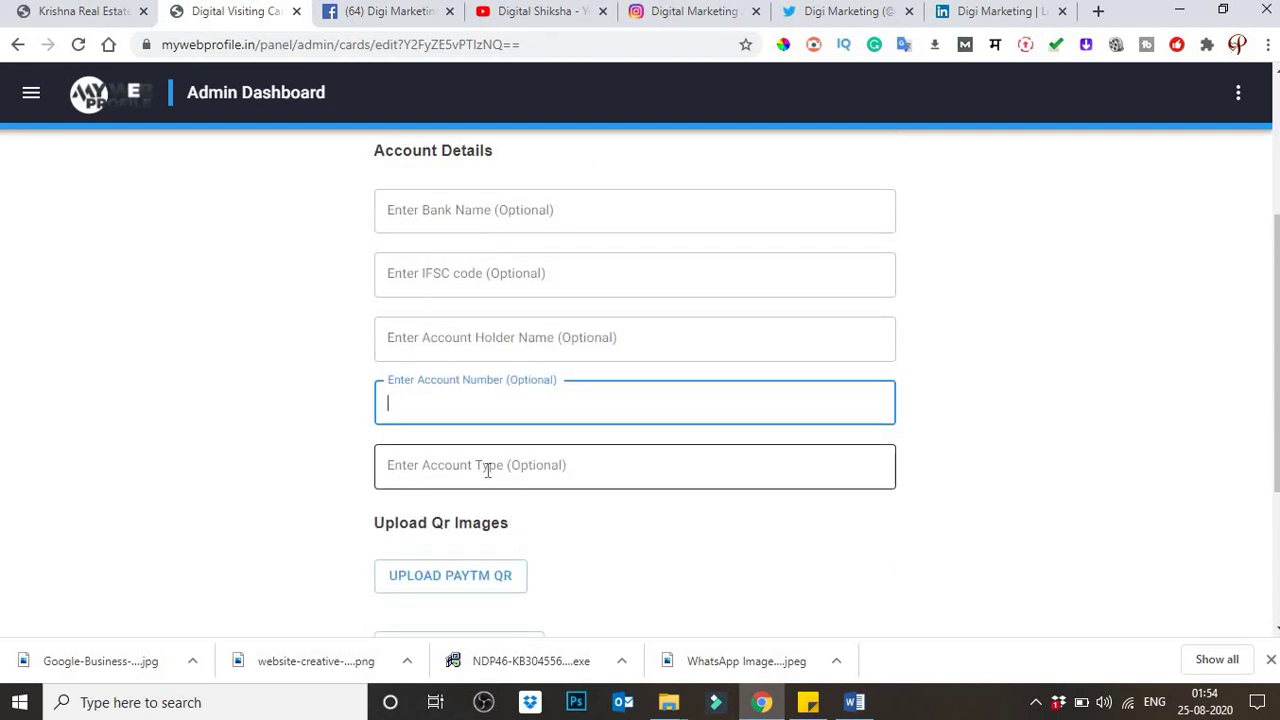
pyautogui.click(492, 484)
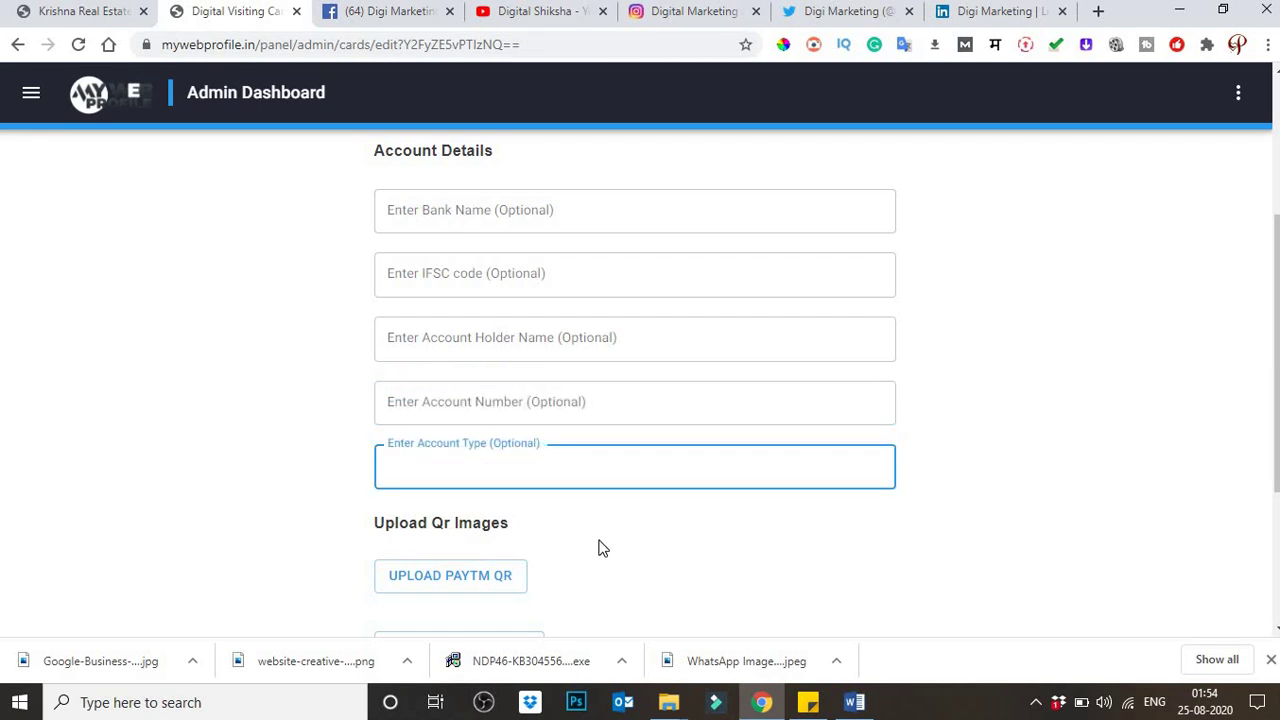
# Step: Open the Paytm QR image picker and cancel it without selecting any image
pyautogui.click(469, 588)
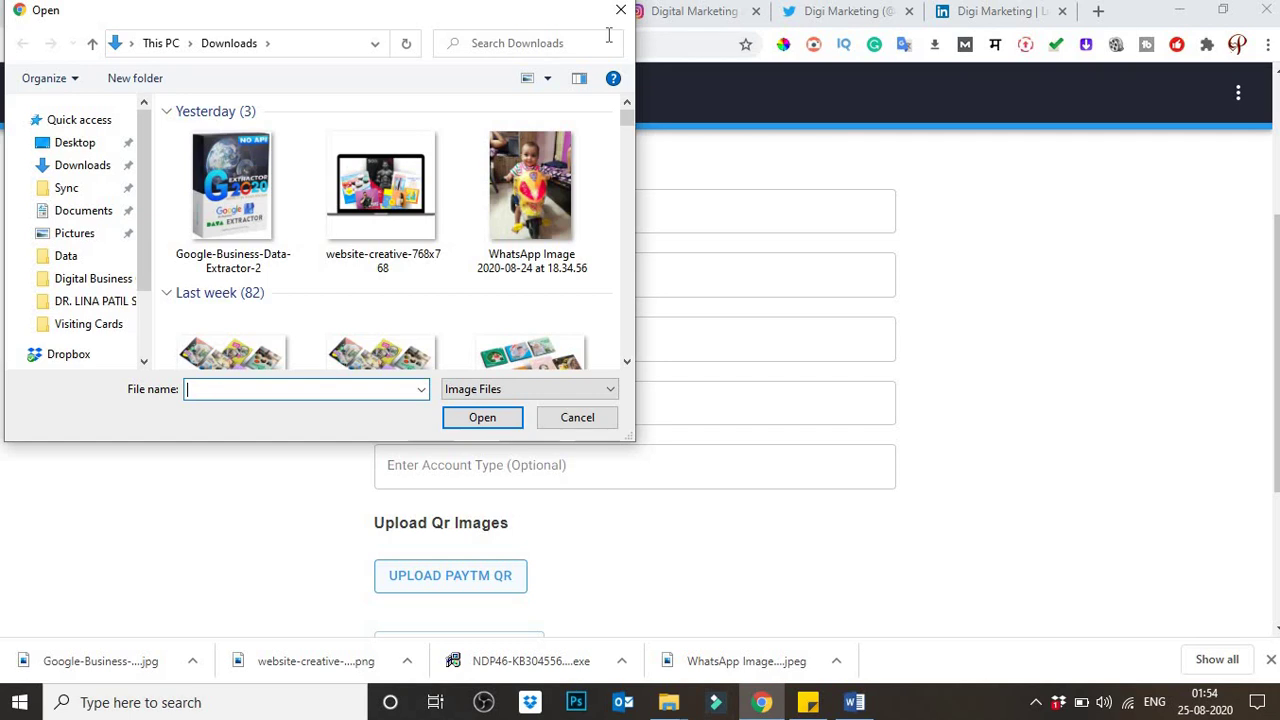
pyautogui.scroll(-10, 426, 269)
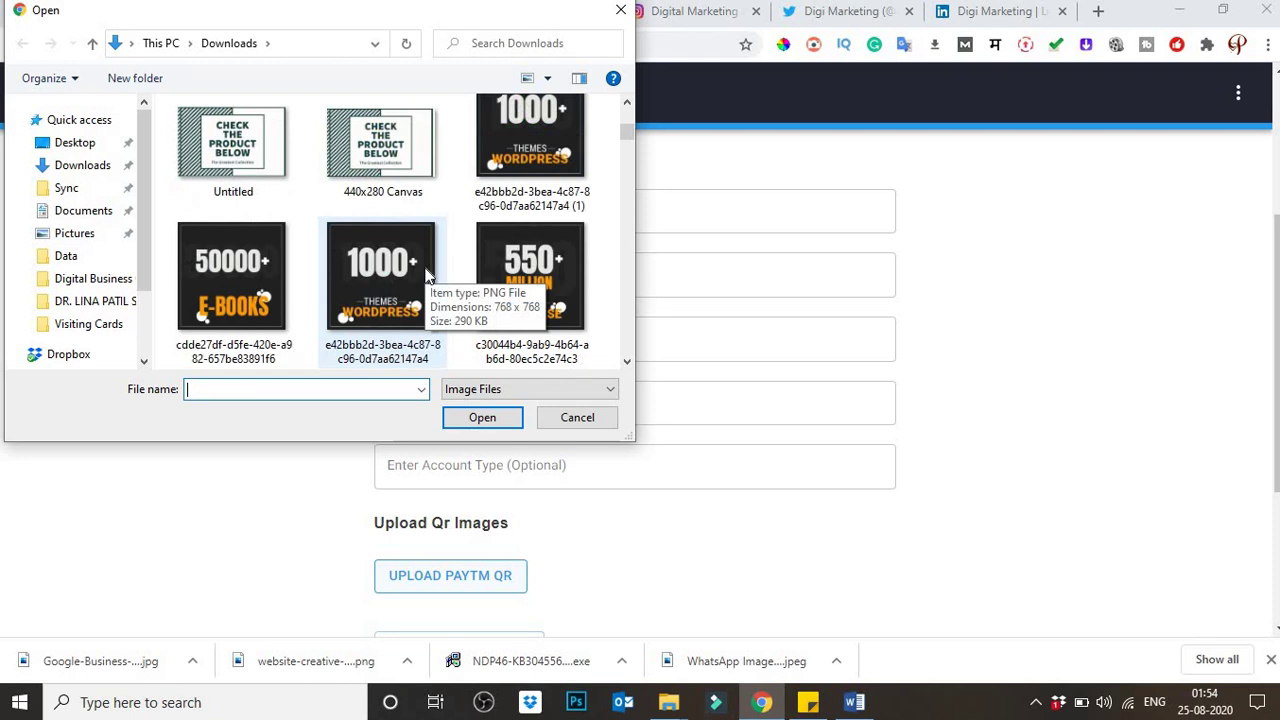
pyautogui.scroll(-10, 425, 275)
pyautogui.scroll(8, 425, 275)
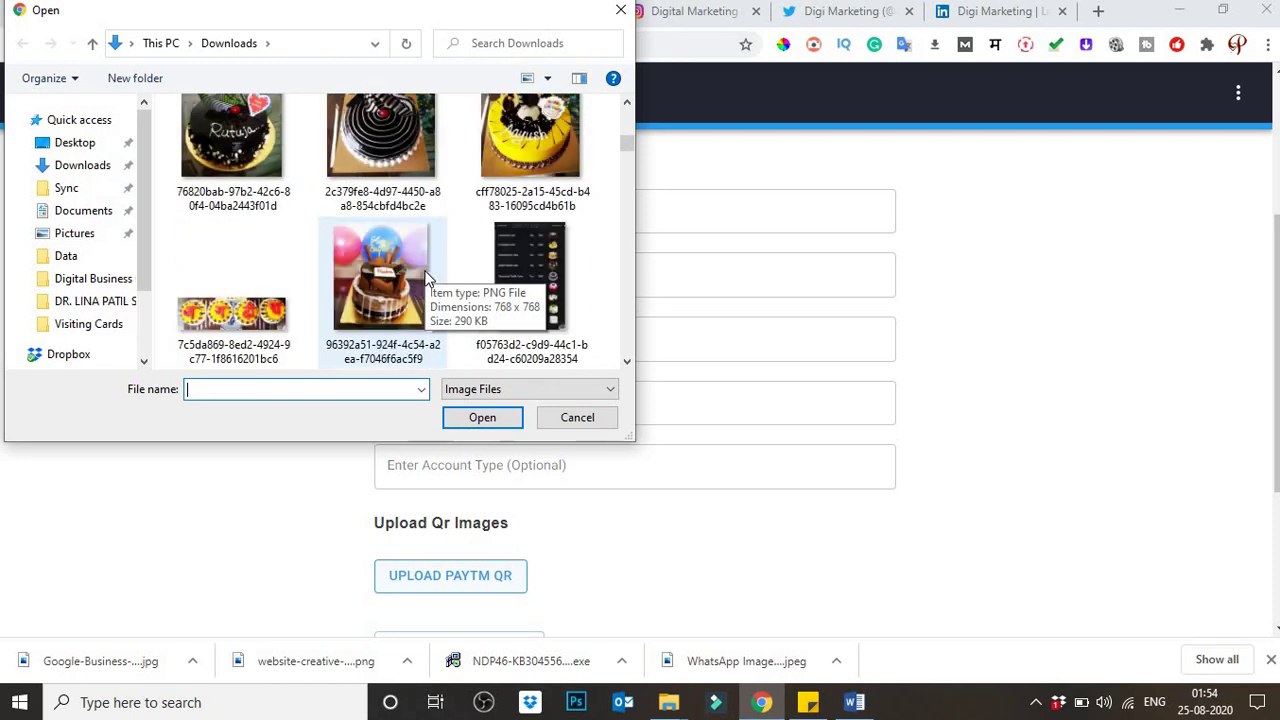
pyautogui.scroll(10, 425, 275)
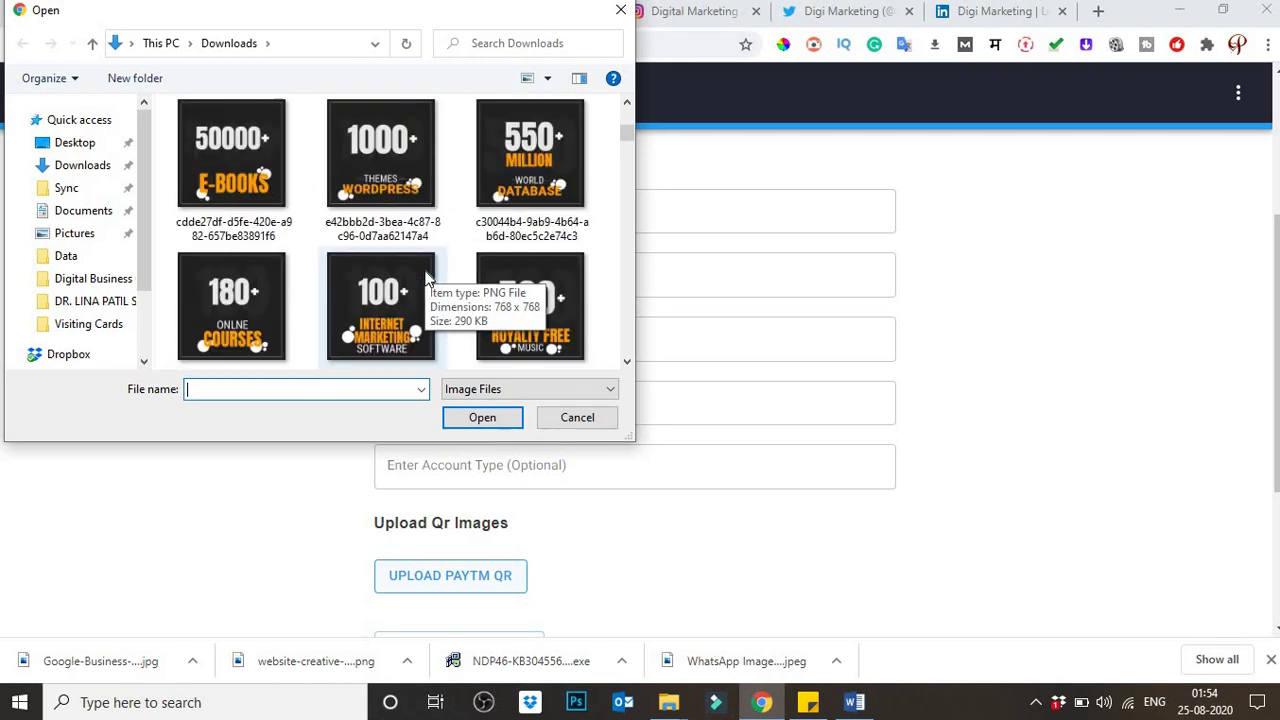
pyautogui.scroll(10, 425, 287)
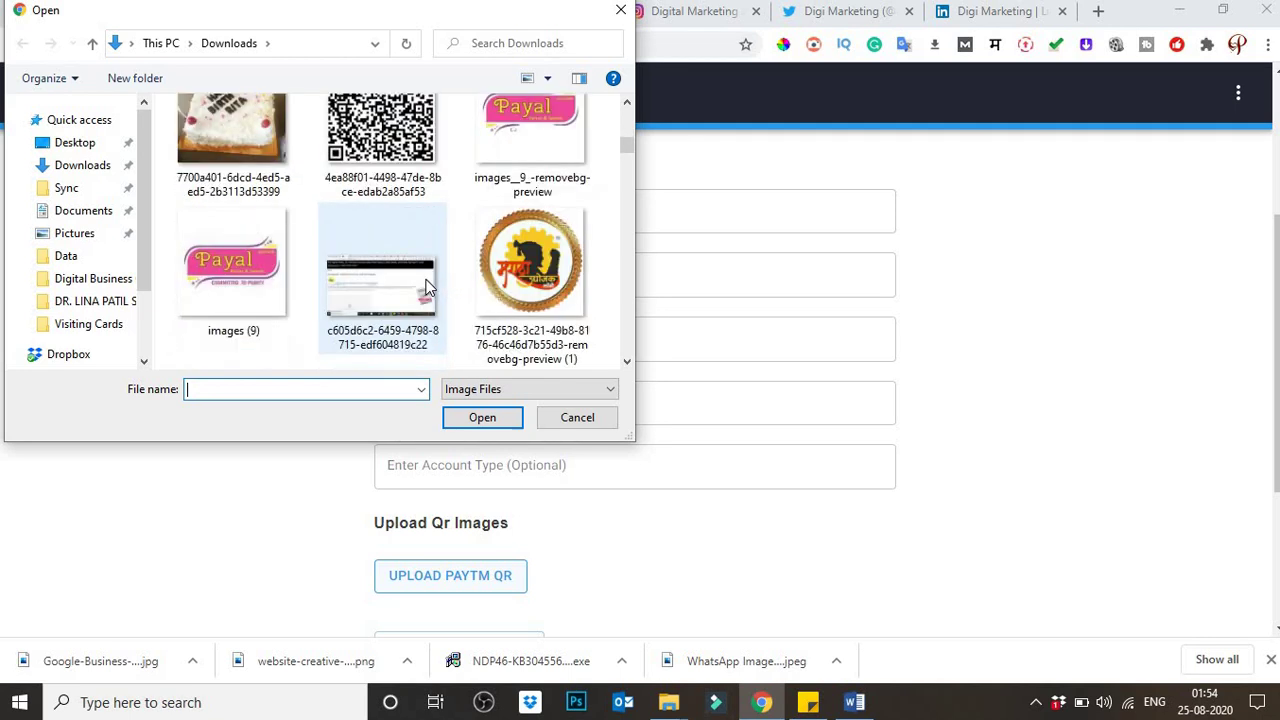
pyautogui.scroll(-10, 425, 290)
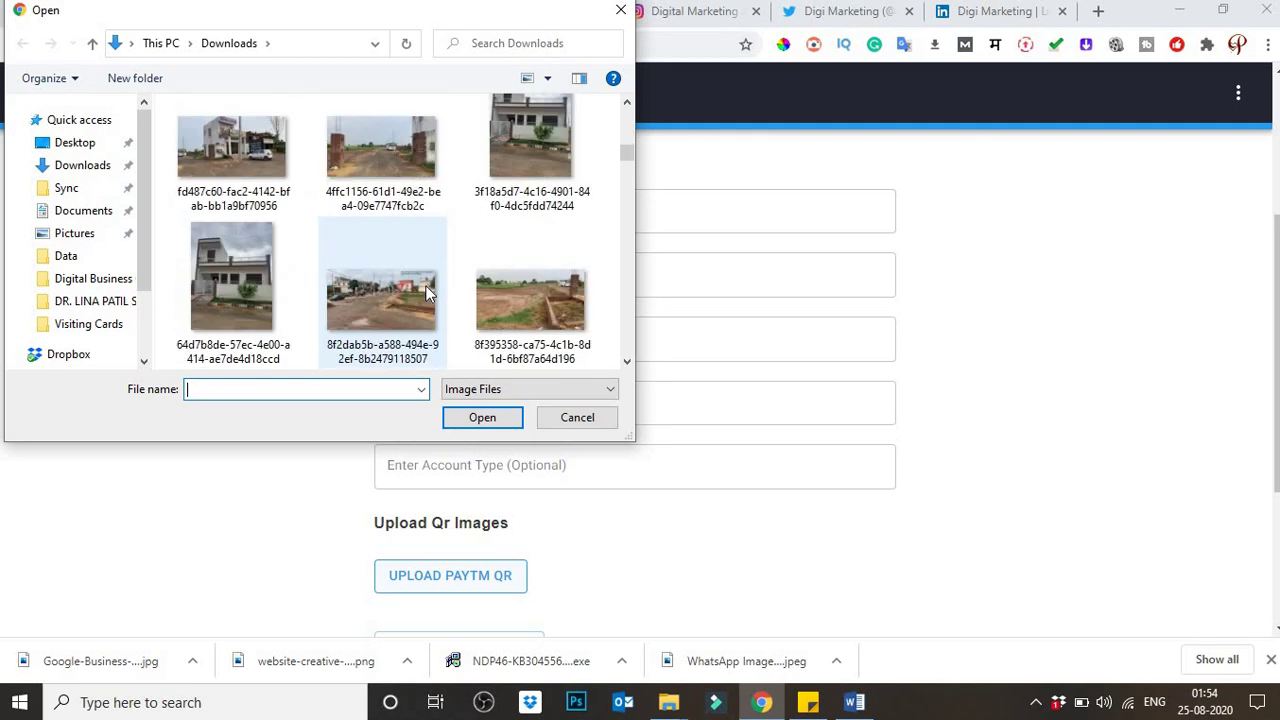
pyautogui.scroll(-10, 425, 290)
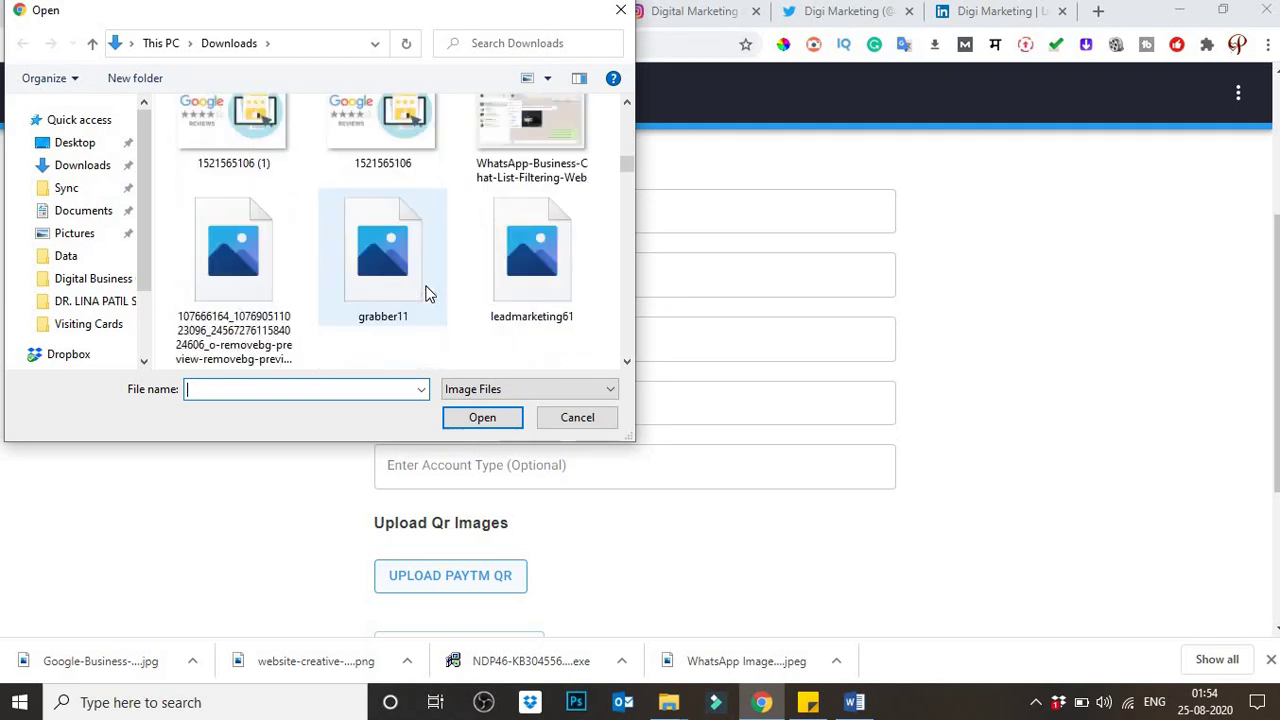
pyautogui.scroll(-10, 425, 290)
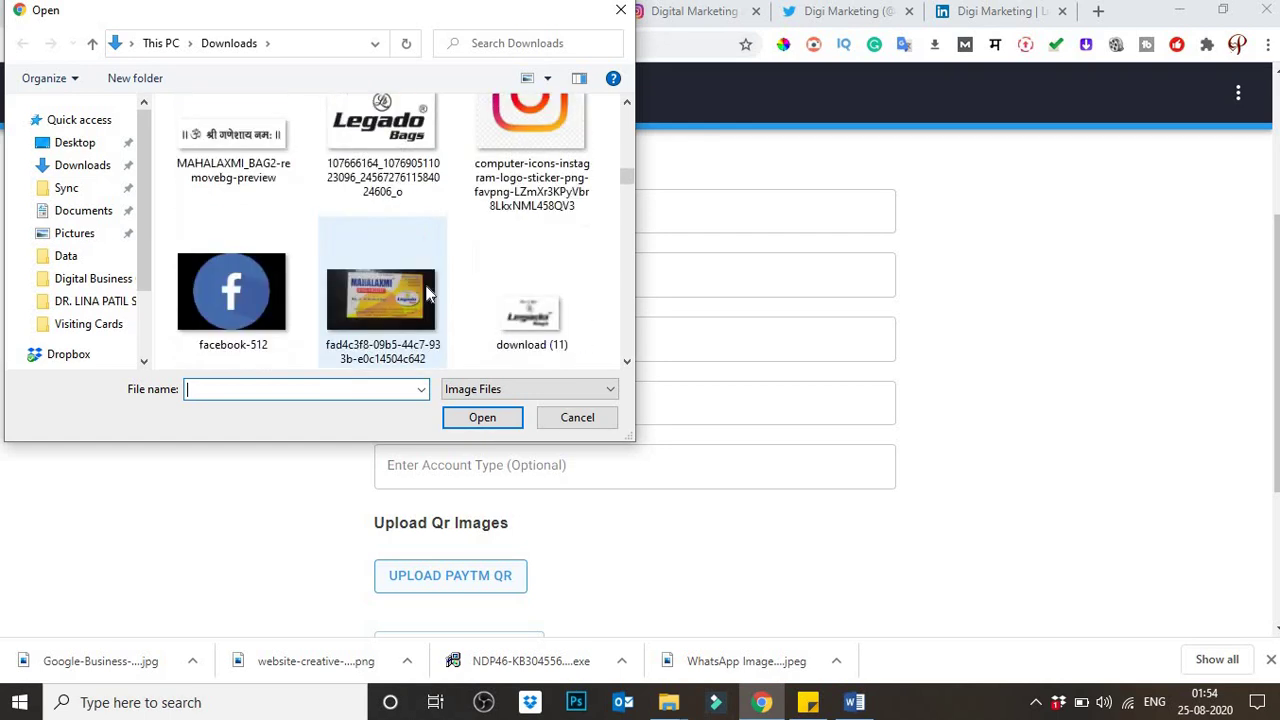
pyautogui.scroll(-10, 466, 290)
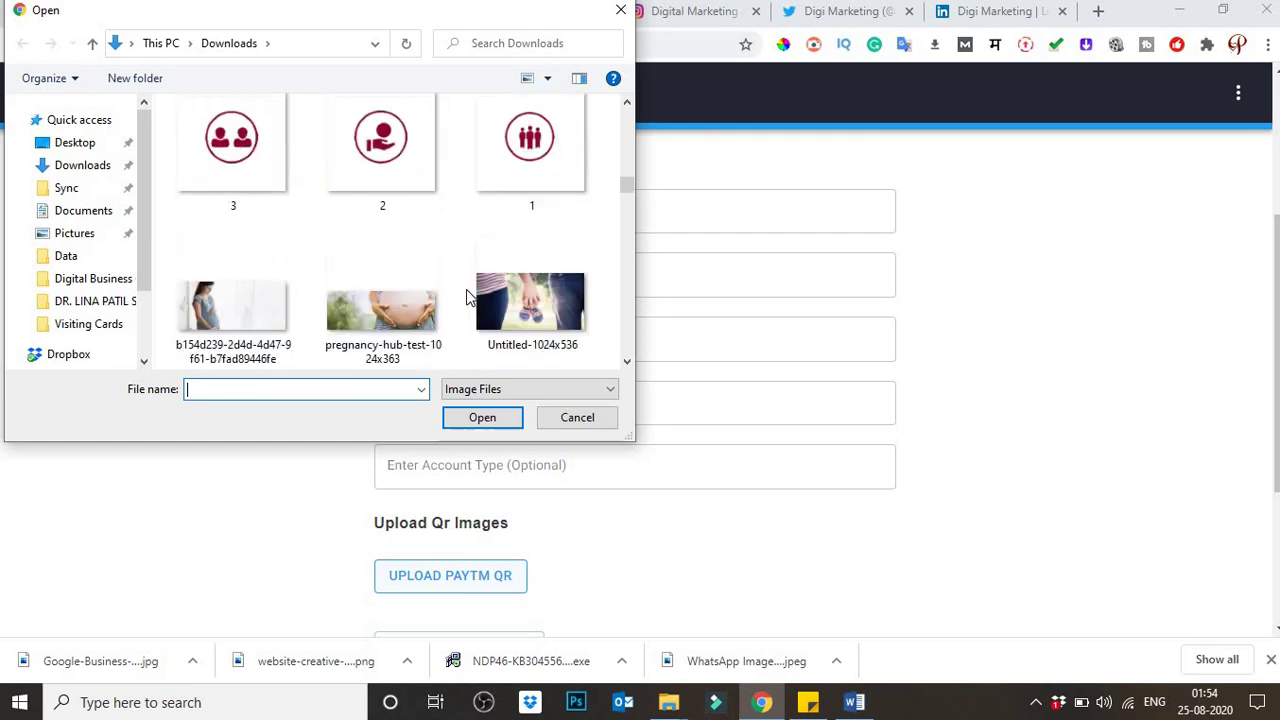
pyautogui.scroll(10, 466, 299)
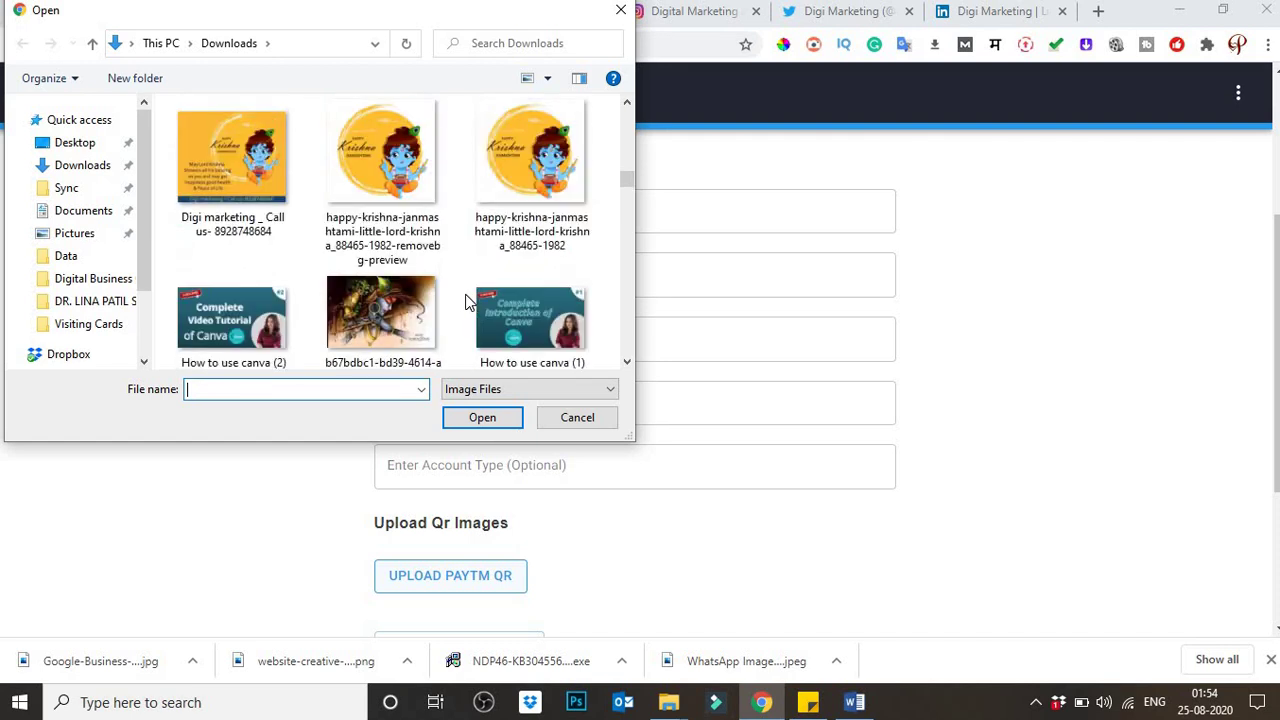
pyautogui.scroll(-10, 437, 290)
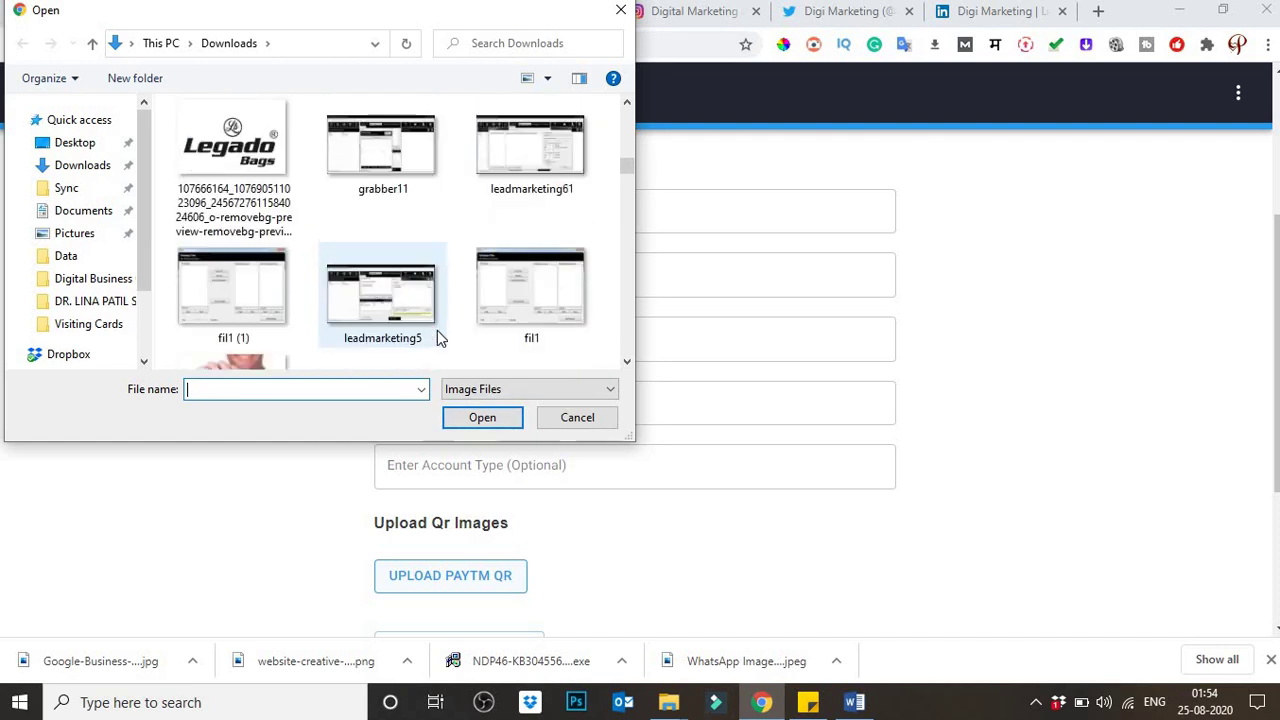
pyautogui.click(568, 418)
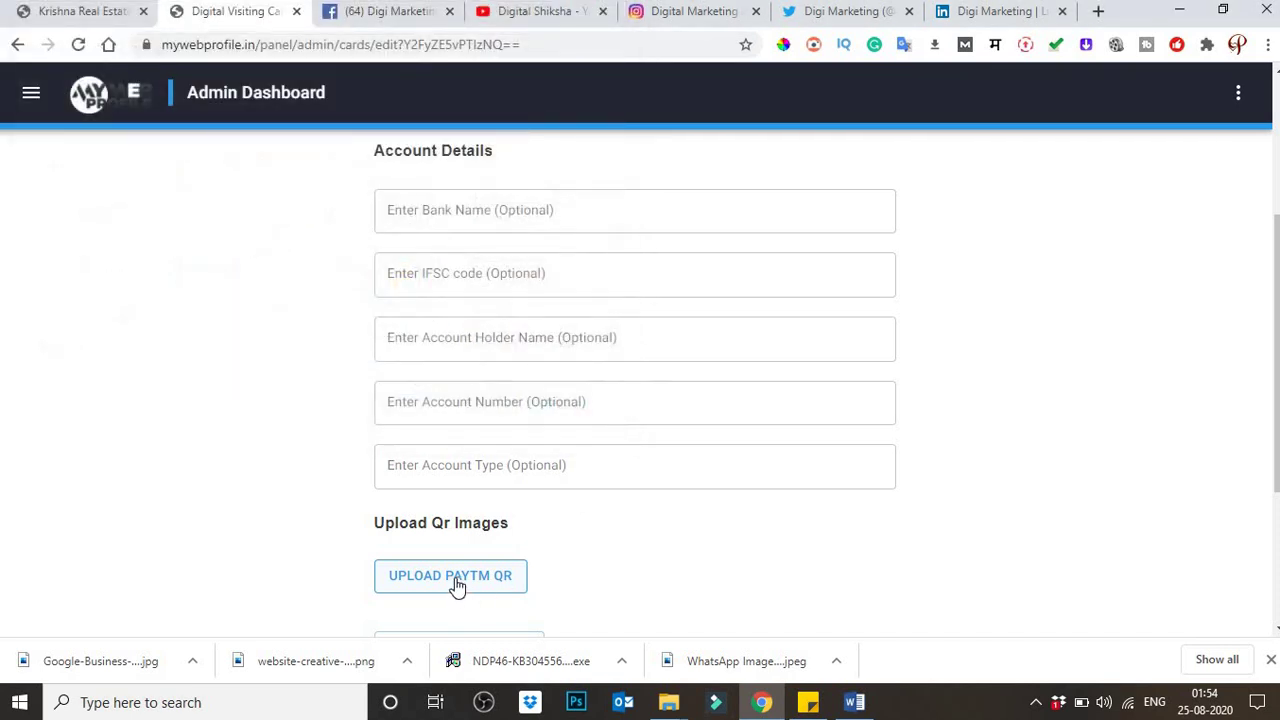
pyautogui.scroll(-3, 565, 547)
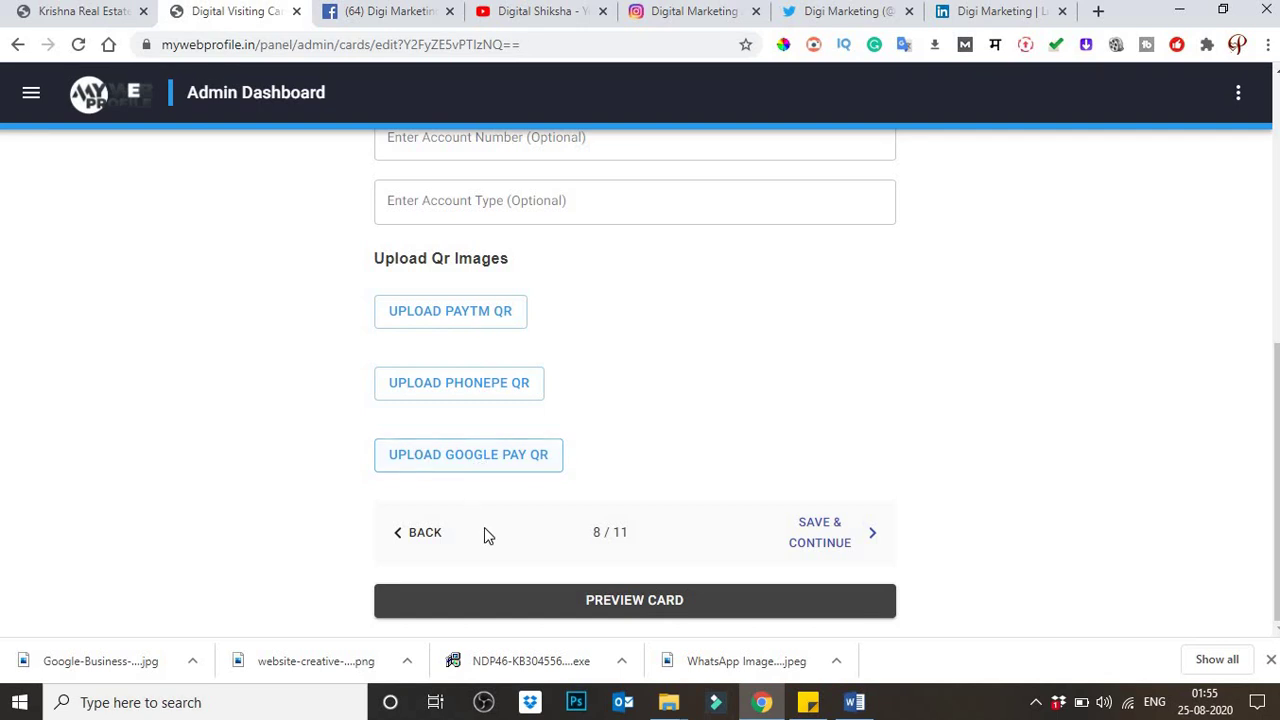
# Step: Save the payment step and select gallery images Perspective_61, Perspective_5, Perspective_4 and Perspective_3
pyautogui.click(831, 543)
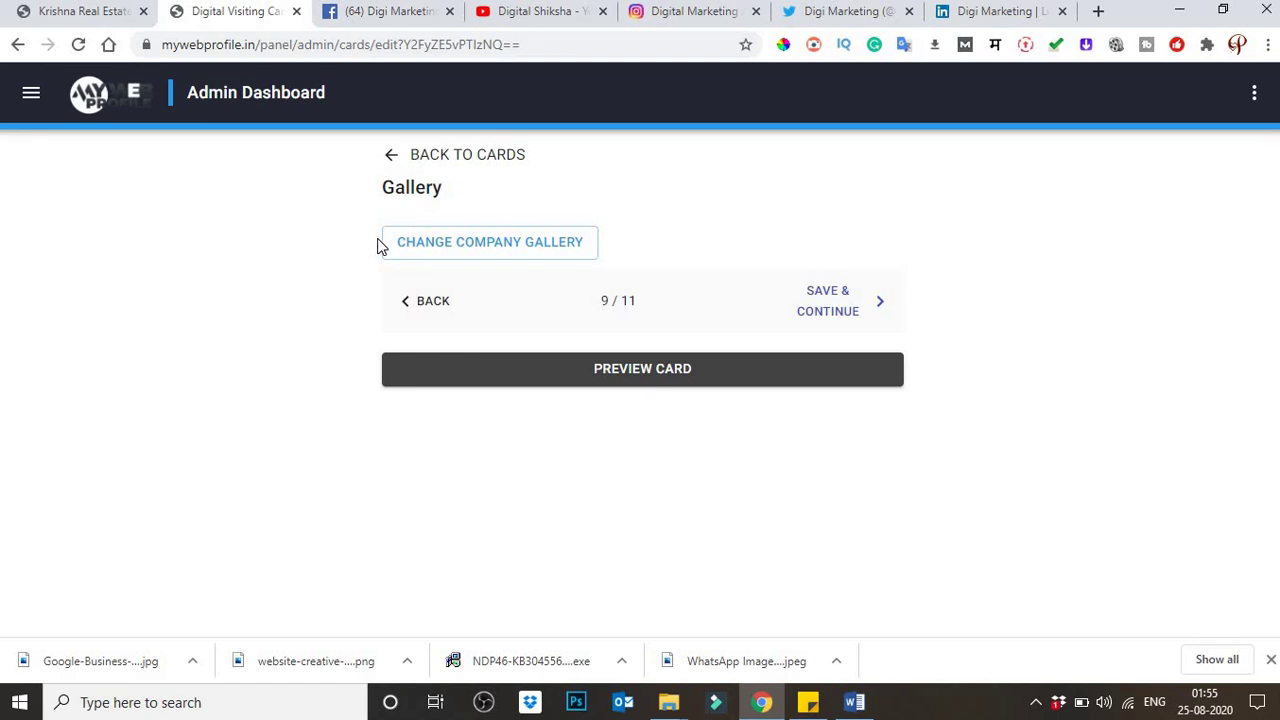
pyautogui.click(430, 251)
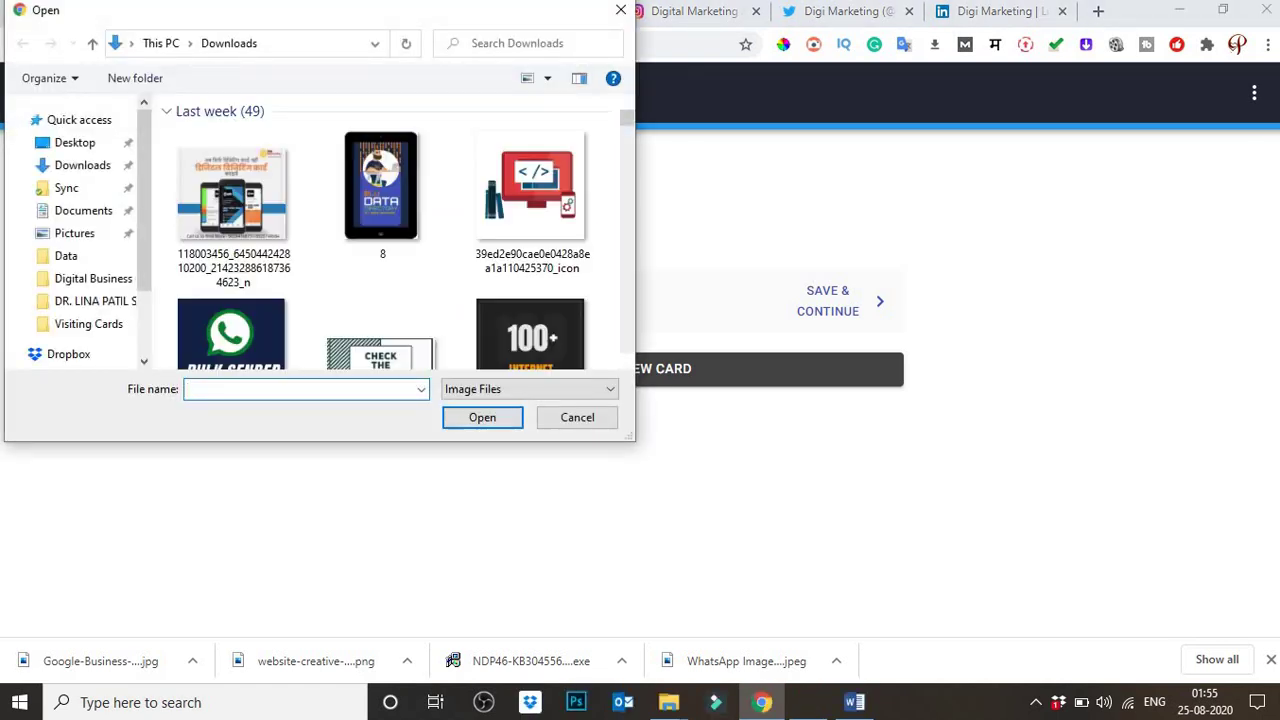
pyautogui.scroll(-2, 383, 278)
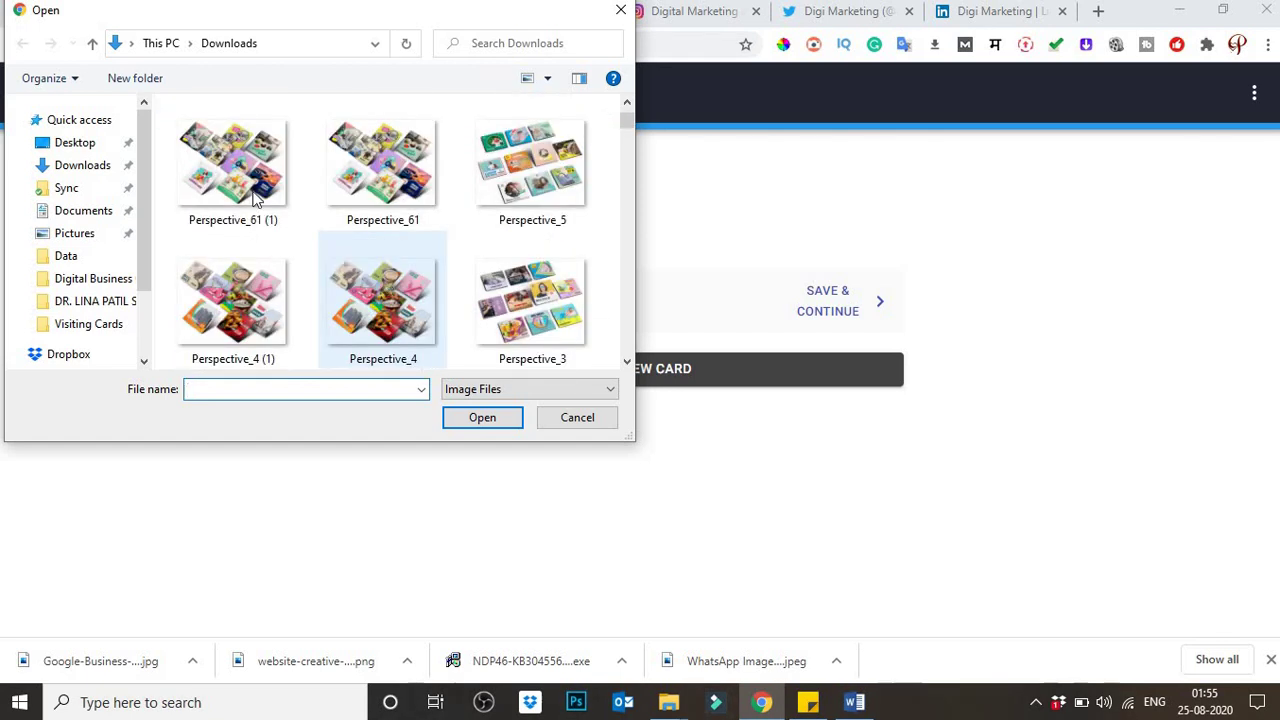
pyautogui.click(253, 197)
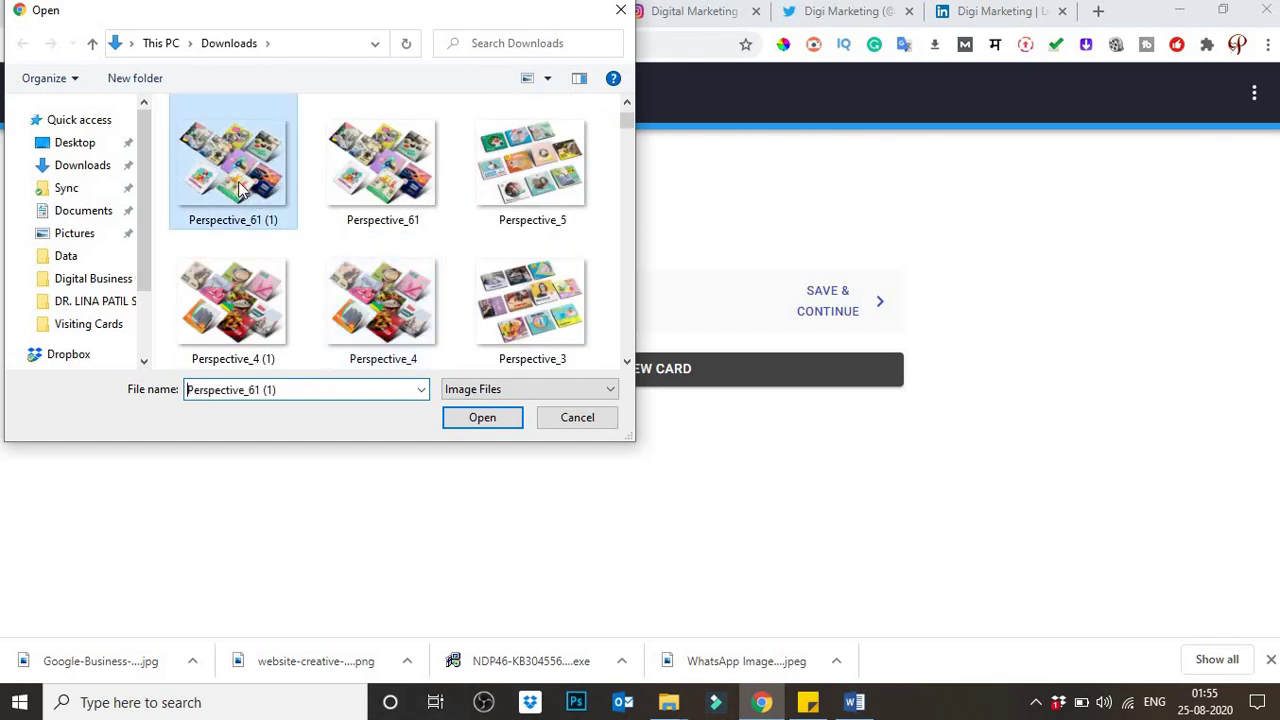
pyautogui.keyDown('ctrl'); pyautogui.click(390, 172); pyautogui.keyUp('ctrl')
pyautogui.keyDown('ctrl'); pyautogui.click(471, 208); pyautogui.keyUp('ctrl')
pyautogui.keyDown('ctrl'); pyautogui.click(190, 356); pyautogui.keyUp('ctrl')
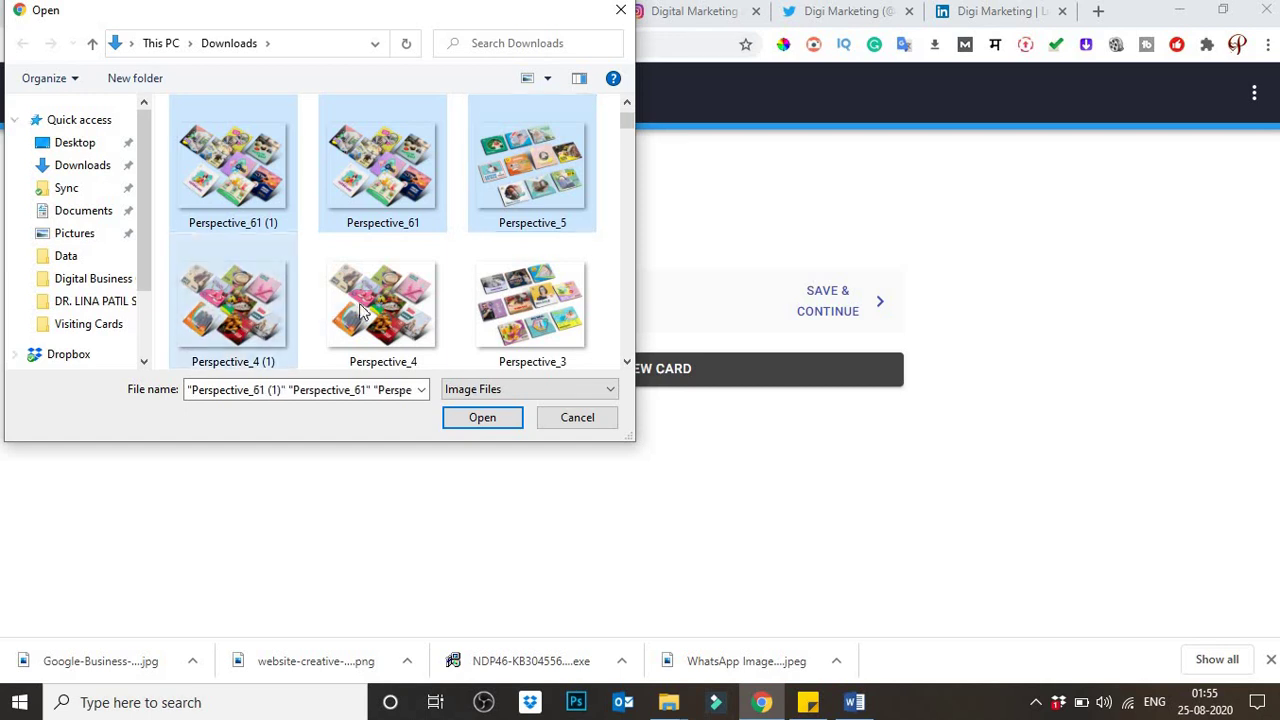
pyautogui.keyDown('ctrl'); pyautogui.click(362, 311); pyautogui.keyUp('ctrl')
pyautogui.keyDown('ctrl'); pyautogui.click(530, 305); pyautogui.keyUp('ctrl')
# Step: Add Perspective_2 and Copy-of-creative-4, upload the selection, and save the gallery step
pyautogui.scroll(-2, 300, 250)
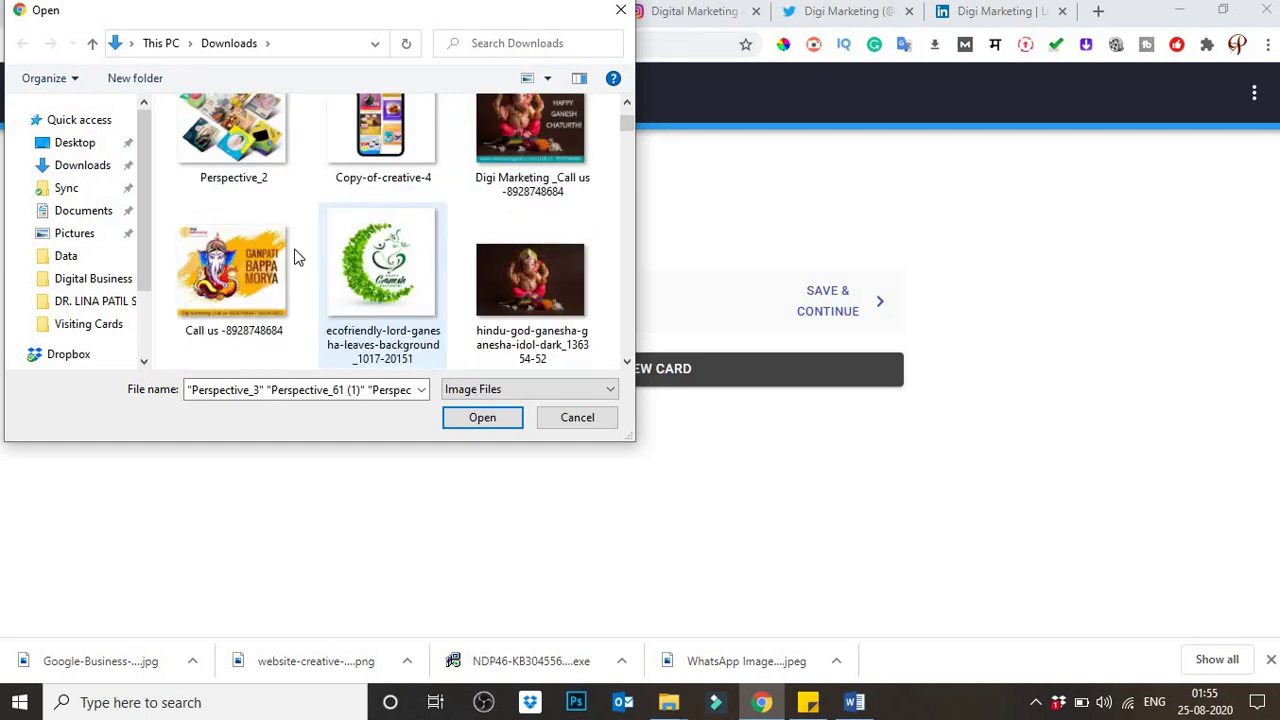
pyautogui.keyDown('ctrl'); pyautogui.click(245, 138); pyautogui.keyUp('ctrl')
pyautogui.keyDown('ctrl'); pyautogui.click(380, 135); pyautogui.keyUp('ctrl')
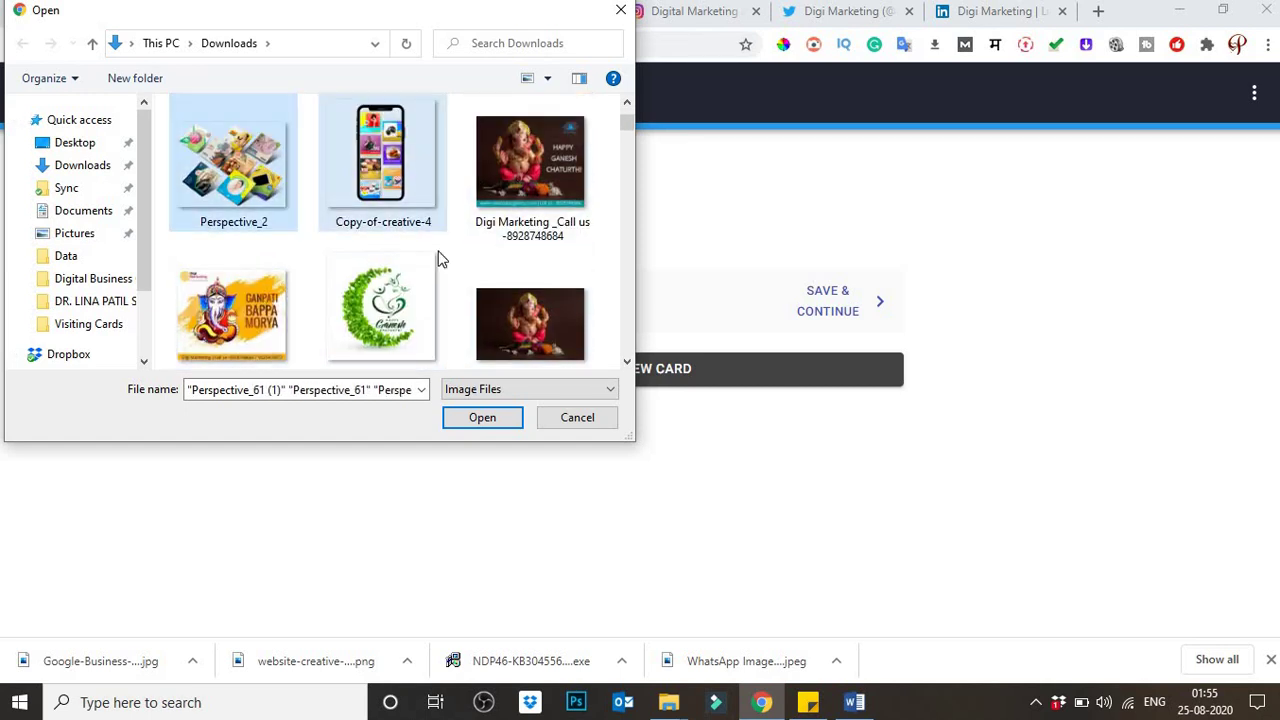
pyautogui.click(488, 422)
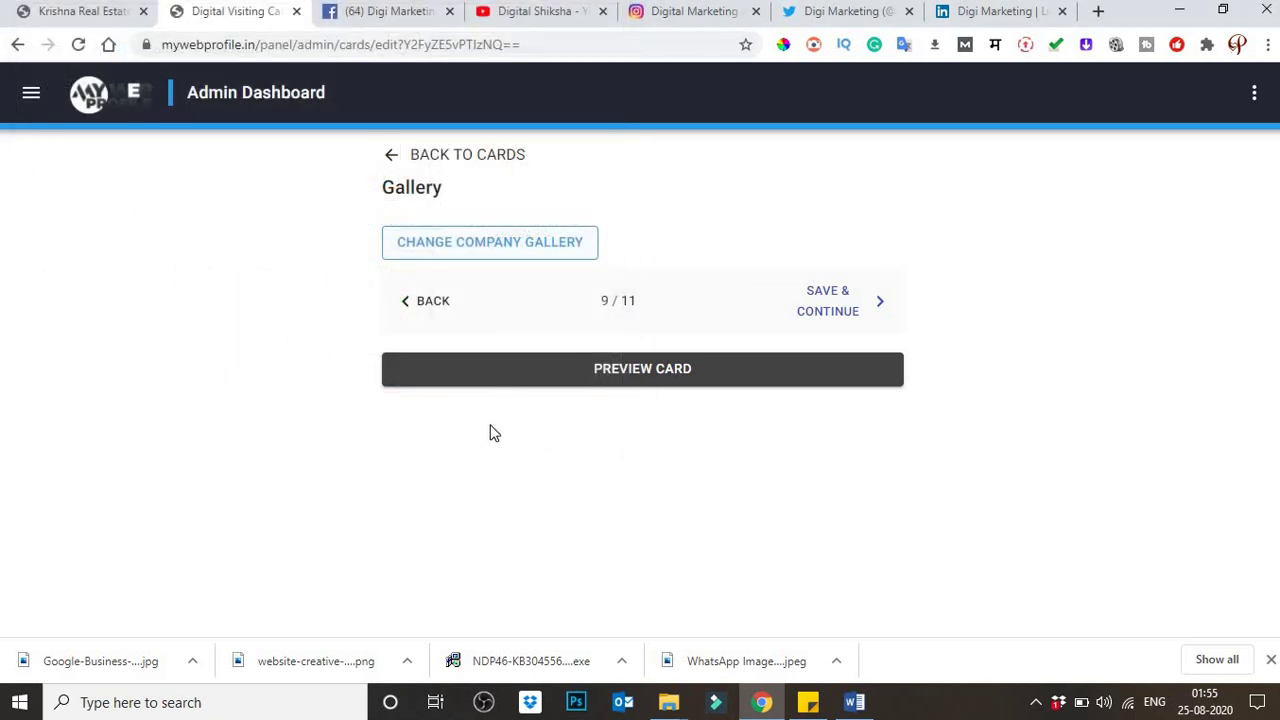
pyautogui.scroll(-10, 611, 411)
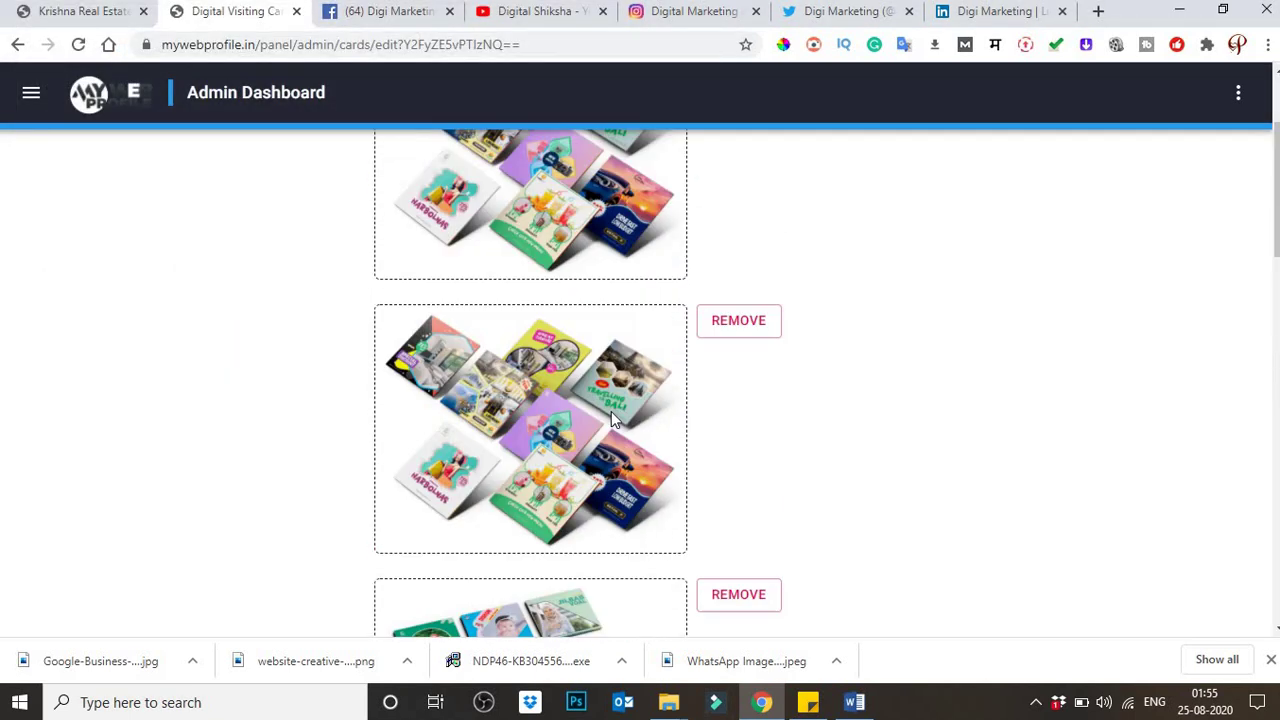
pyautogui.scroll(-2, 613, 463)
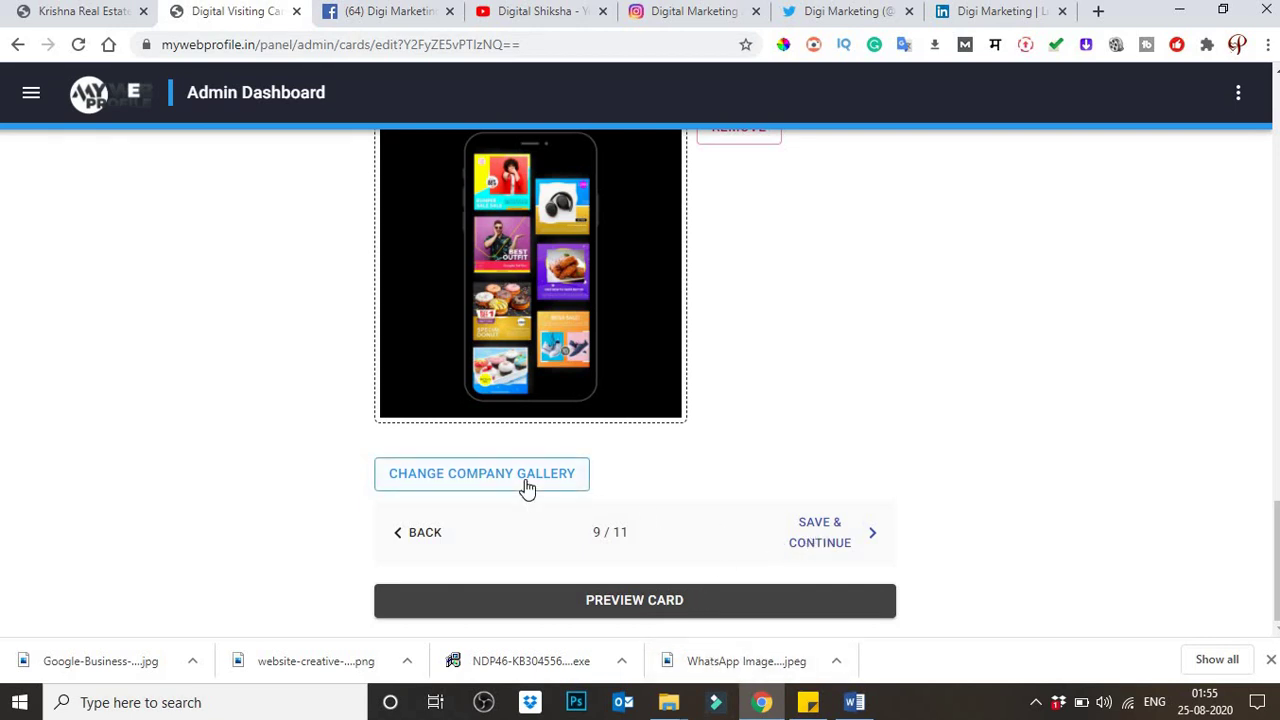
pyautogui.click(829, 537)
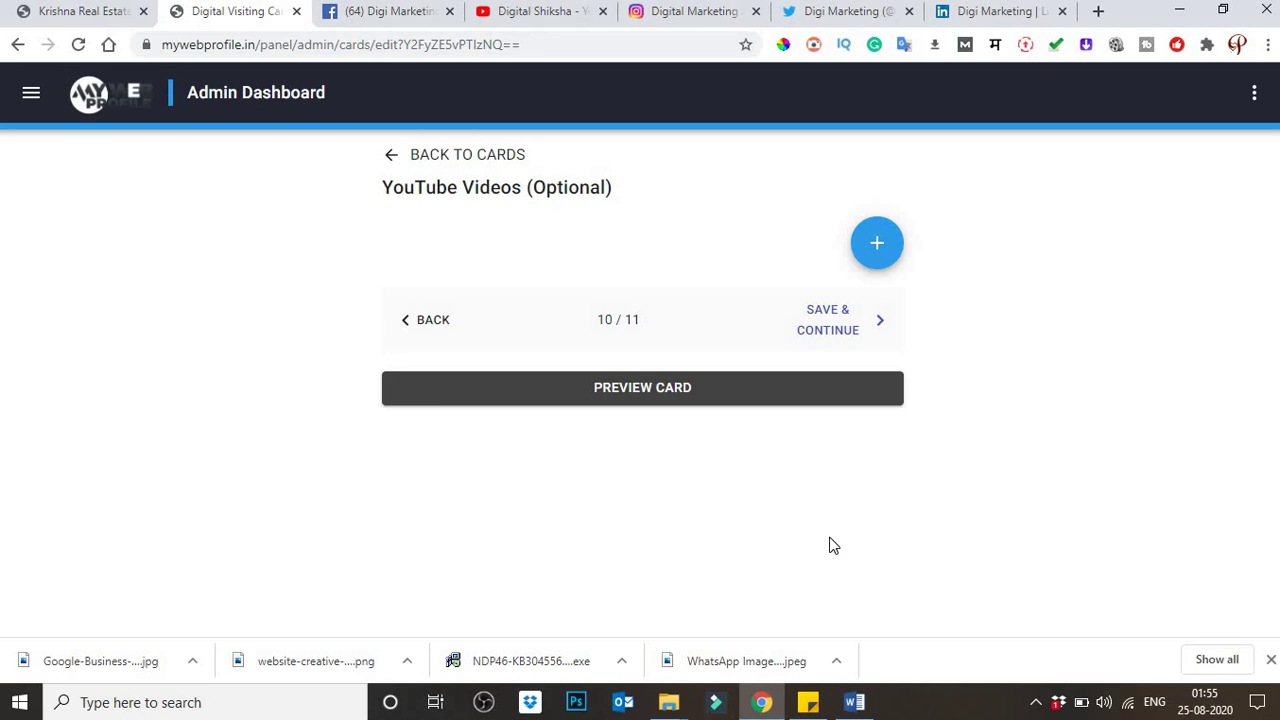
# Step: Add one empty YouTube video link field to the videos step
pyautogui.click(875, 246)
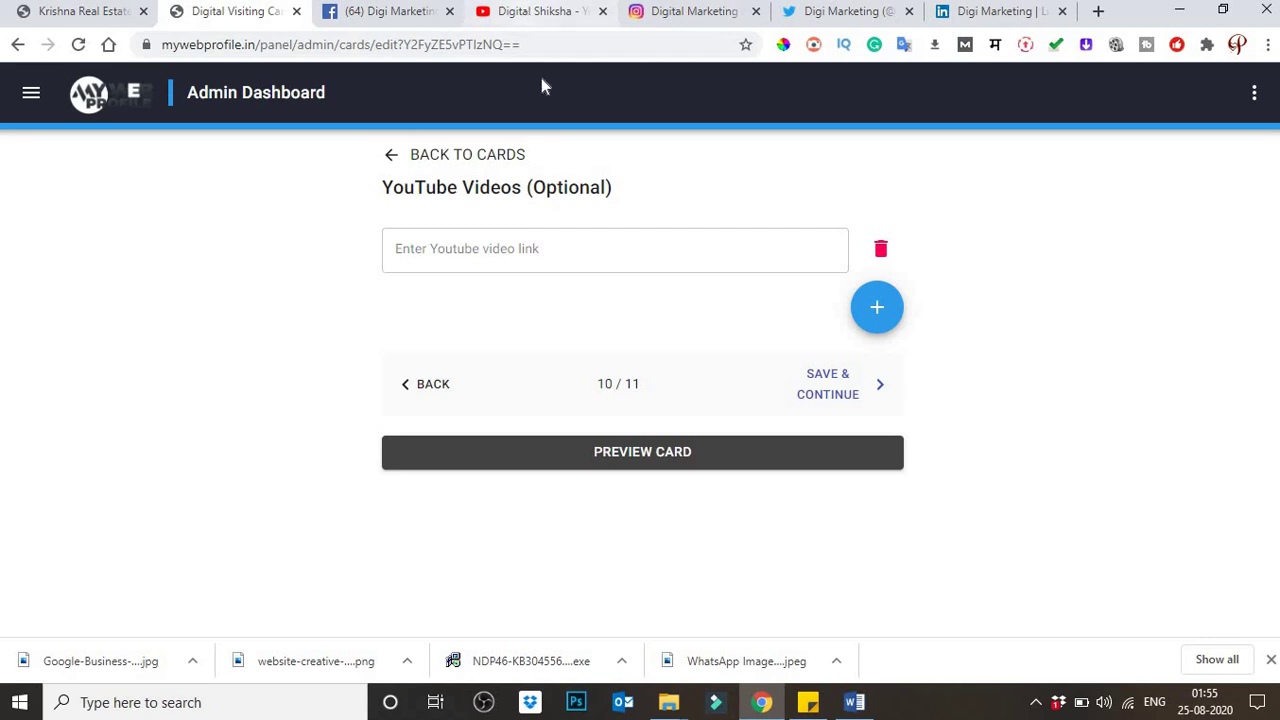
pyautogui.click(541, 12)
# Step: Open the Digital Shiksha channel's Canva tutorial video, then return to the card editor
pyautogui.scroll(-2, 510, 350)
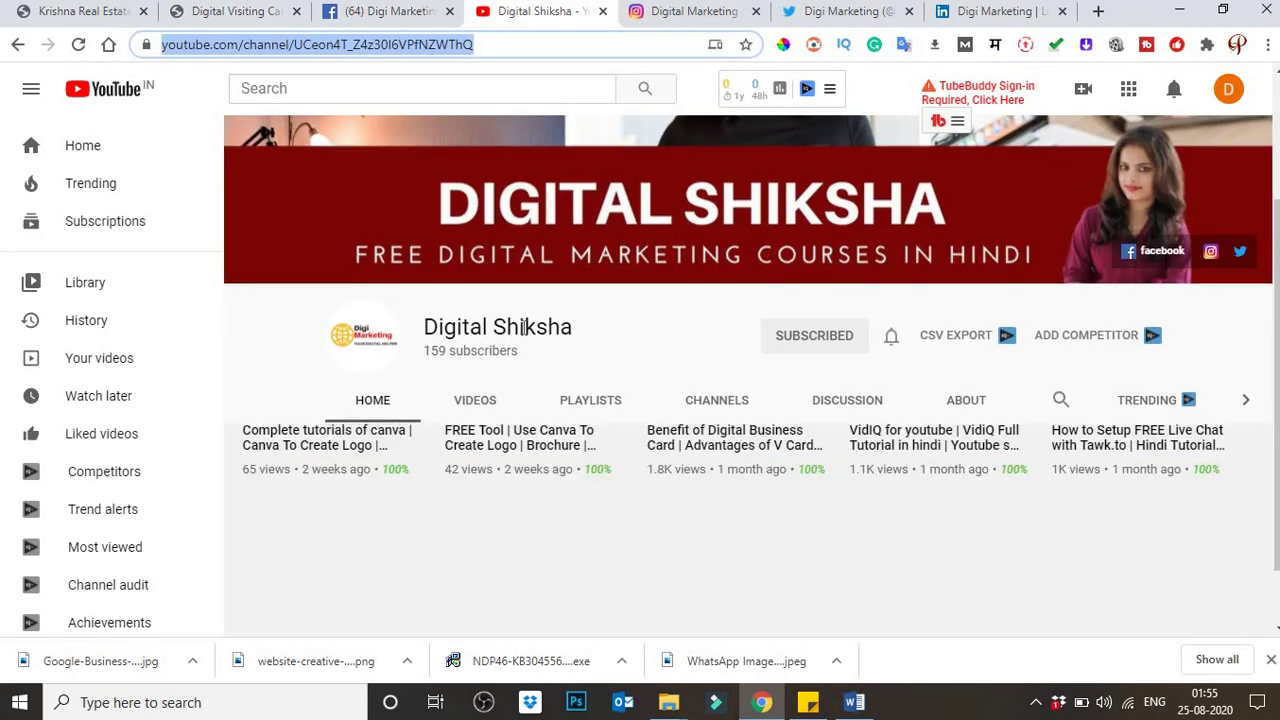
pyautogui.scroll(1, 448, 465)
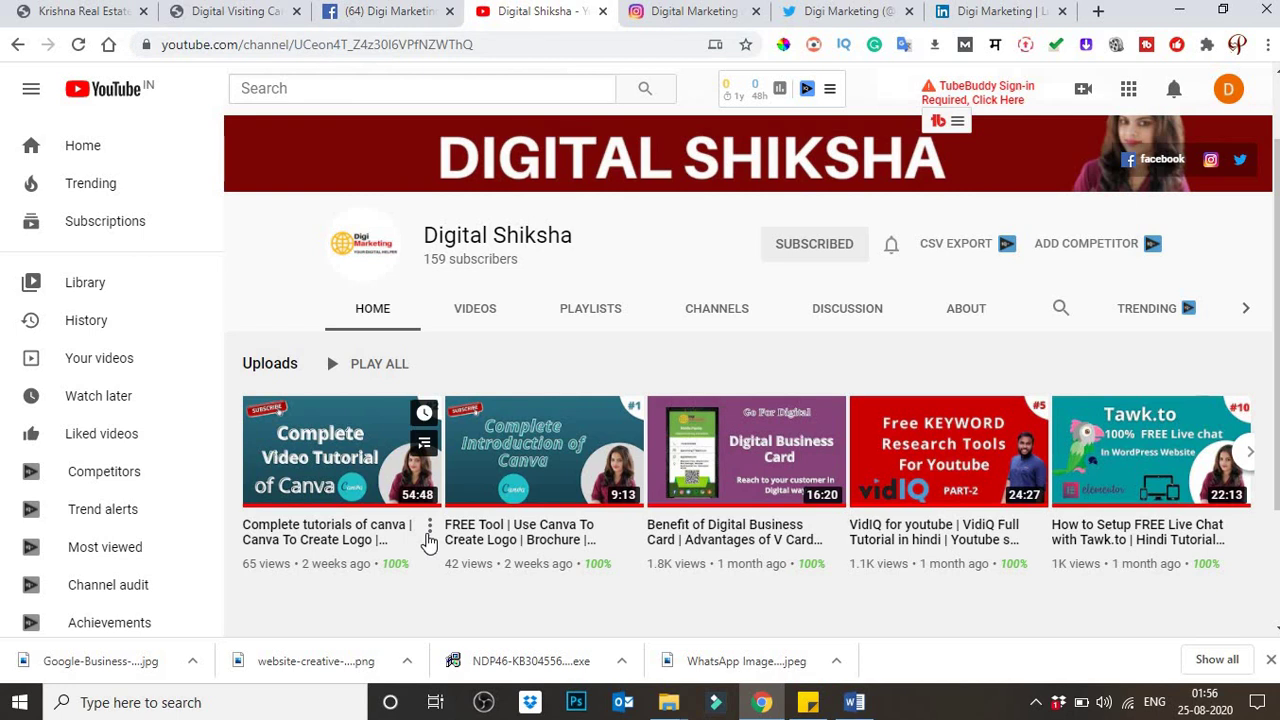
pyautogui.click(429, 528)
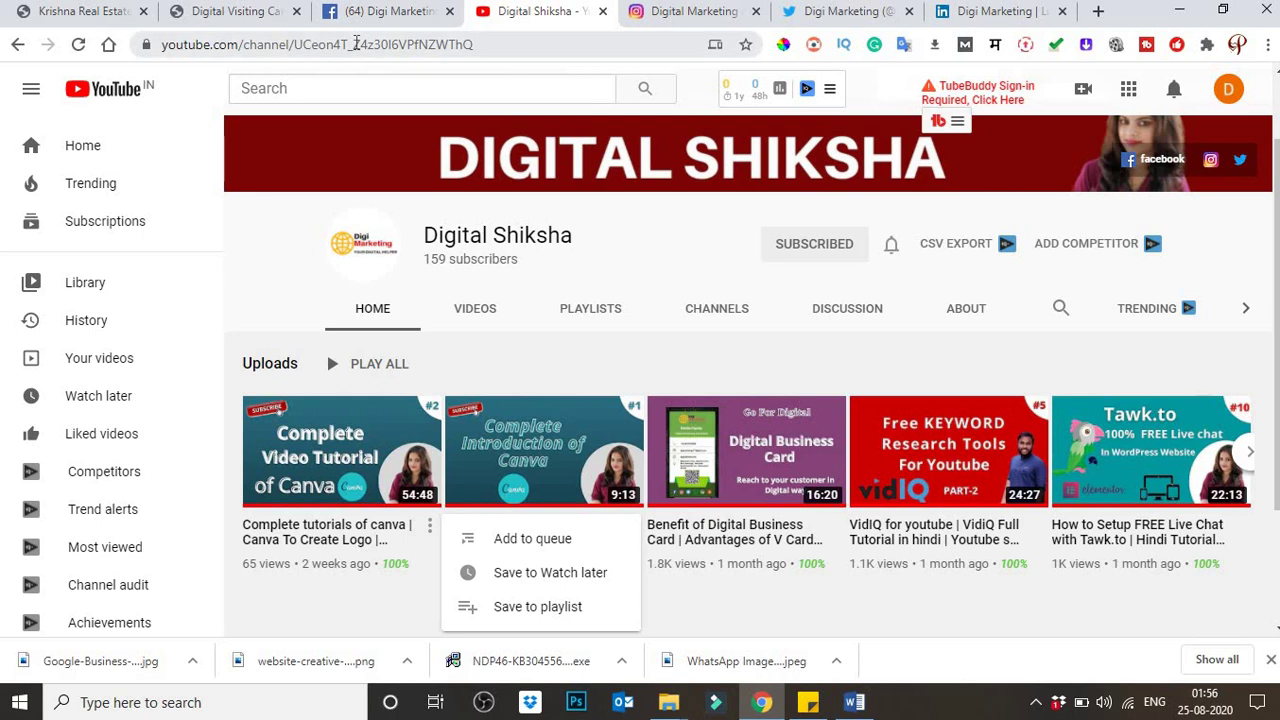
pyautogui.click(230, 11)
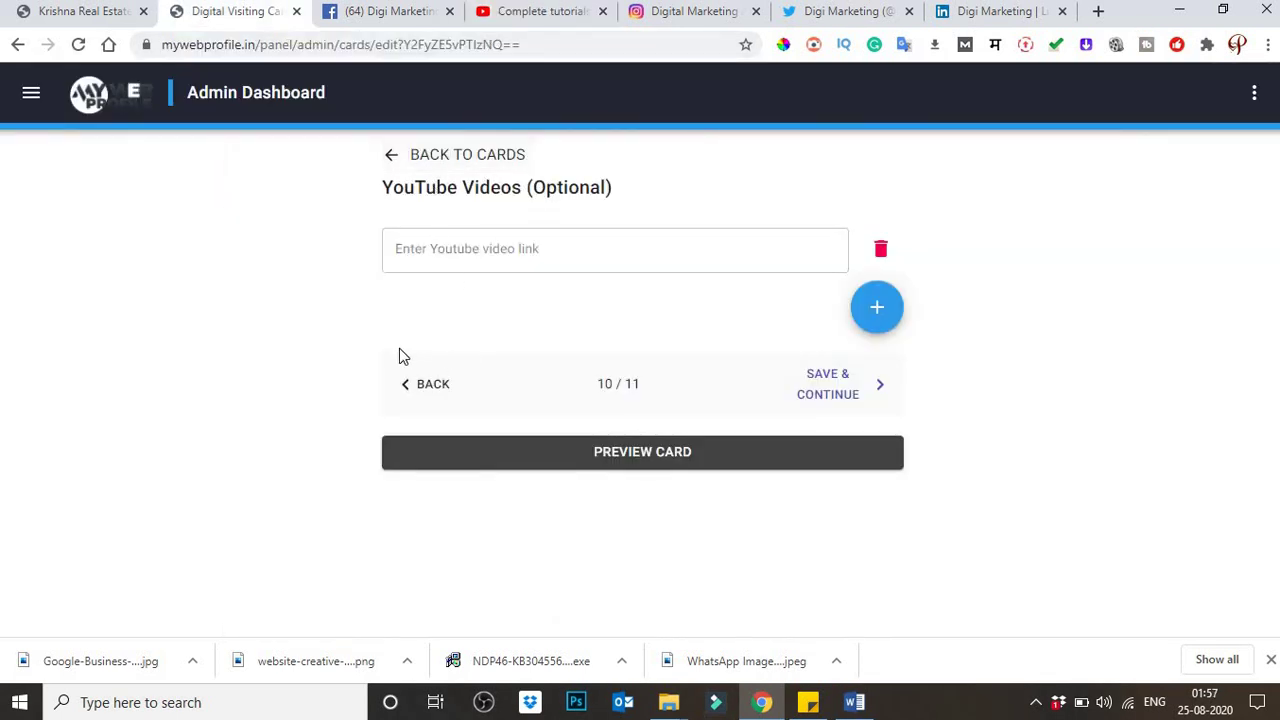
pyautogui.click(535, 249)
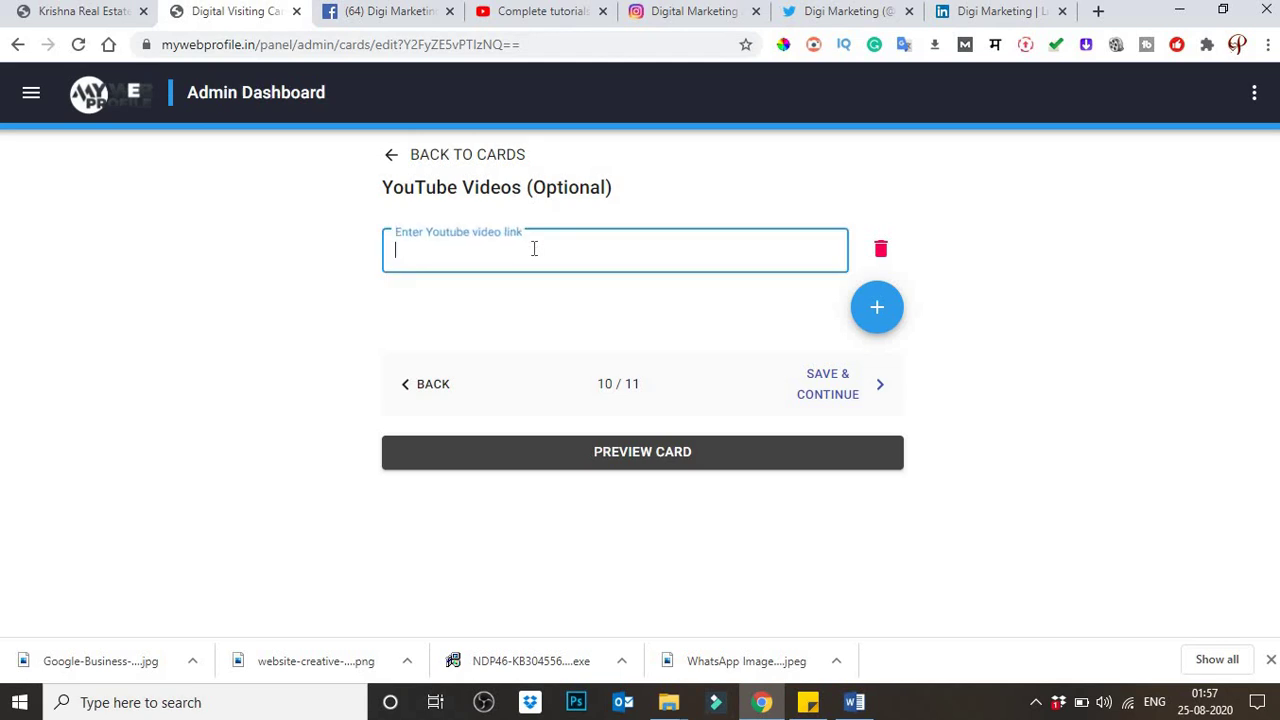
pyautogui.hotkey('ctrl', 'v')
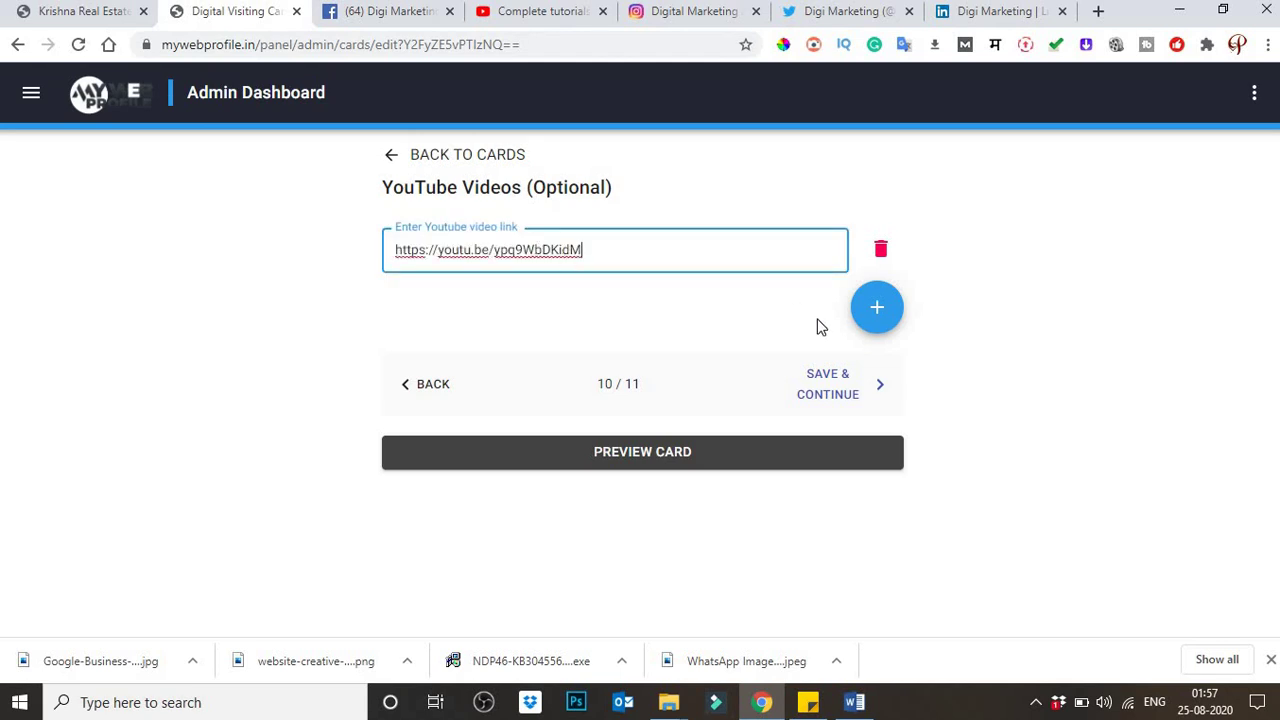
pyautogui.click(877, 310)
pyautogui.click(537, 313)
pyautogui.write('https://youtu.be/ypq9WbDKidM')
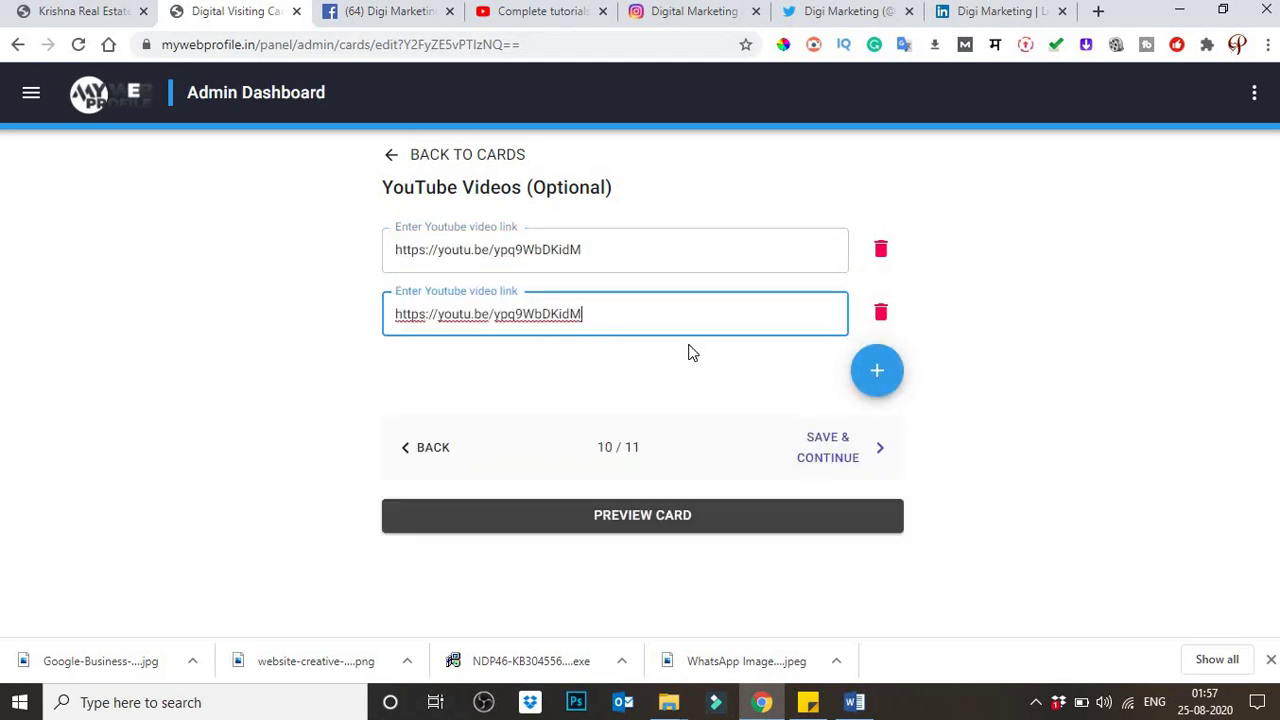
pyautogui.click(875, 371)
pyautogui.click(877, 434)
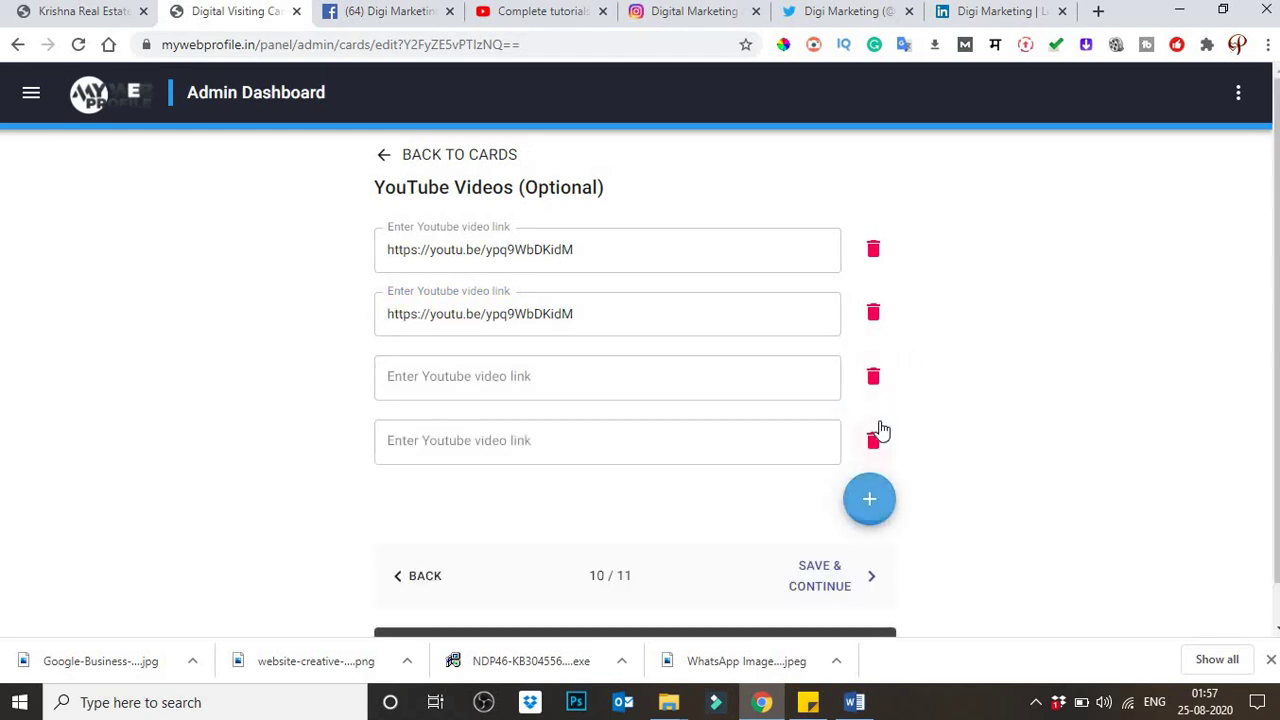
# Step: Fill the third and fourth fields with the link, then add and fill a fifth field
pyautogui.click(557, 362)
pyautogui.write('https://youtu.be/ypq9WbDKidM')
pyautogui.click(500, 438)
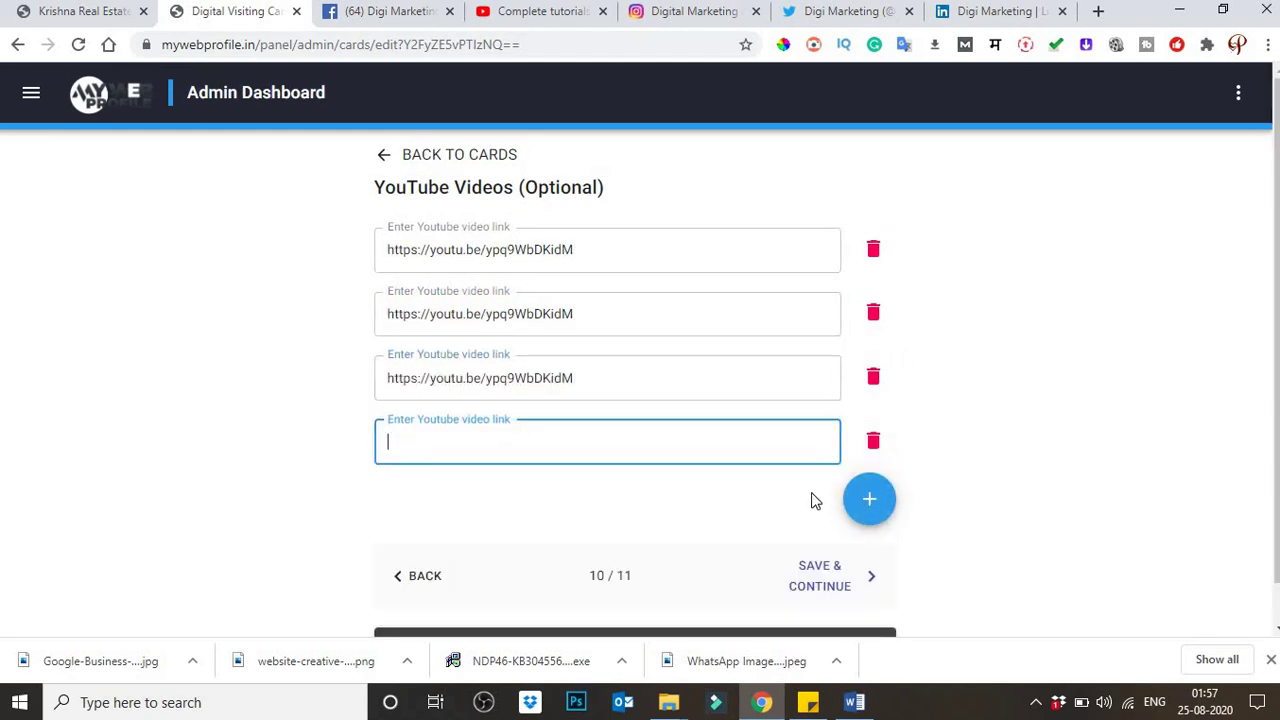
pyautogui.write('https://youtu.be/ypq9WbDKidM')
pyautogui.click(882, 508)
pyautogui.click(566, 490)
pyautogui.write('https://youtu.be/ypq9WbDKidM')
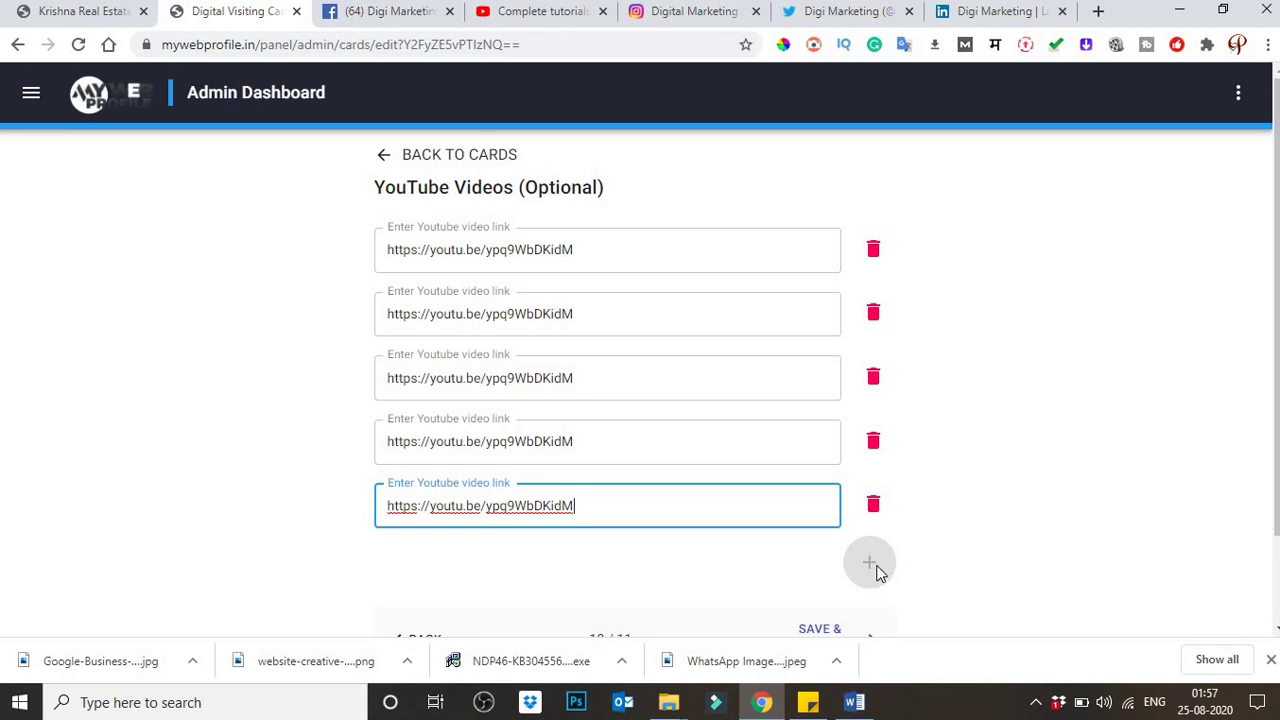
pyautogui.scroll(-1, 990, 522)
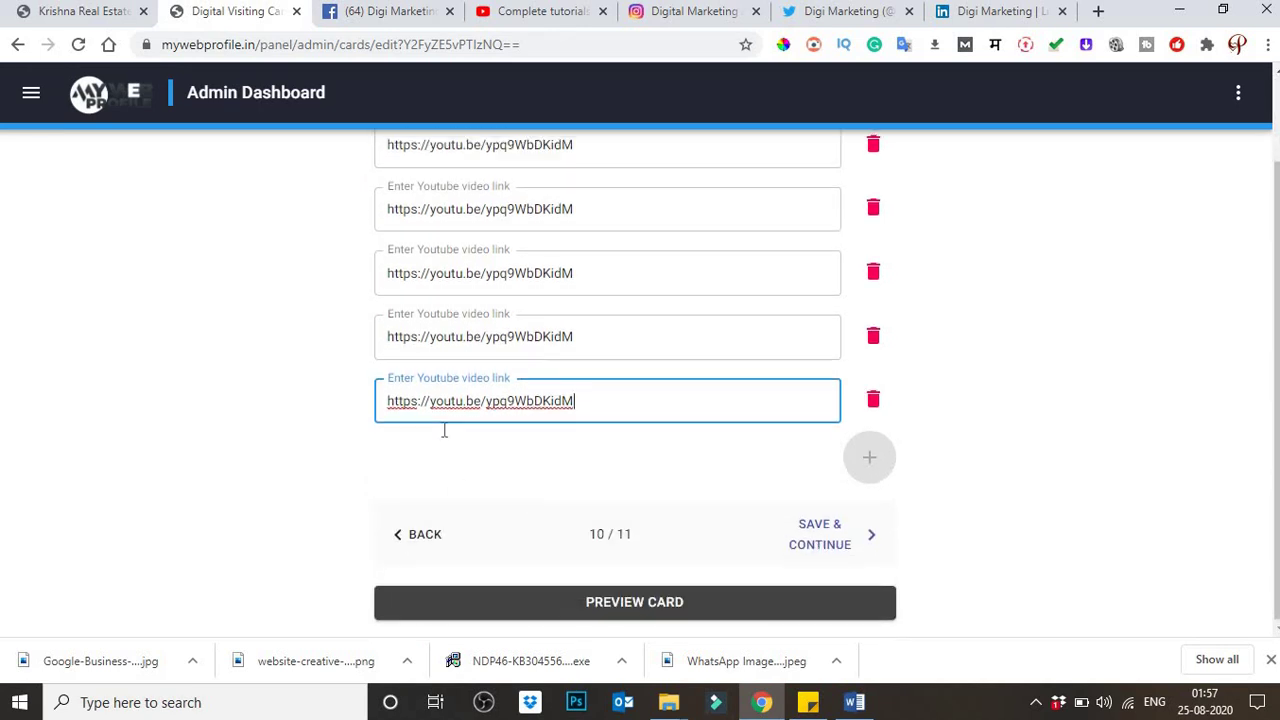
pyautogui.scroll(1, 443, 434)
pyautogui.scroll(-1, 518, 458)
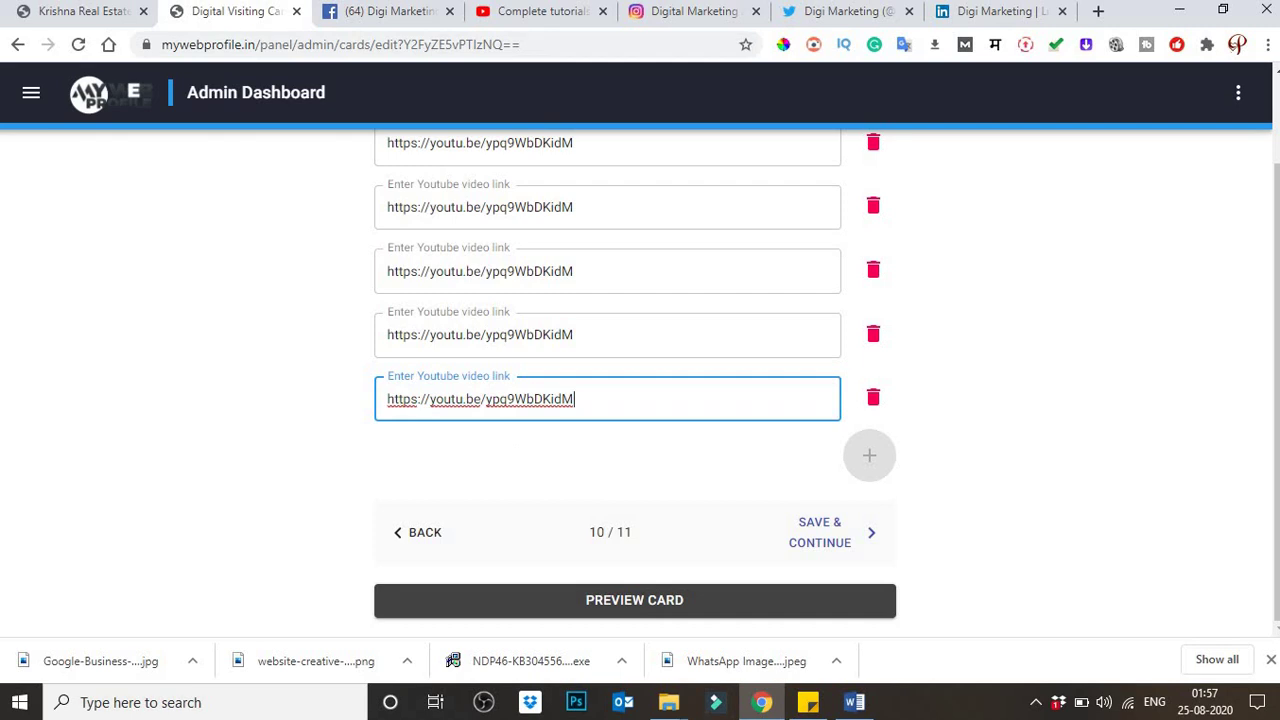
pyautogui.click(842, 531)
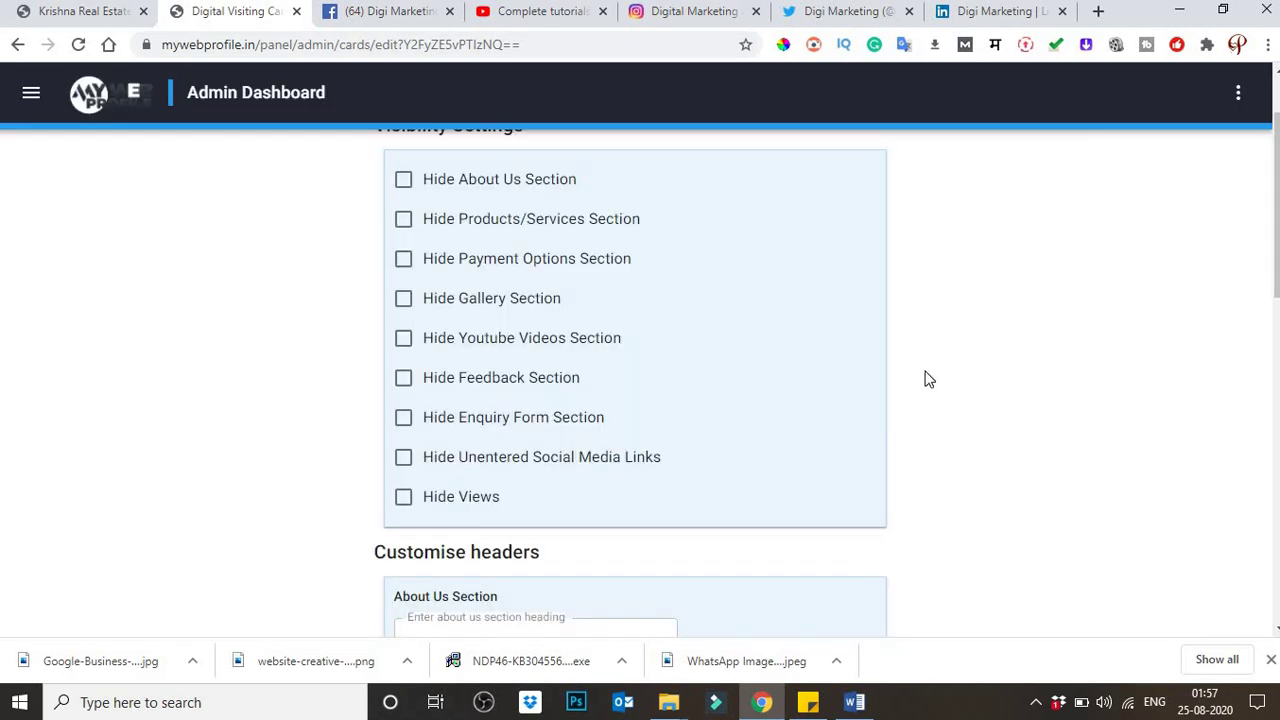
pyautogui.scroll(1, 918, 376)
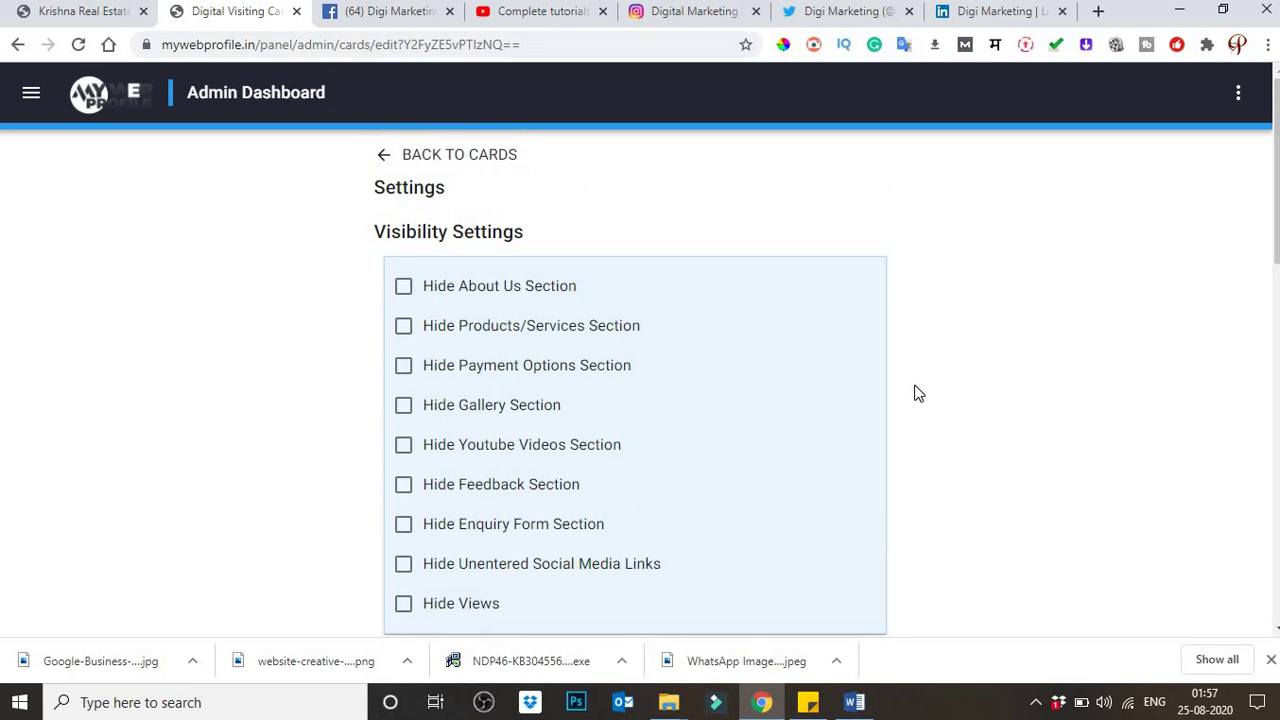
pyautogui.scroll(-1, 457, 478)
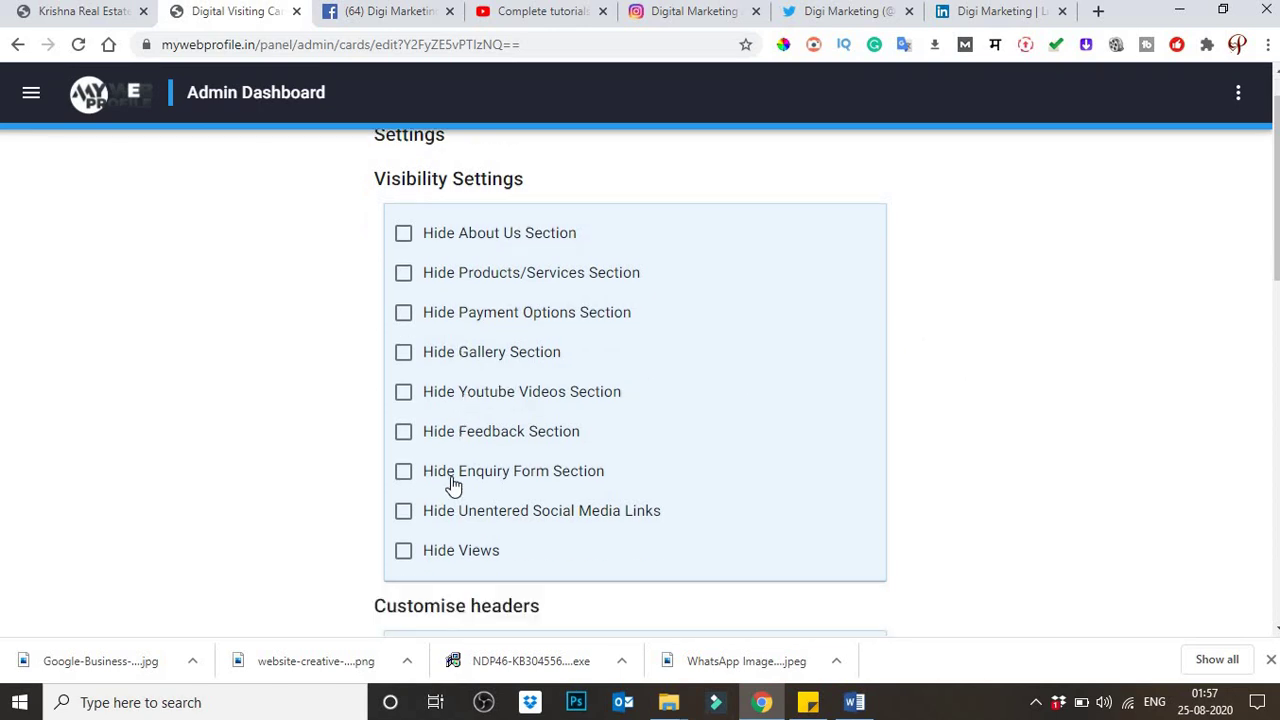
pyautogui.scroll(-3, 440, 504)
pyautogui.scroll(2, 437, 506)
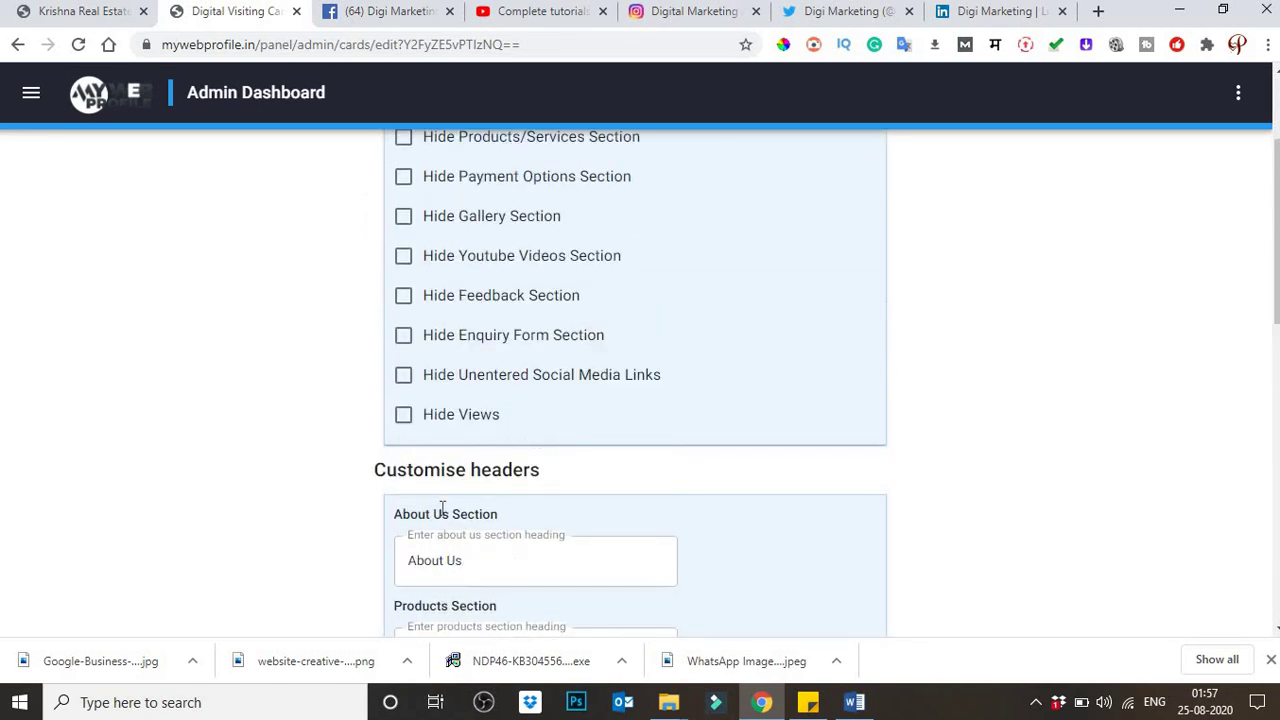
pyautogui.scroll(1, 442, 508)
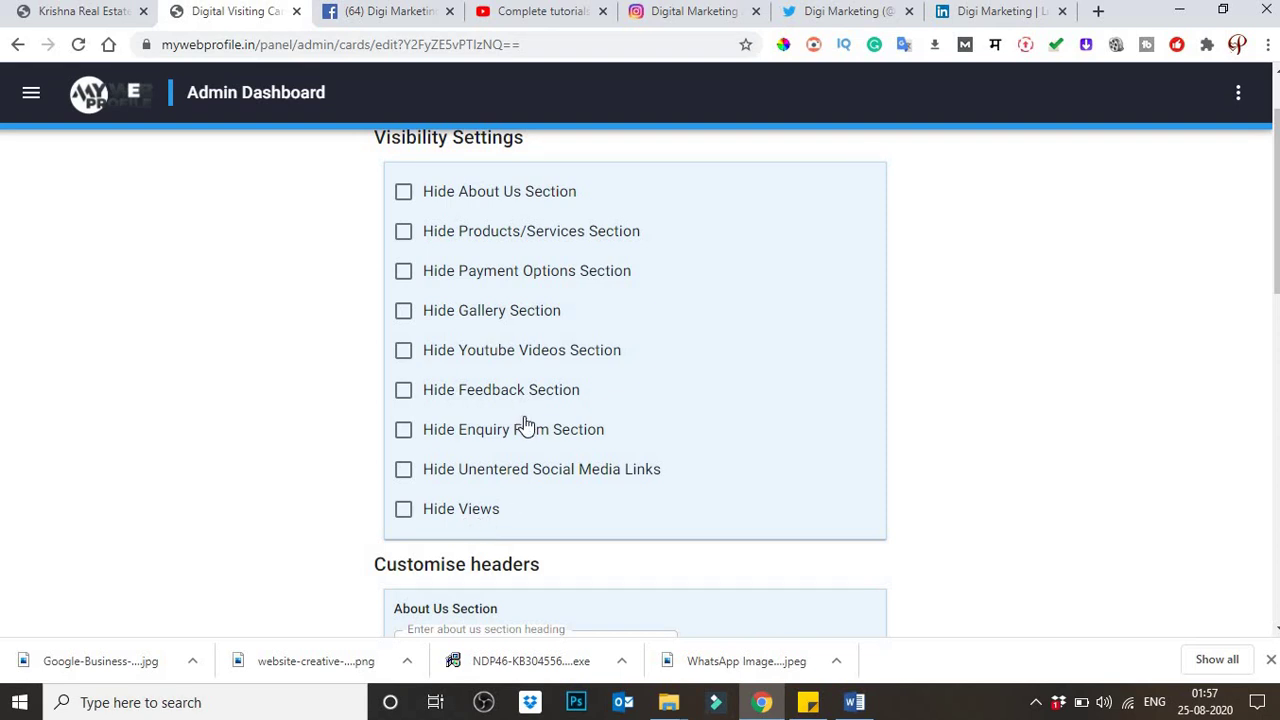
pyautogui.scroll(-1, 525, 436)
pyautogui.scroll(2, 523, 434)
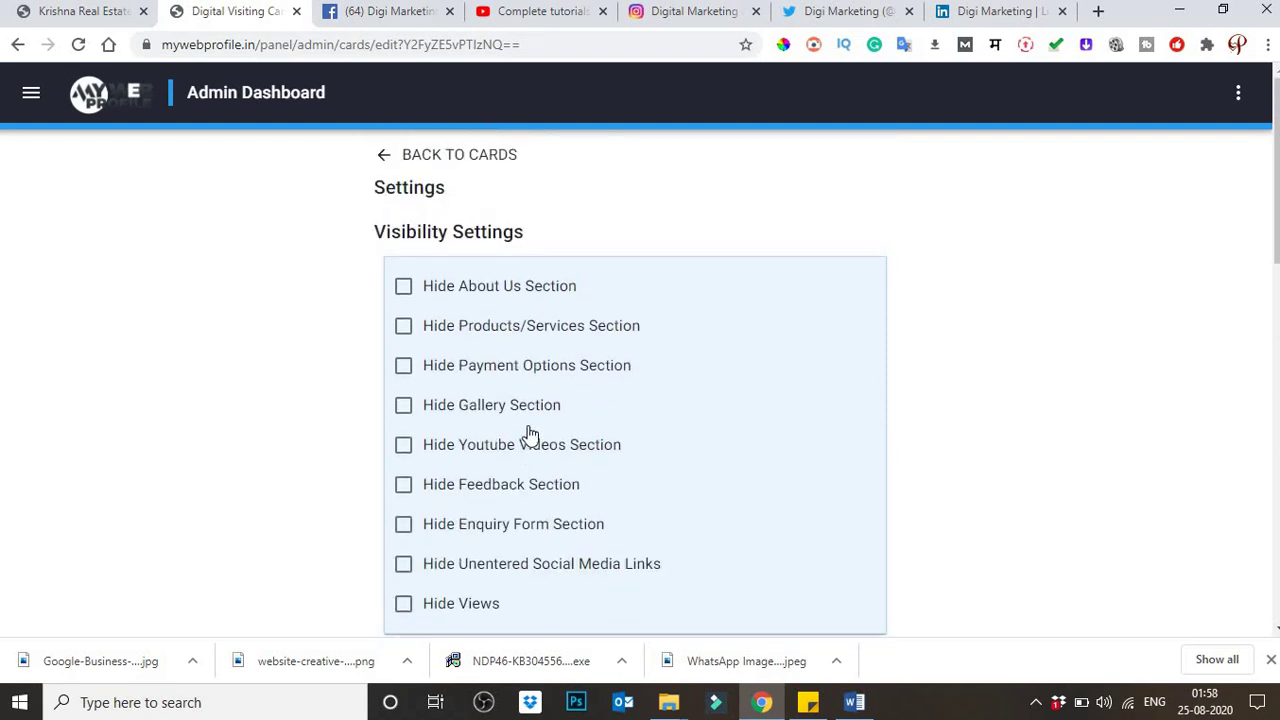
pyautogui.scroll(-3, 530, 436)
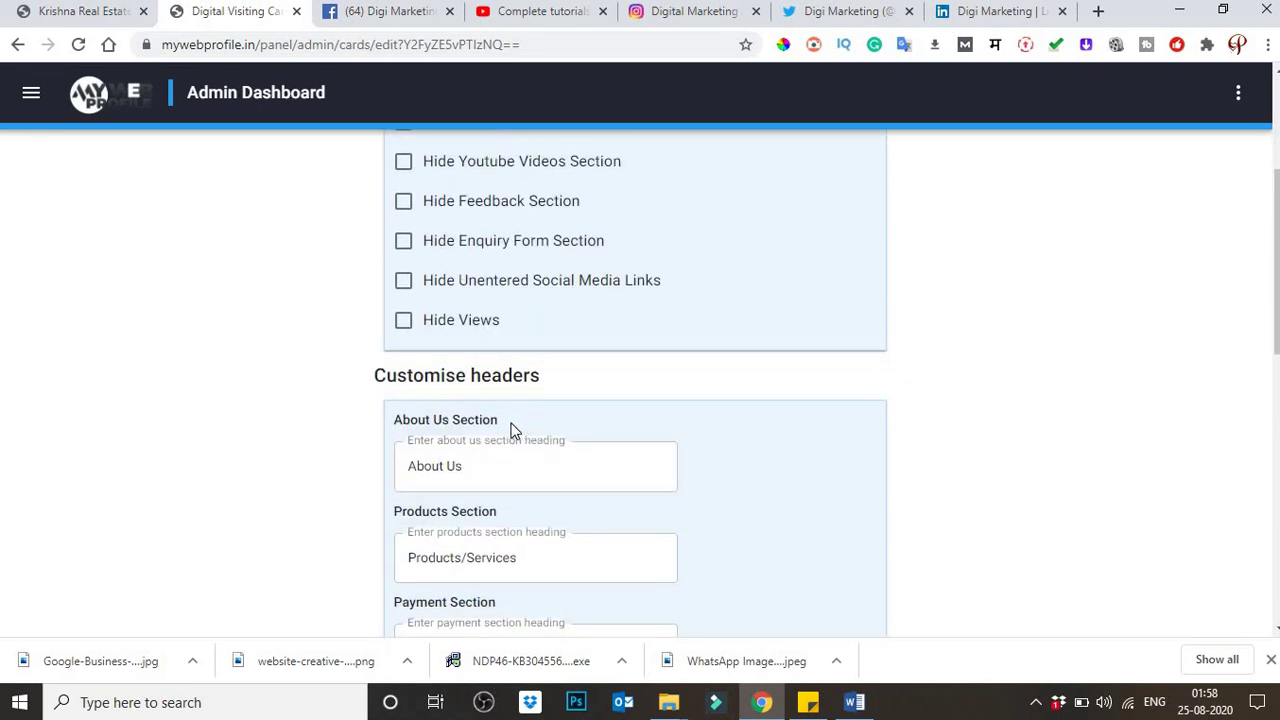
pyautogui.scroll(1, 430, 338)
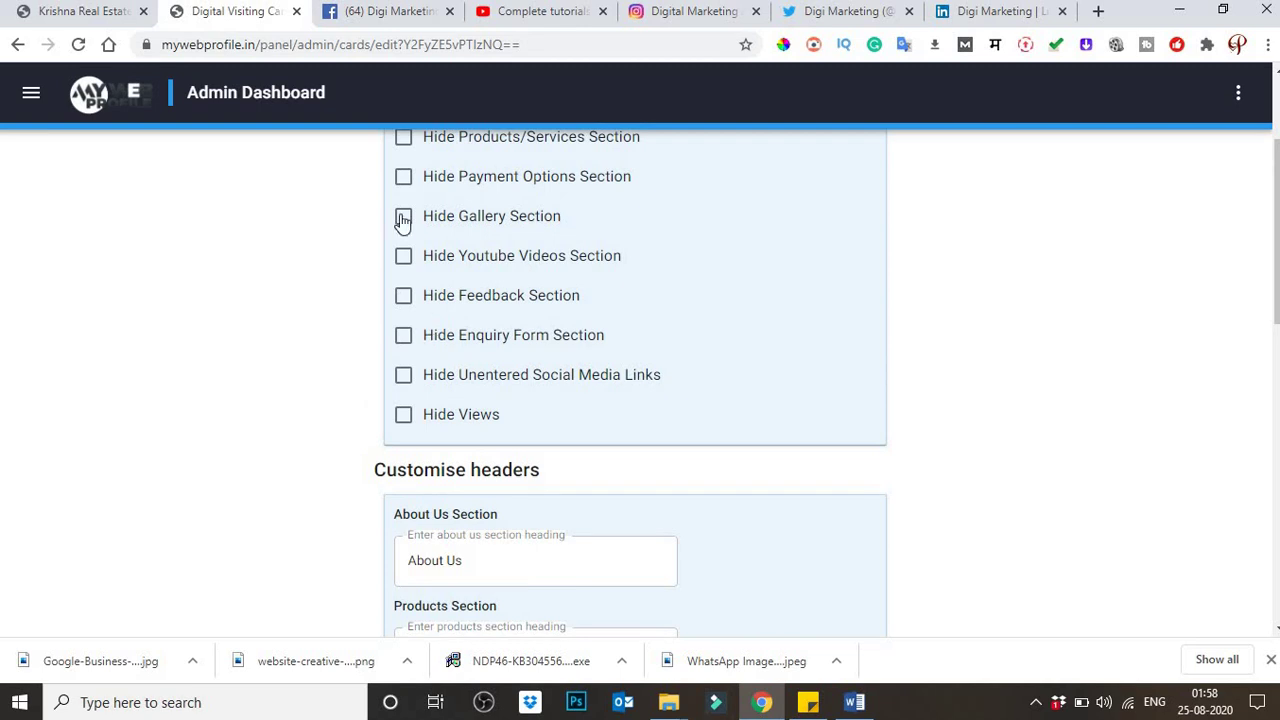
pyautogui.click(404, 179)
pyautogui.click(403, 215)
pyautogui.click(405, 181)
pyautogui.click(404, 217)
pyautogui.scroll(-2, 345, 235)
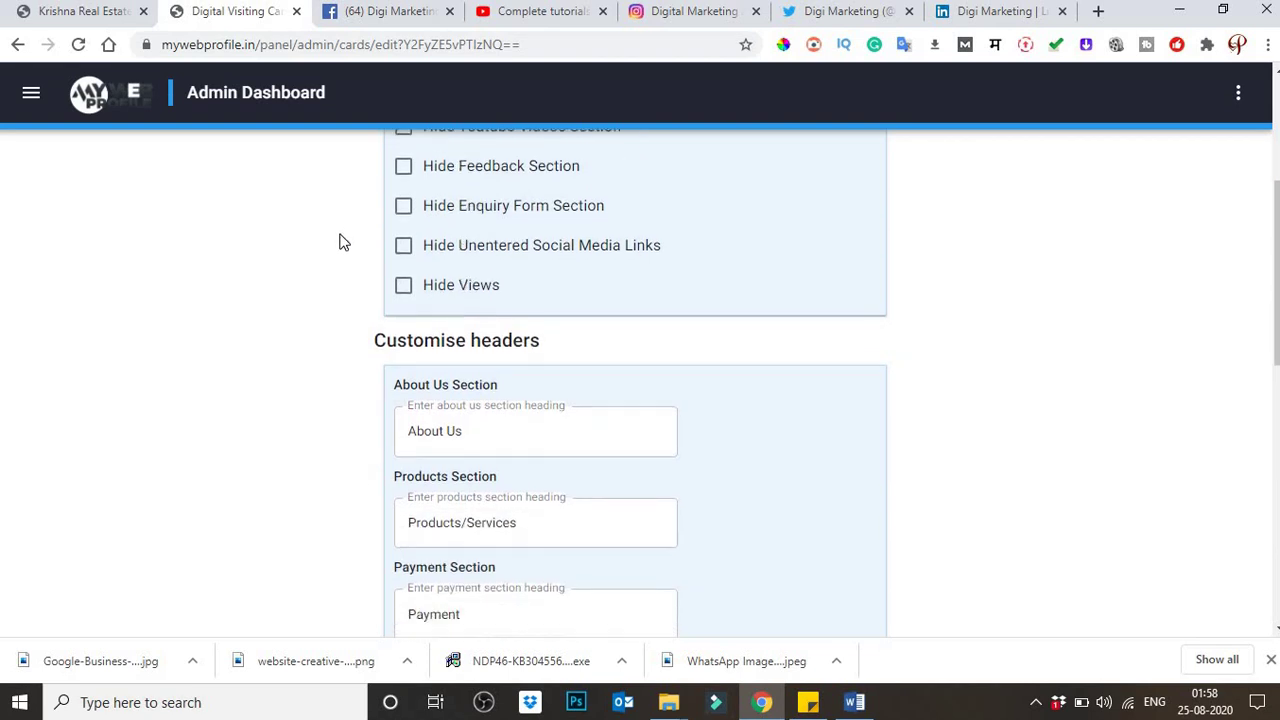
pyautogui.scroll(-1, 522, 330)
pyautogui.click(534, 341)
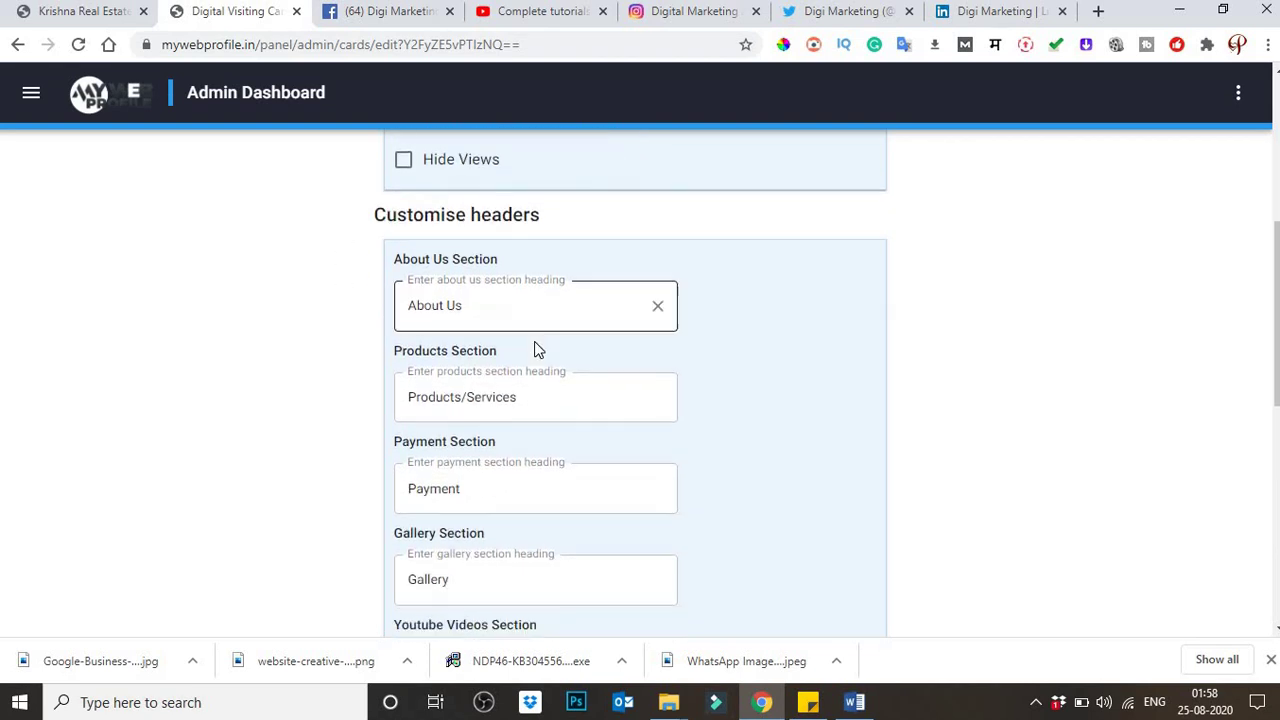
pyautogui.click(706, 352)
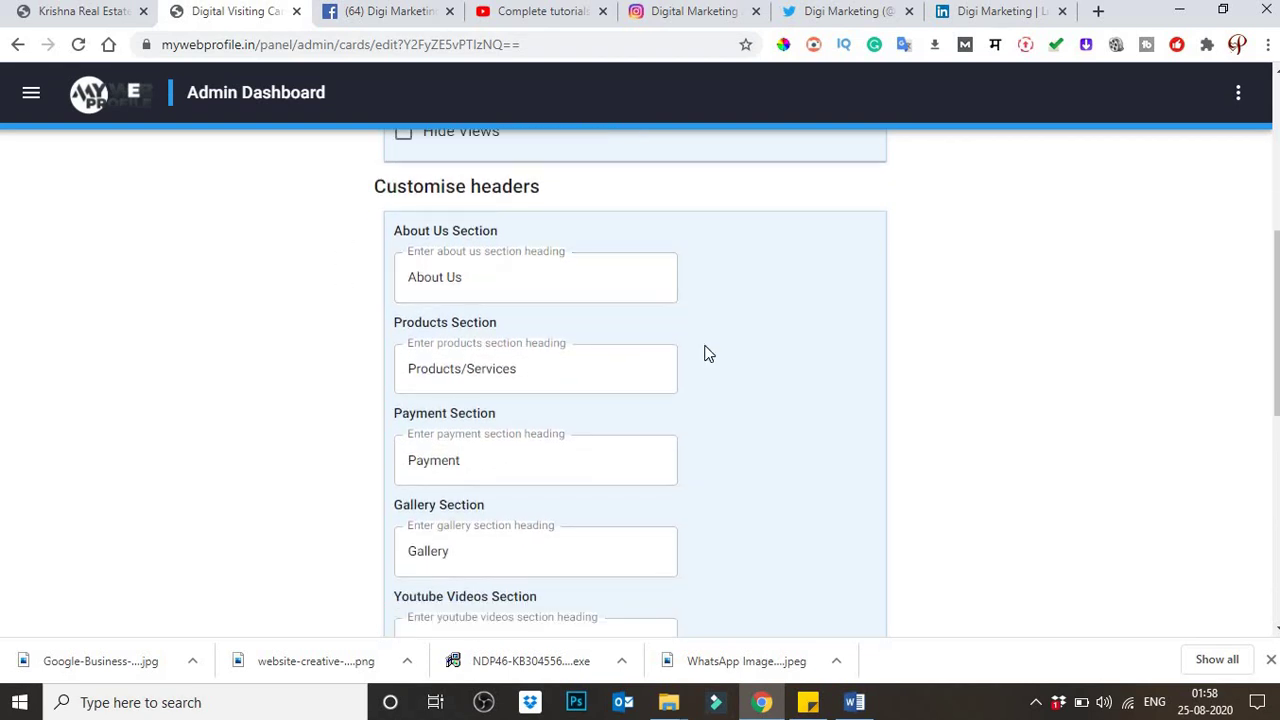
pyautogui.scroll(-1, 706, 352)
pyautogui.scroll(-1, 706, 353)
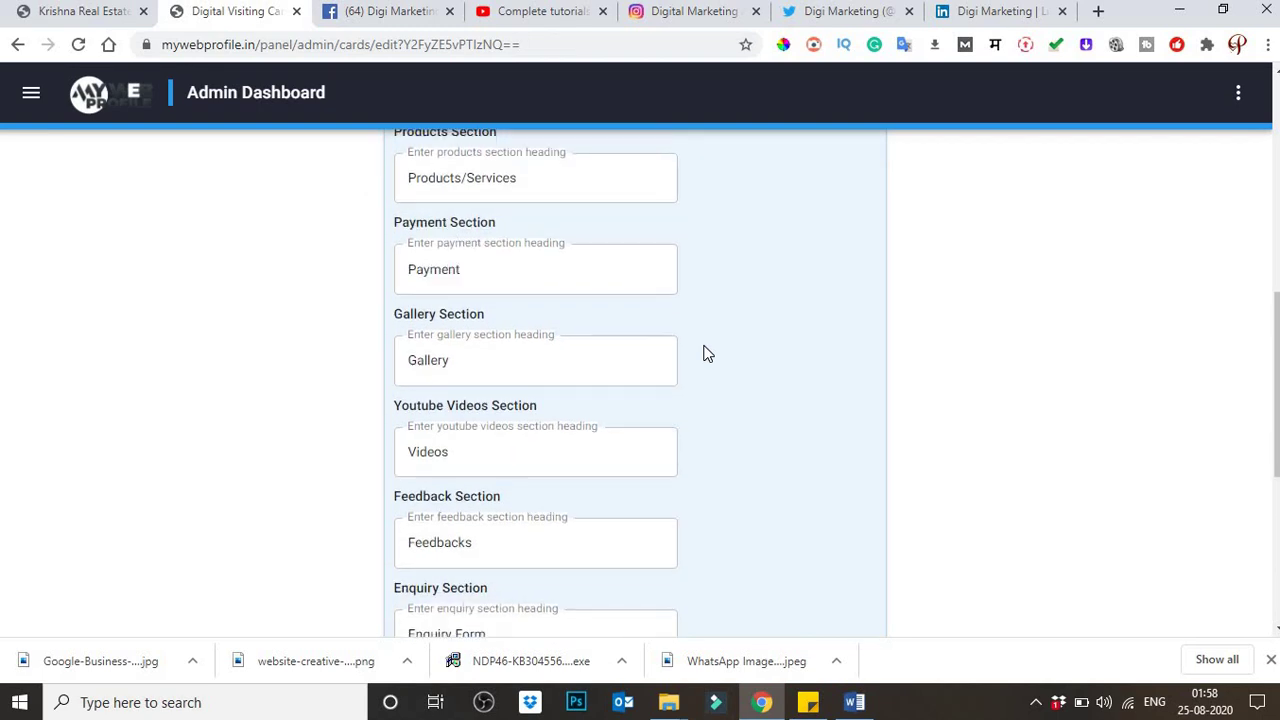
pyautogui.scroll(-1, 706, 351)
pyautogui.click(634, 354)
pyautogui.scroll(-4, 664, 363)
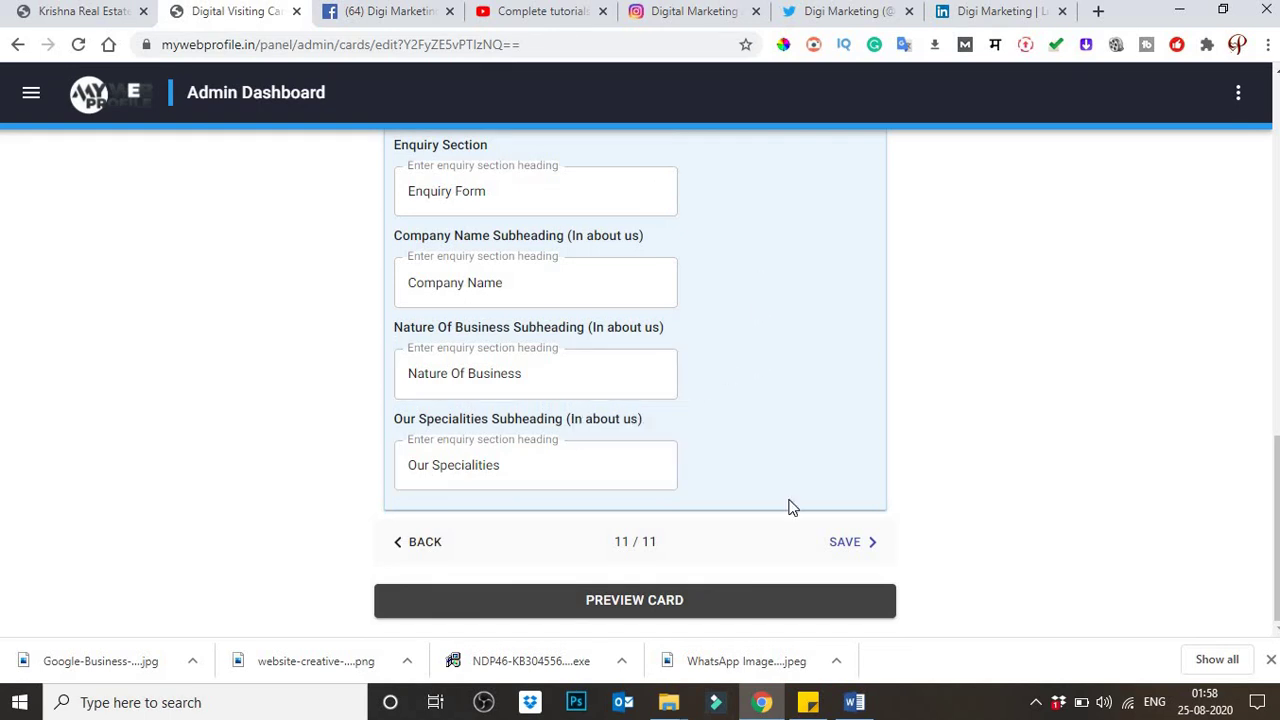
pyautogui.click(850, 545)
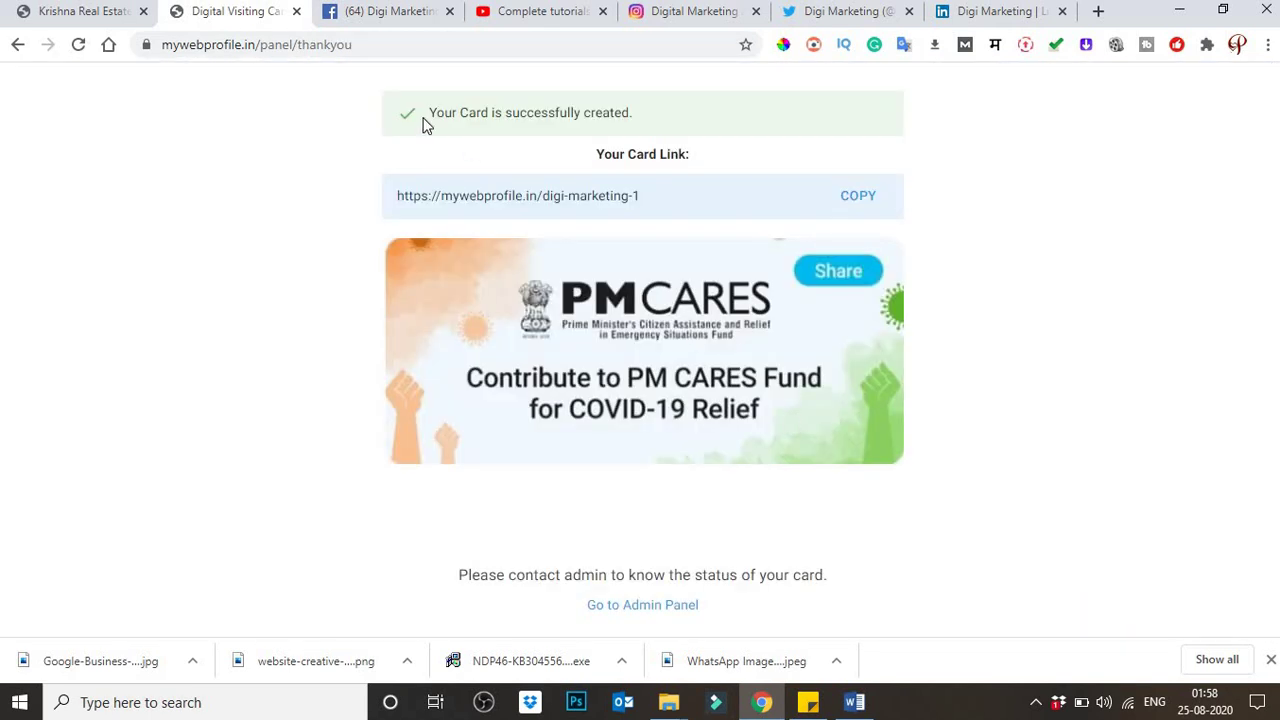
pyautogui.moveTo(434, 114); pyautogui.dragTo(650, 121)
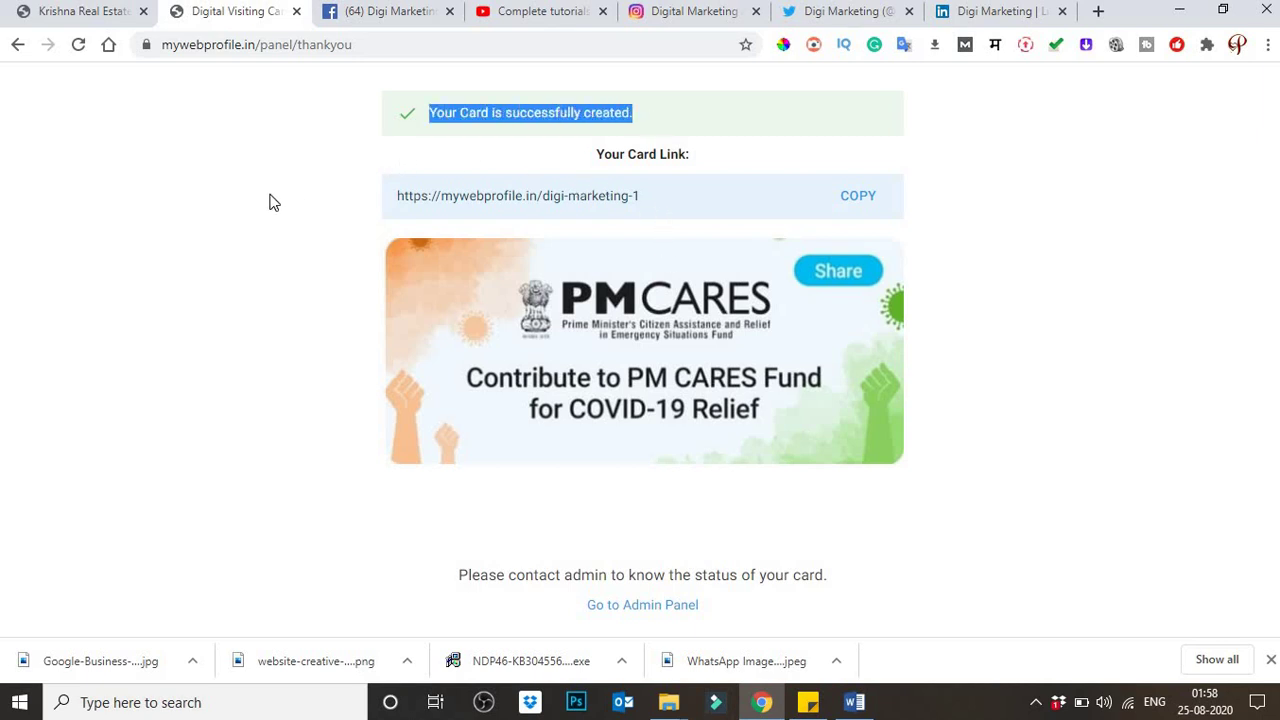
pyautogui.moveTo(641, 197); pyautogui.dragTo(401, 205)
pyautogui.click(863, 205)
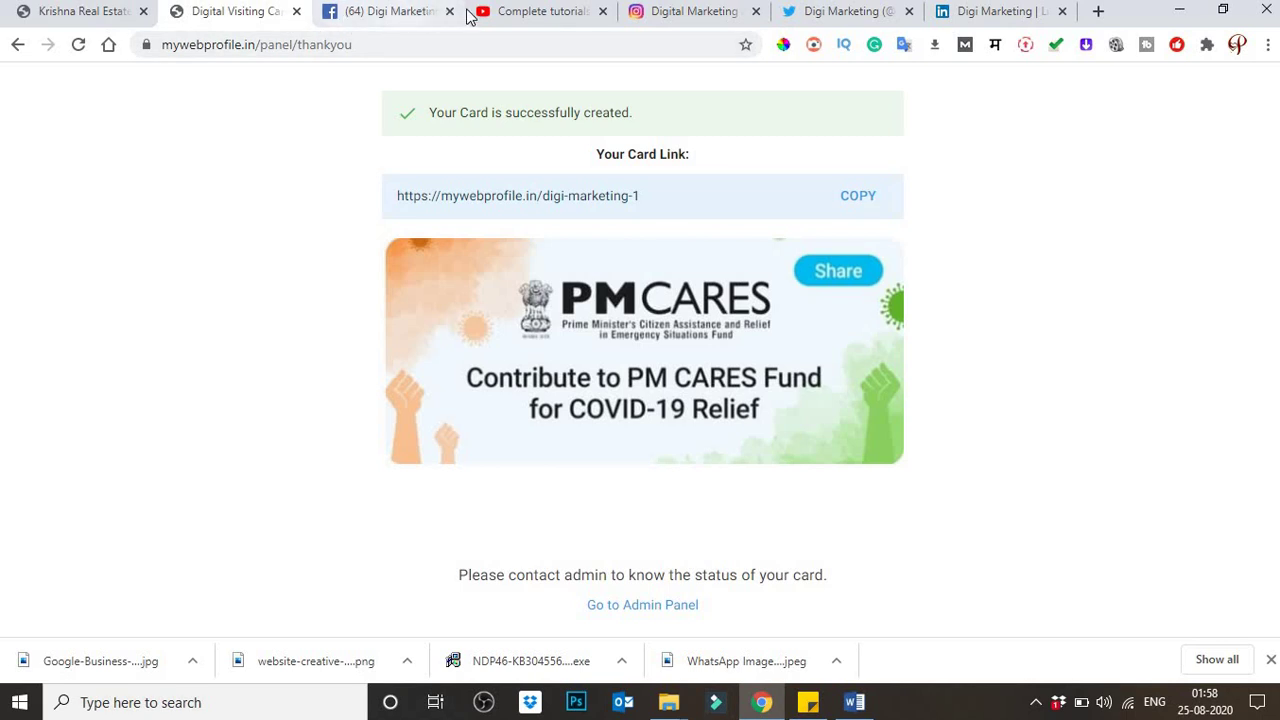
pyautogui.click(1098, 11)
pyautogui.hotkey('ctrl', 'v')
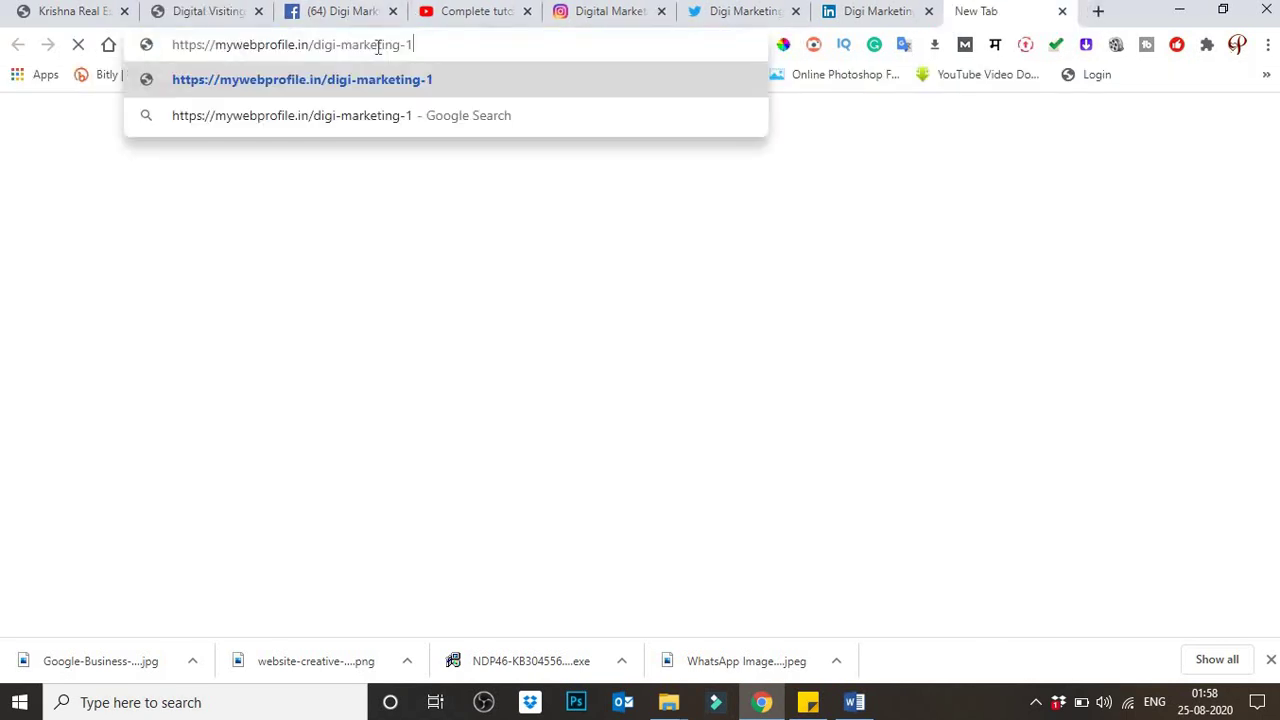
pyautogui.press('Return')
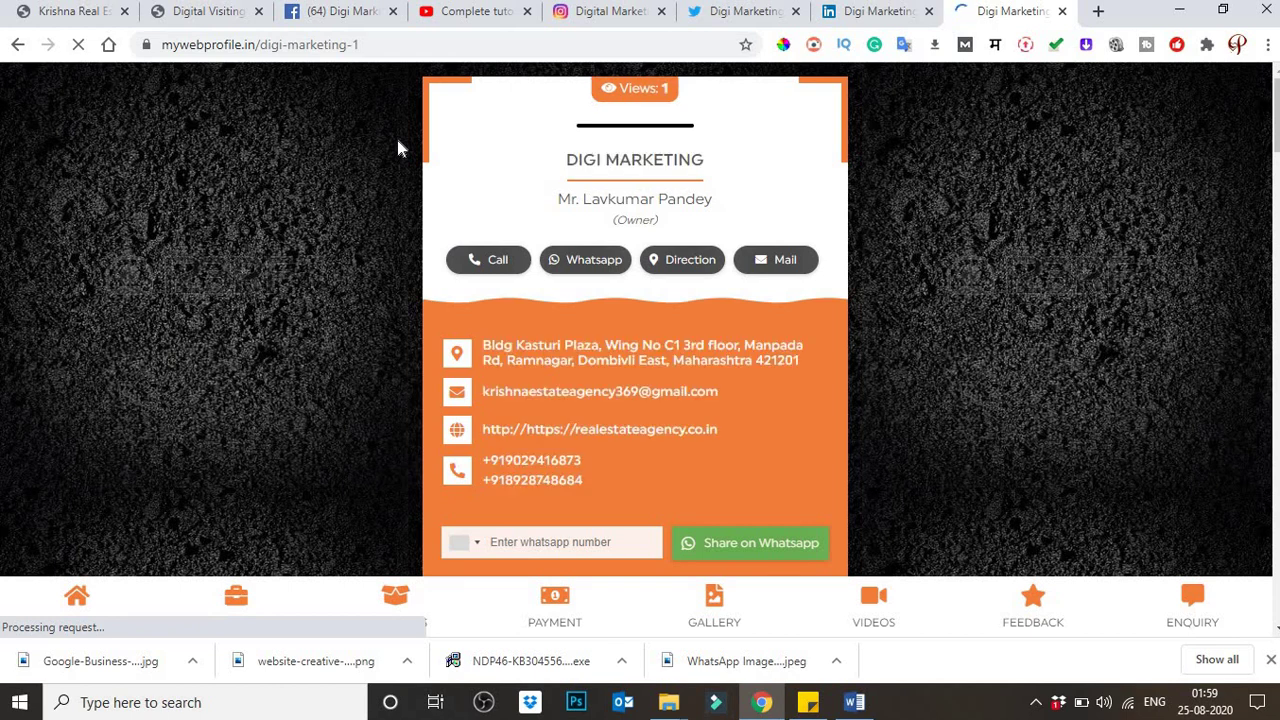
pyautogui.scroll(-1, 396, 148)
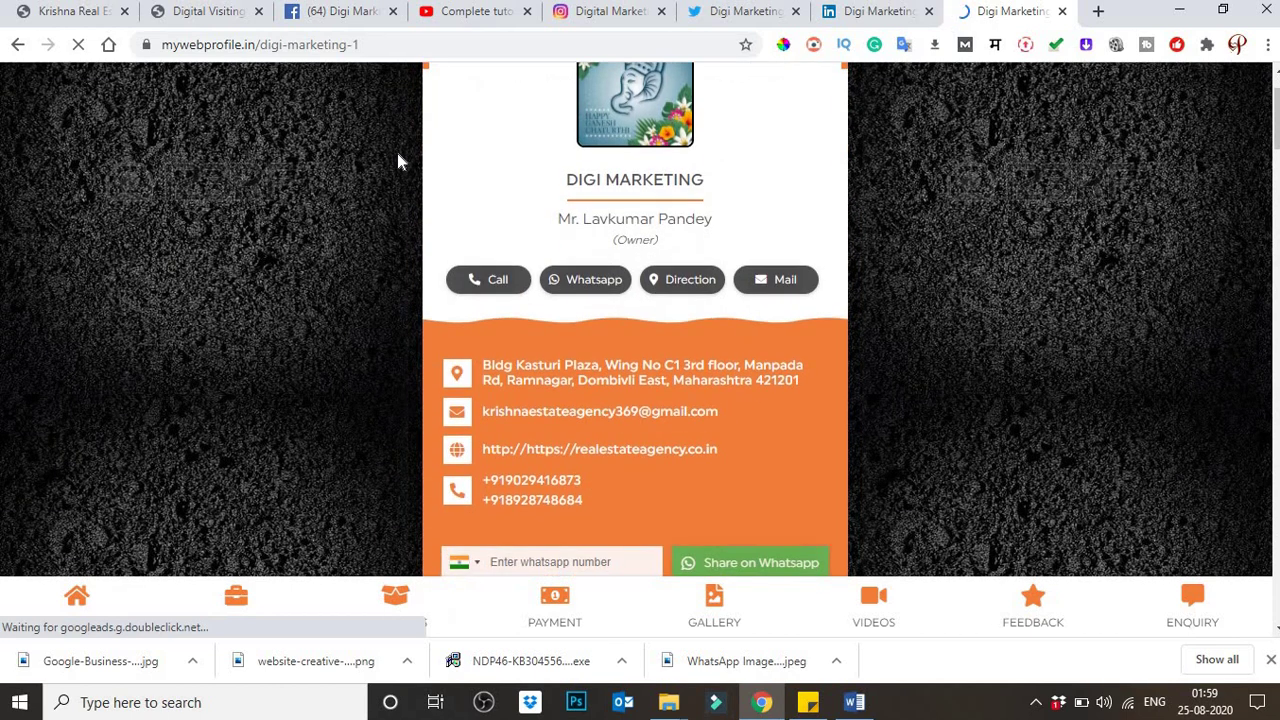
pyautogui.scroll(1, 396, 148)
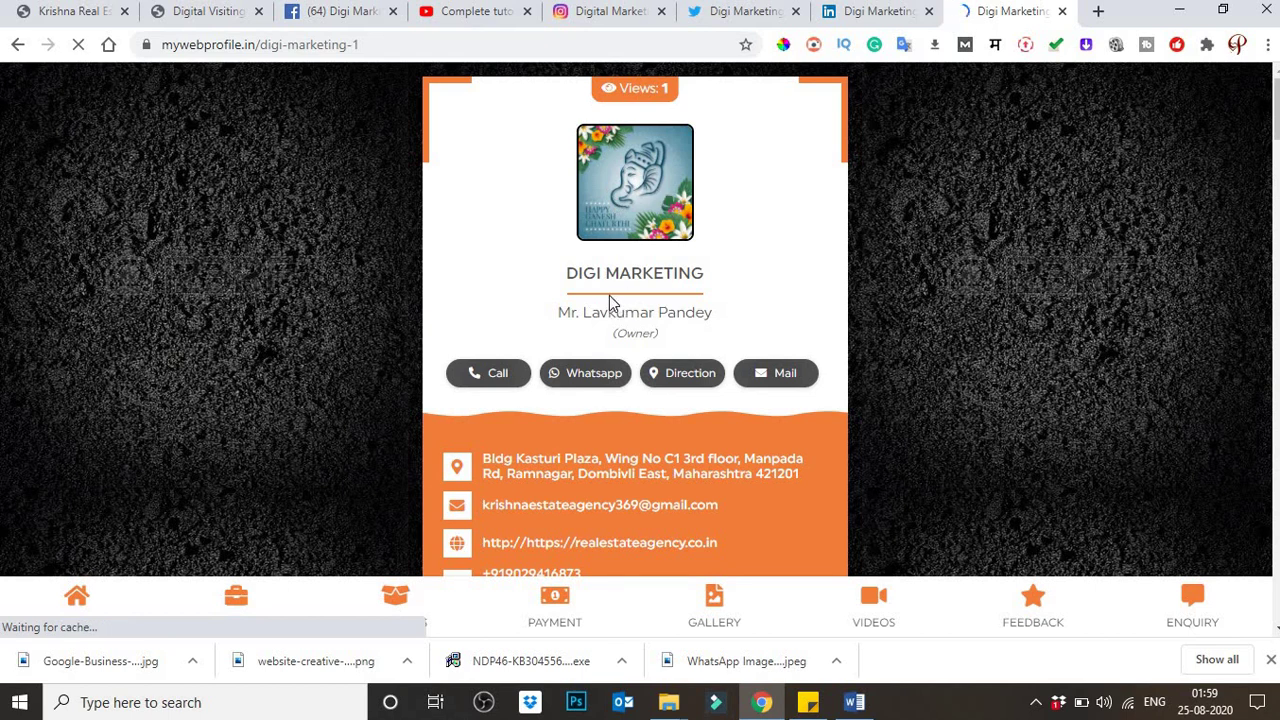
pyautogui.moveTo(582, 272); pyautogui.dragTo(678, 272)
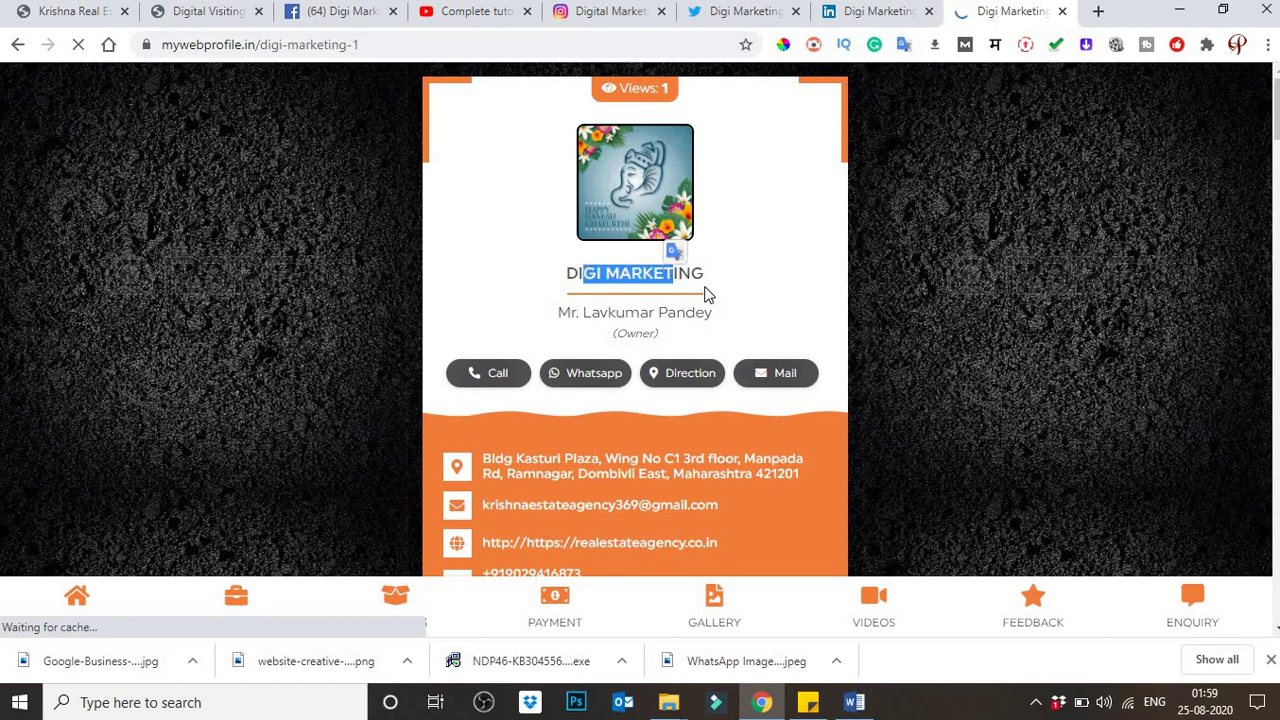
pyautogui.moveTo(579, 313); pyautogui.dragTo(695, 312)
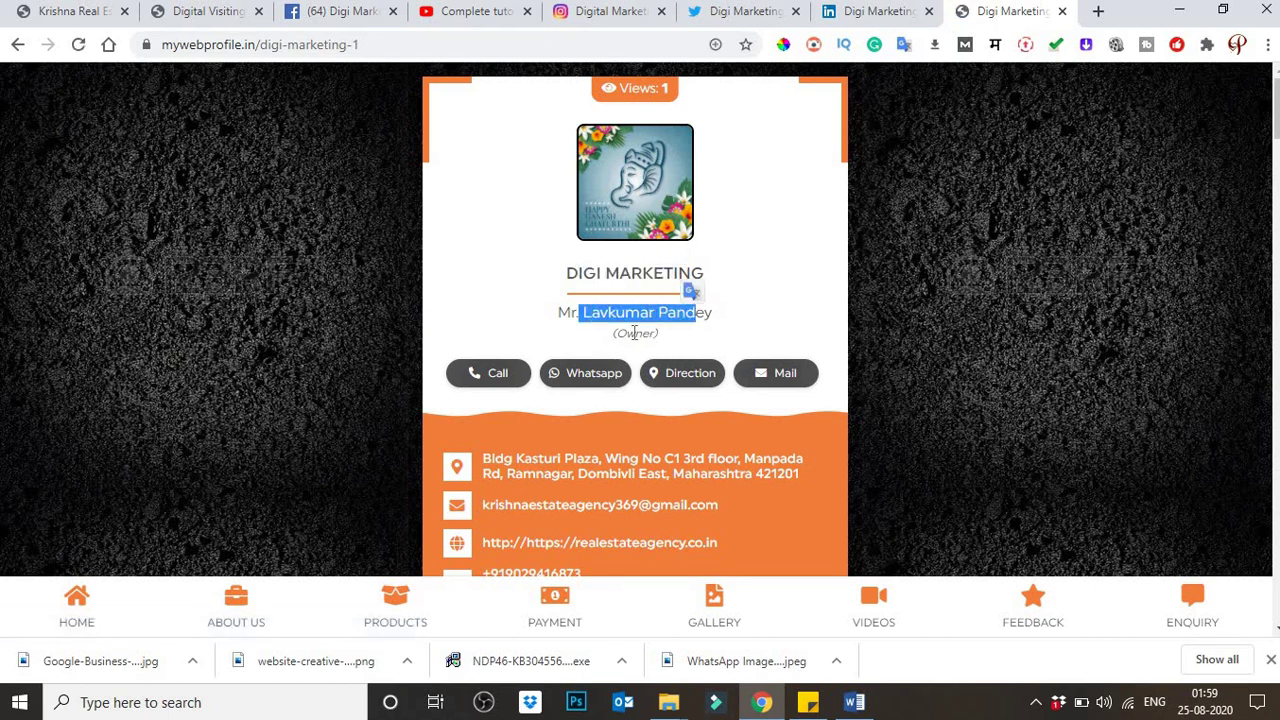
# Step: Scroll through the card's About Us, specialities, vision, mission and Products/Services sections
pyautogui.scroll(-1, 476, 313)
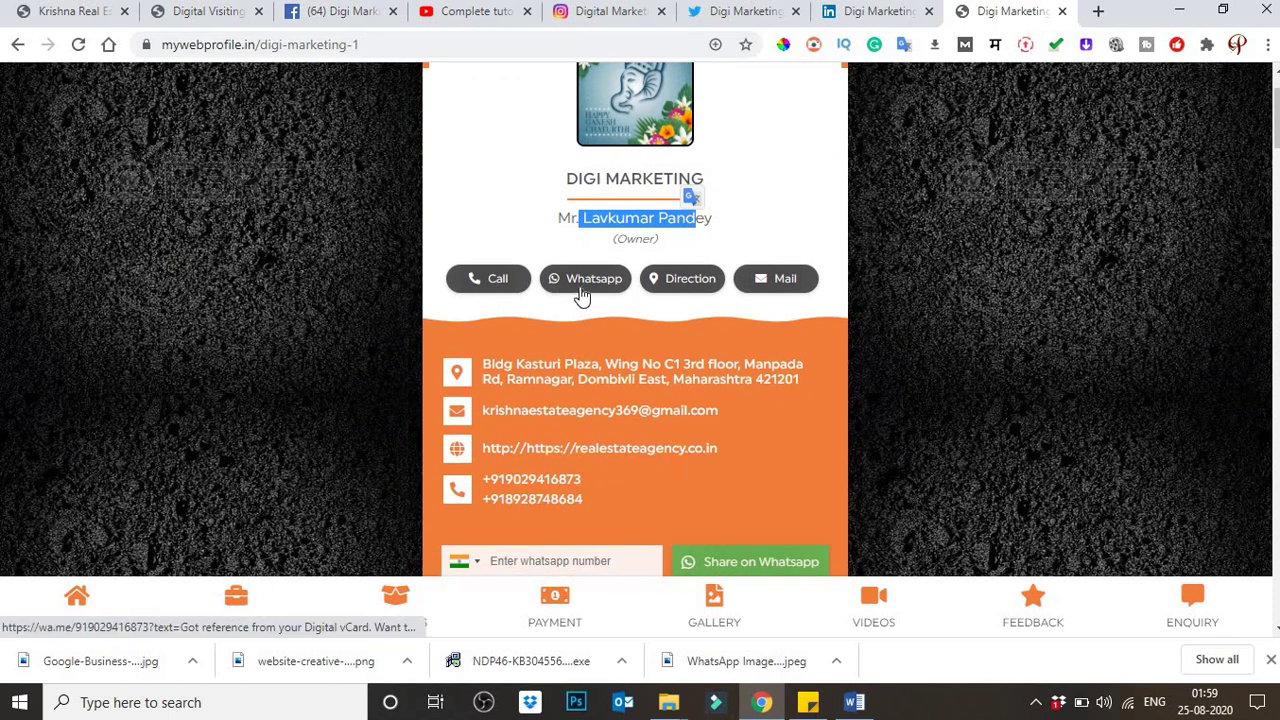
pyautogui.scroll(-1, 763, 282)
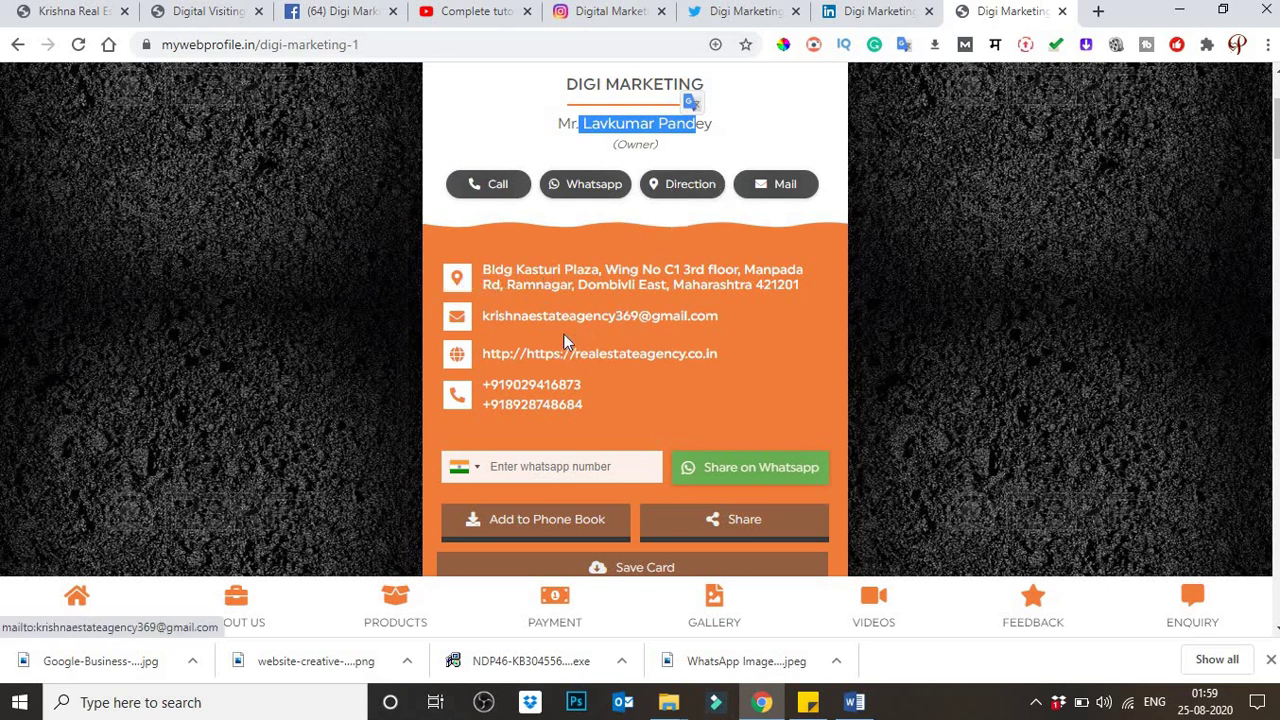
pyautogui.scroll(-1, 565, 342)
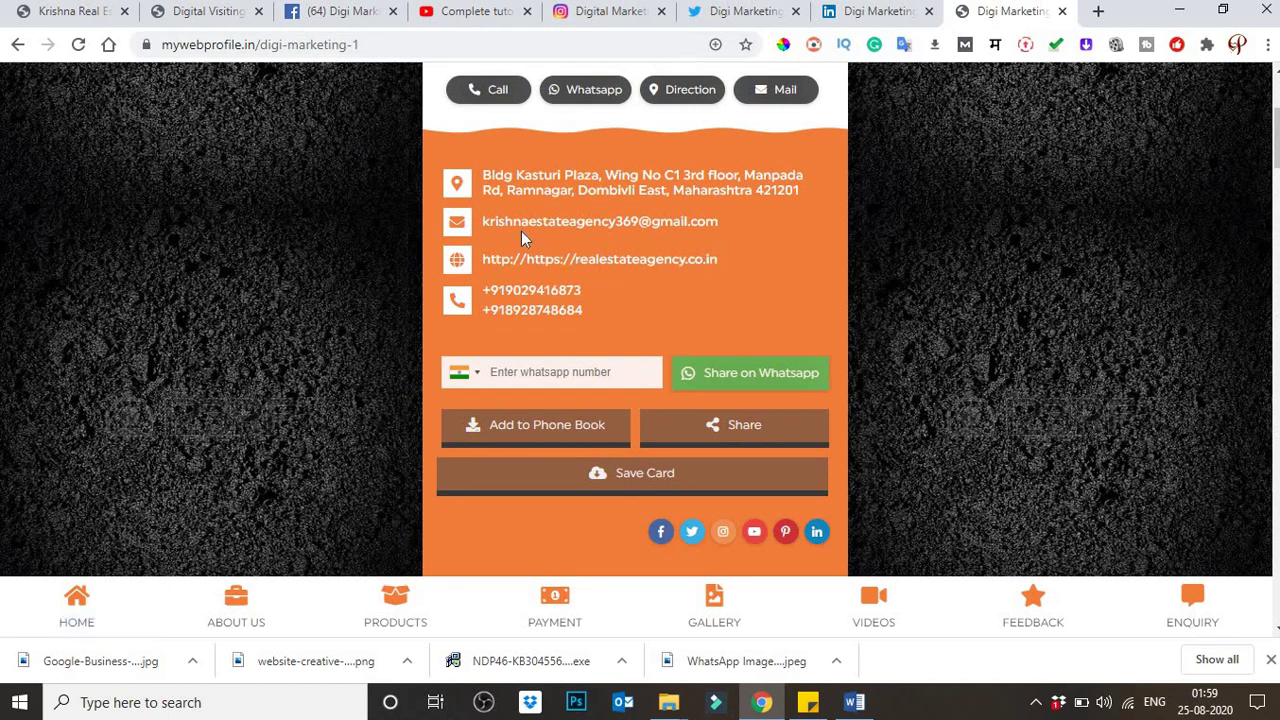
pyautogui.scroll(-1, 521, 231)
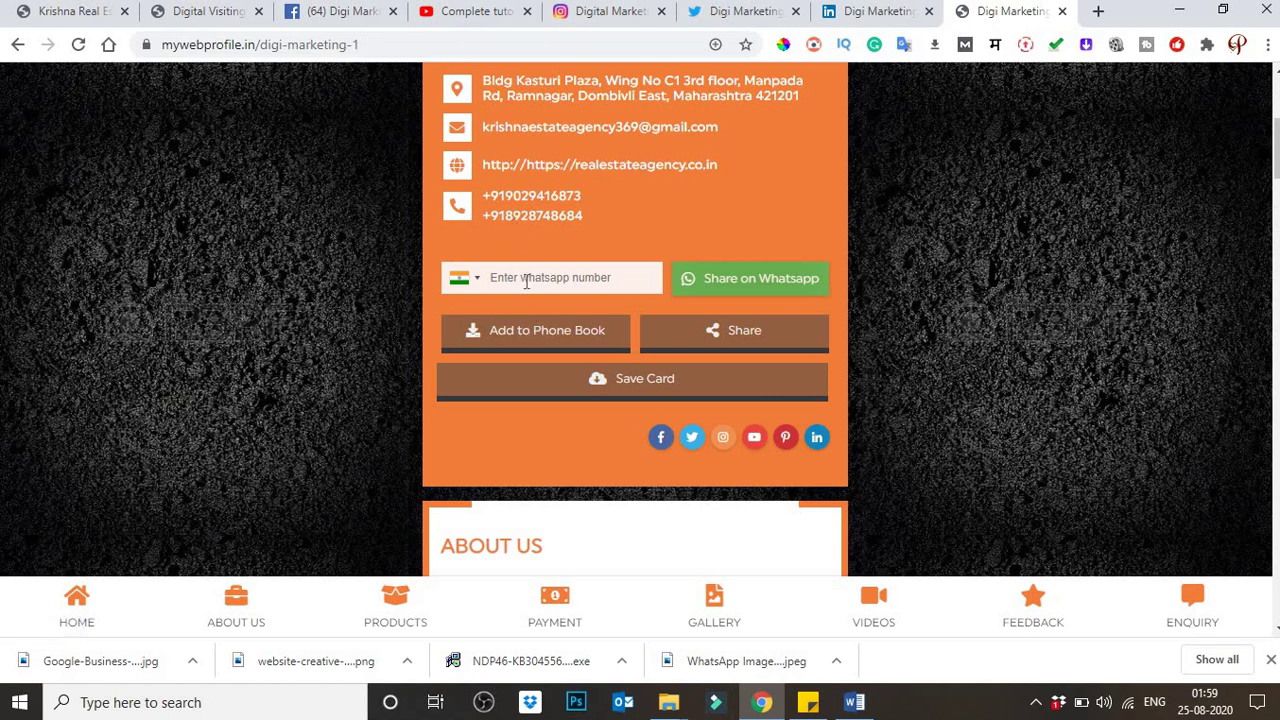
pyautogui.scroll(-1, 530, 282)
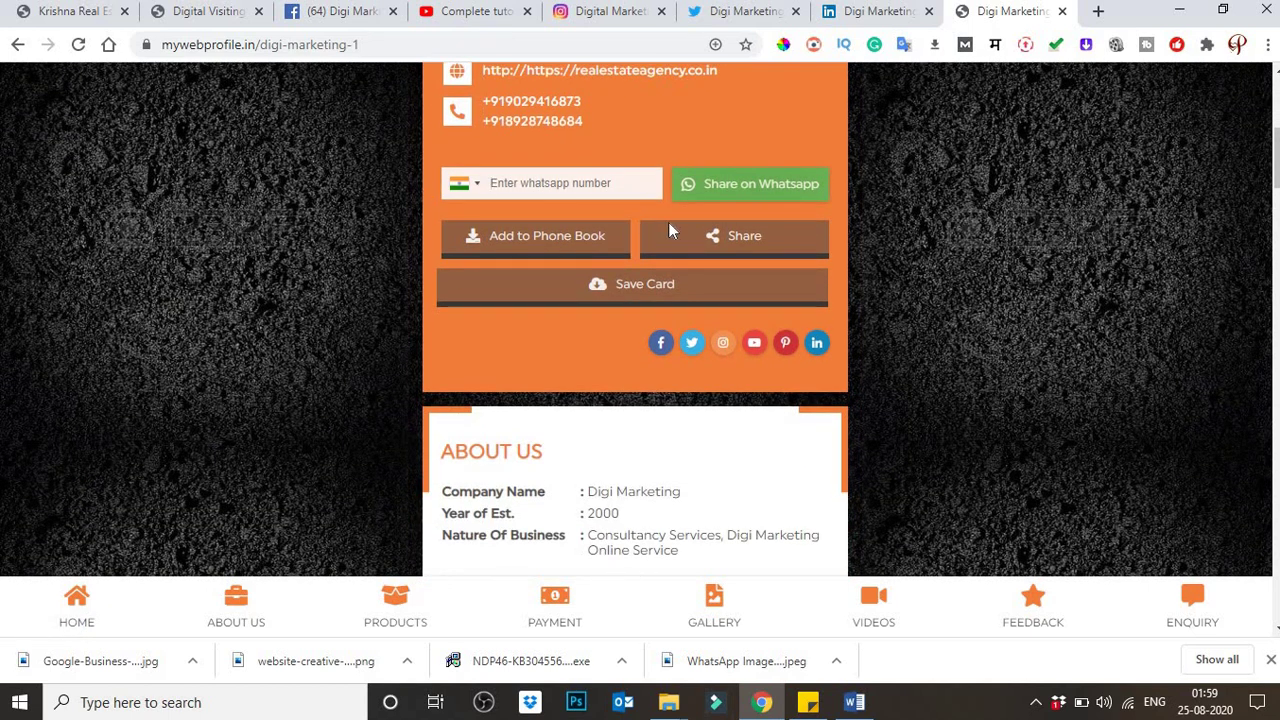
pyautogui.scroll(-4, 590, 222)
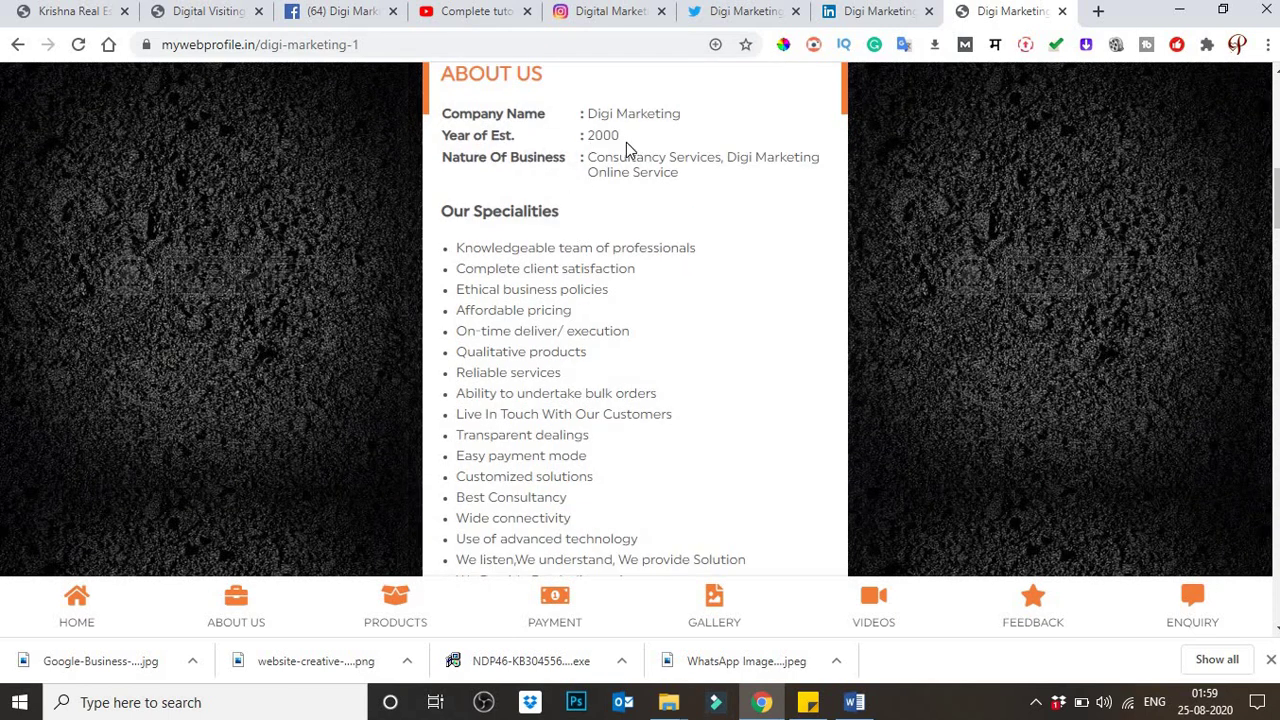
pyautogui.scroll(-1, 625, 150)
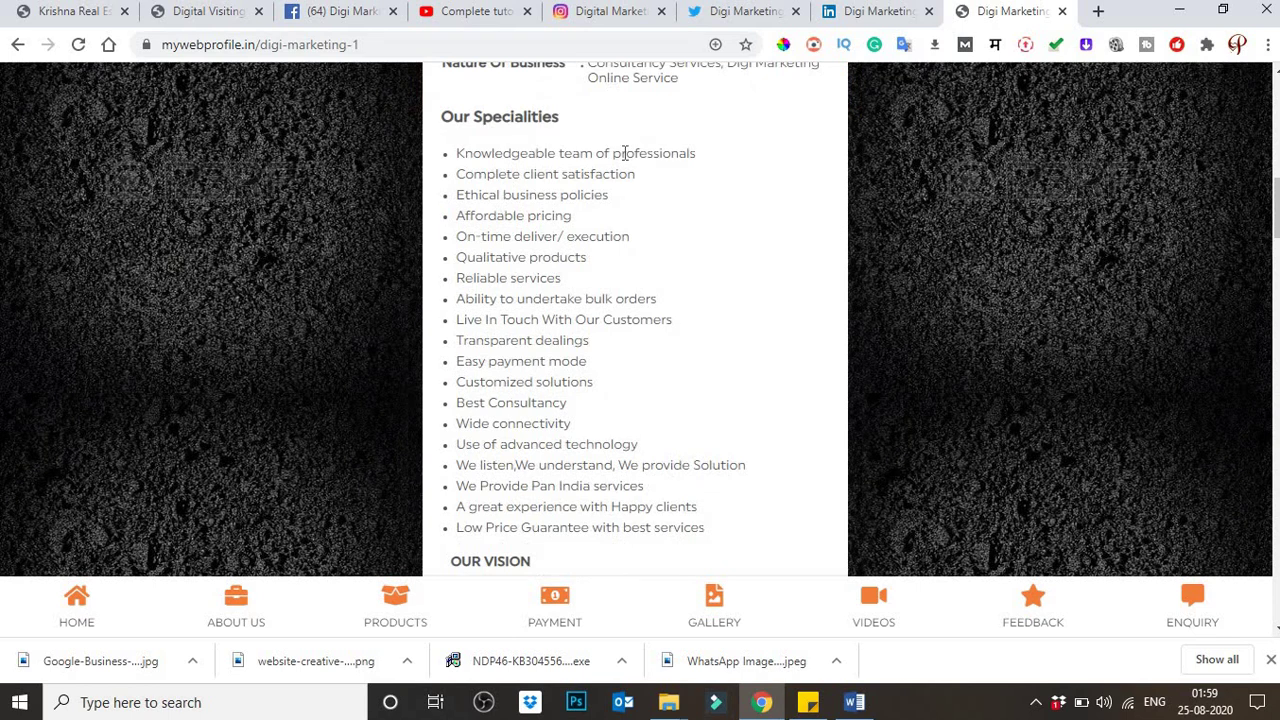
pyautogui.scroll(-1, 625, 155)
pyautogui.scroll(-1, 622, 162)
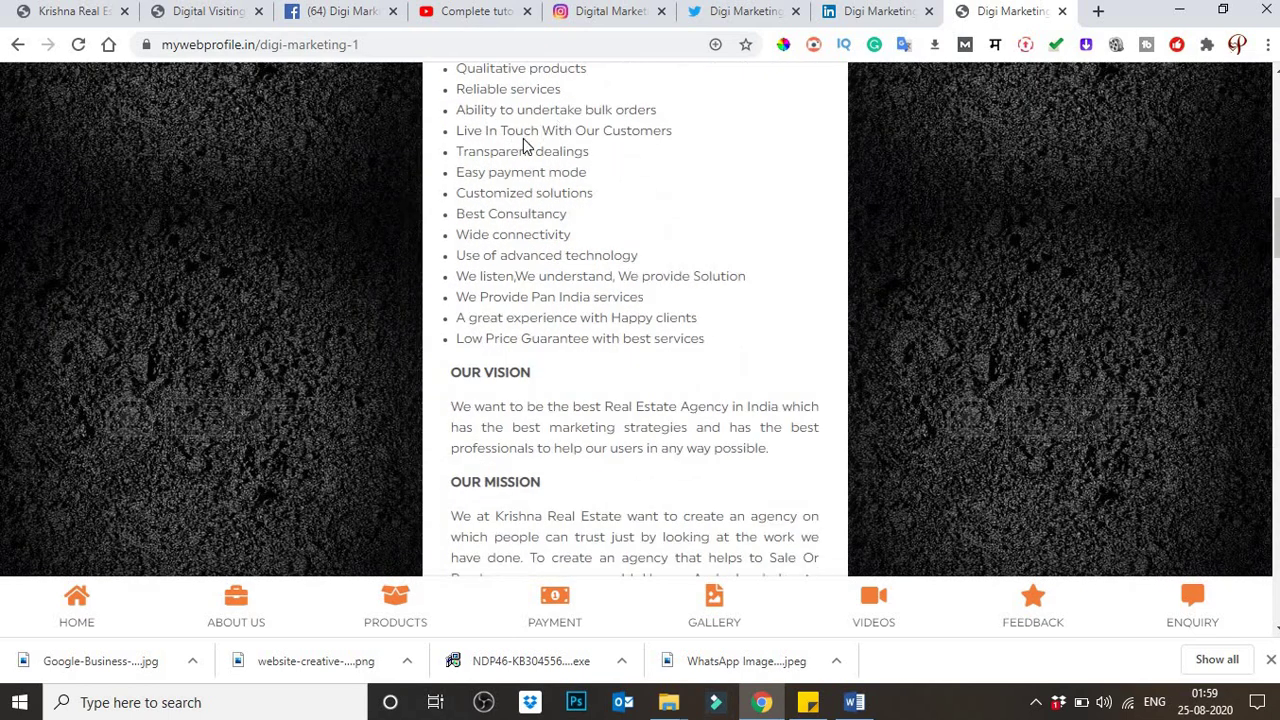
pyautogui.scroll(-1, 520, 160)
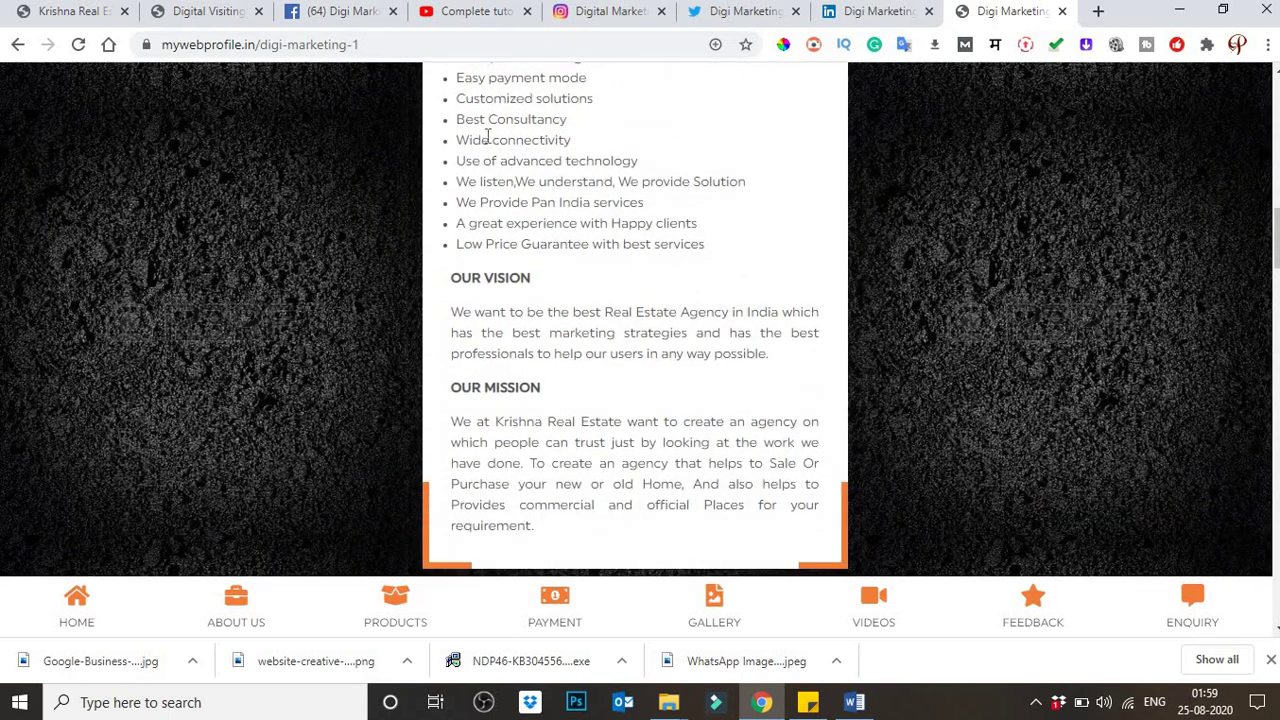
pyautogui.scroll(-1, 542, 188)
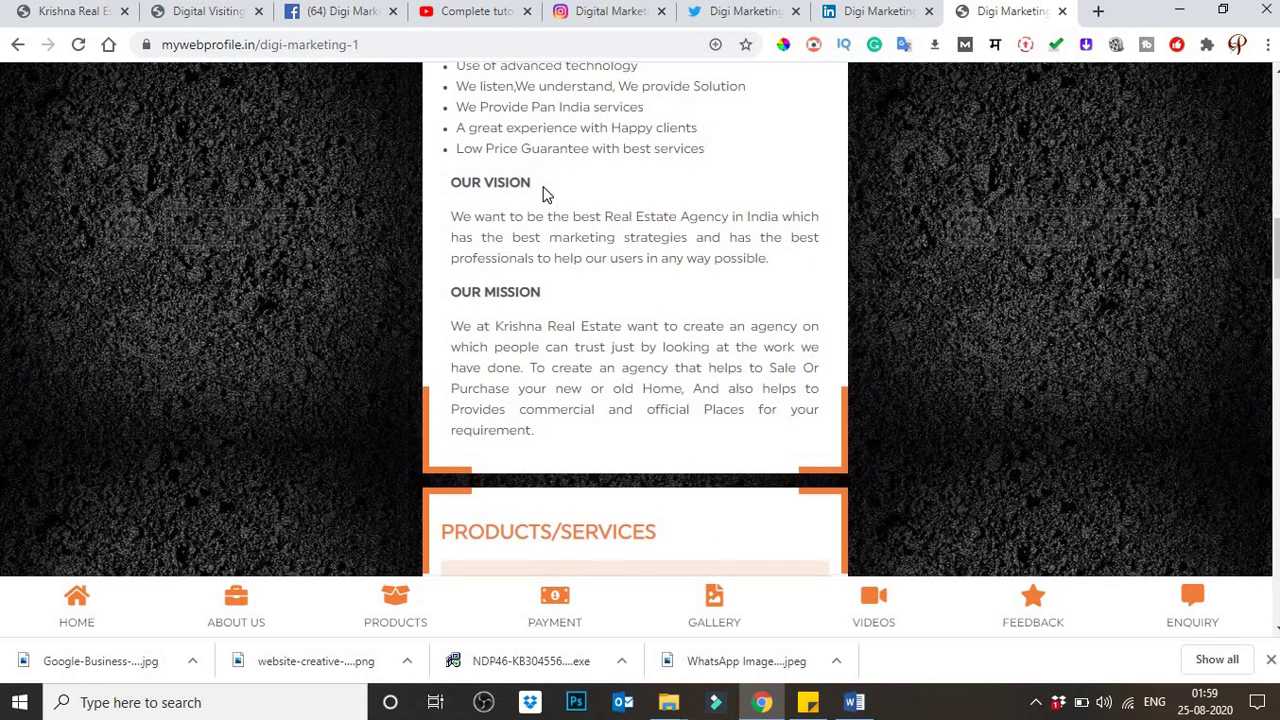
pyautogui.scroll(-2, 532, 183)
pyautogui.scroll(-3, 532, 186)
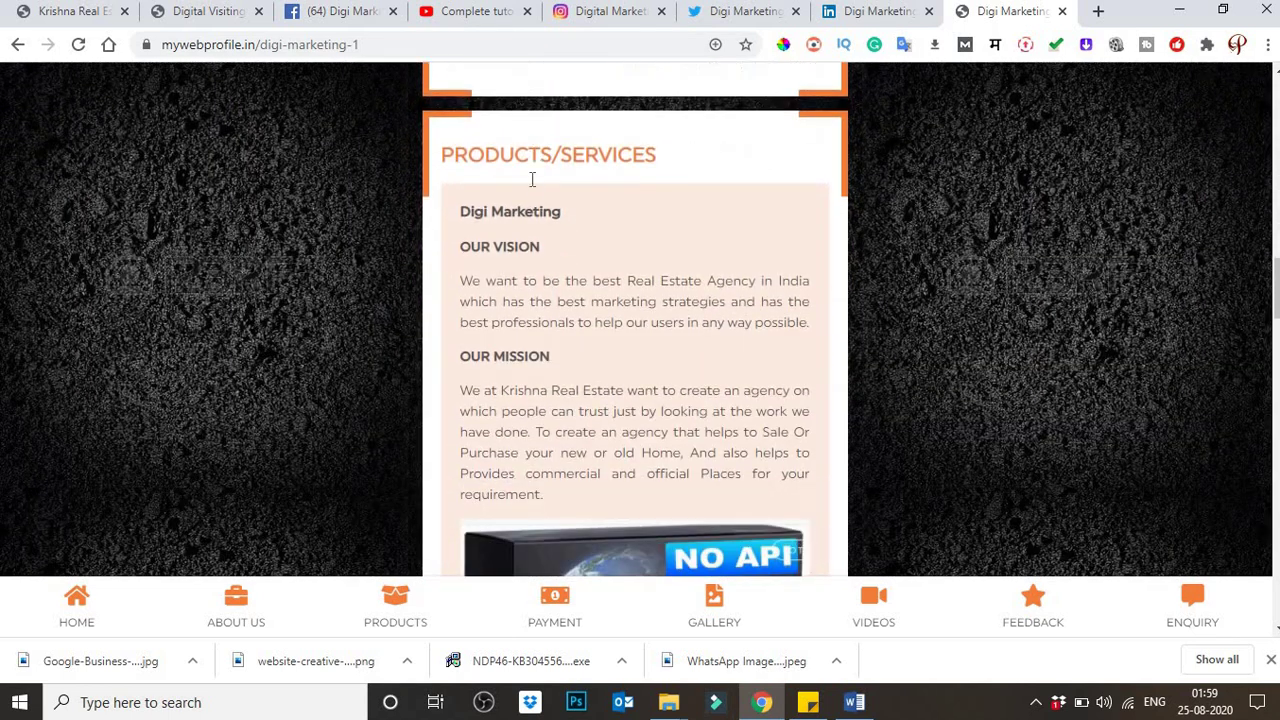
# Step: Review the card's product price, payment, gallery and embedded Canva video sections
pyautogui.scroll(-5, 534, 184)
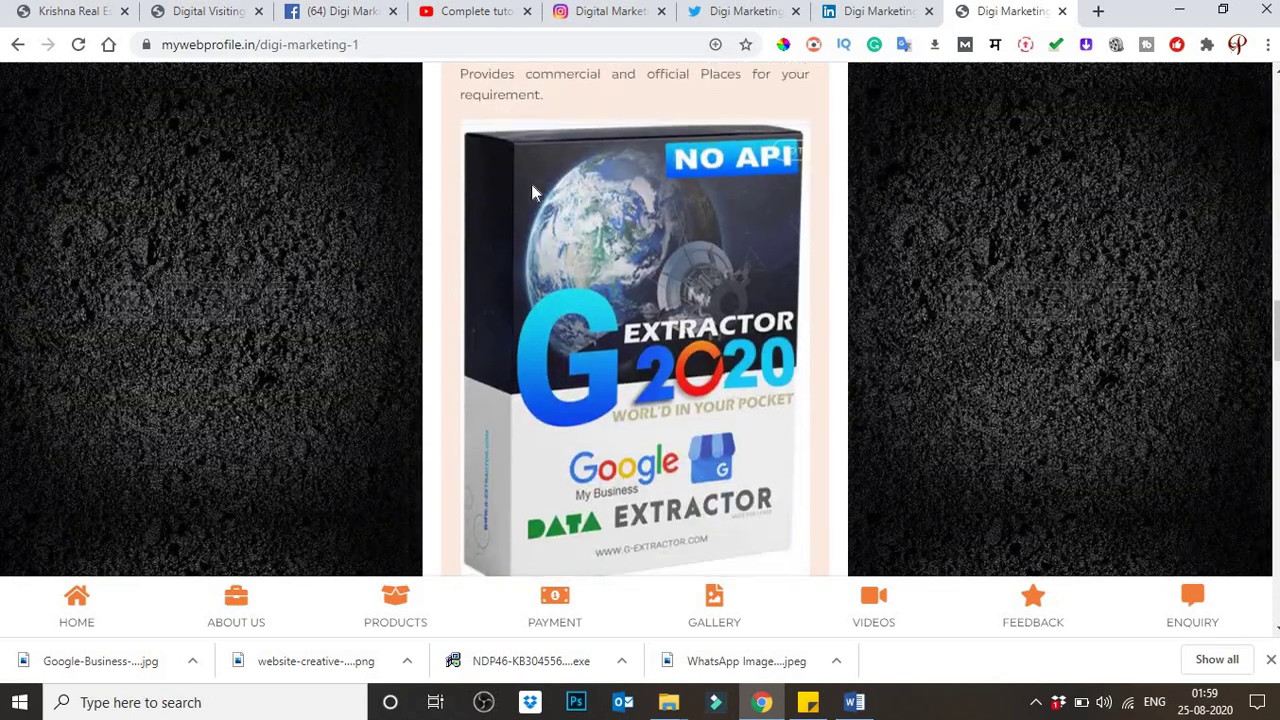
pyautogui.scroll(-2, 567, 213)
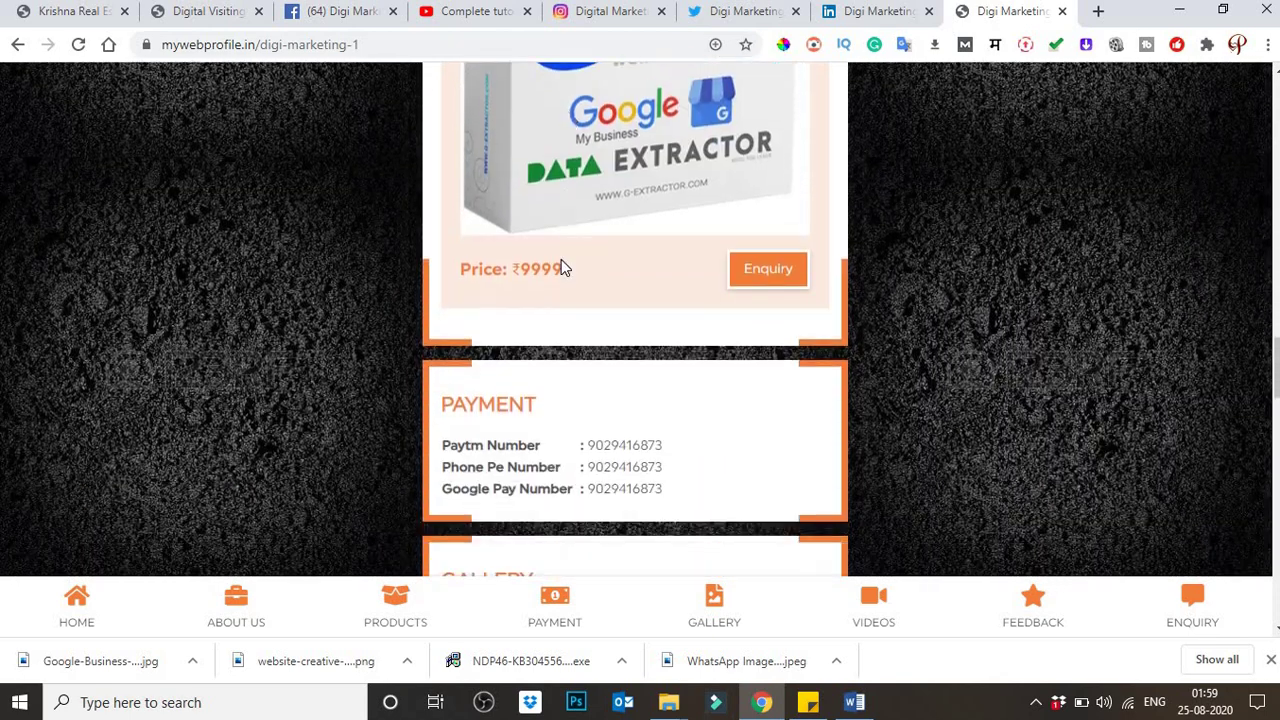
pyautogui.moveTo(575, 271); pyautogui.dragTo(480, 270)
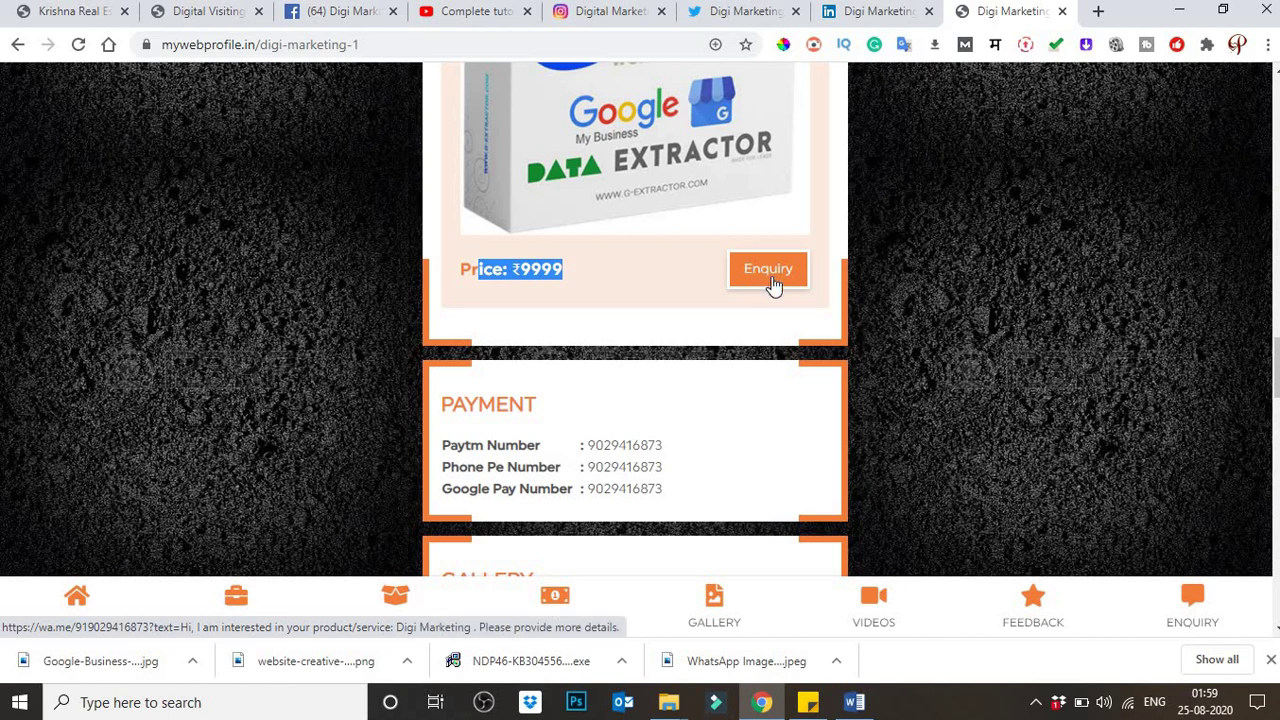
pyautogui.click(715, 431)
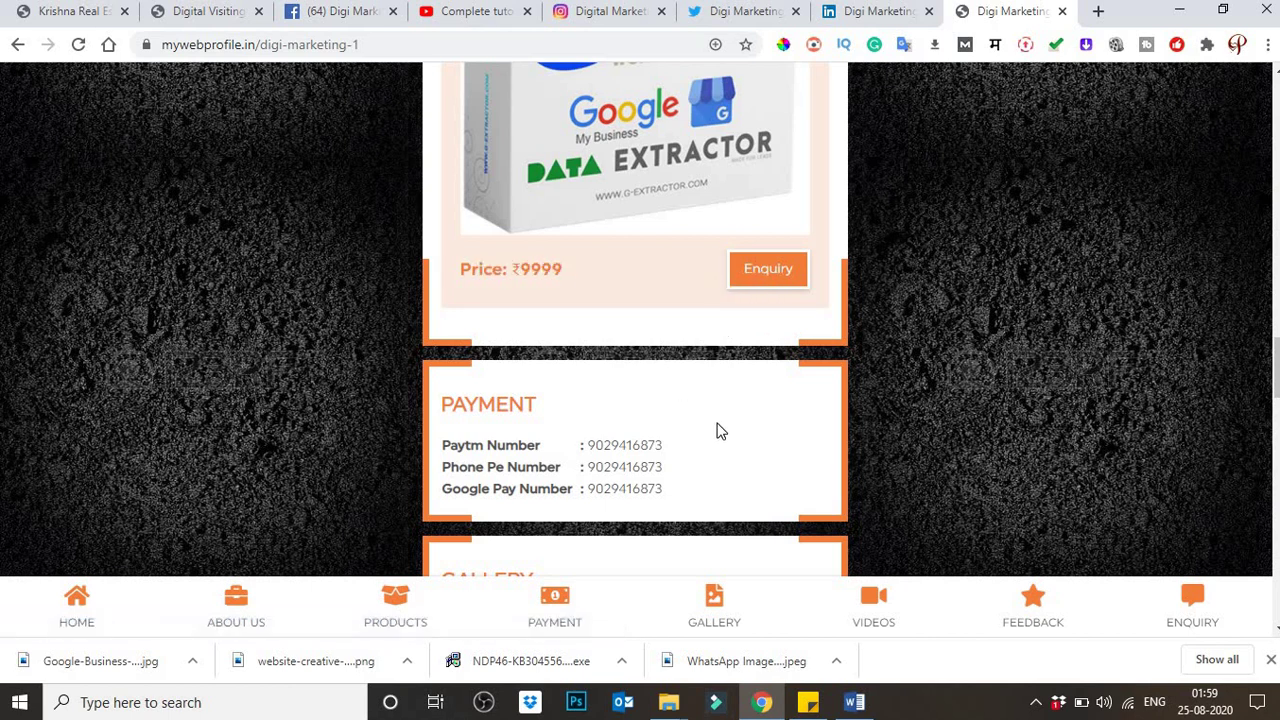
pyautogui.scroll(-1, 690, 420)
pyautogui.moveTo(595, 351); pyautogui.dragTo(650, 396)
pyautogui.scroll(-1, 686, 363)
pyautogui.scroll(-1, 686, 363)
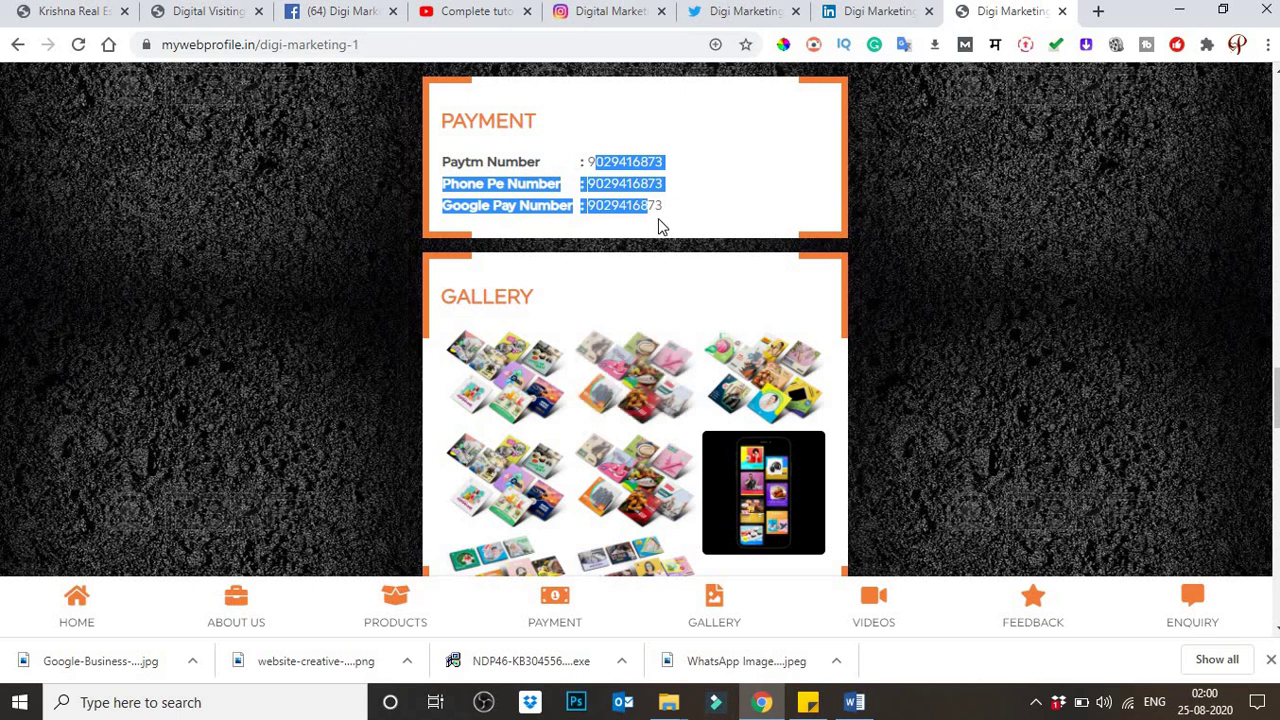
pyautogui.scroll(-2, 622, 320)
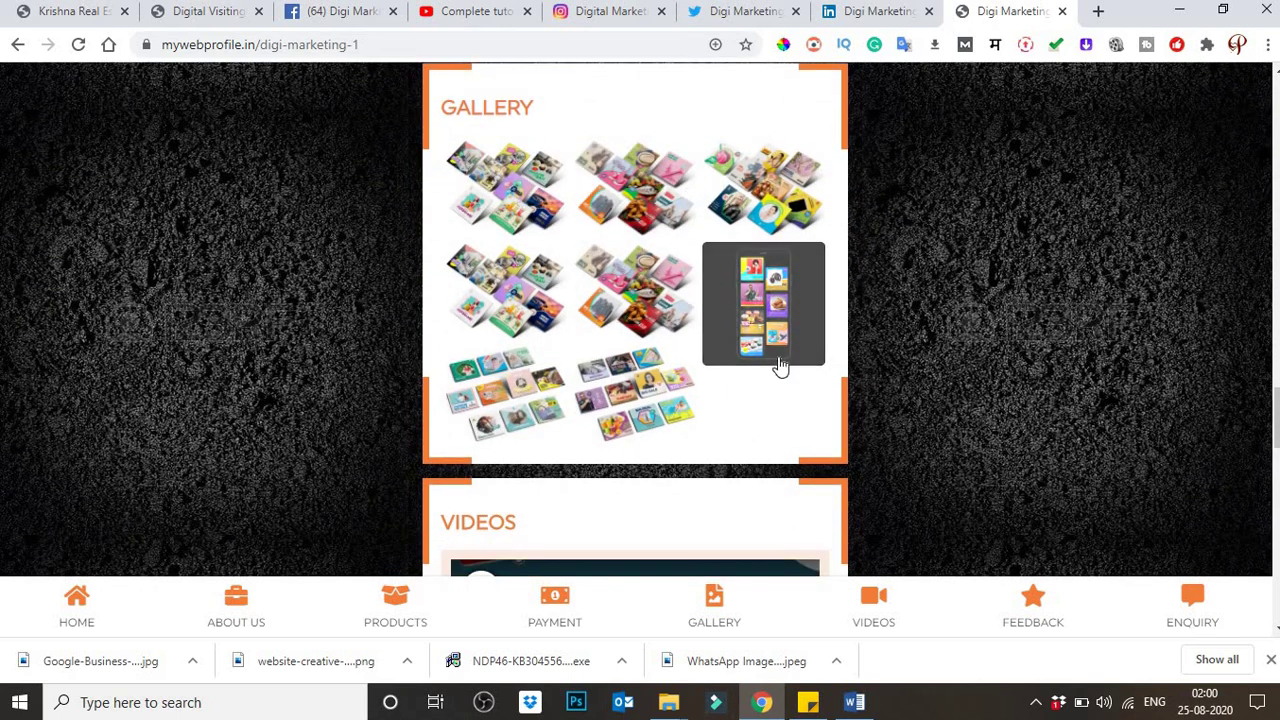
pyautogui.scroll(-2, 777, 365)
pyautogui.scroll(2, 685, 233)
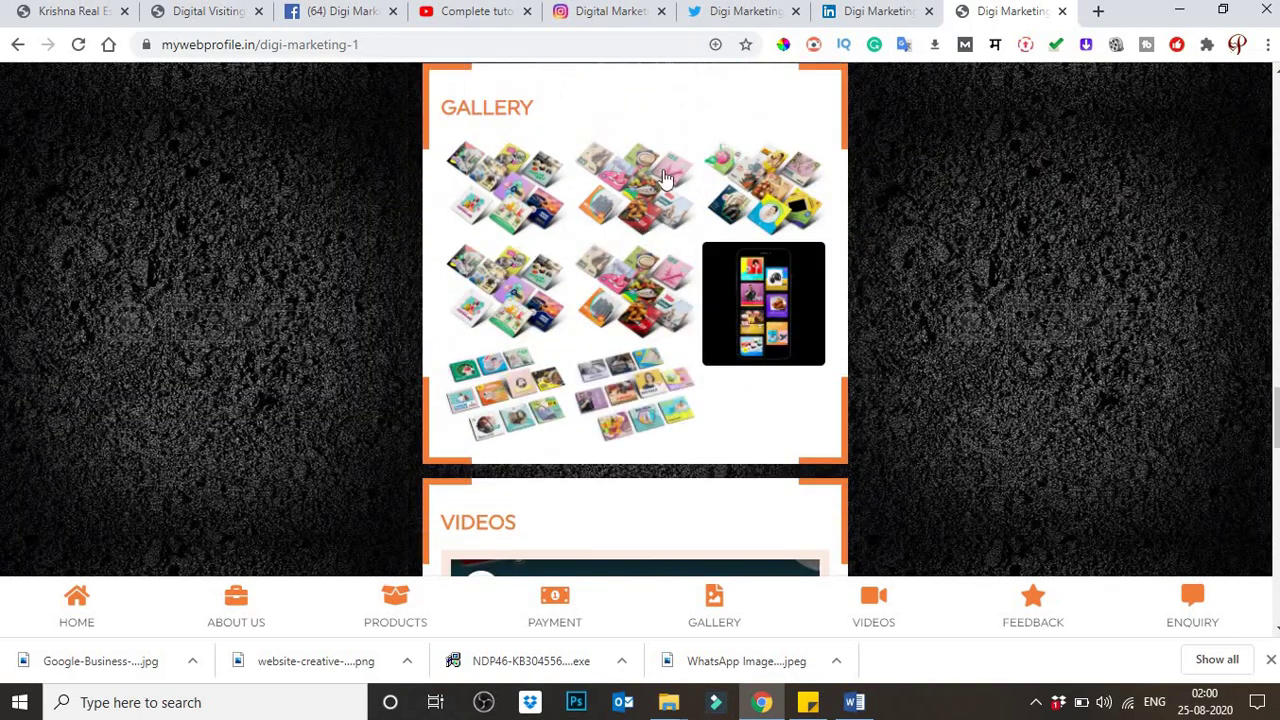
pyautogui.scroll(-4, 534, 280)
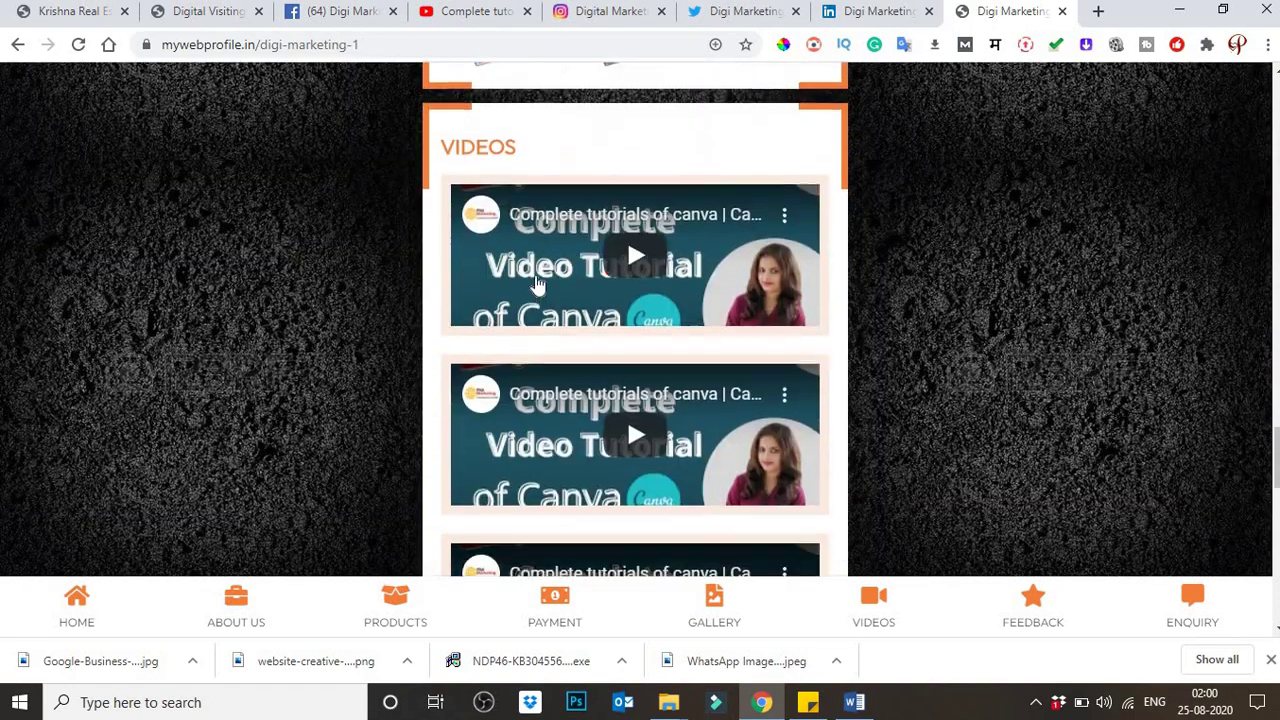
pyautogui.scroll(-1, 537, 285)
pyautogui.scroll(-5, 537, 285)
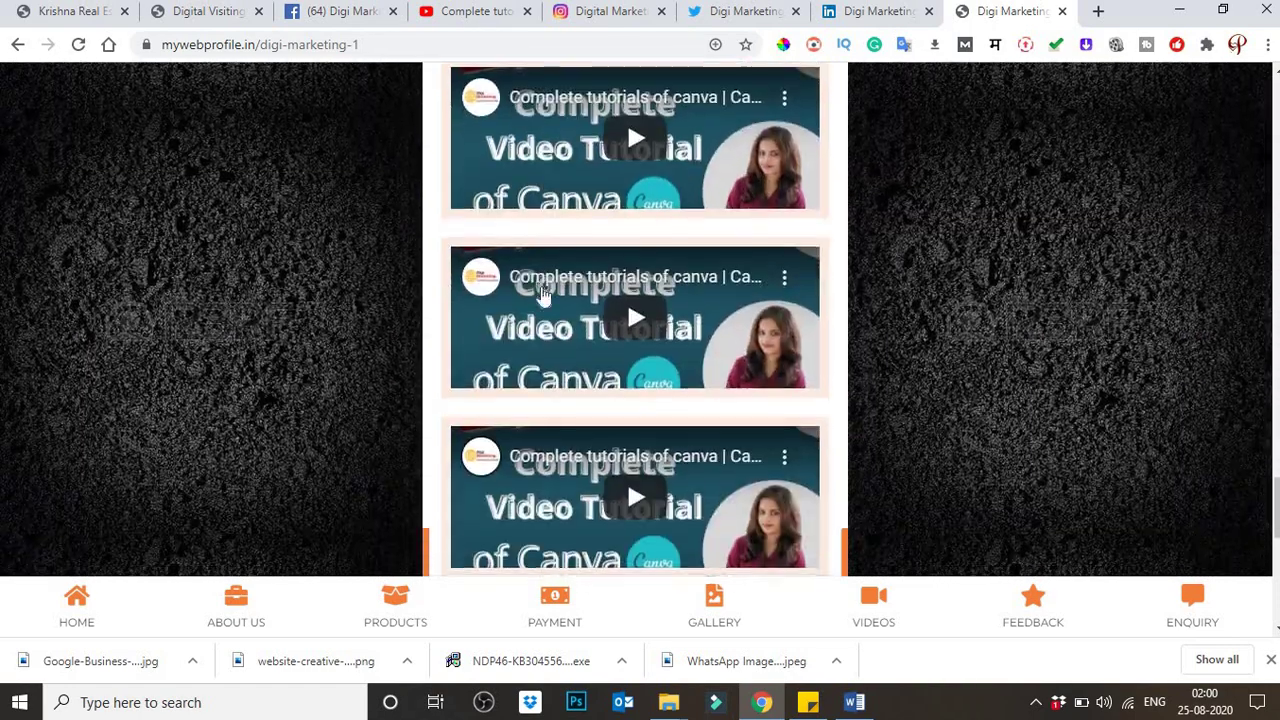
pyautogui.scroll(5, 549, 300)
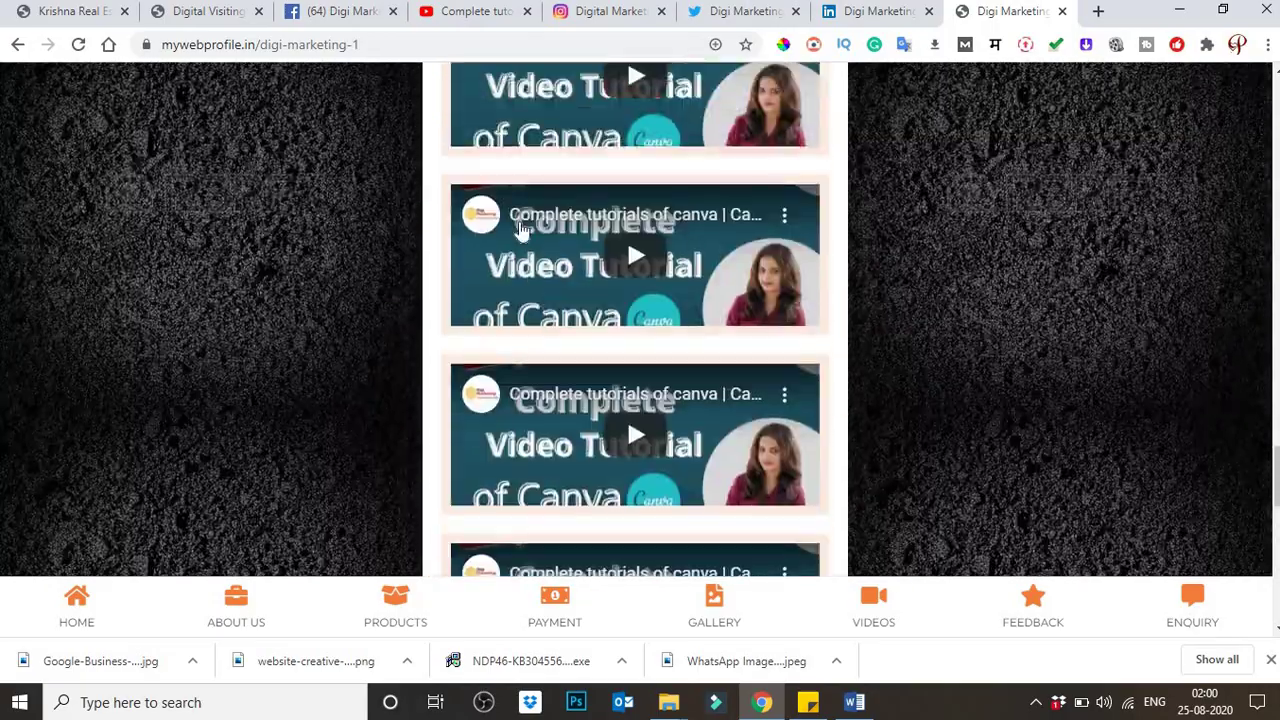
pyautogui.scroll(-5, 518, 236)
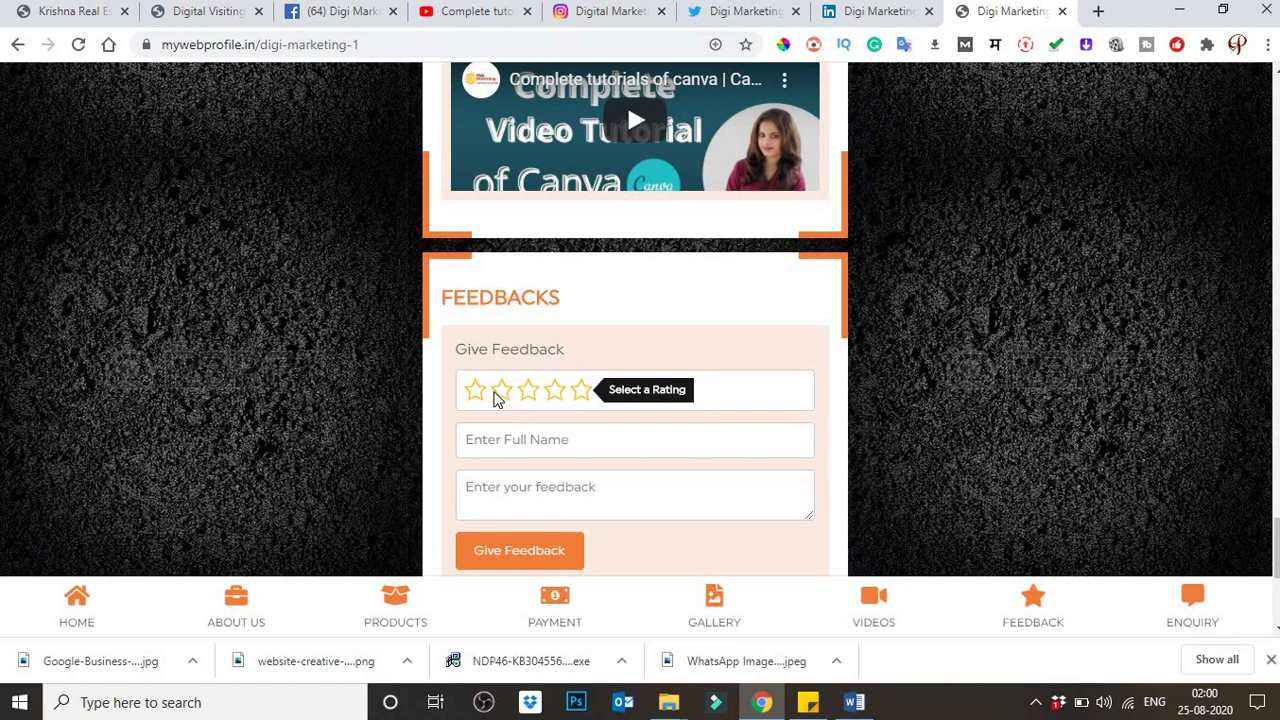
pyautogui.scroll(-1, 560, 390)
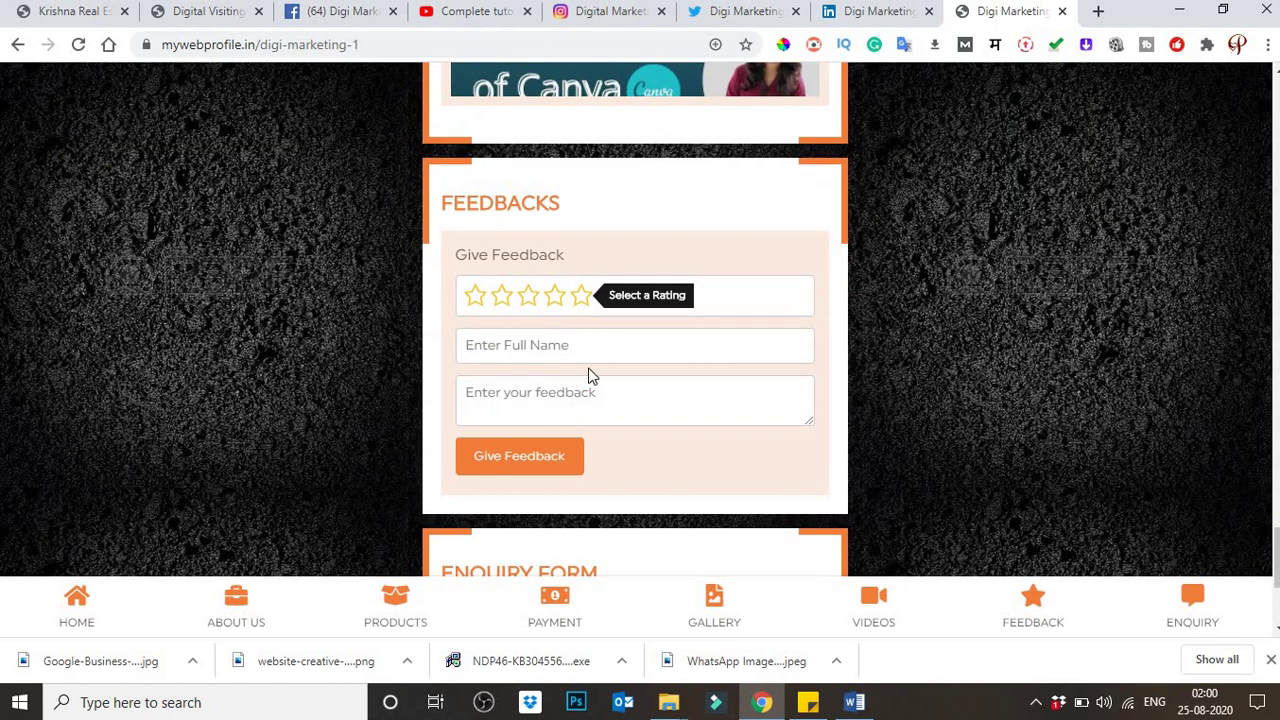
# Step: Try a five-star Excellent rating in Feedbacks, then scroll down to the Enquiry Form
pyautogui.click(581, 300)
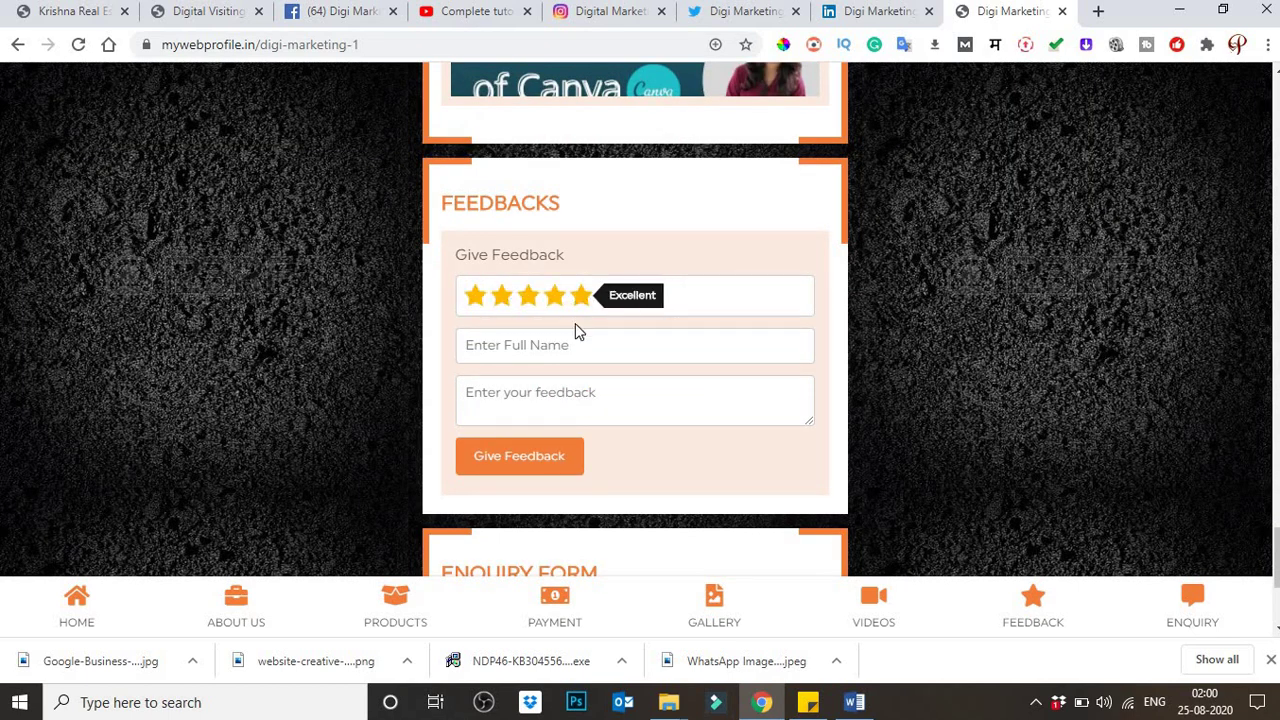
pyautogui.click(546, 384)
pyautogui.scroll(-1, 585, 361)
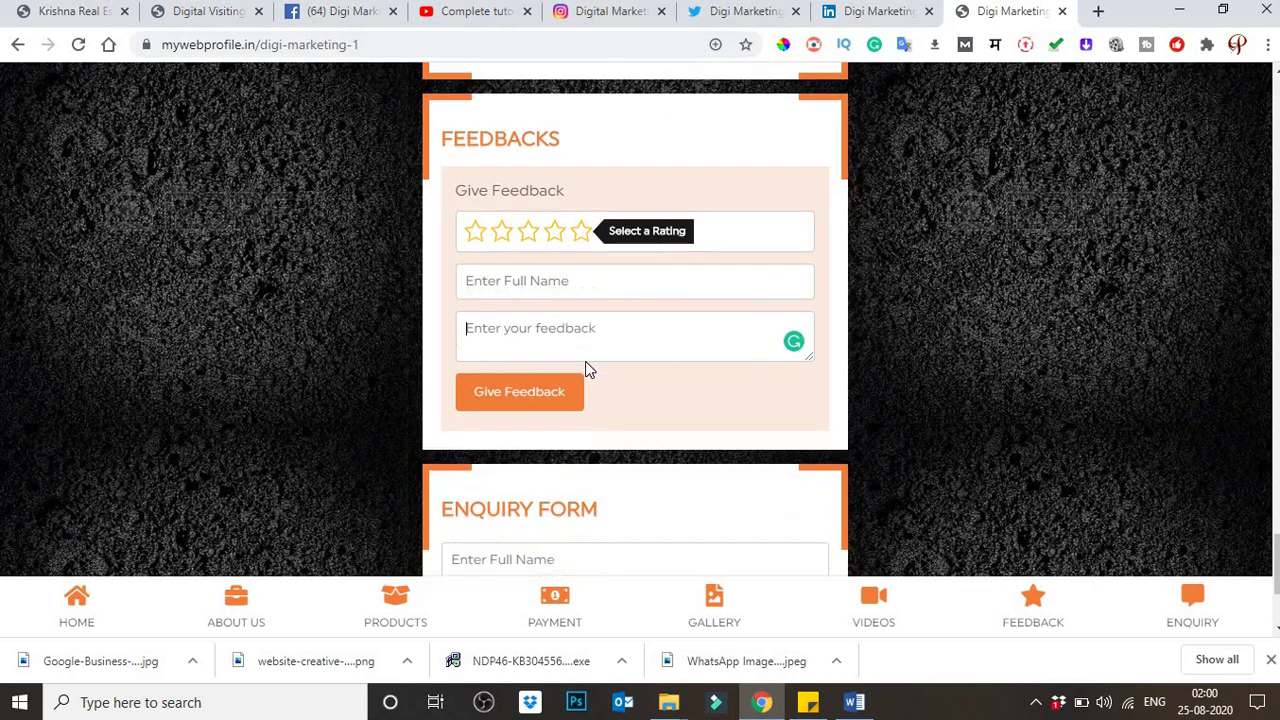
pyautogui.scroll(-3, 588, 368)
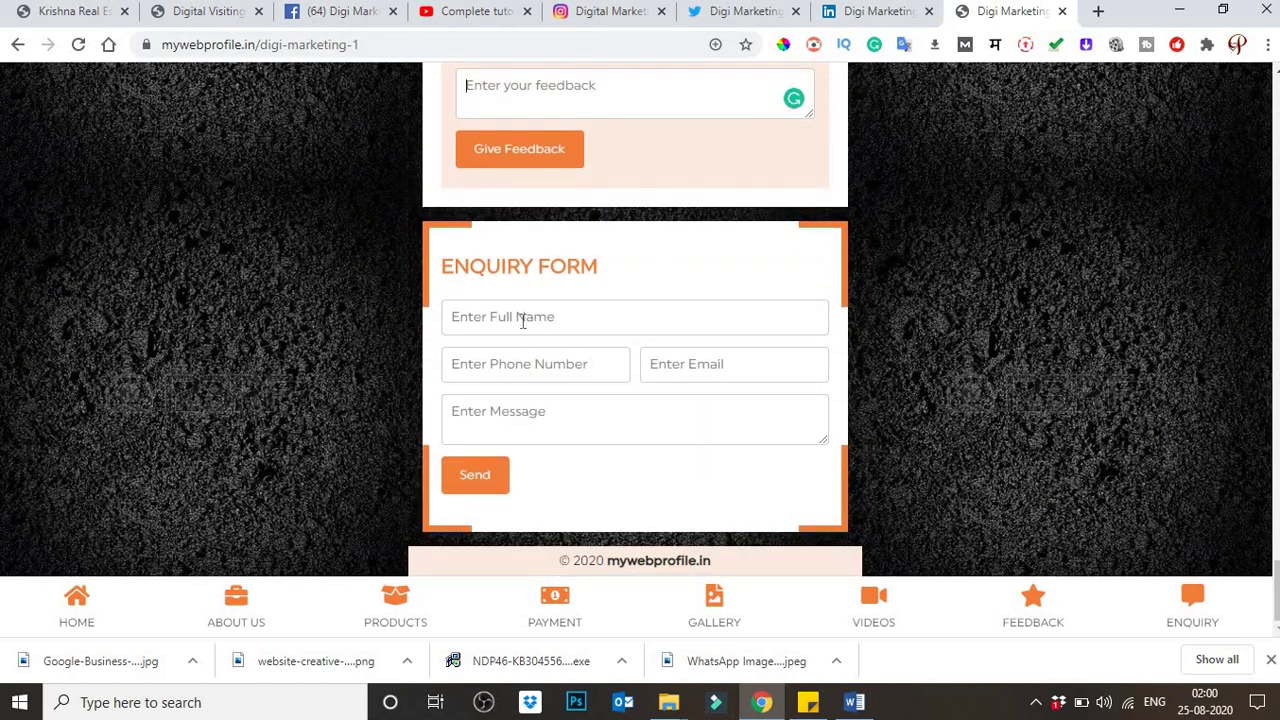
# Step: Return from the enquiry form to the card header showing DIGI MARKETING, its contact links and Views: 1
pyautogui.click(523, 321)
pyautogui.scroll(20, 608, 407)
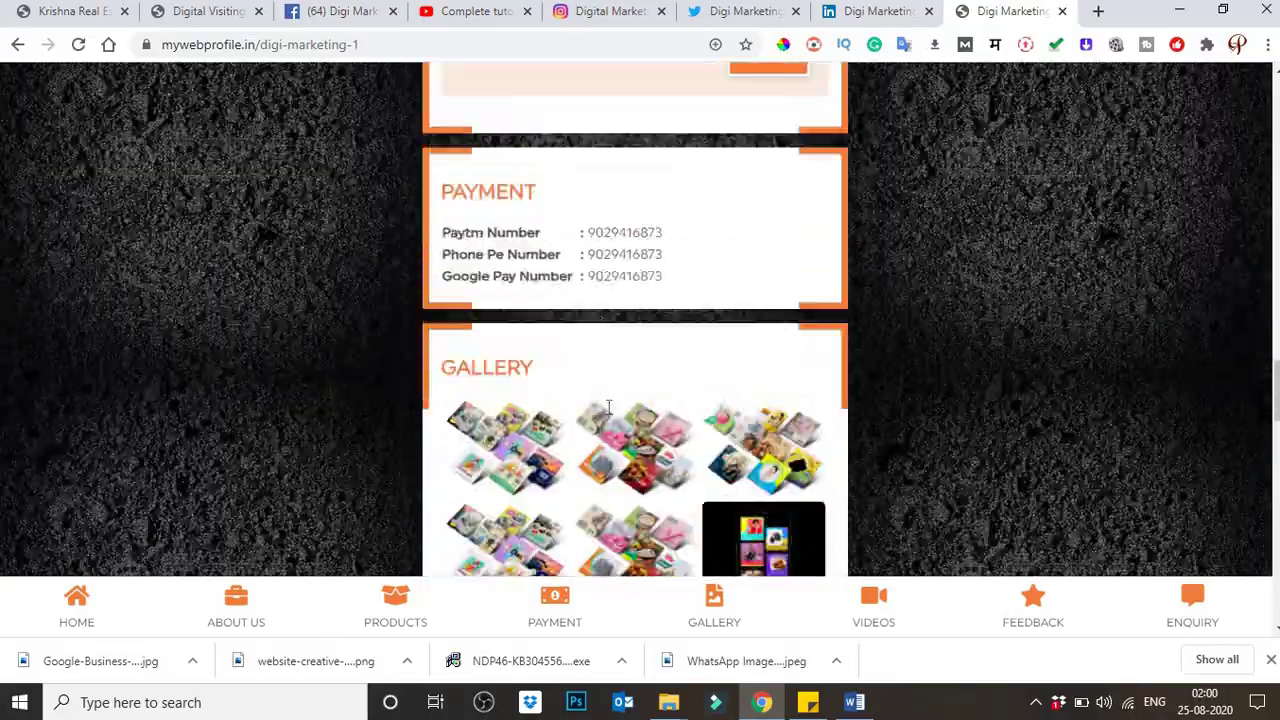
pyautogui.scroll(15, 608, 407)
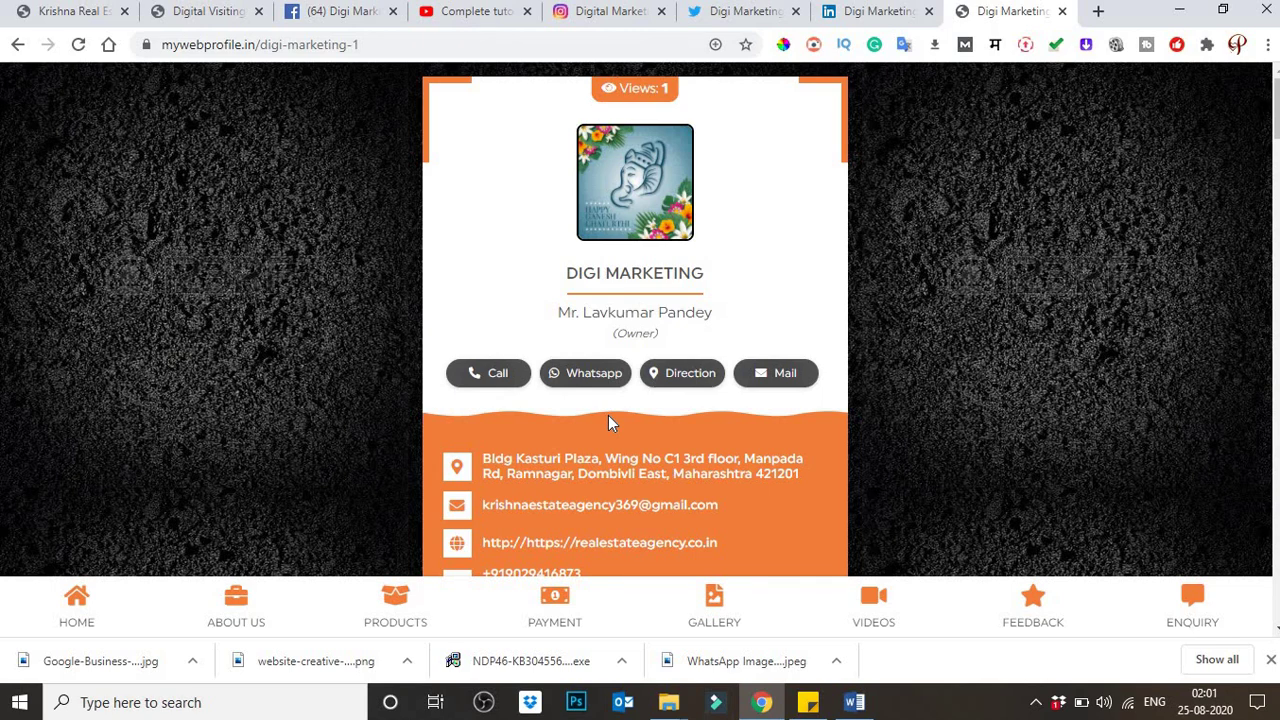
# Step: Review the card past About Us, Products, Payment, Gallery and the Canva videos to the empty Feedbacks form
pyautogui.scroll(-6, 563, 495)
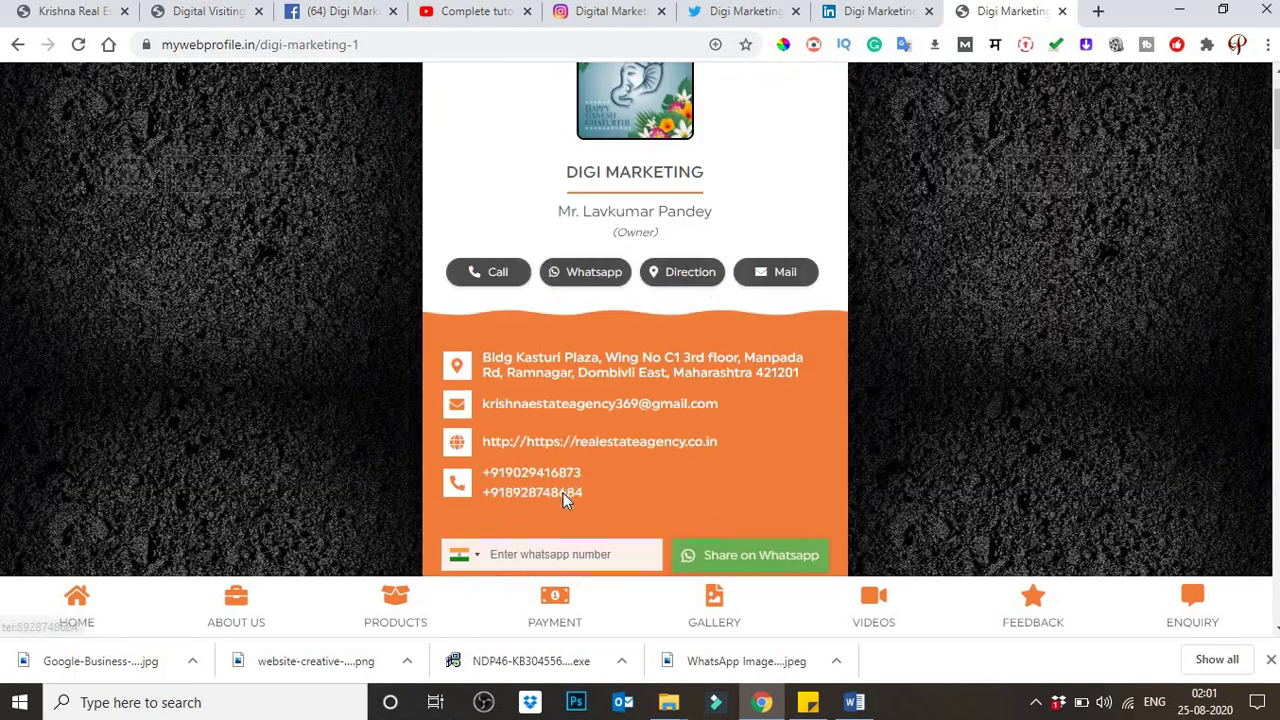
pyautogui.scroll(-8, 563, 505)
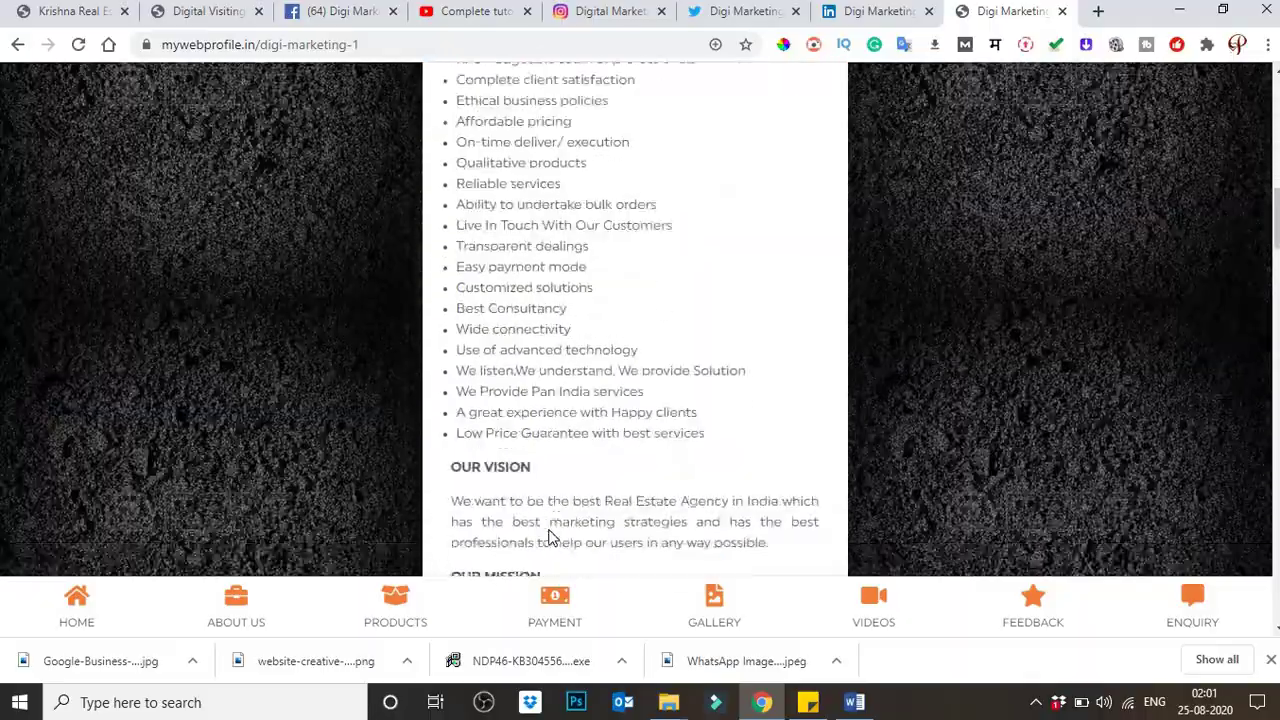
pyautogui.scroll(-15, 540, 537)
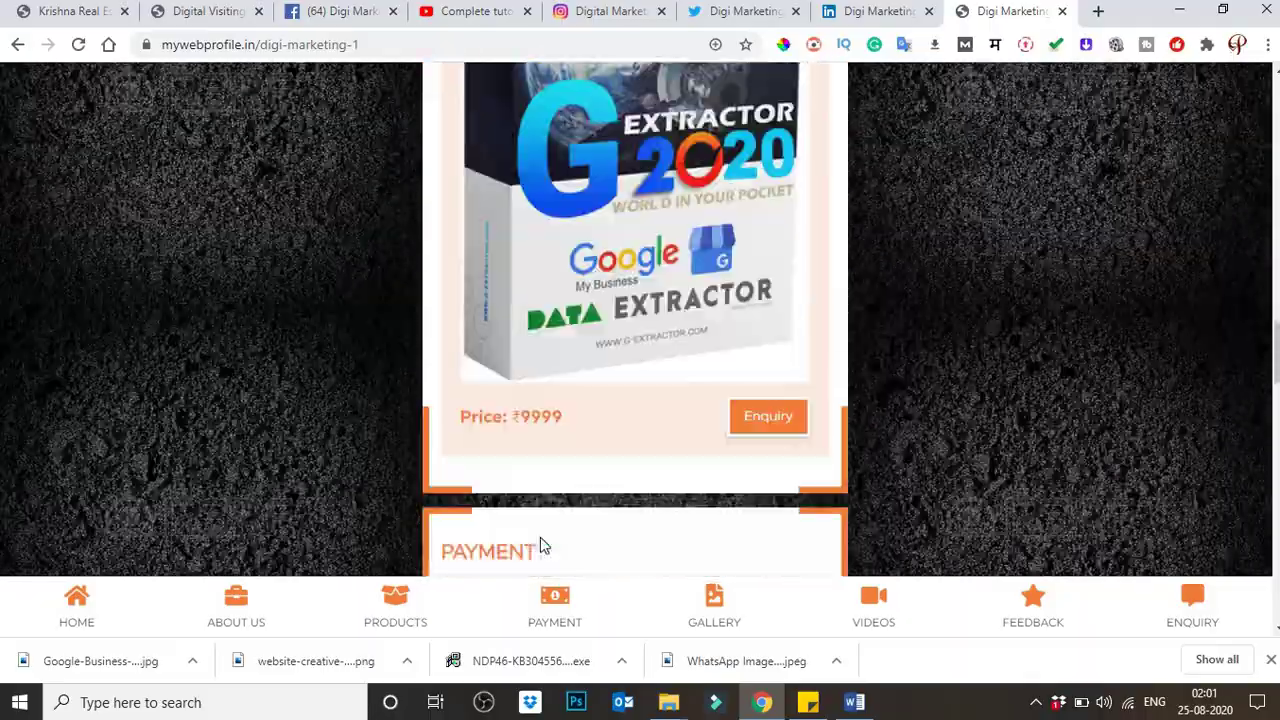
pyautogui.scroll(10, 538, 536)
pyautogui.scroll(10, 539, 545)
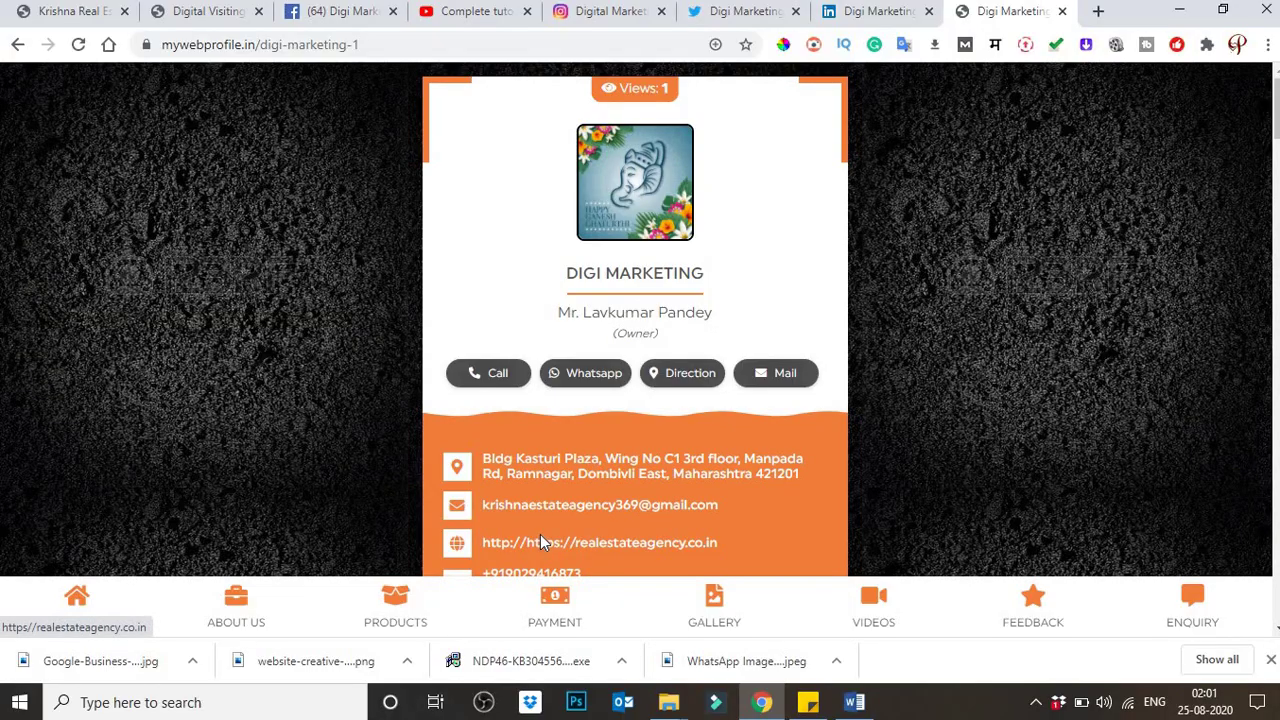
pyautogui.scroll(-1, 540, 536)
pyautogui.scroll(-8, 540, 536)
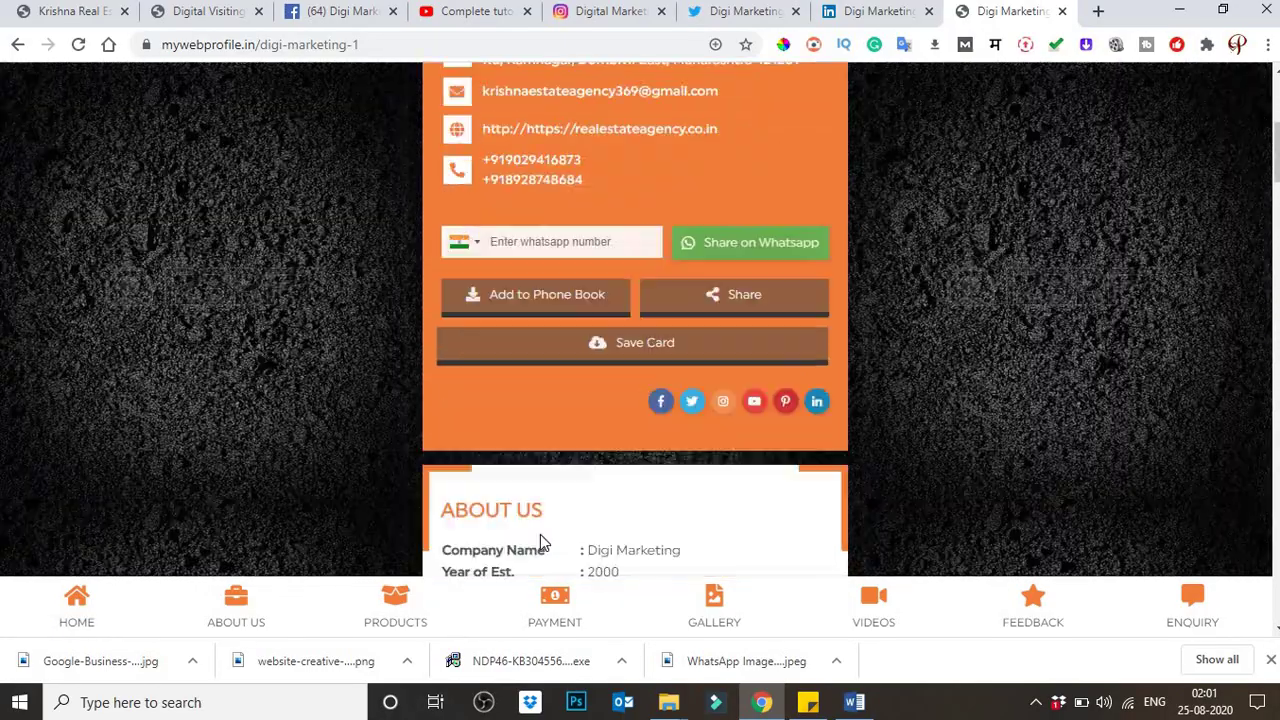
pyautogui.scroll(-15, 540, 537)
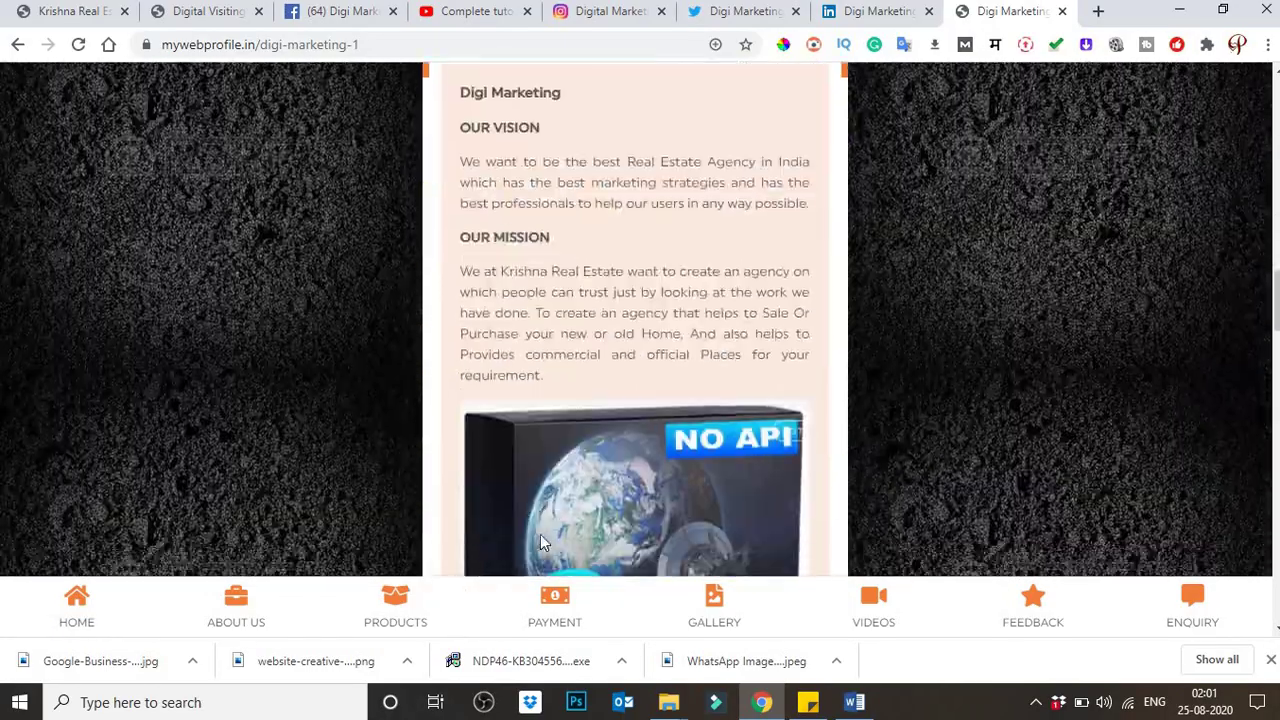
pyautogui.scroll(-8, 540, 540)
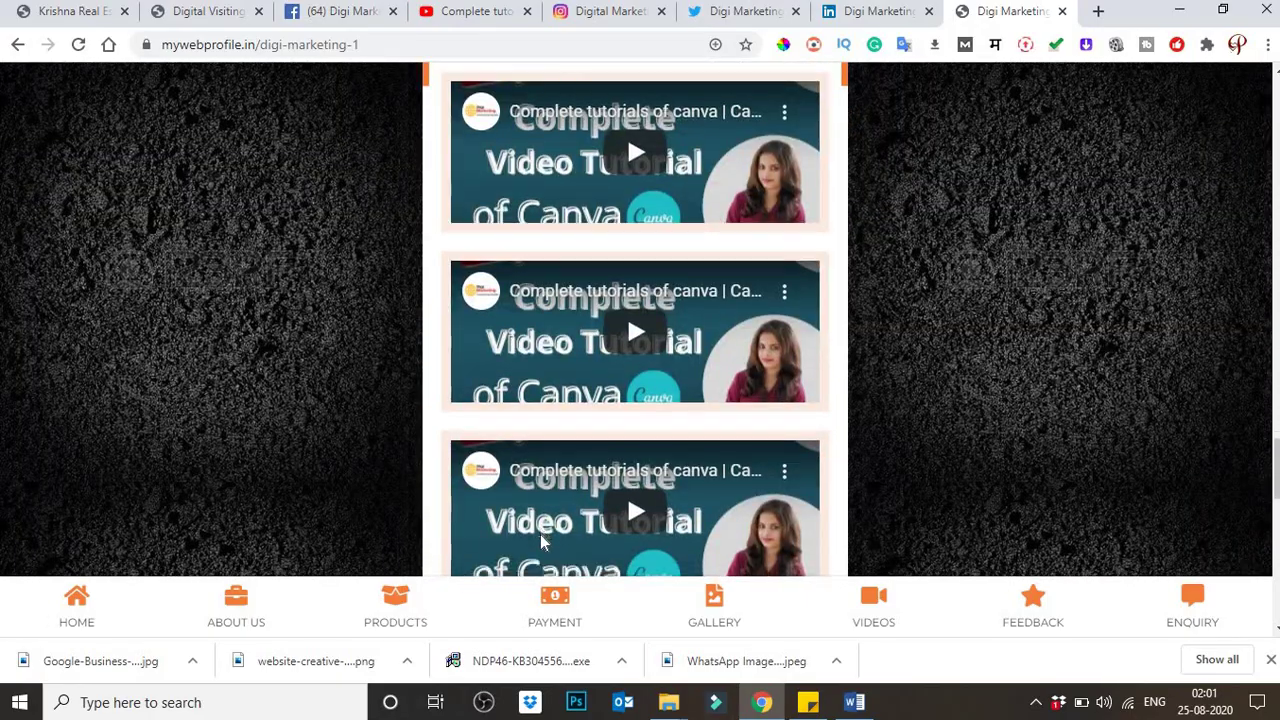
pyautogui.scroll(-1, 540, 534)
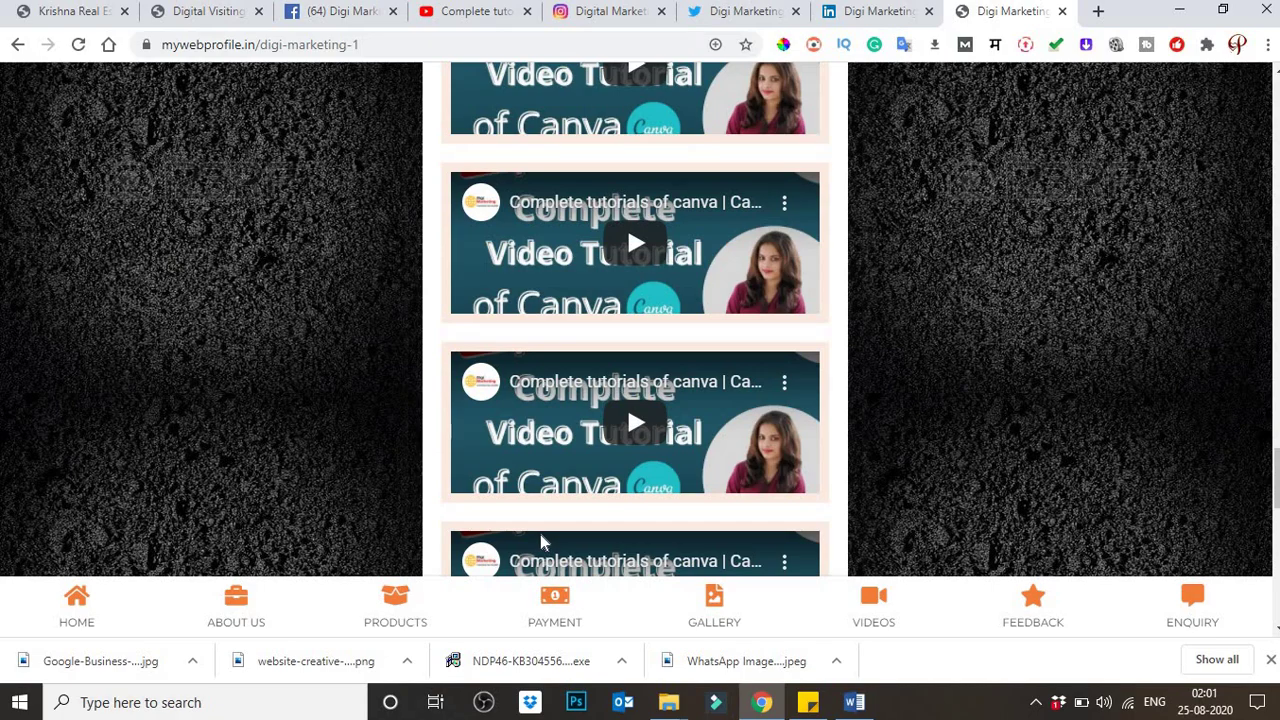
pyautogui.scroll(-5, 540, 541)
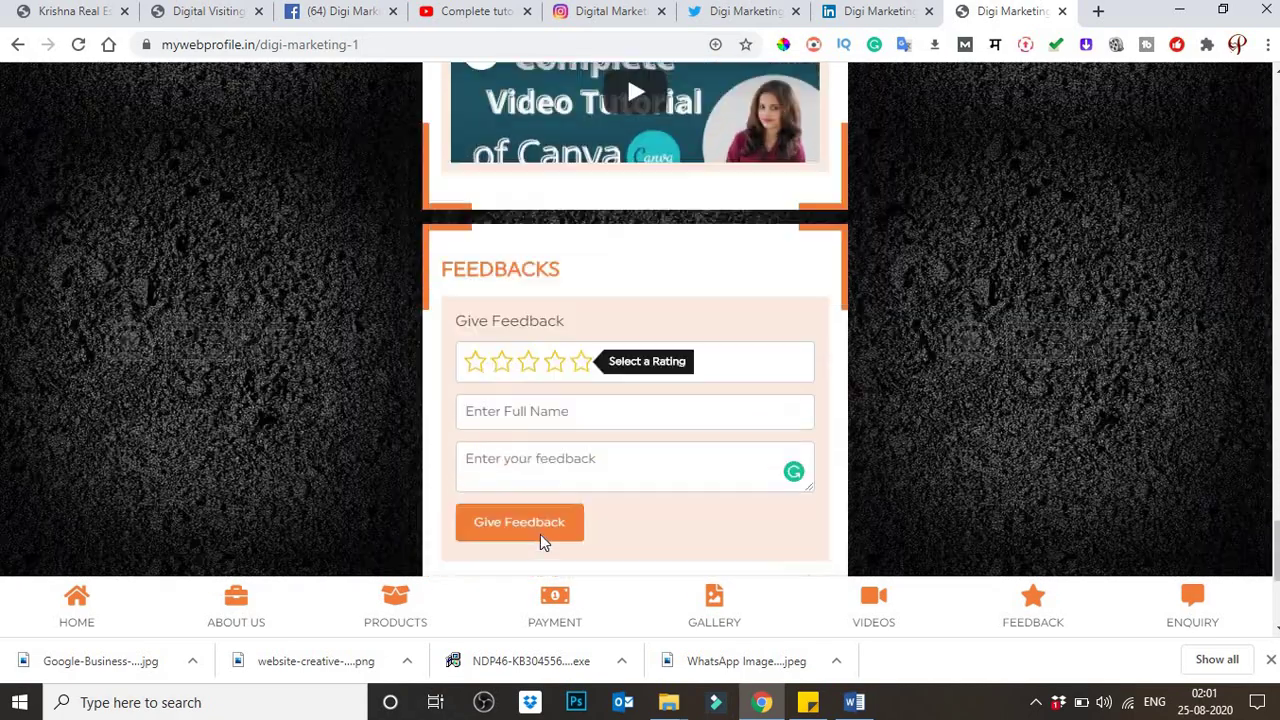
pyautogui.scroll(-2, 540, 541)
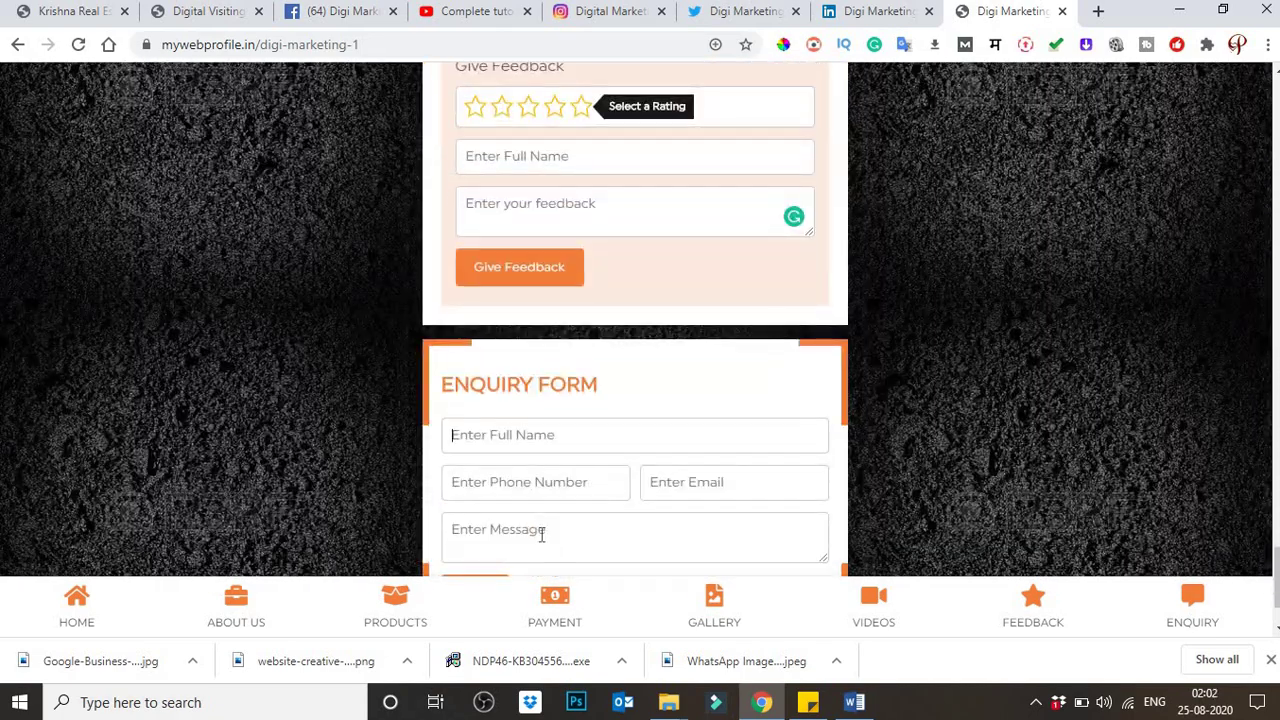